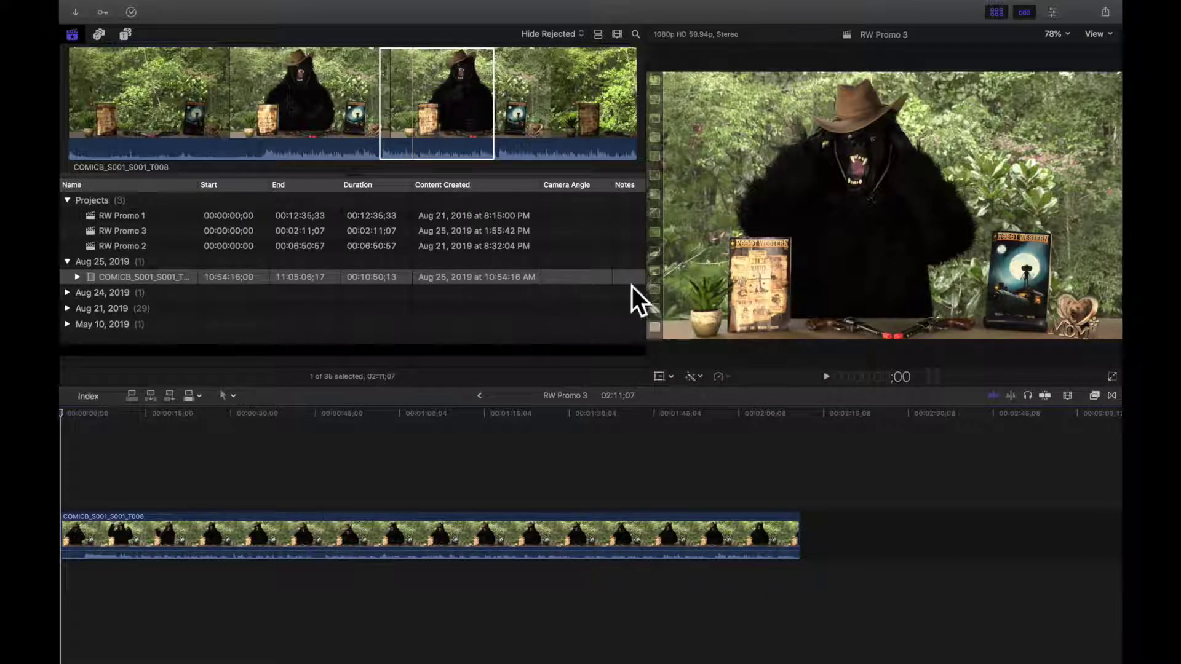
Show the application's version information and close its window
{"action": "mouse_move", "coordinate": [67, 12]}
{"action": "left_click", "coordinate": [117, 6]}
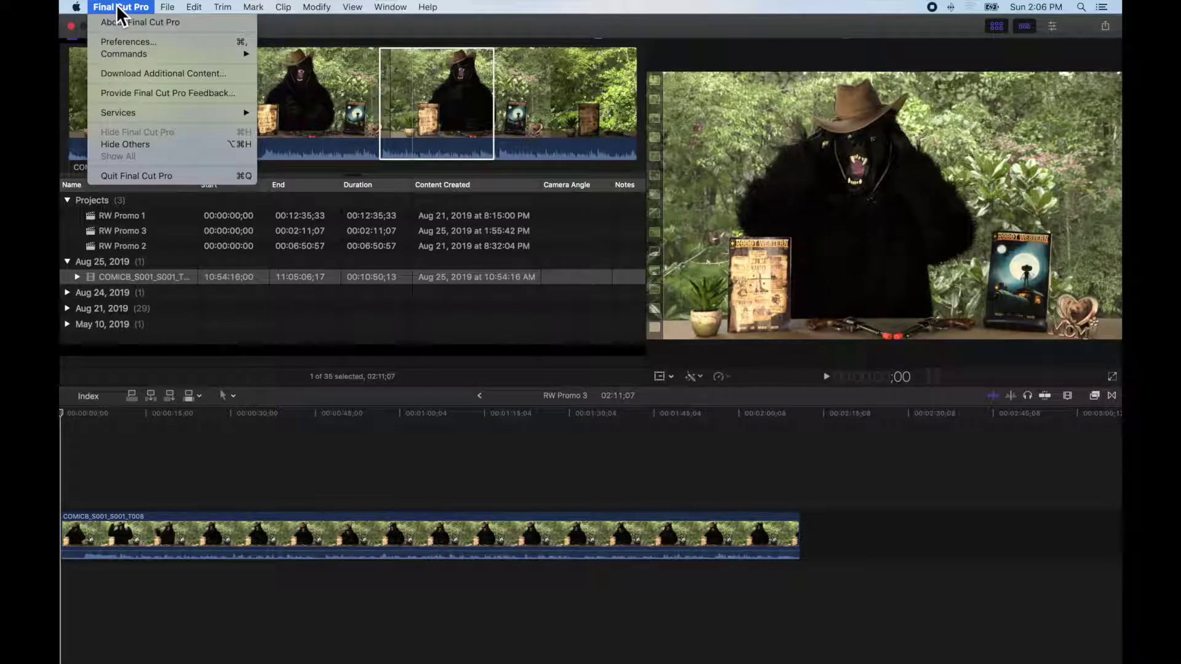
{"action": "key", "text": "Escape"}
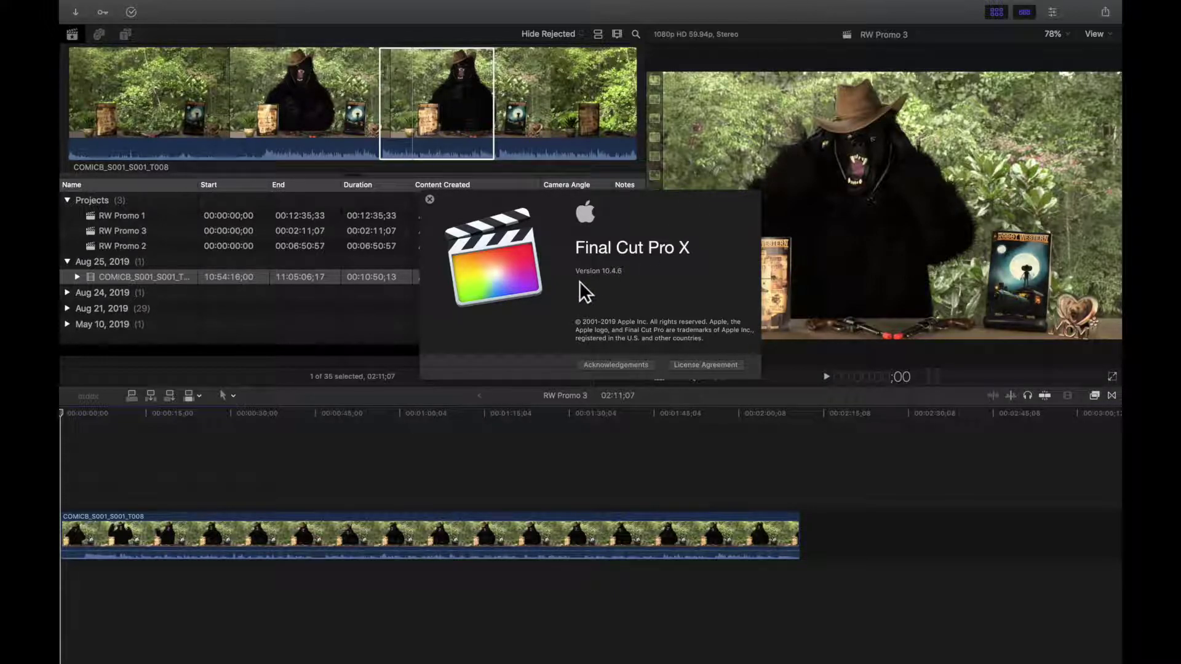
{"action": "left_click", "coordinate": [429, 199]}
{"action": "mouse_move", "coordinate": [276, 3]}
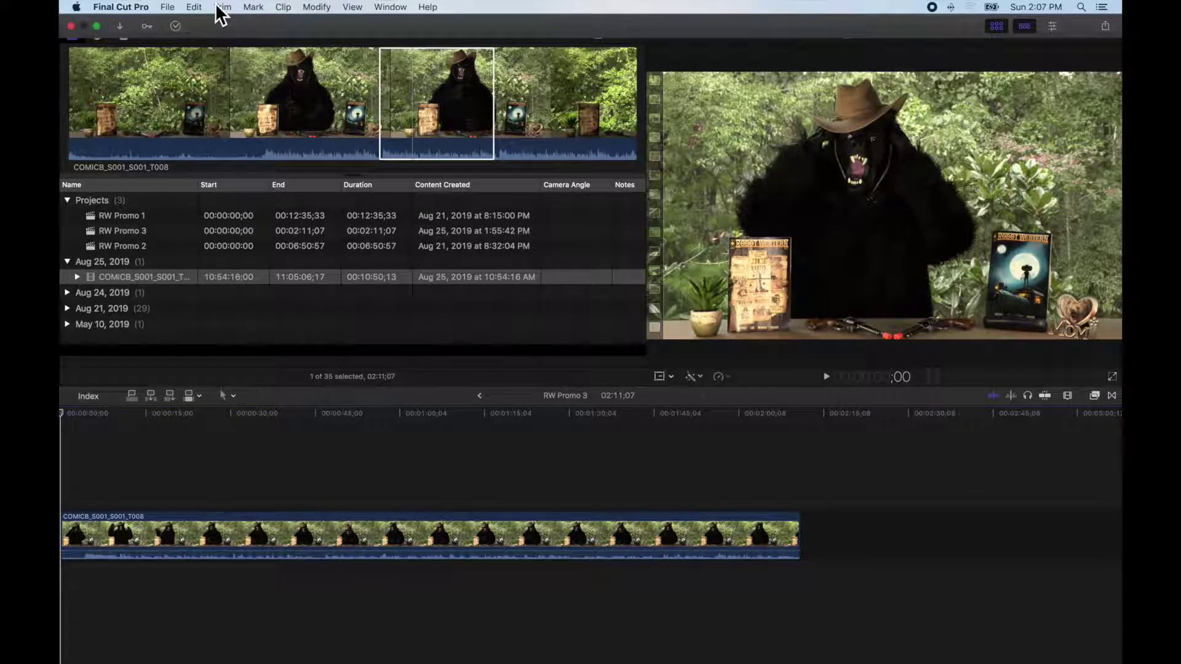
{"action": "left_click", "coordinate": [194, 8]}
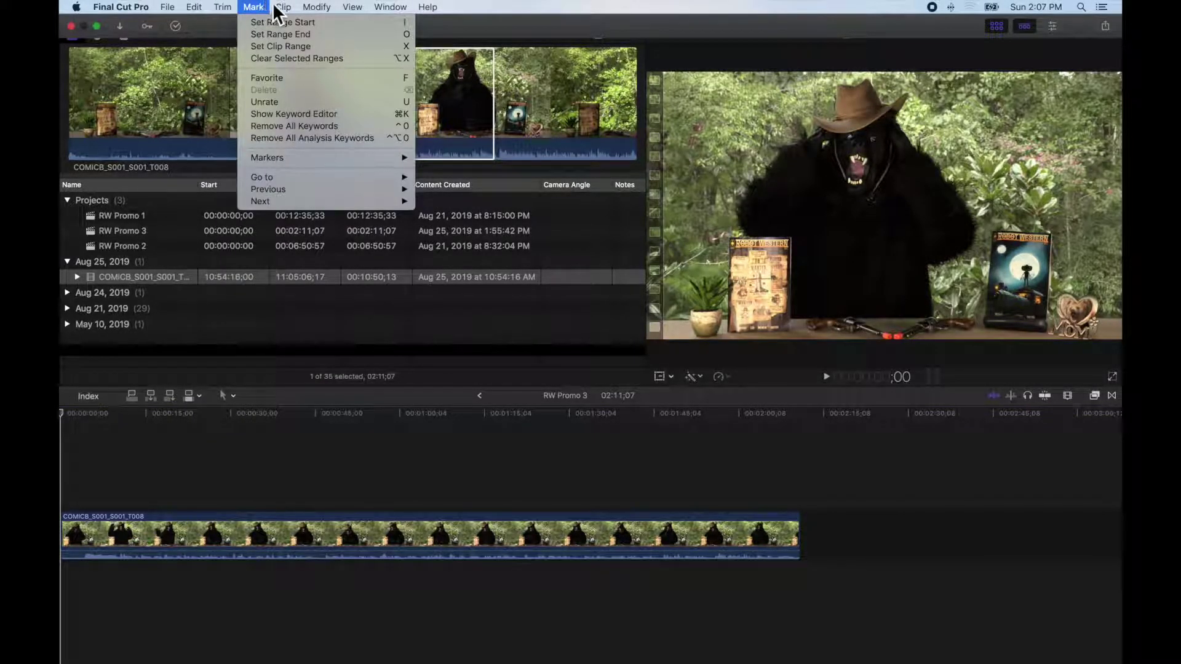
{"action": "mouse_move", "coordinate": [316, 7]}
{"action": "mouse_move", "coordinate": [392, 9]}
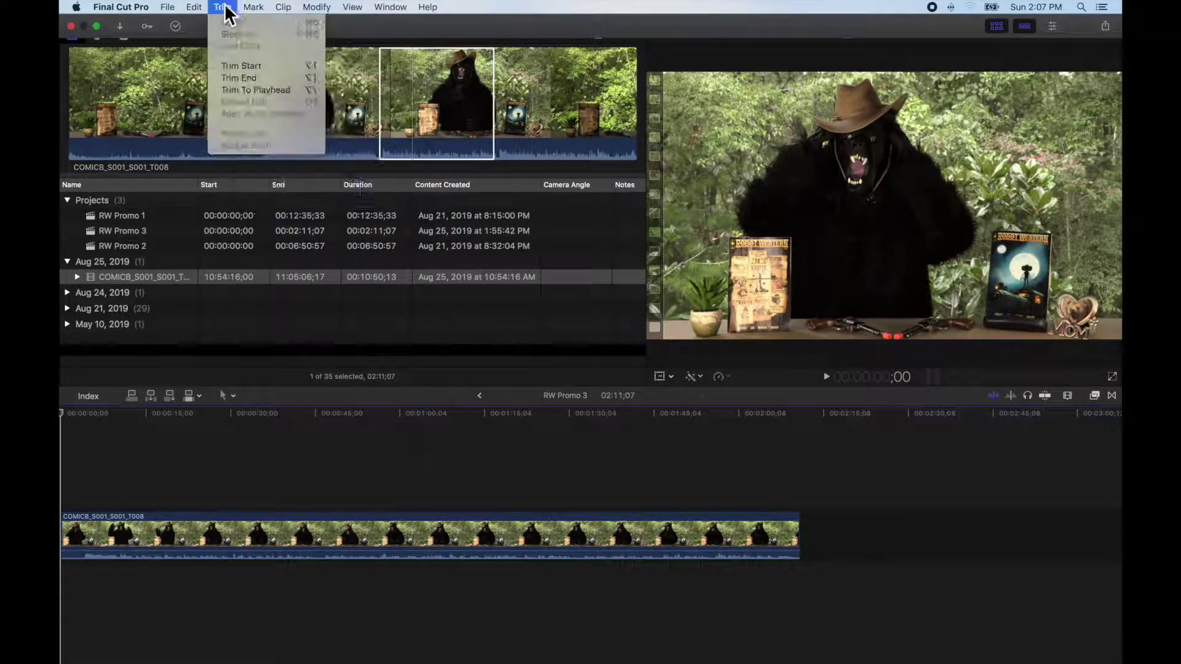
{"action": "left_click", "coordinate": [261, 6]}
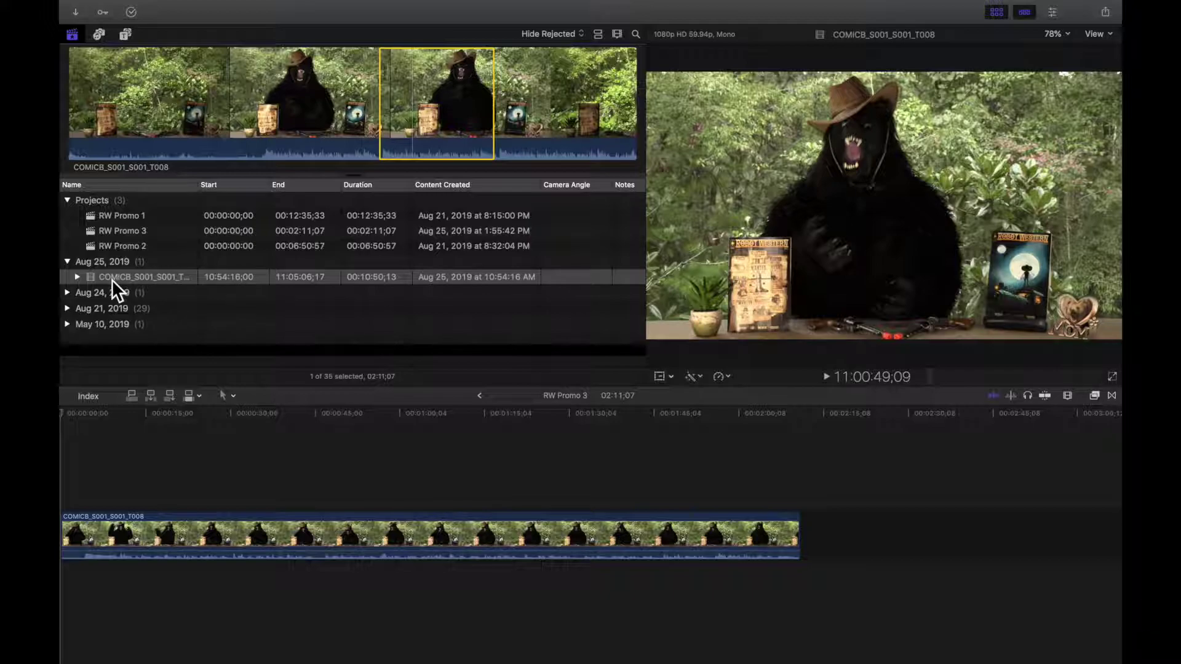
Preview the Aug 24, 2019 clip, reselect the Aug 25 clip COMICB_S001_S001_T008 and collapse the Aug 24 group
{"action": "left_click", "coordinate": [67, 292]}
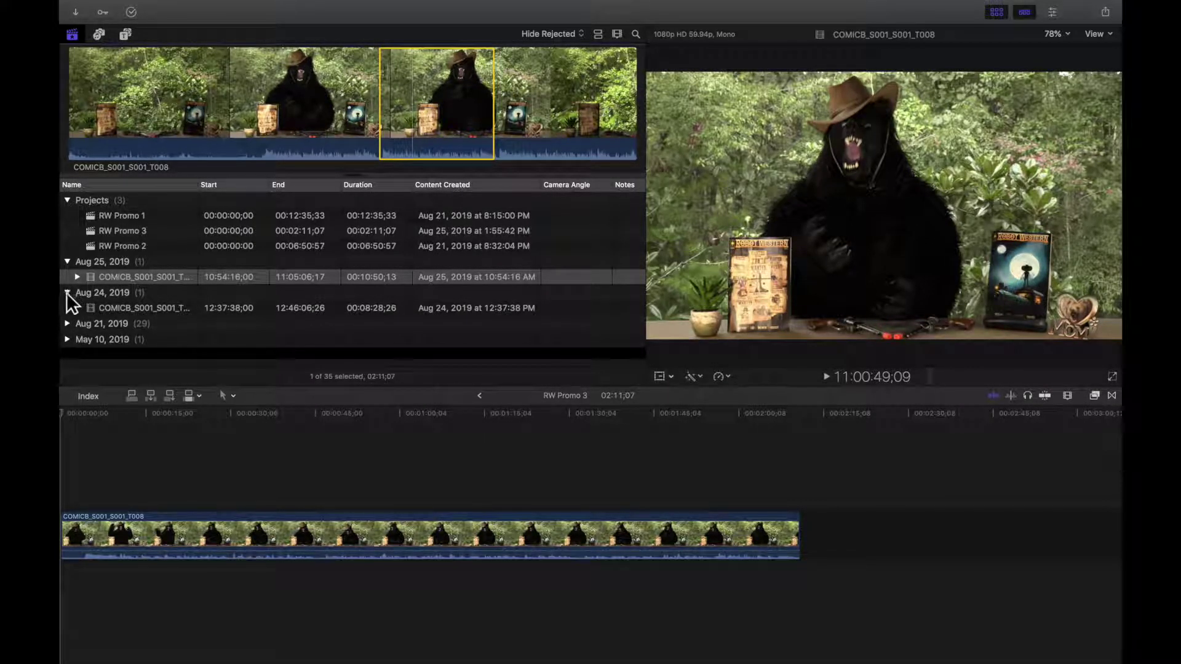
{"action": "left_click", "coordinate": [126, 306]}
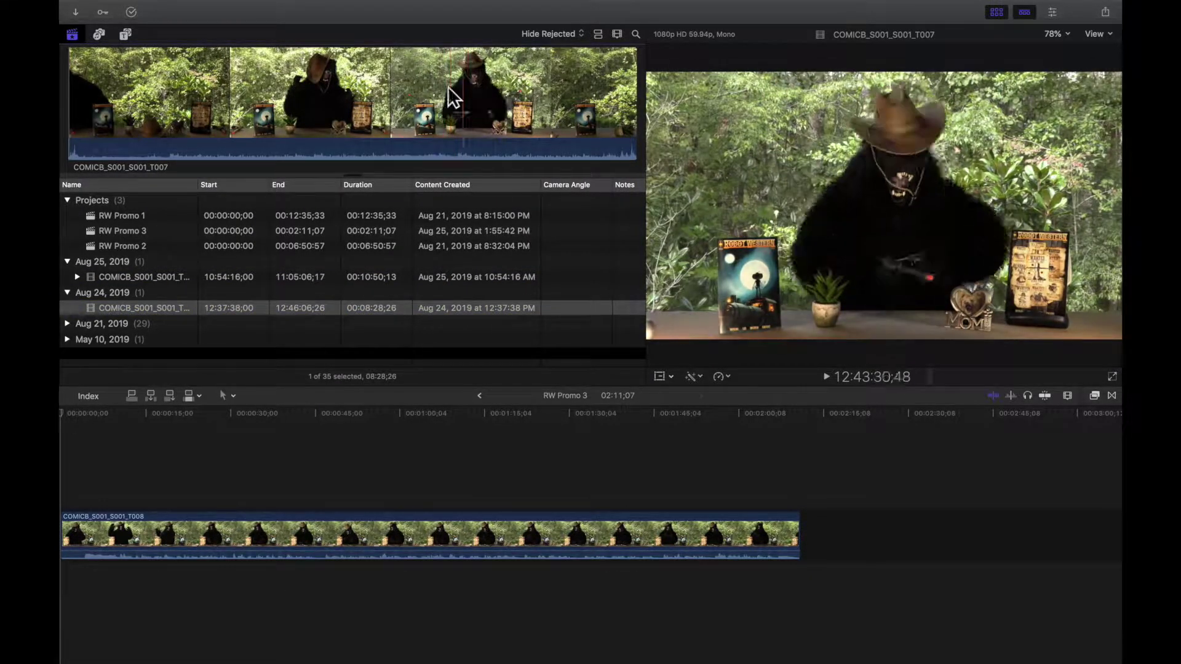
{"action": "left_click", "coordinate": [134, 277]}
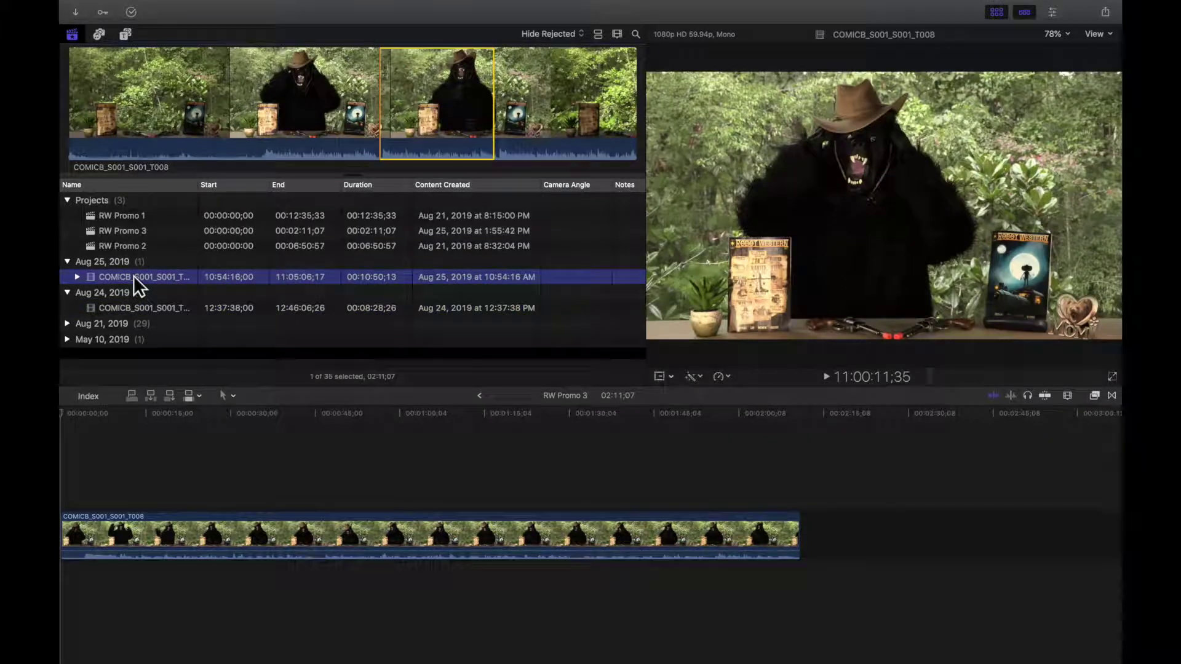
{"action": "left_click", "coordinate": [68, 292]}
Expand the Aug 21, 2019 group and look through its media, previewing the 190821_0205 audio and the Front Cover image
{"action": "left_click", "coordinate": [67, 308]}
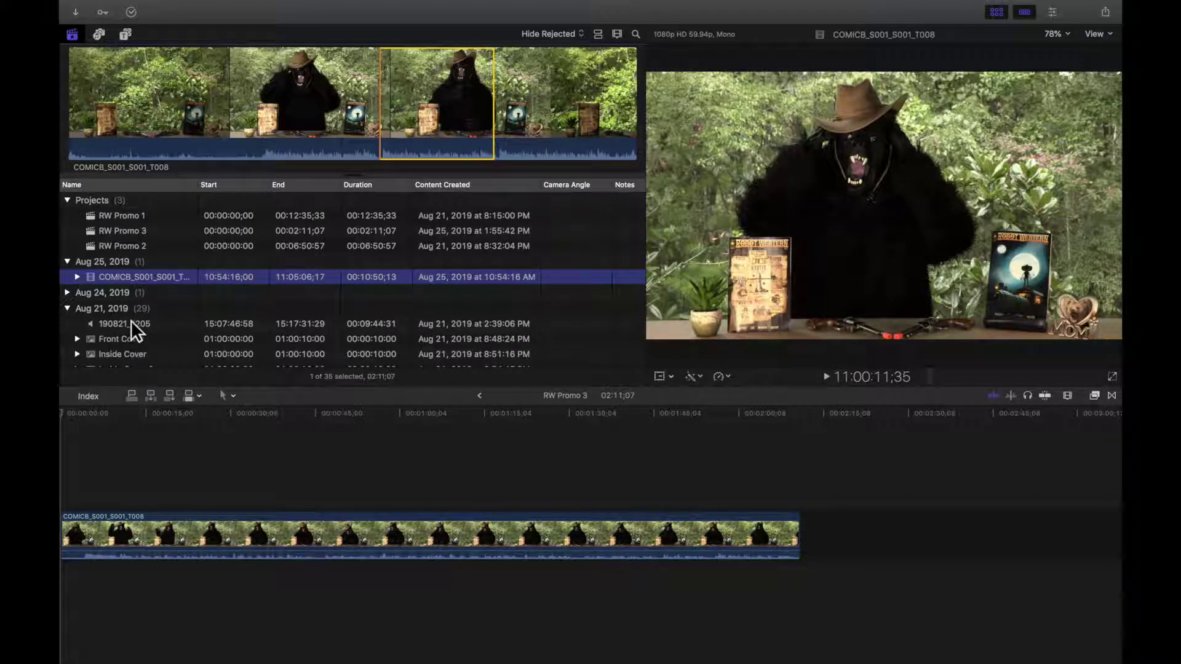
{"action": "scroll", "coordinate": [136, 319], "scroll_direction": "down", "scroll_amount": 1}
{"action": "scroll", "coordinate": [138, 317], "scroll_direction": "down", "scroll_amount": 1}
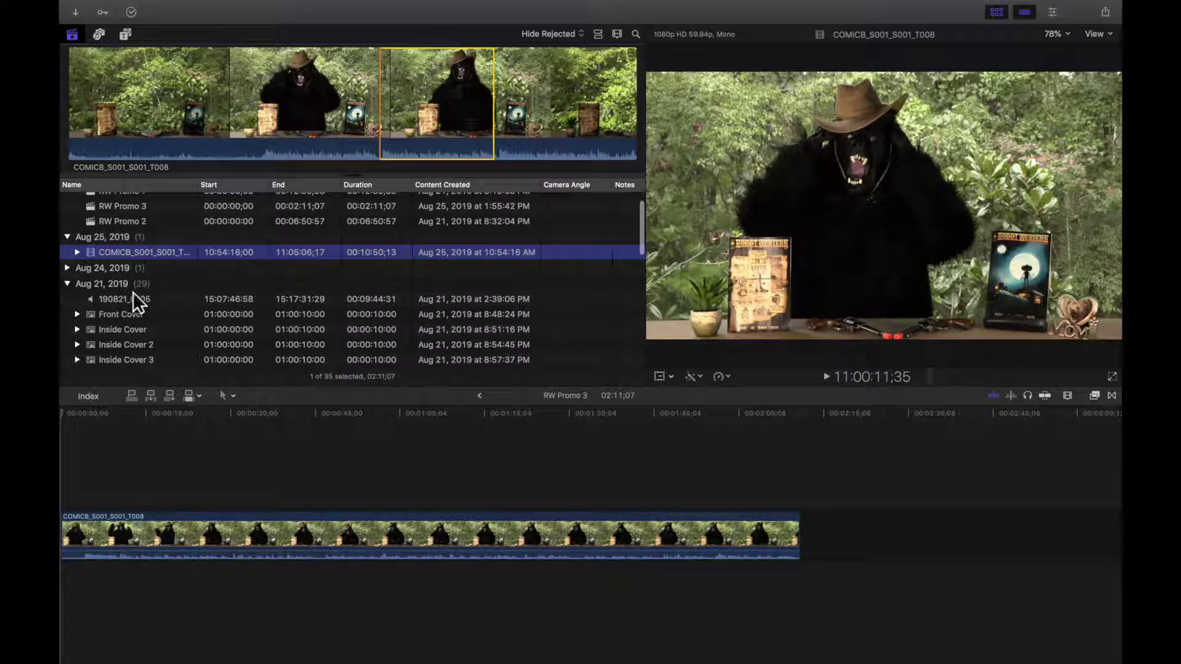
{"action": "left_click", "coordinate": [133, 297]}
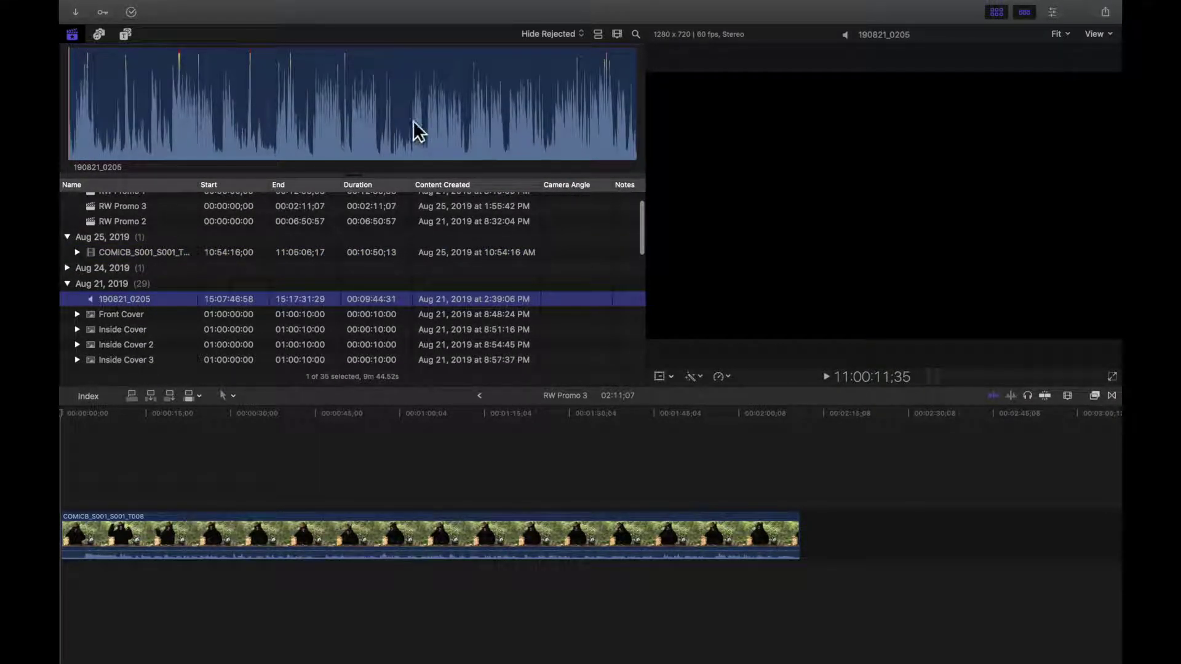
{"action": "left_click", "coordinate": [123, 313]}
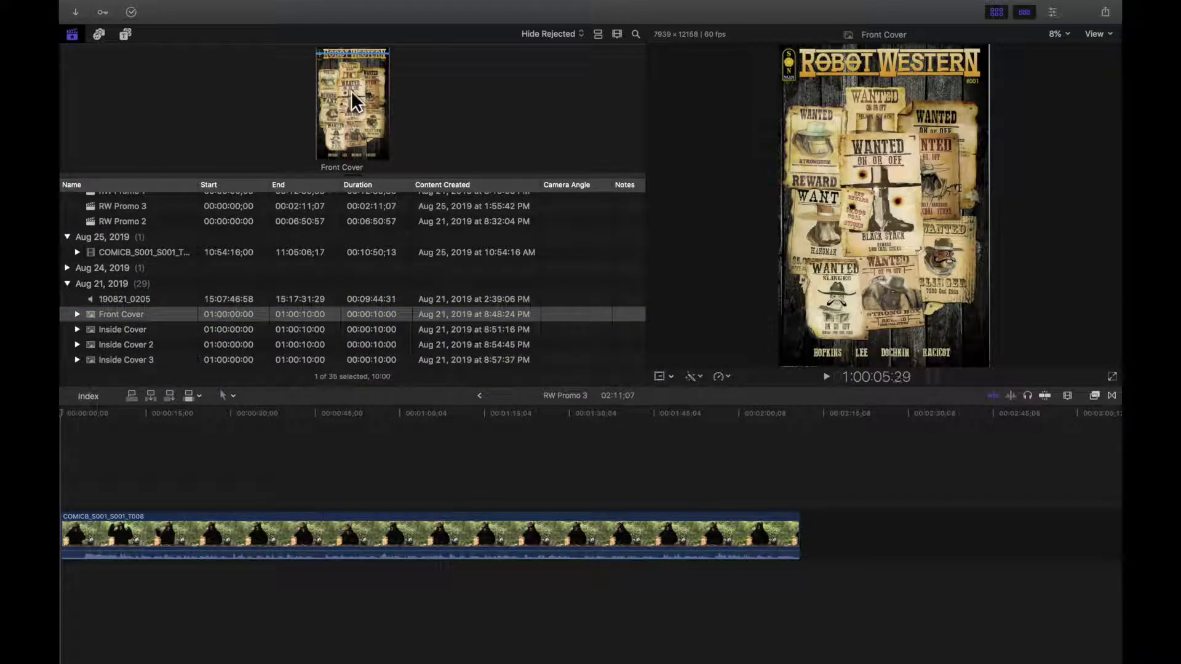
{"action": "scroll", "coordinate": [137, 310], "scroll_direction": "down", "scroll_amount": 10}
{"action": "scroll", "coordinate": [138, 309], "scroll_direction": "up", "scroll_amount": 8}
{"action": "scroll", "coordinate": [137, 313], "scroll_direction": "up", "scroll_amount": 3}
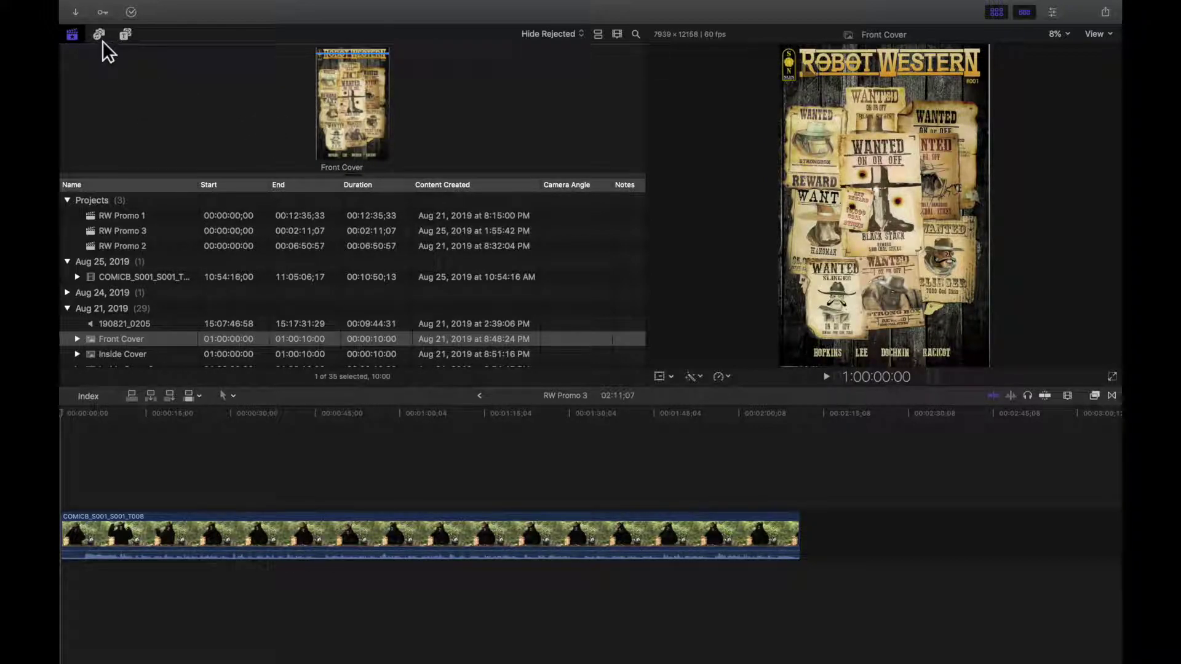
Look at the installed titles, return to the library media and hide the list of libraries and events
{"action": "left_click", "coordinate": [123, 36]}
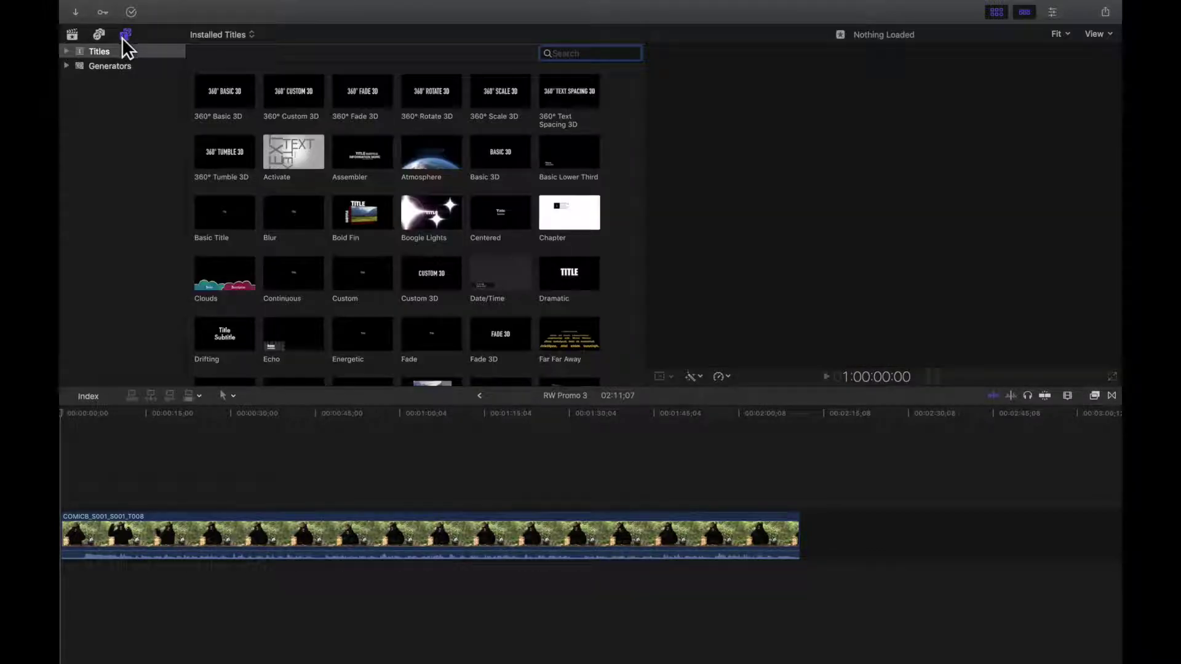
{"action": "left_click", "coordinate": [72, 34]}
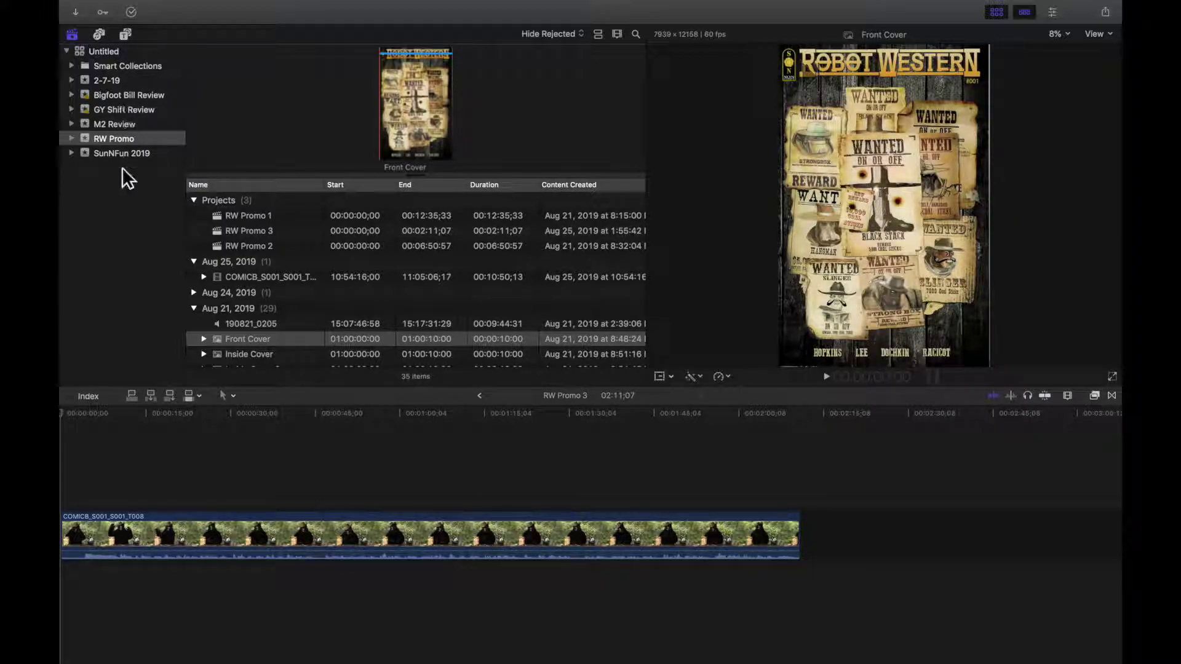
{"action": "left_click", "coordinate": [73, 36]}
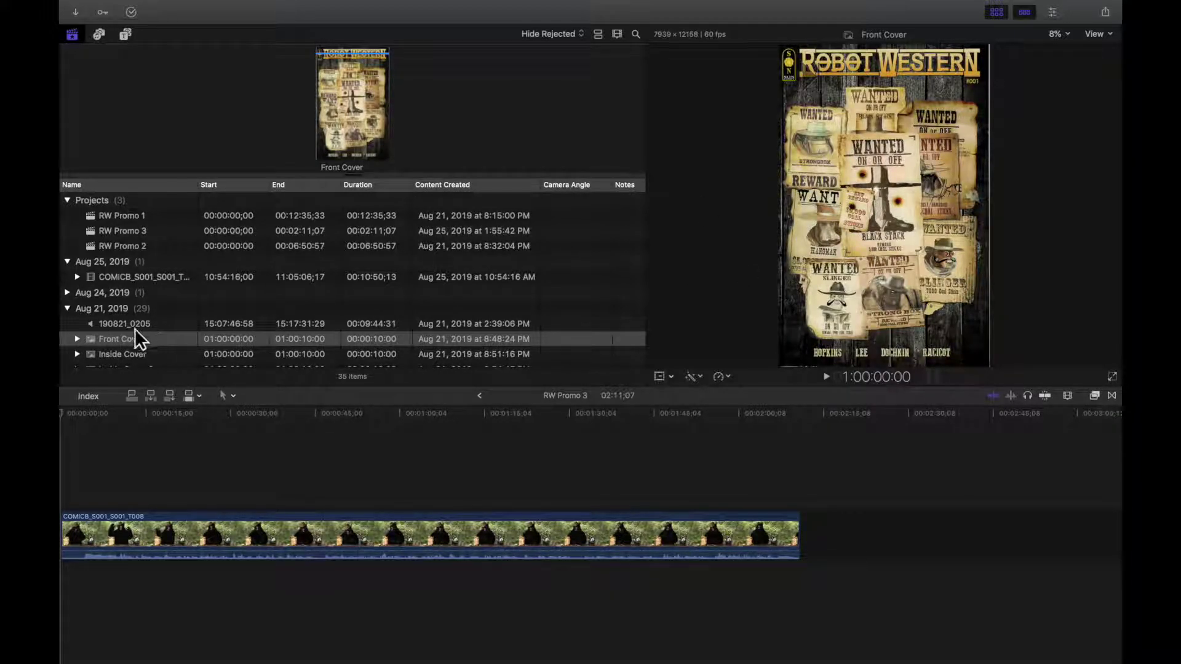
Preview the Inside Cover image and the marked range of the COMICB_S001_S001_T008 clip in the viewer
{"action": "left_click", "coordinate": [112, 353]}
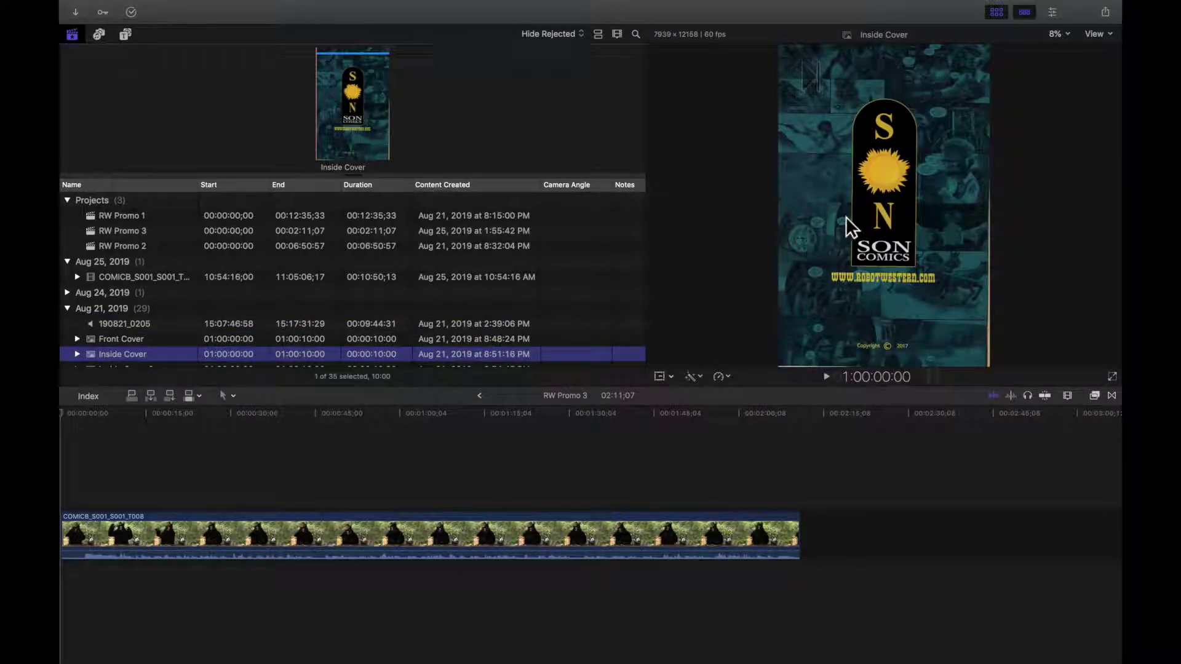
{"action": "left_click", "coordinate": [121, 274]}
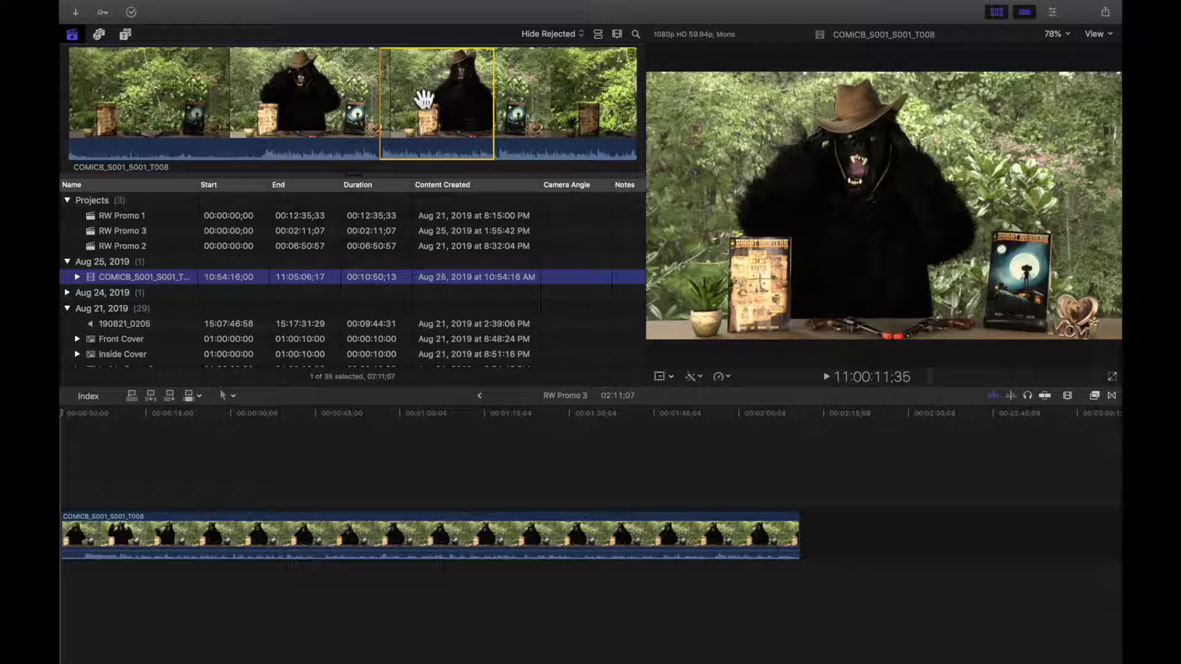
{"action": "left_click", "coordinate": [458, 111]}
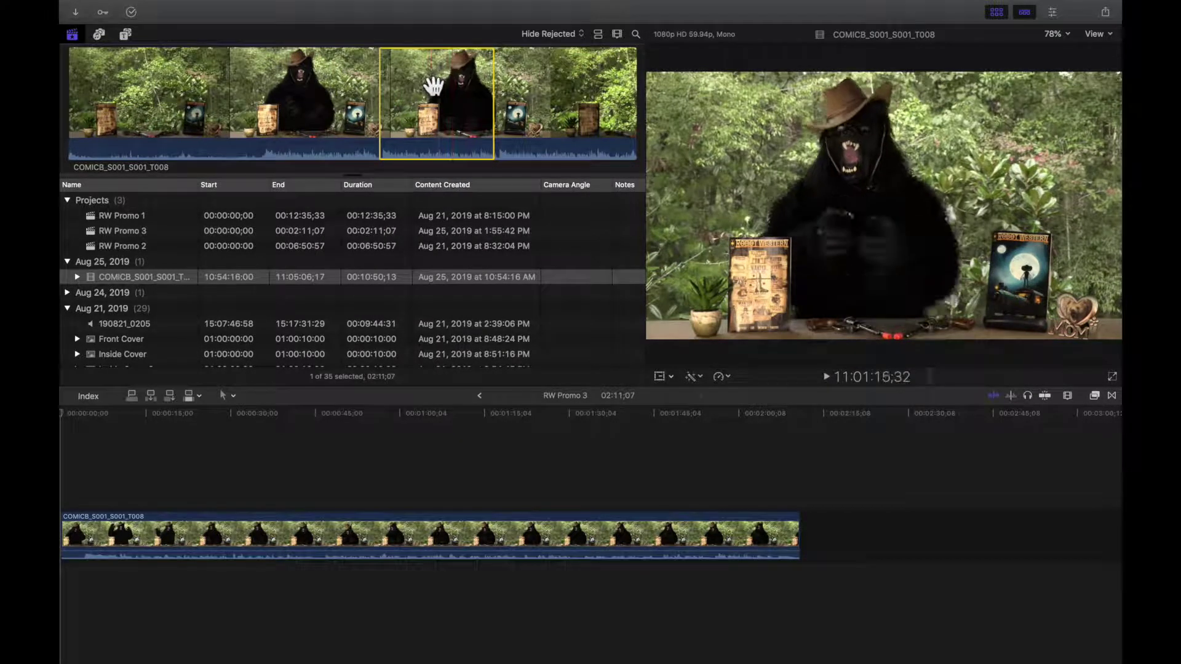
Append the marked range of COMICB_S001_S001_T008 to the end of the RW Promo 3 timeline and delete that second copy
{"action": "left_click", "coordinate": [426, 491]}
{"action": "left_click", "coordinate": [426, 86]}
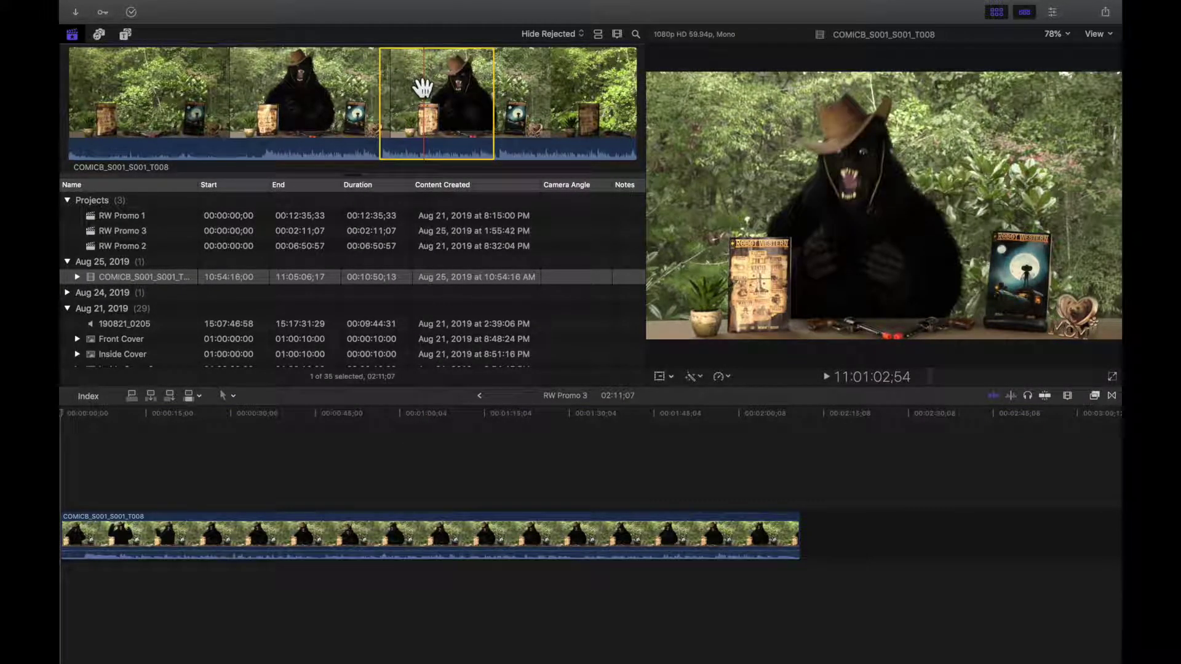
{"action": "left_click_drag", "start_coordinate": [817, 420], "coordinate": [865, 536]}
{"action": "left_click", "coordinate": [867, 464]}
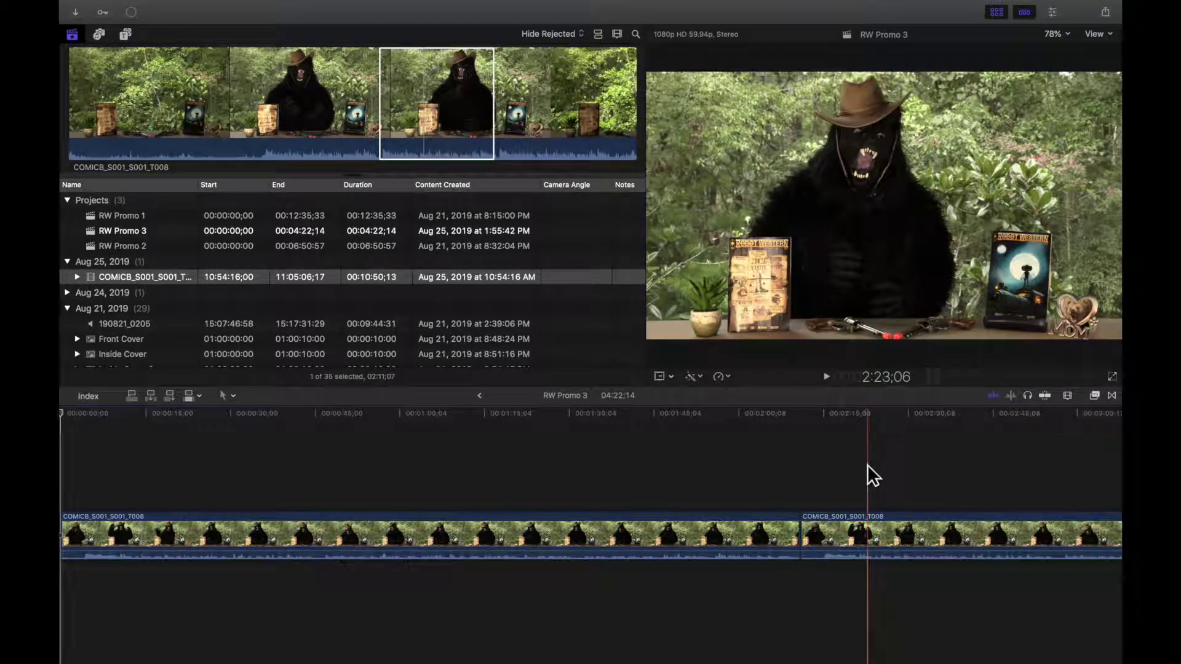
{"action": "left_click", "coordinate": [923, 535]}
{"action": "key", "text": "BackSpace"}
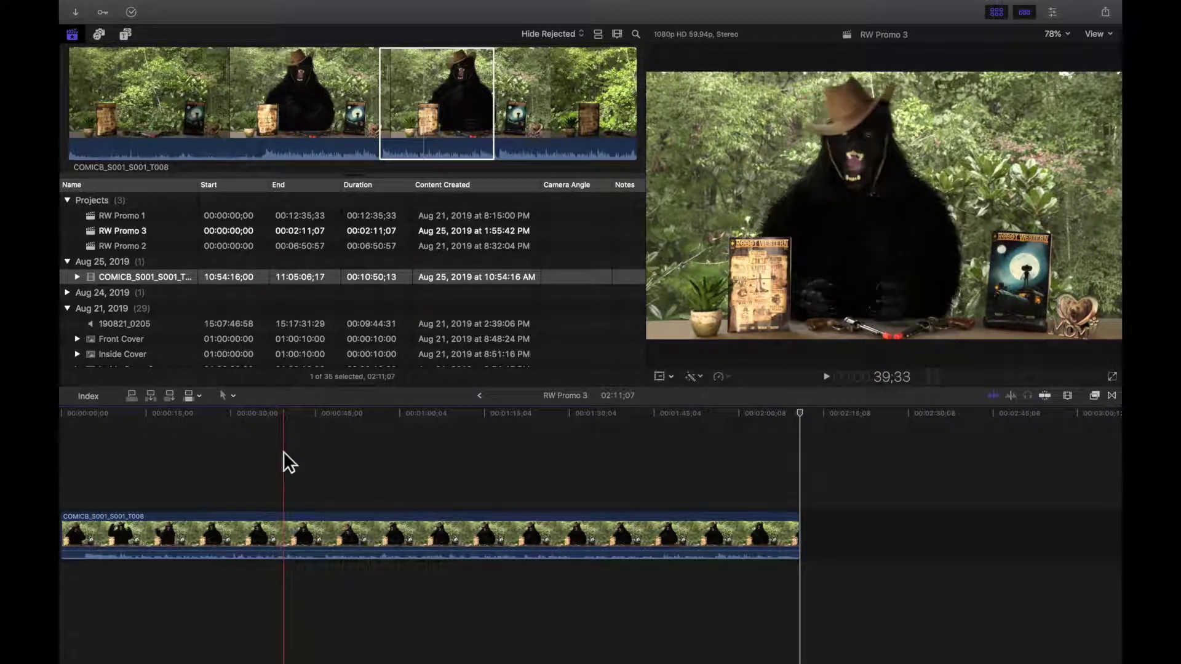
Play the opening of RW Promo 3, and alternate the viewer between browser media and the timeline, leaving the playhead at 1:00;27
{"action": "key", "text": "space"}
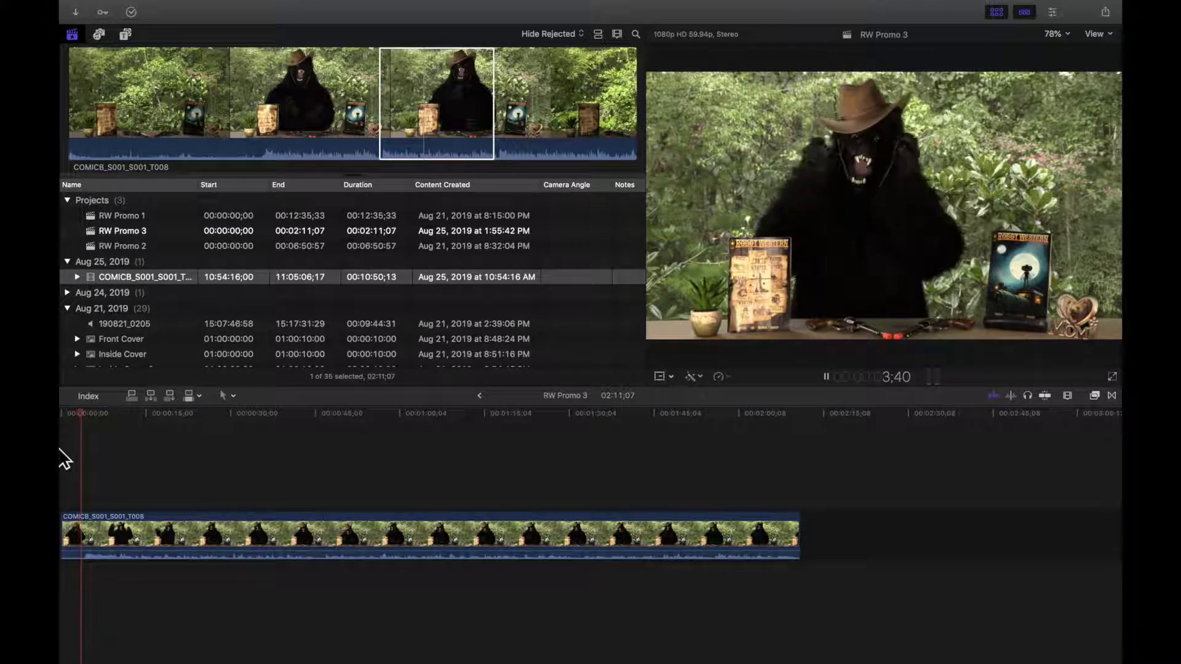
{"action": "key", "text": "space"}
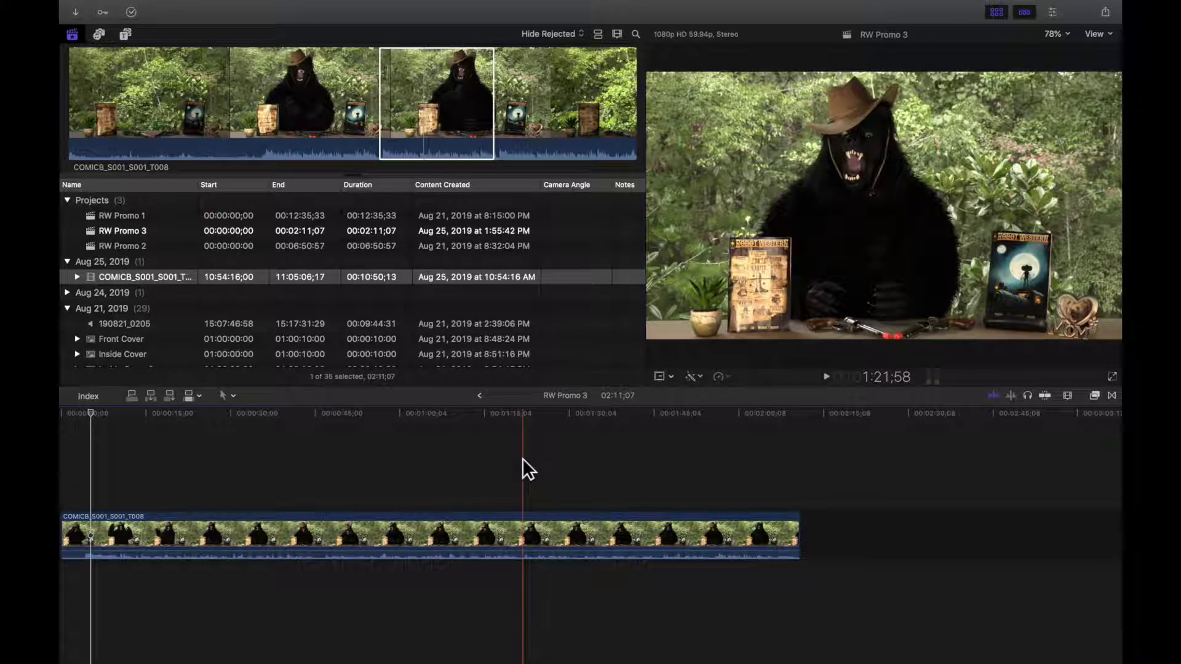
{"action": "left_click", "coordinate": [126, 337]}
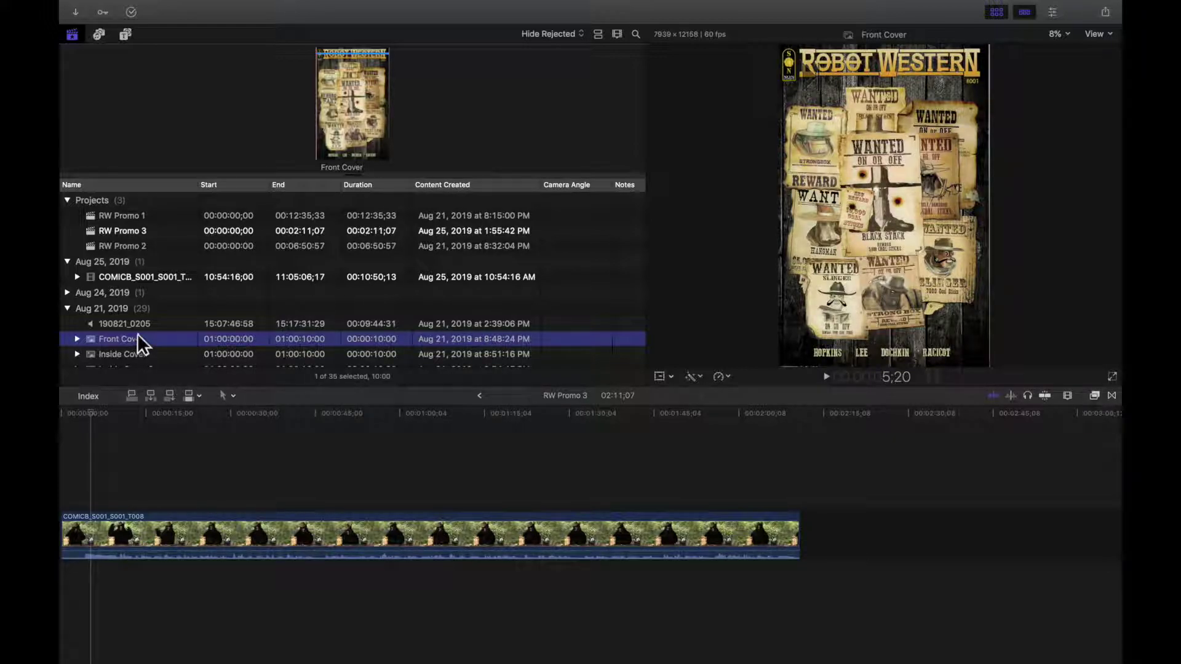
{"action": "left_click", "coordinate": [311, 459]}
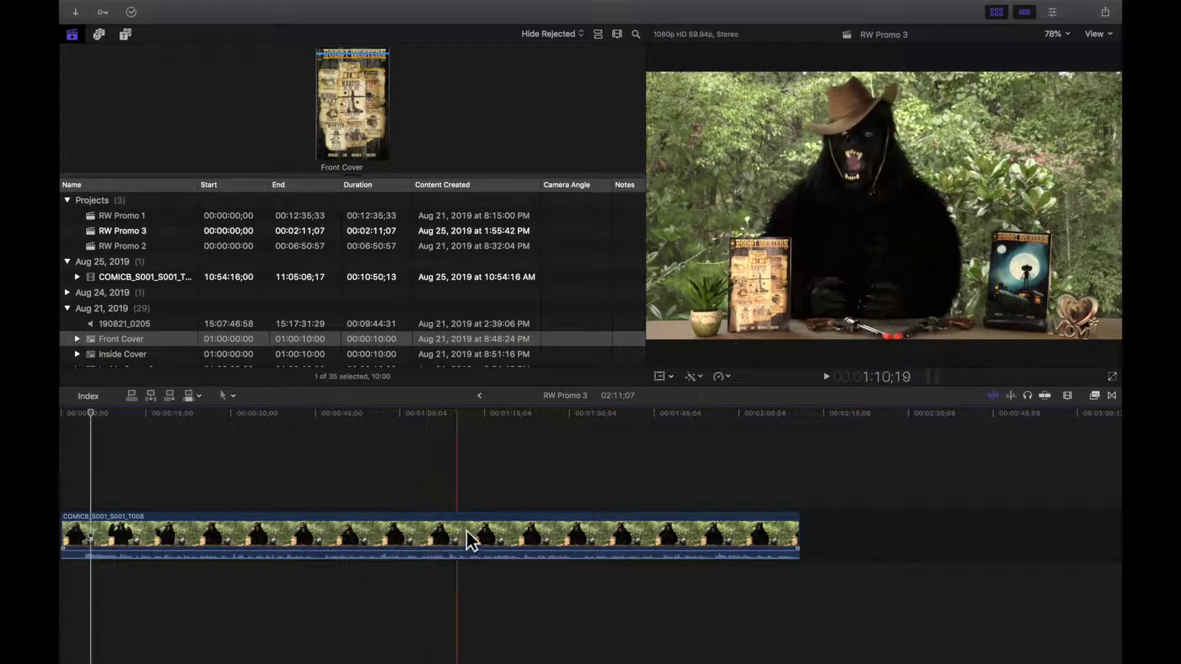
{"action": "left_click", "coordinate": [159, 275]}
{"action": "left_click", "coordinate": [401, 461]}
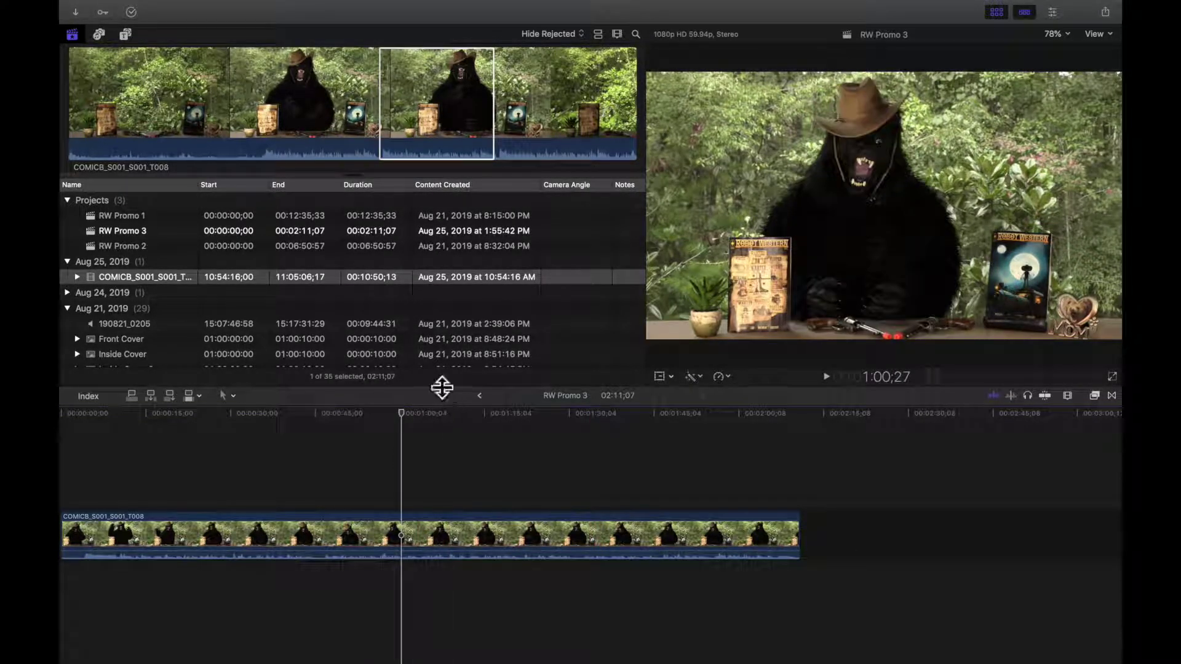
Enlarge the browser area slightly in height and width, and hide and show the browser once
{"action": "mouse_move", "coordinate": [442, 388]}
{"action": "left_mouse_down"}
{"action": "mouse_move", "coordinate": [435, 419]}
{"action": "mouse_move", "coordinate": [445, 387]}
{"action": "mouse_move", "coordinate": [443, 399]}
{"action": "left_mouse_up"}
{"action": "mouse_move", "coordinate": [645, 34]}
{"action": "left_mouse_down"}
{"action": "mouse_move", "coordinate": [680, 36]}
{"action": "mouse_move", "coordinate": [659, 34]}
{"action": "left_mouse_up"}
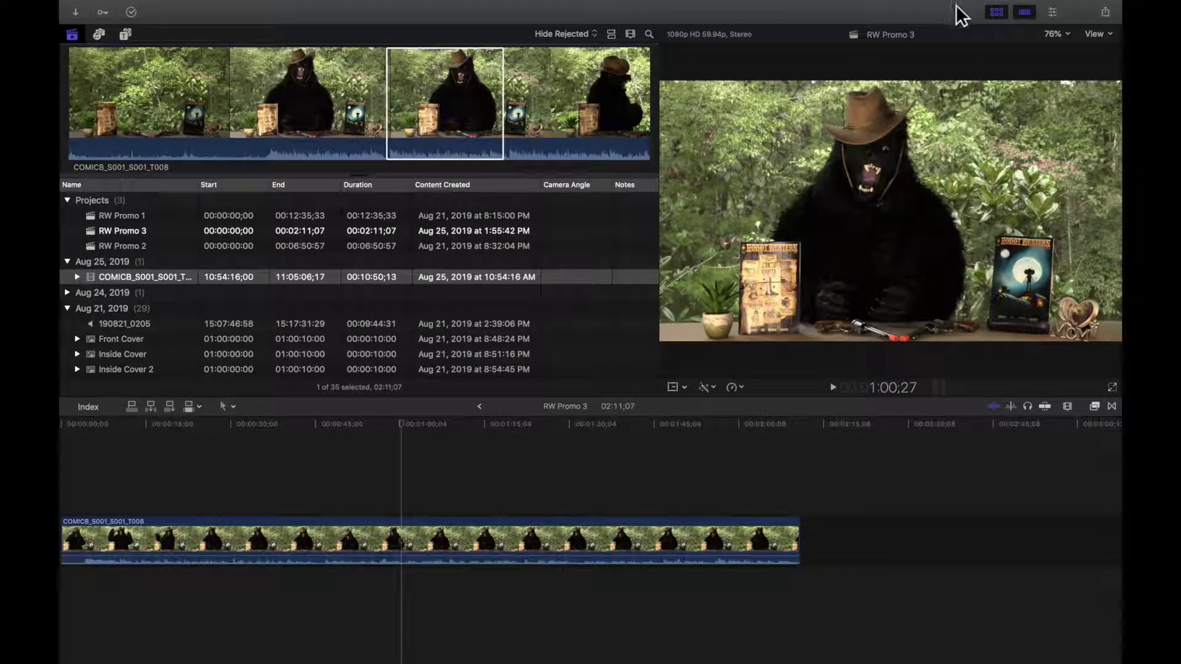
{"action": "left_click", "coordinate": [997, 11]}
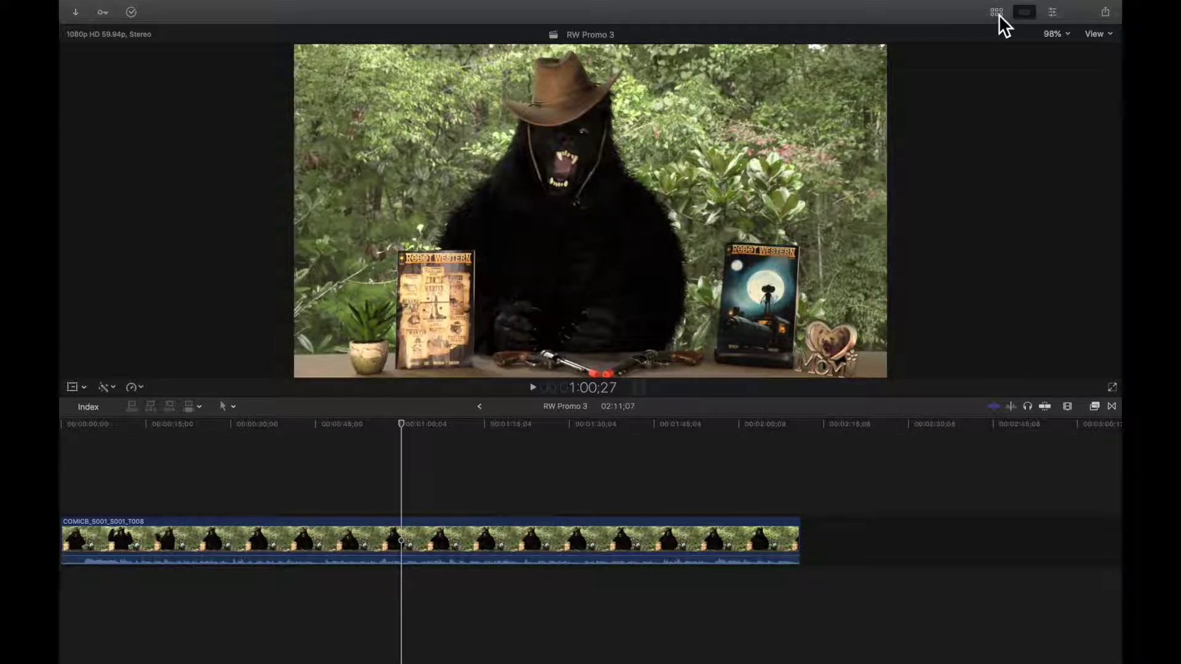
{"action": "left_click", "coordinate": [997, 12]}
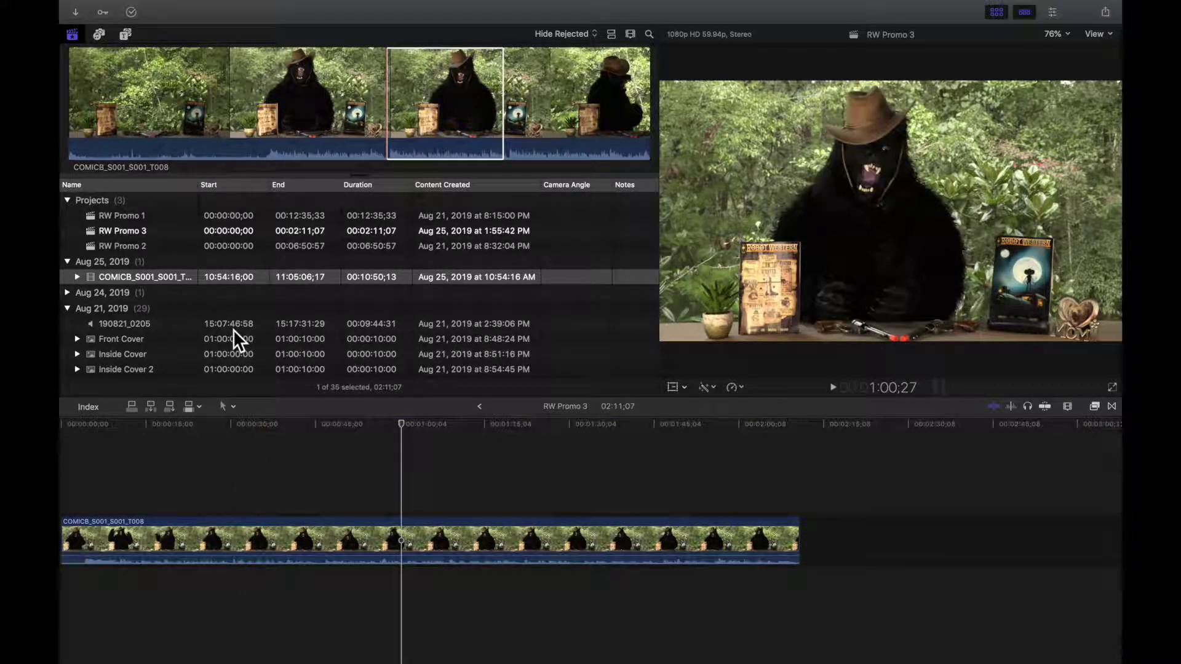
Select the Aug 25, 2019 clip COMICB_S001_S001_T008 in the browser and skim through its filmstrip
{"action": "left_click", "coordinate": [102, 276]}
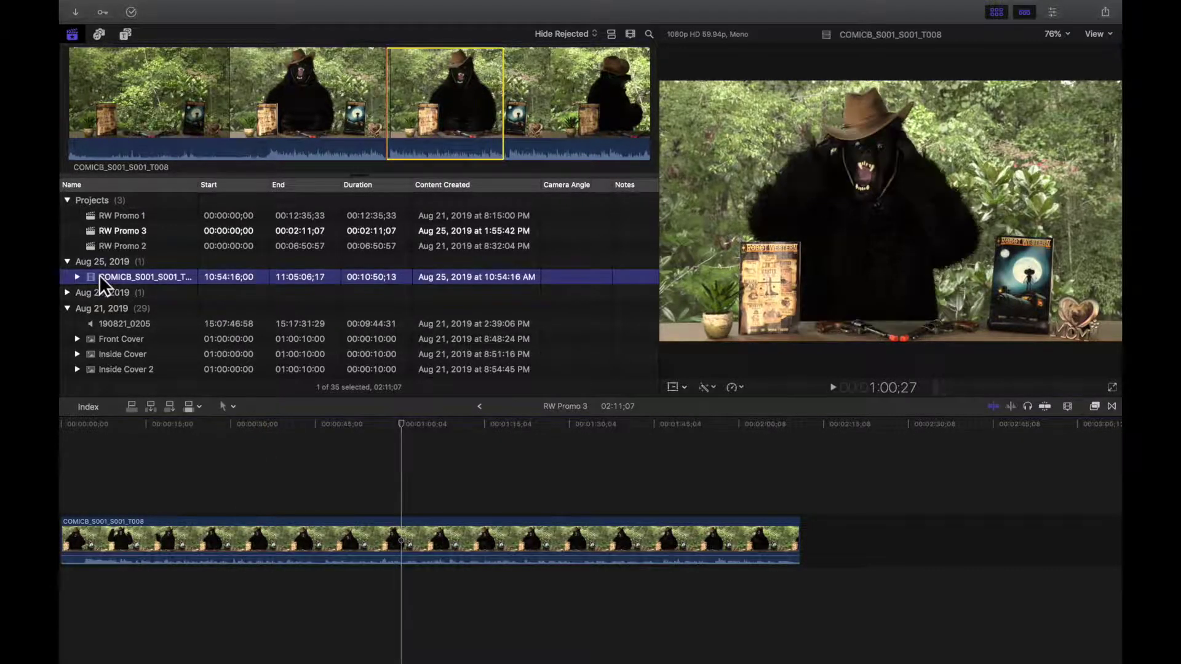
{"action": "left_click", "coordinate": [177, 275]}
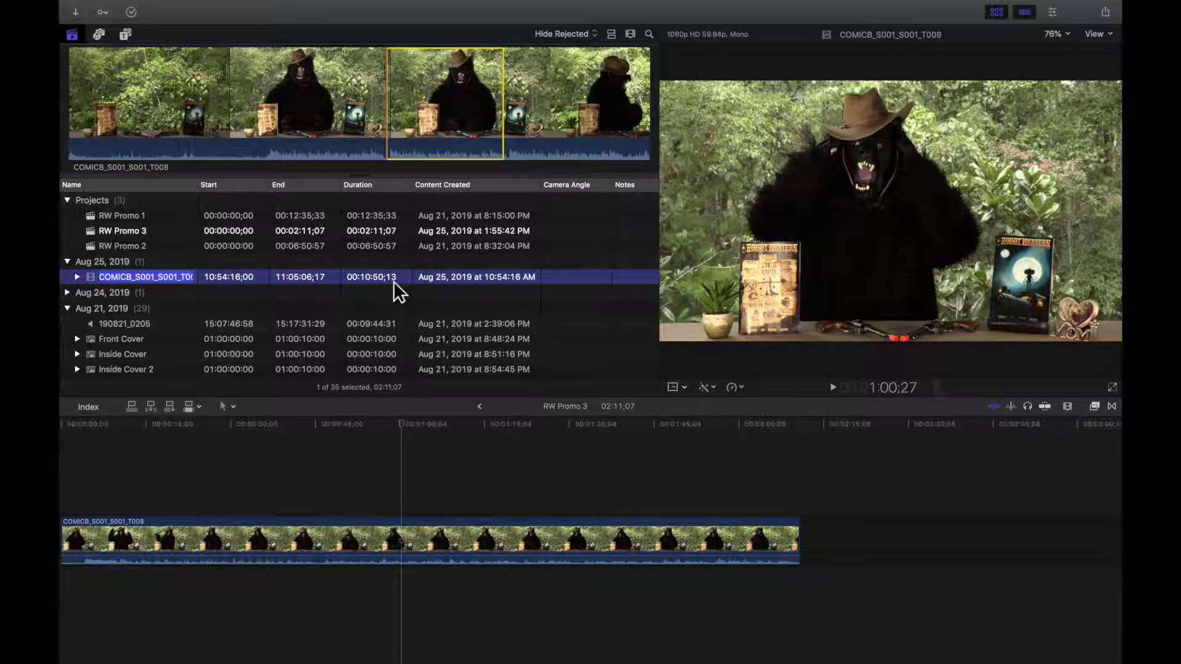
{"action": "scroll", "coordinate": [369, 246], "scroll_direction": "down", "scroll_amount": 1}
{"action": "left_click", "coordinate": [111, 83]}
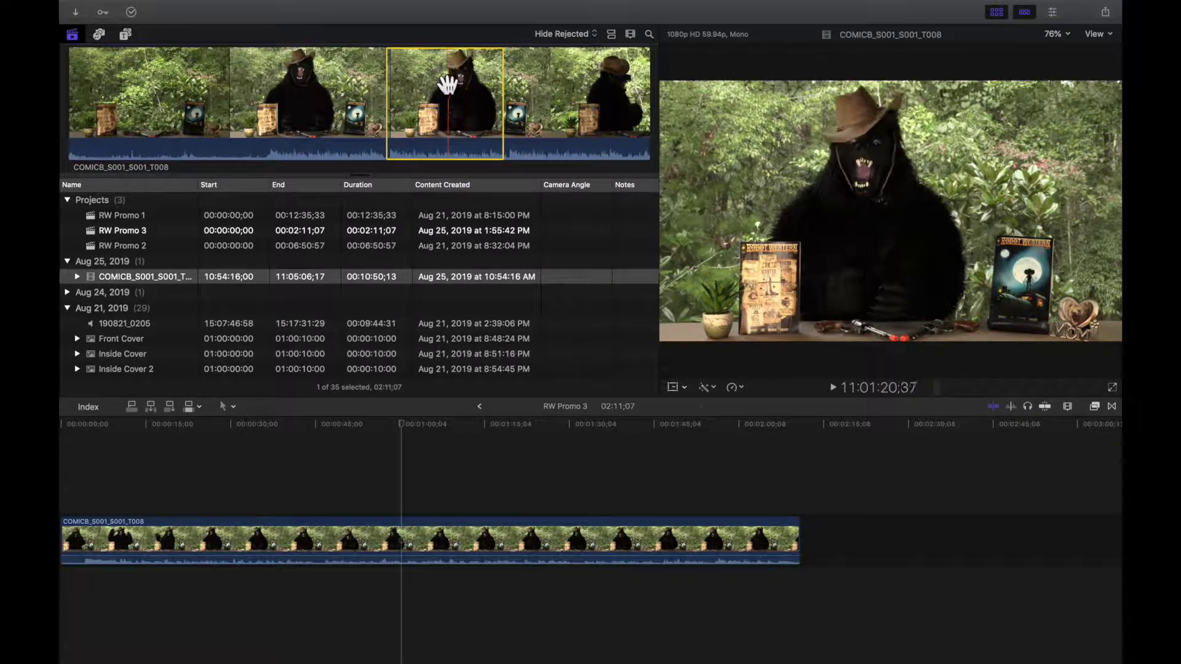
{"action": "mouse_move", "coordinate": [425, 83]}
{"action": "left_mouse_down"}
{"action": "mouse_move", "coordinate": [814, 451]}
{"action": "mouse_move", "coordinate": [870, 553]}
{"action": "mouse_move", "coordinate": [417, 88]}
{"action": "left_mouse_up"}
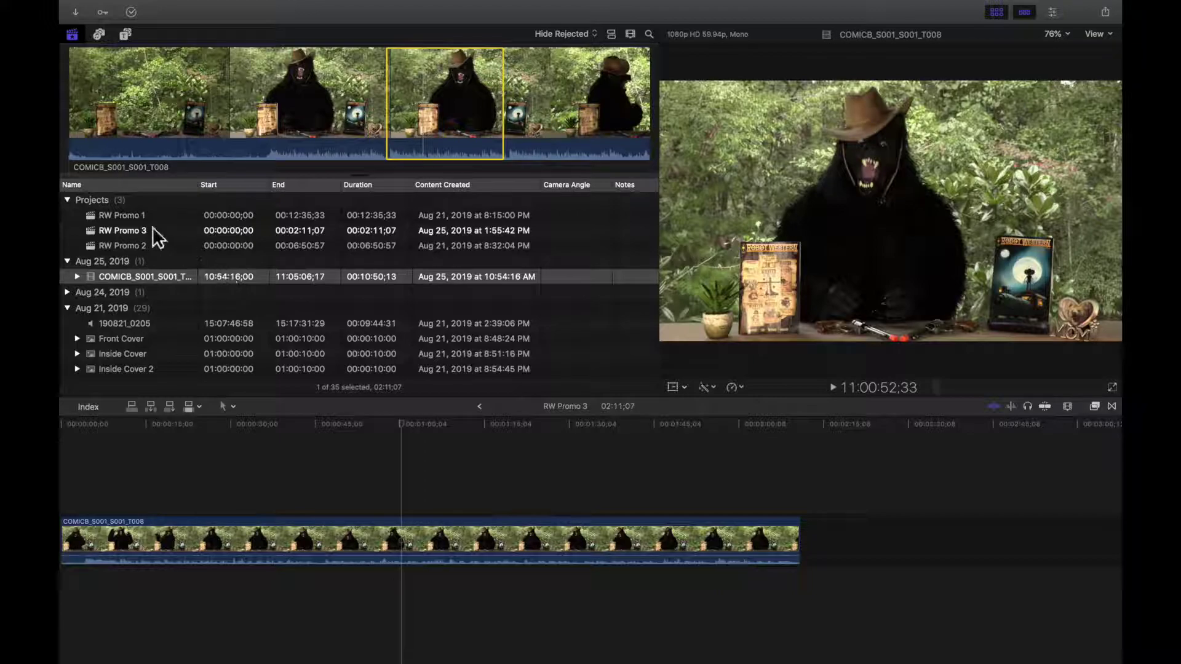
Preview the RW Promo 3 project, the COMICB_S001_S001_T008 clip and the 190821_0205 audio clip from the browser
{"action": "left_click", "coordinate": [129, 230]}
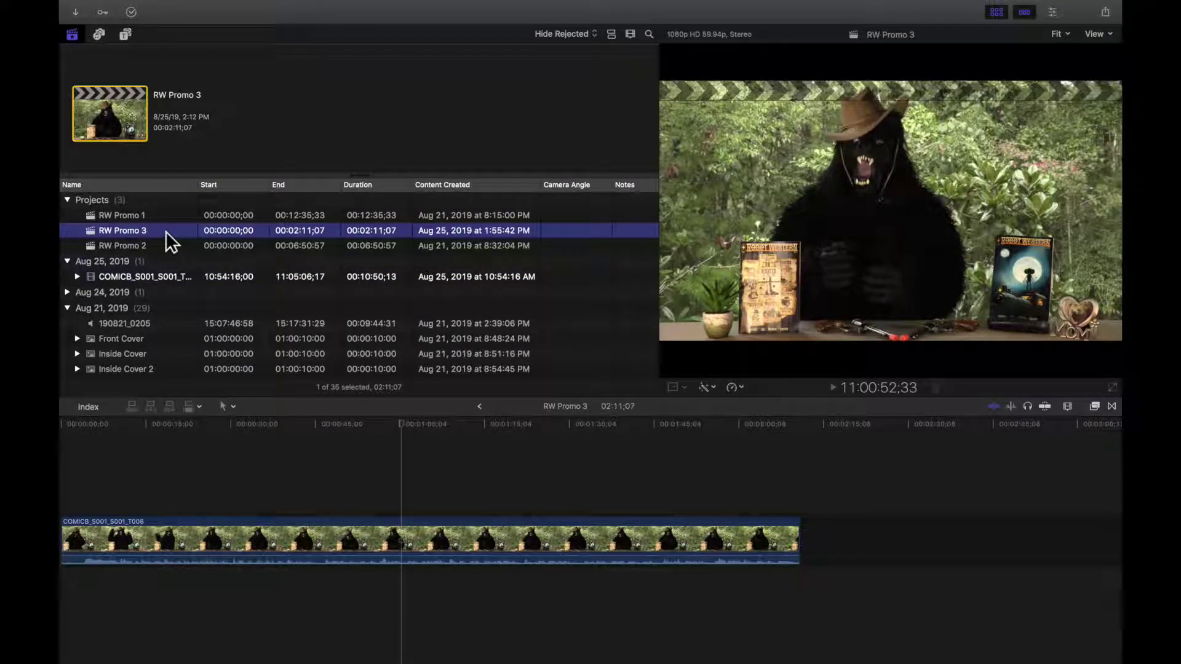
{"action": "left_click", "coordinate": [135, 276]}
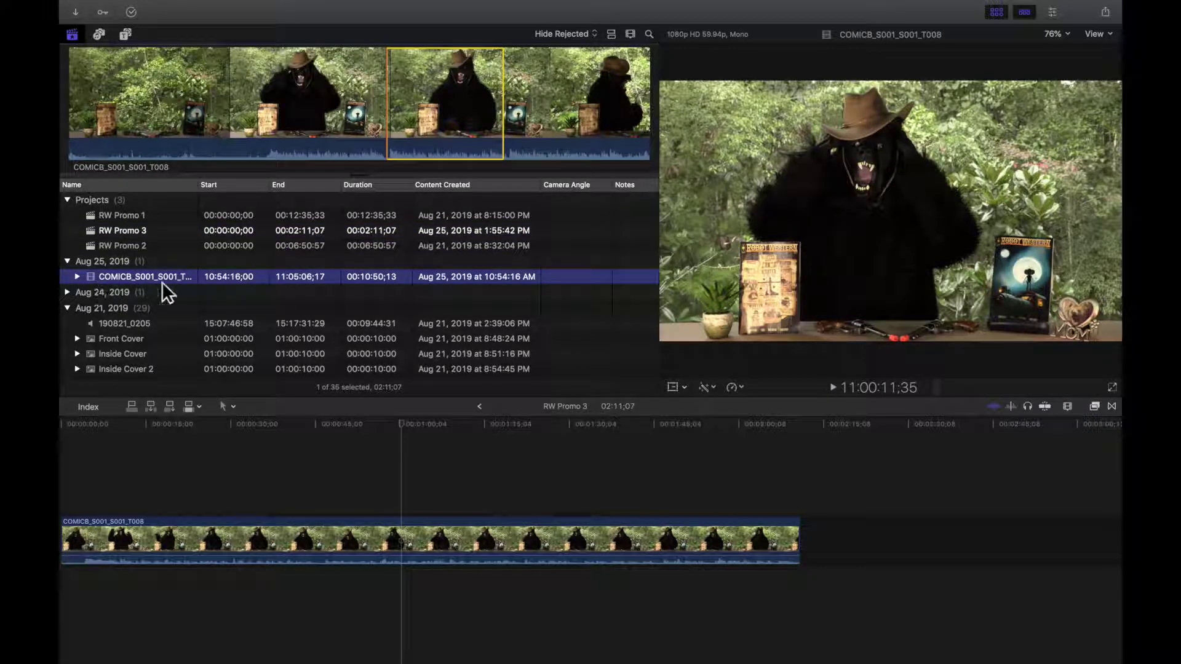
{"action": "left_click", "coordinate": [124, 321]}
{"action": "left_click", "coordinate": [240, 114]}
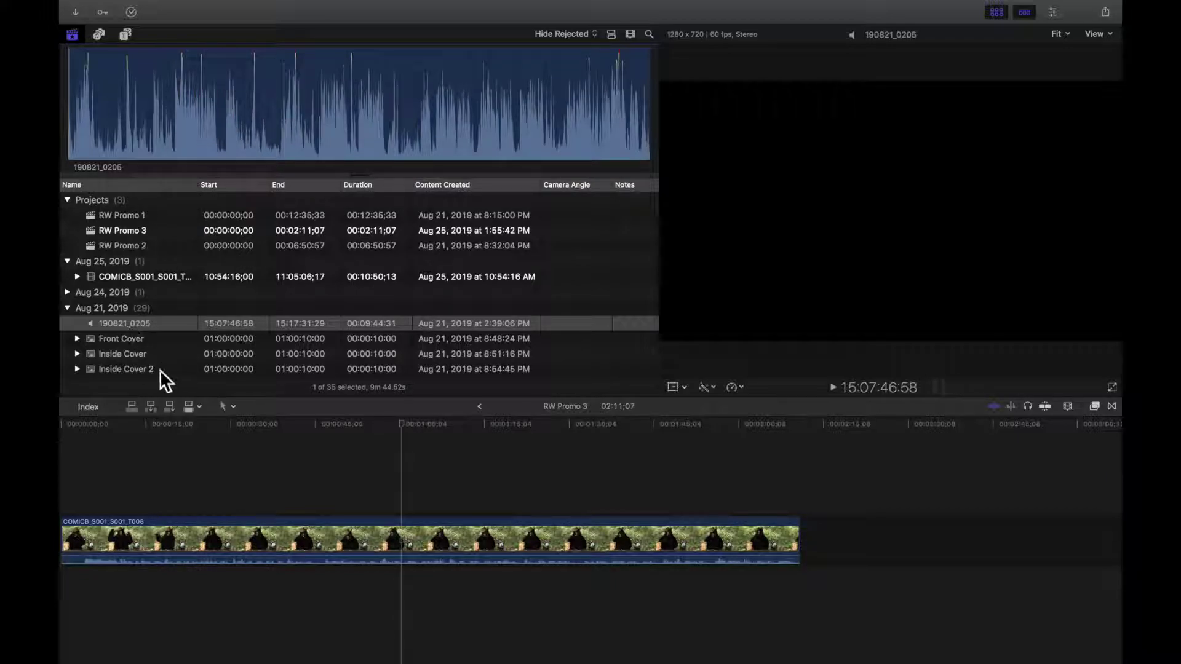
Append a 4-second range of the Front Cover still to the end of the RW Promo 3 timeline and delete it again
{"action": "scroll", "coordinate": [145, 350], "scroll_direction": "down", "scroll_amount": 1}
{"action": "left_click", "coordinate": [119, 321]}
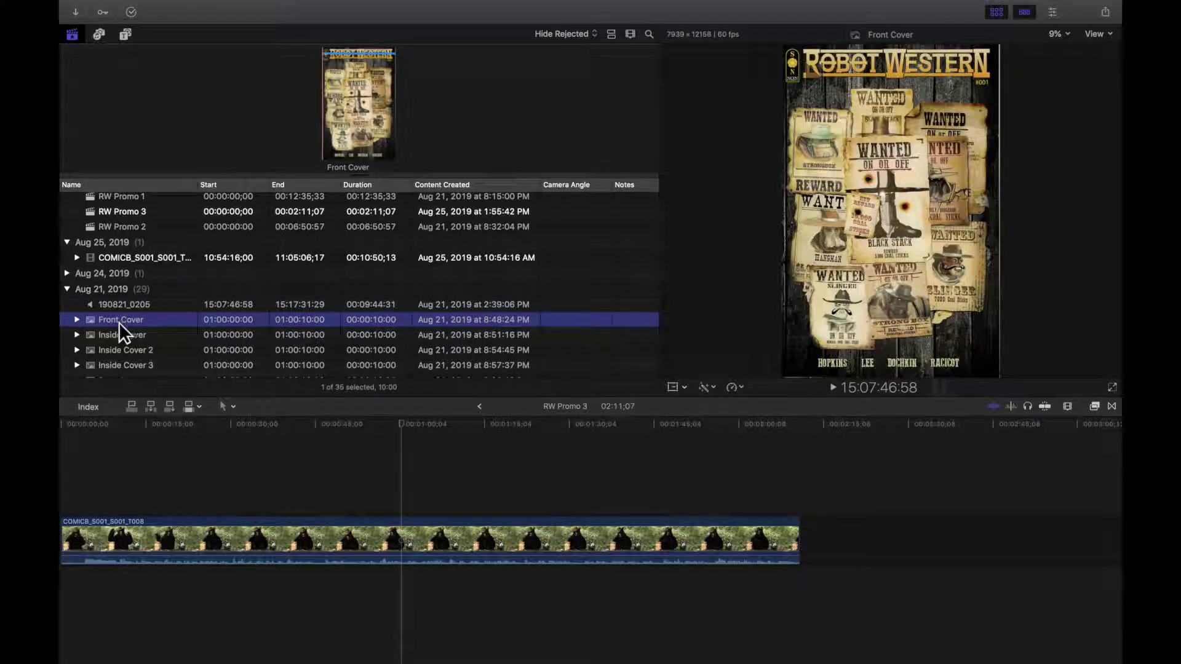
{"action": "left_click_drag", "start_coordinate": [378, 92], "coordinate": [349, 98]}
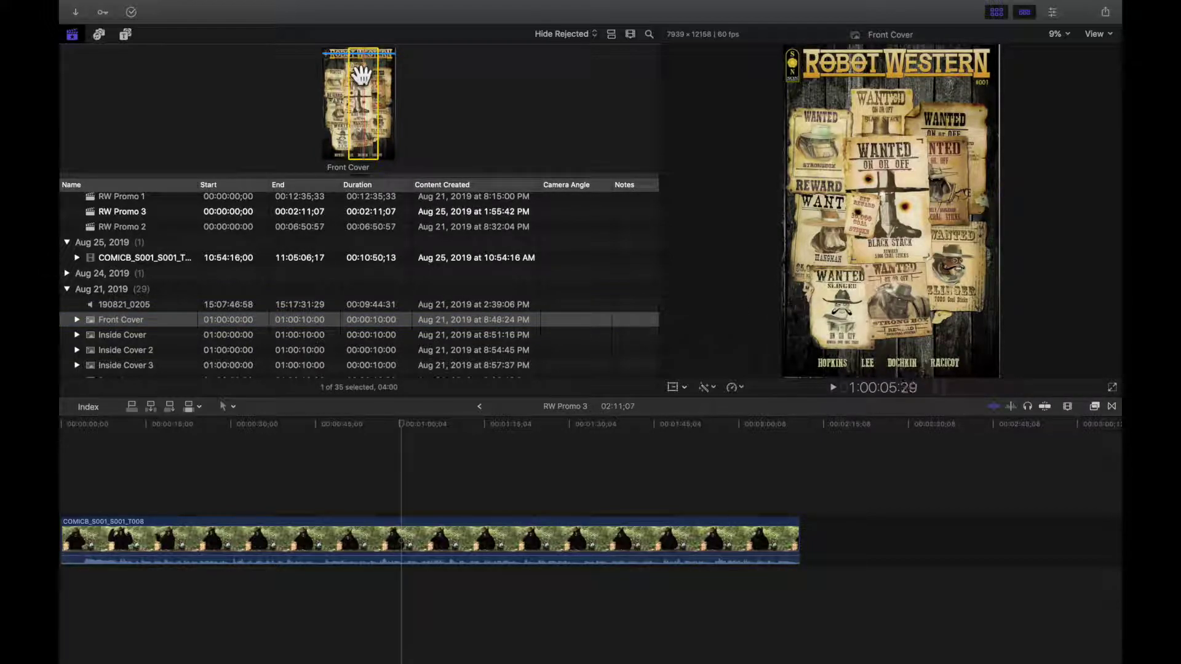
{"action": "left_click_drag", "start_coordinate": [358, 77], "coordinate": [820, 517]}
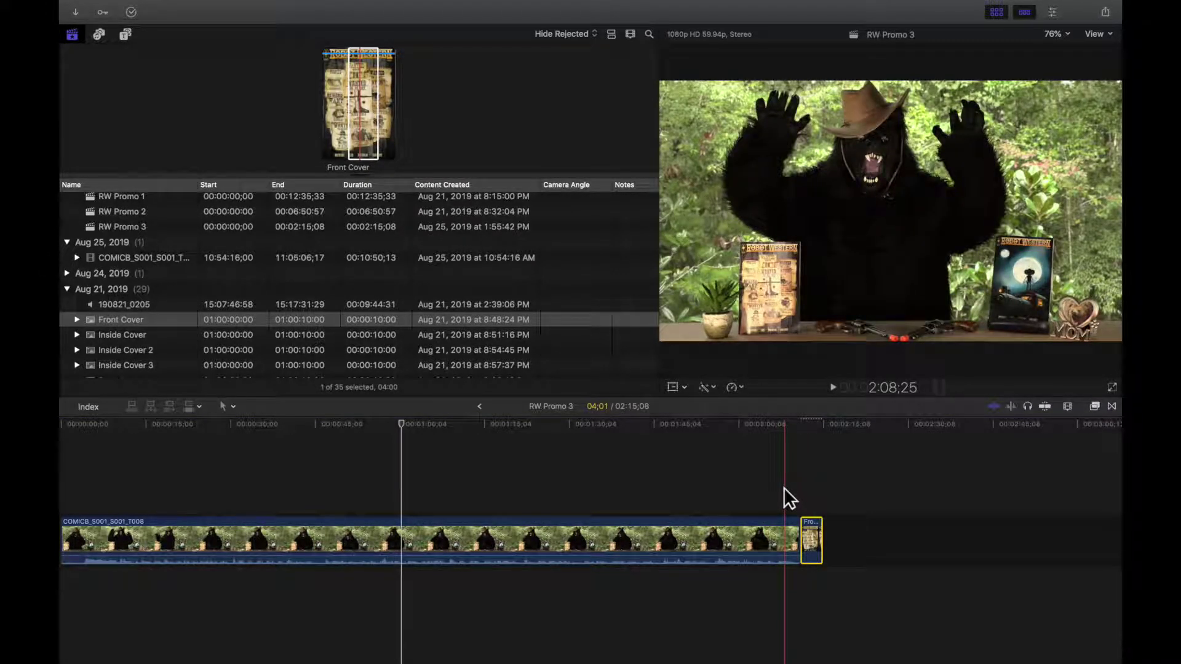
{"action": "key", "text": "Delete"}
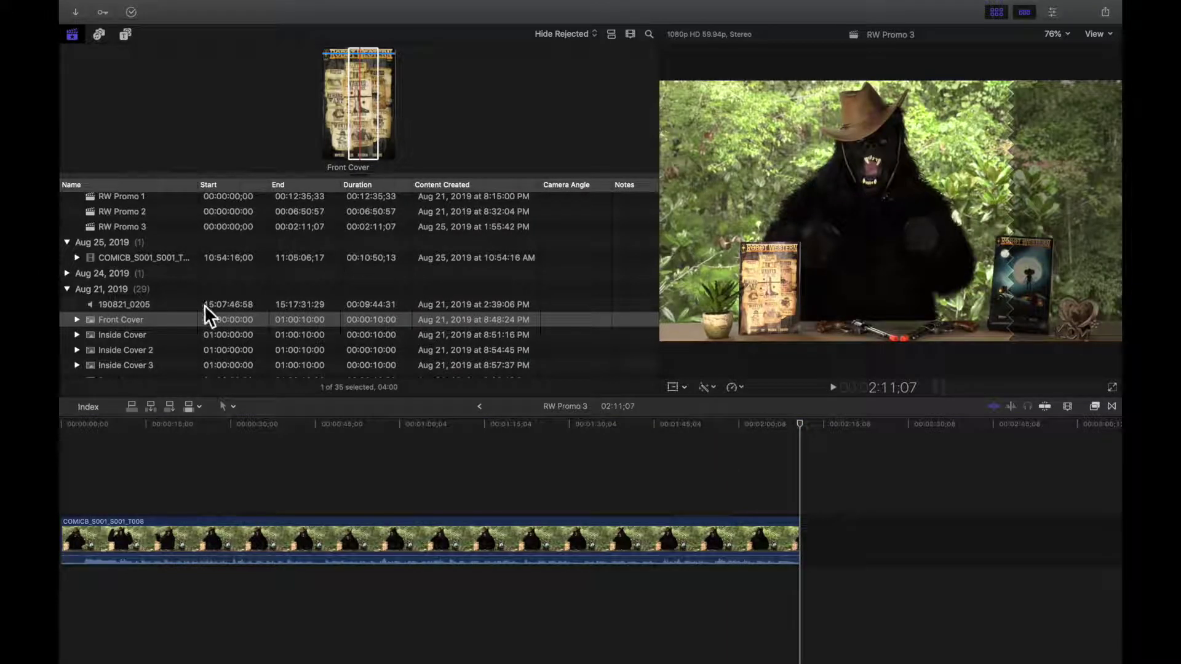
Show the installed titles in the browser and hide the category sidebar
{"action": "scroll", "coordinate": [152, 339], "scroll_direction": "down", "scroll_amount": 3}
{"action": "scroll", "coordinate": [152, 339], "scroll_direction": "up", "scroll_amount": 5}
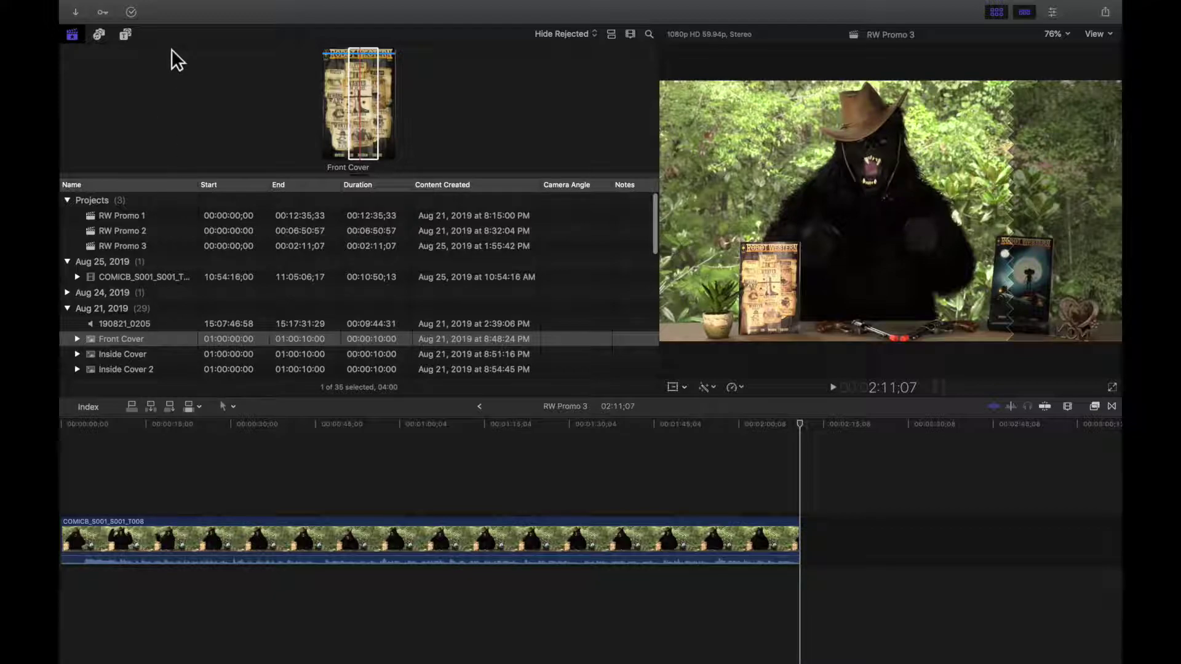
{"action": "left_click", "coordinate": [125, 34]}
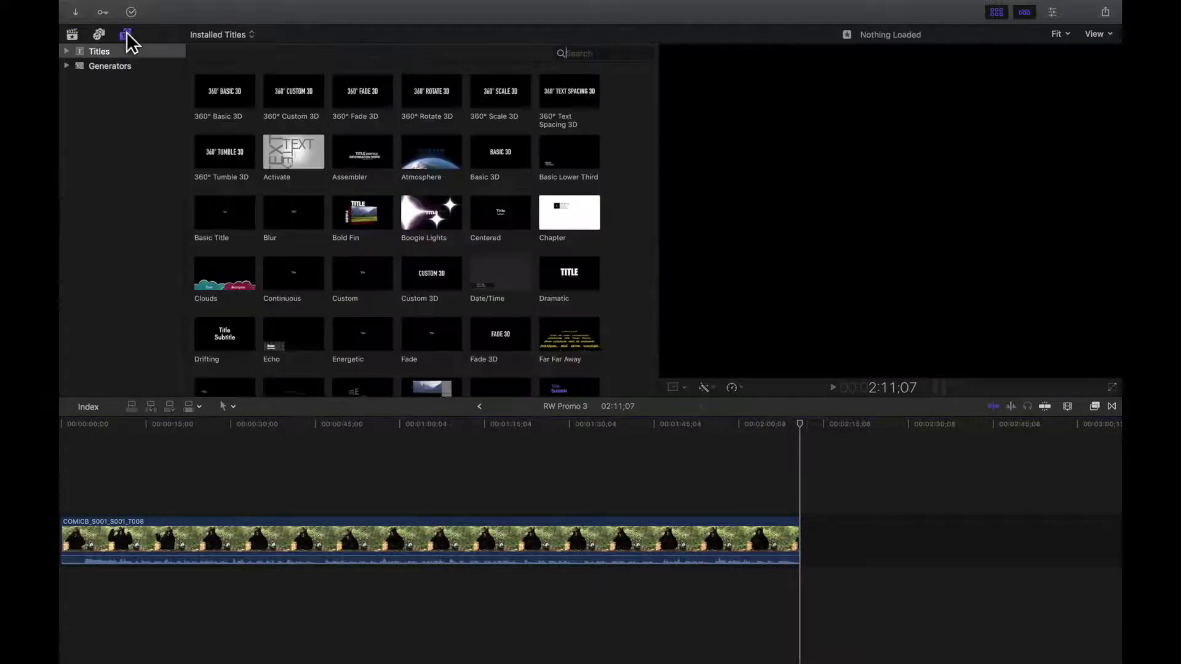
{"action": "left_click", "coordinate": [125, 33]}
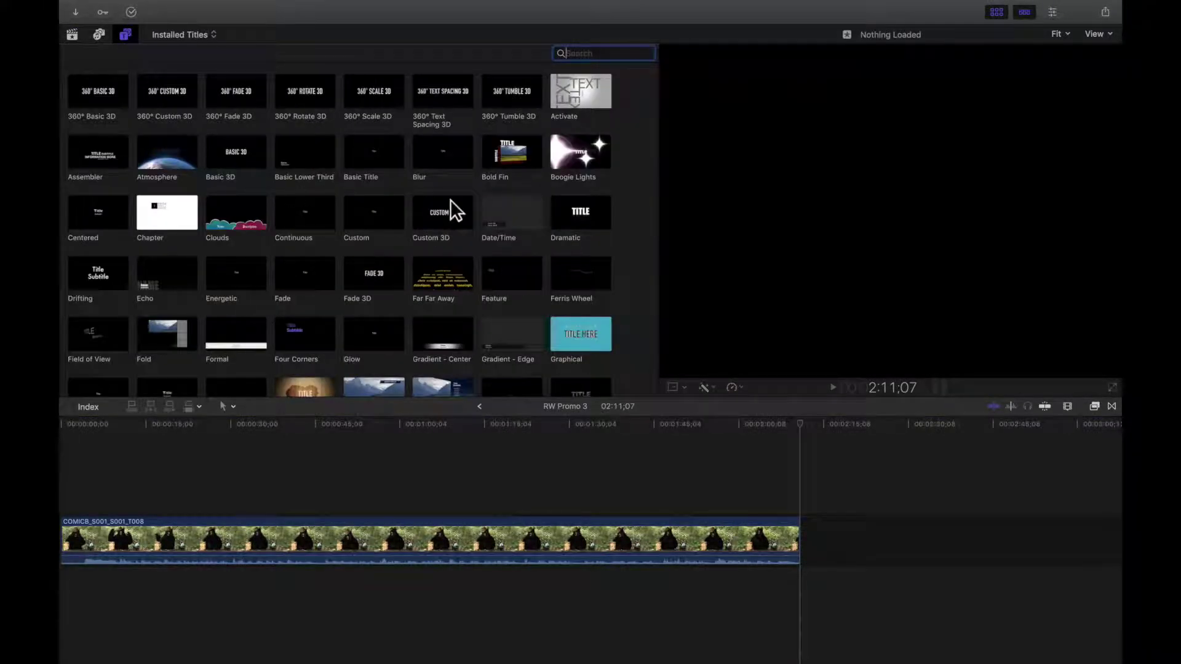
Connect the Echo title above the video clip near the start of the timeline and delete it again
{"action": "left_click", "coordinate": [157, 276]}
{"action": "left_click_drag", "start_coordinate": [160, 274], "coordinate": [99, 491]}
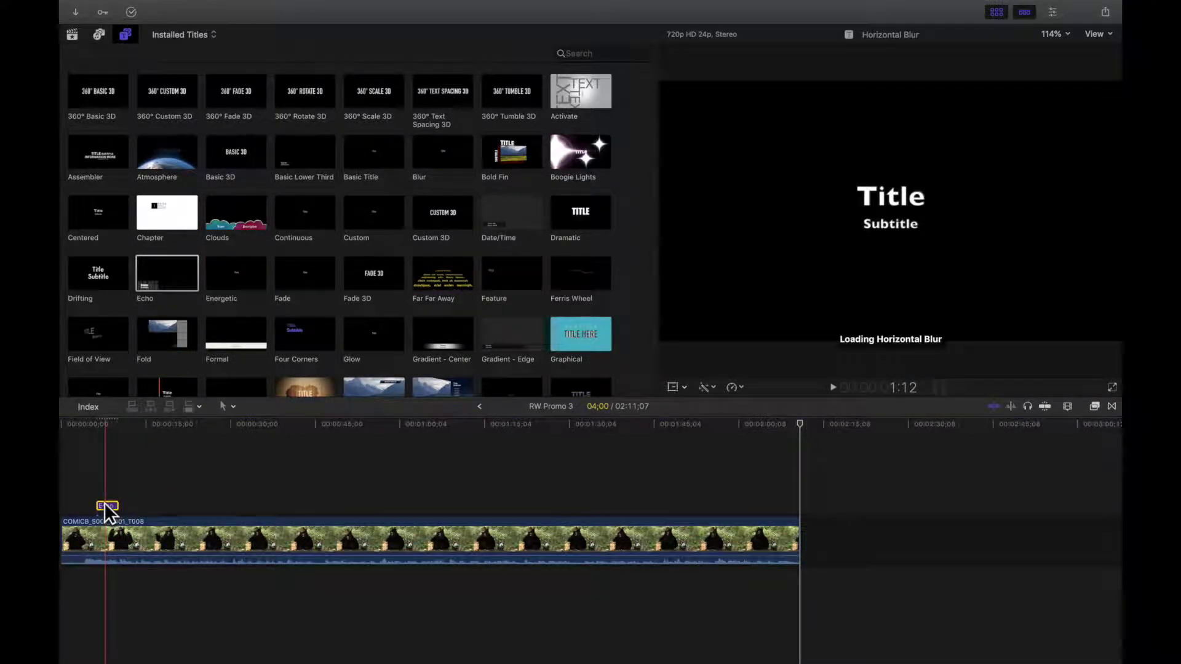
{"action": "key", "text": "Delete"}
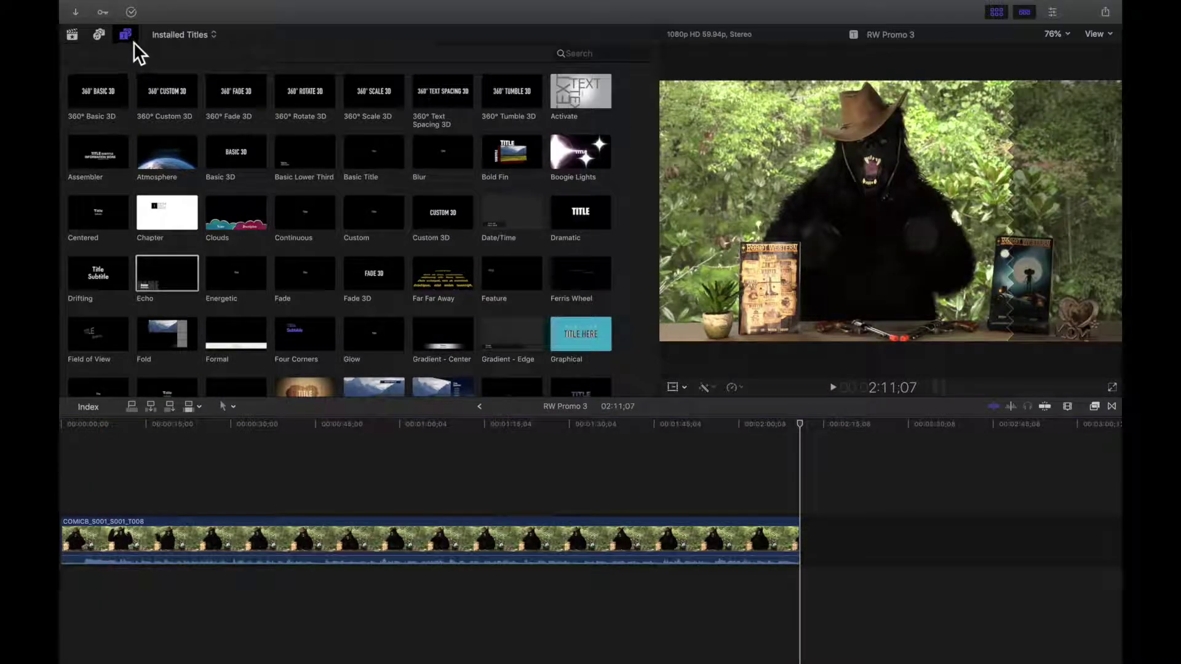
List the installed generators, connect Clouds above the video clip about 20 seconds in, and delete it again
{"action": "left_click", "coordinate": [130, 36]}
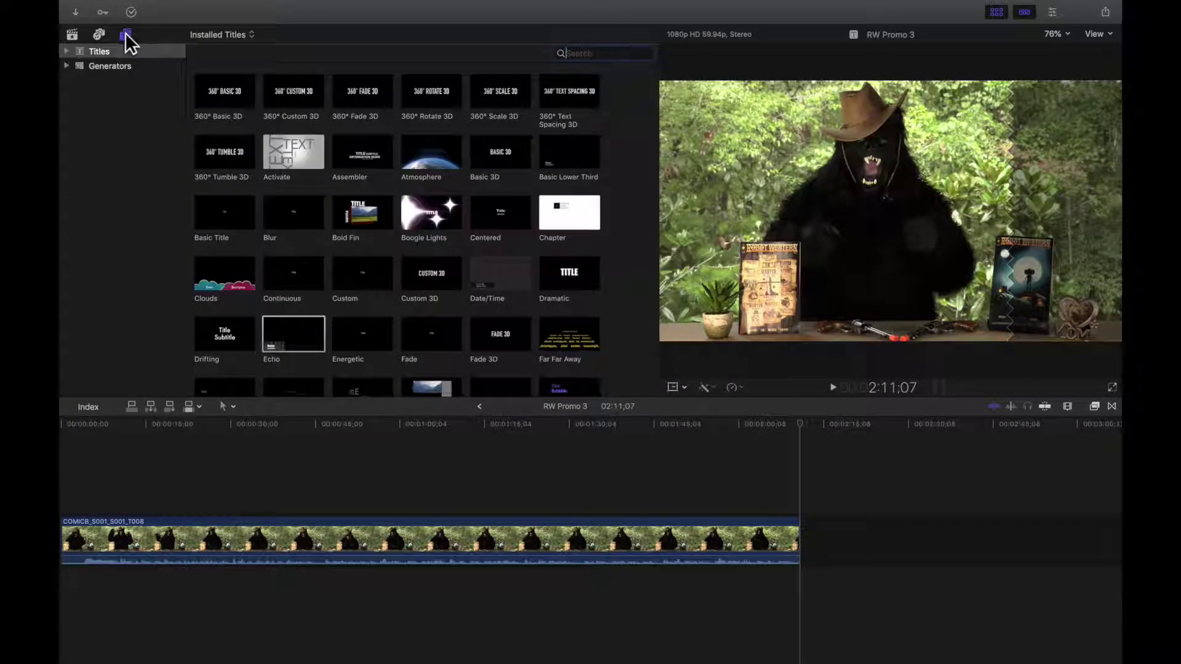
{"action": "left_click", "coordinate": [83, 67]}
{"action": "left_click", "coordinate": [211, 94]}
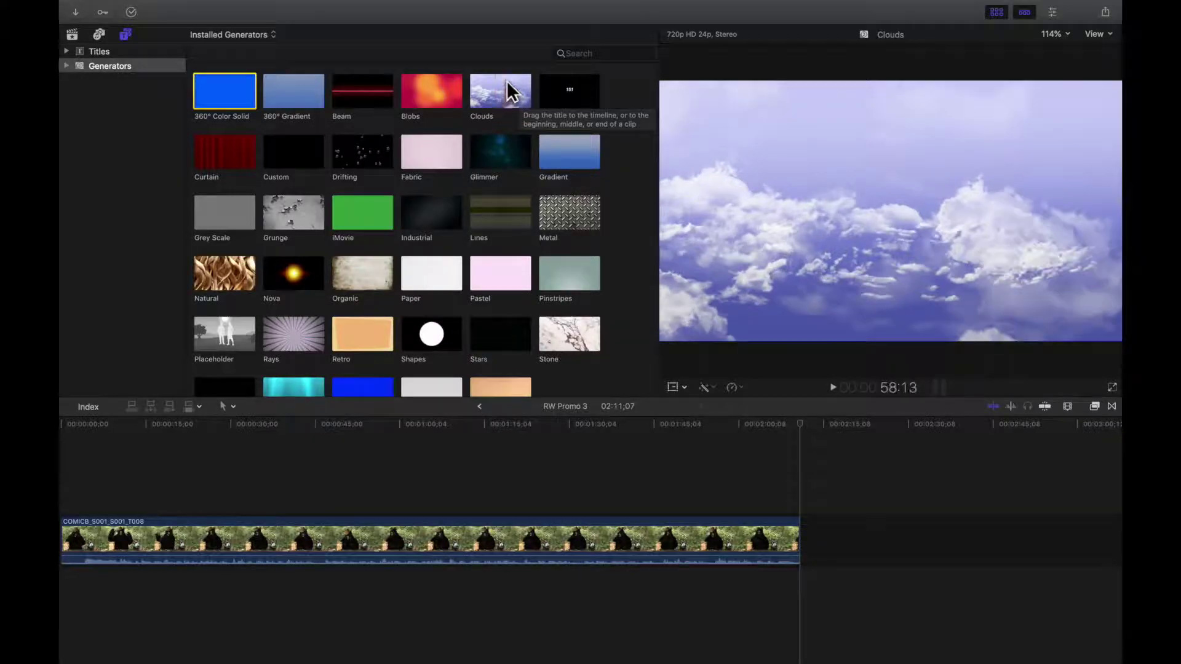
{"action": "left_click_drag", "start_coordinate": [500, 85], "coordinate": [179, 477]}
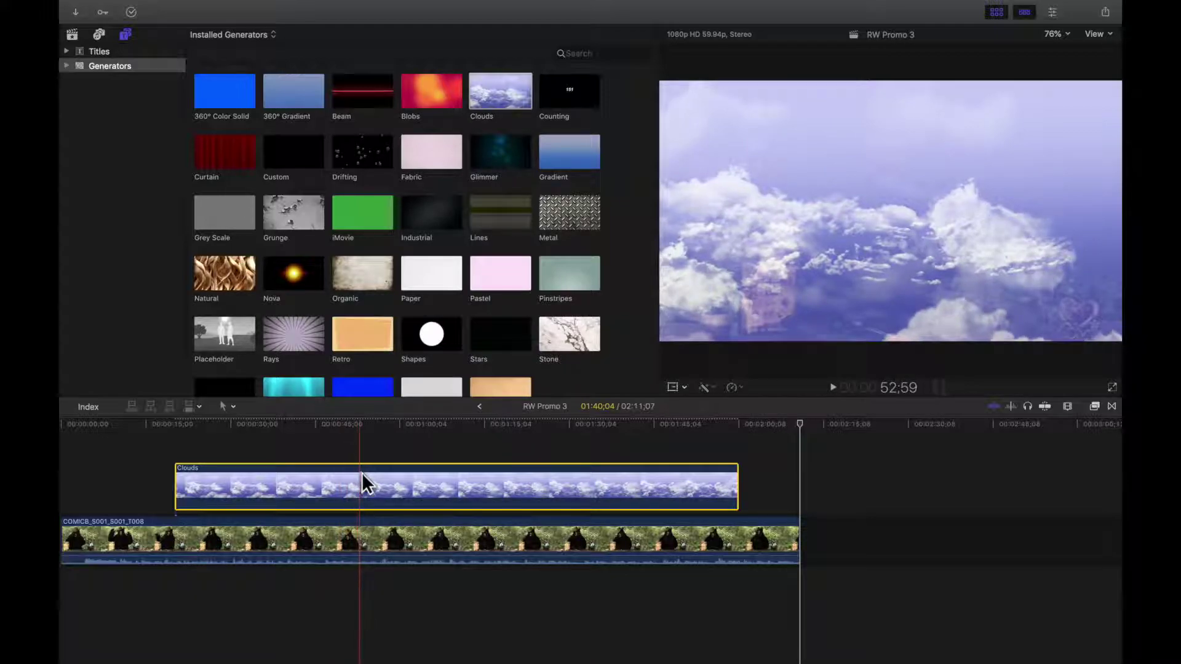
{"action": "key", "text": "Delete"}
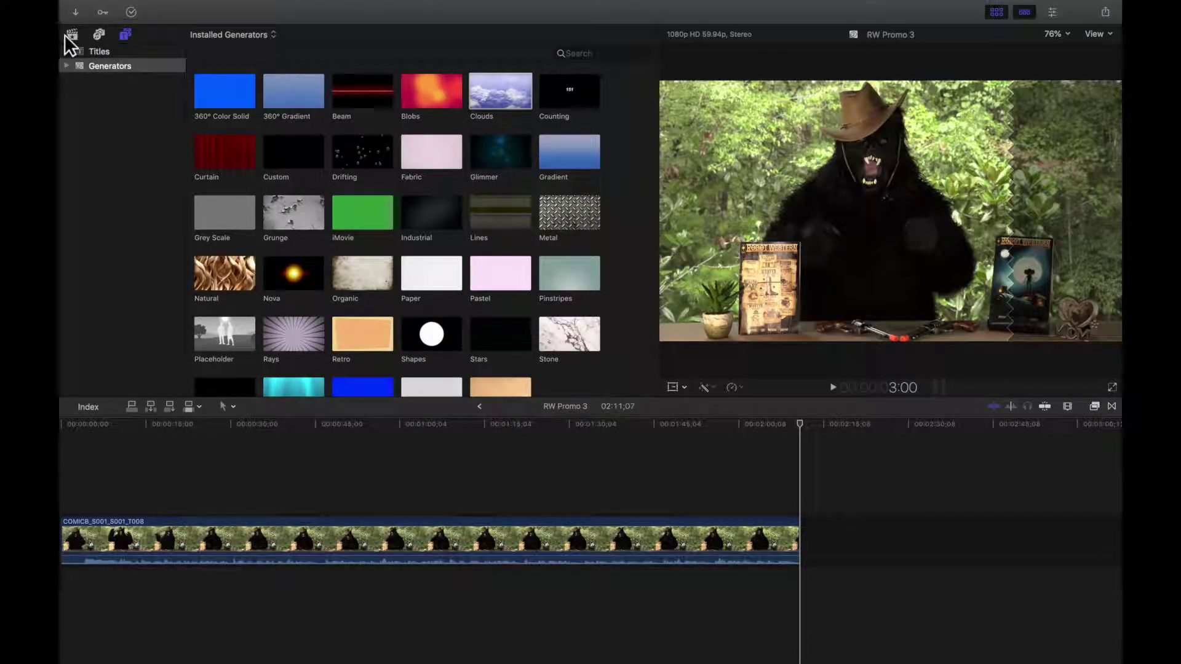
Return to the library media, select COMICB_S001_S001_T008, and place the timeline playhead about 4 seconds in
{"action": "left_click", "coordinate": [68, 33]}
{"action": "left_click", "coordinate": [68, 33]}
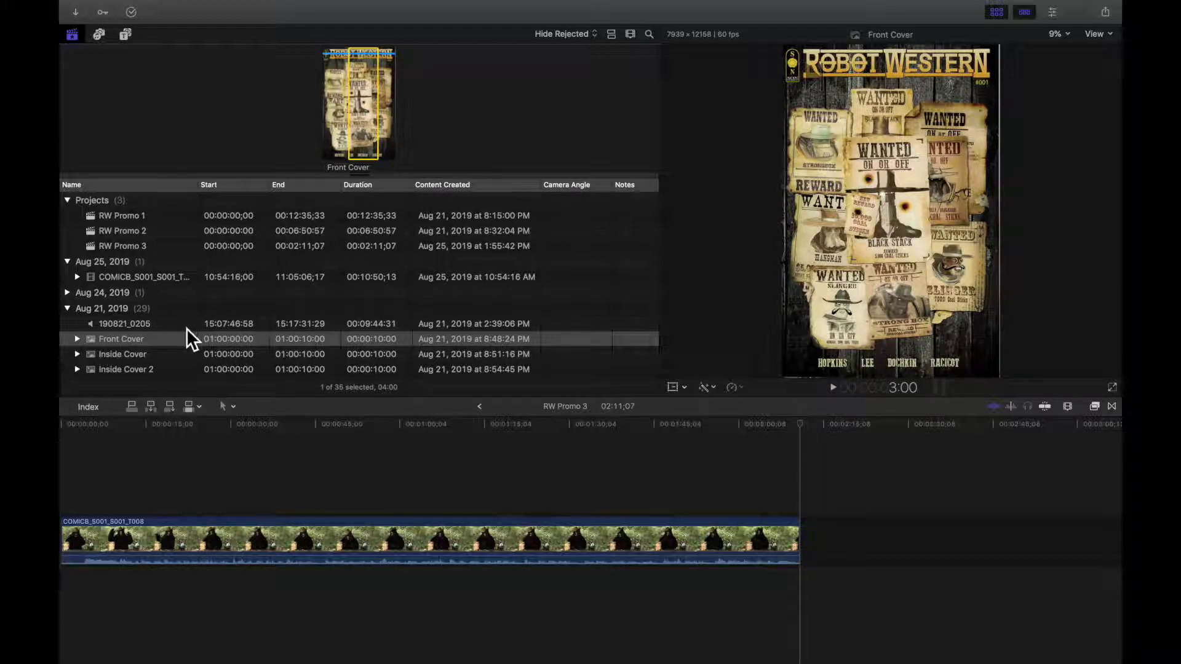
{"action": "left_click", "coordinate": [142, 273]}
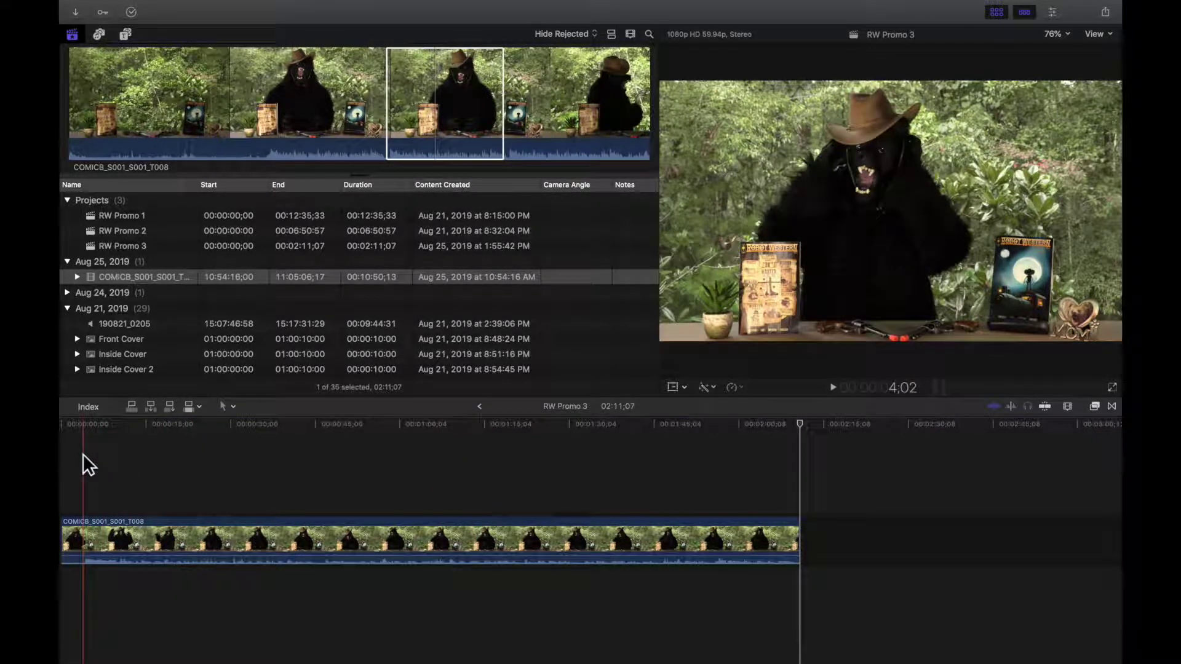
{"action": "left_click", "coordinate": [83, 455]}
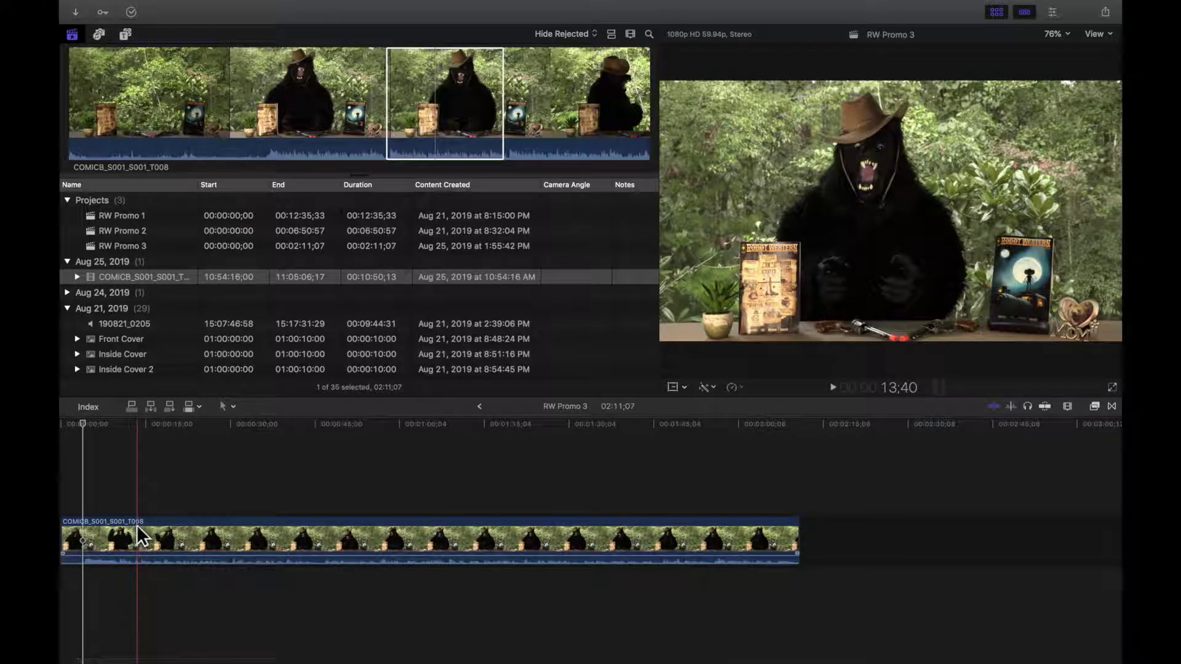
Detach the audio from the timeline's COMICB_S001_S001_T008 clip, and select the audio and video parts separately
{"action": "right_click", "coordinate": [150, 536]}
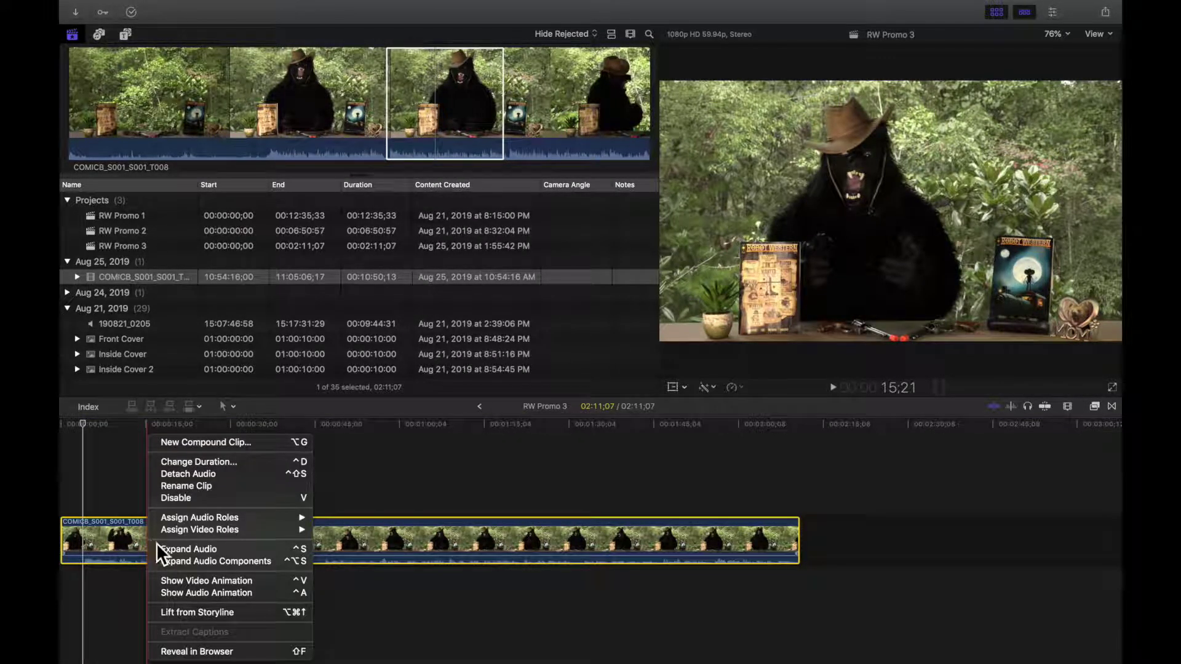
{"action": "left_click", "coordinate": [238, 474]}
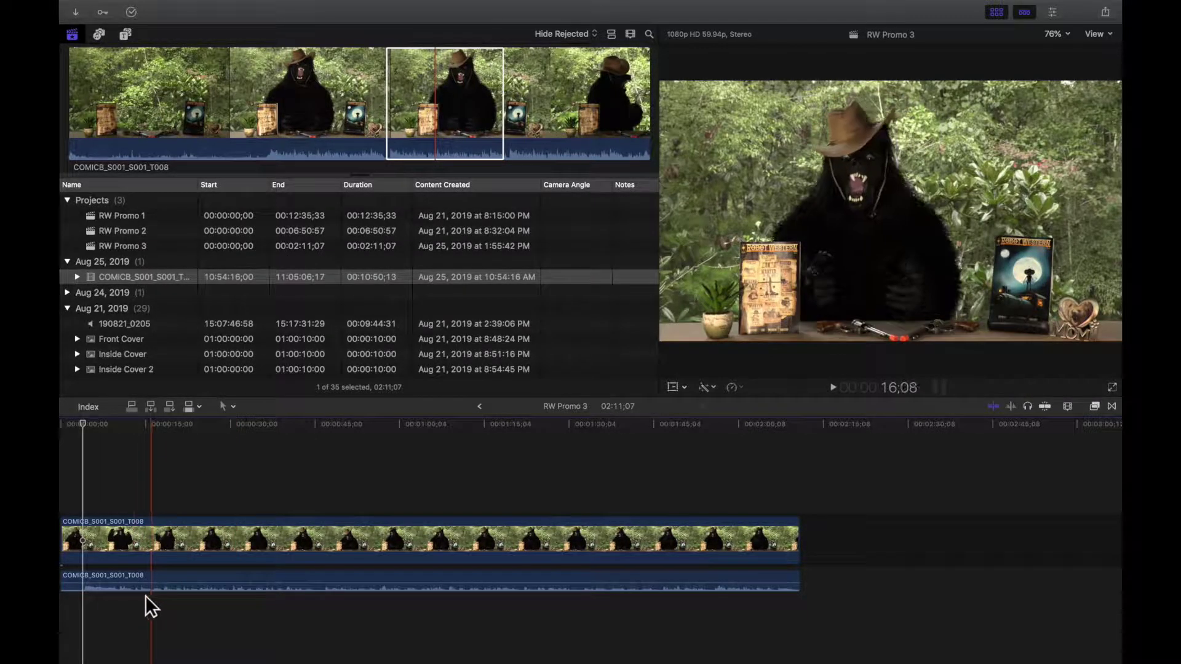
{"action": "left_click", "coordinate": [155, 571]}
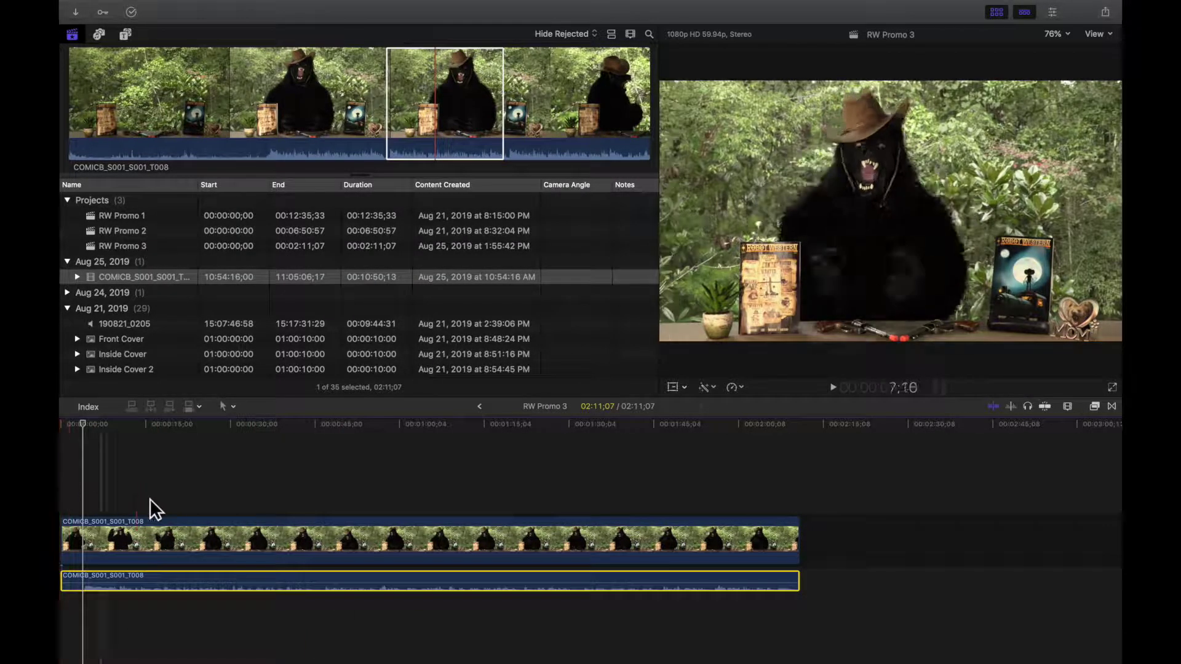
{"action": "left_click", "coordinate": [209, 532]}
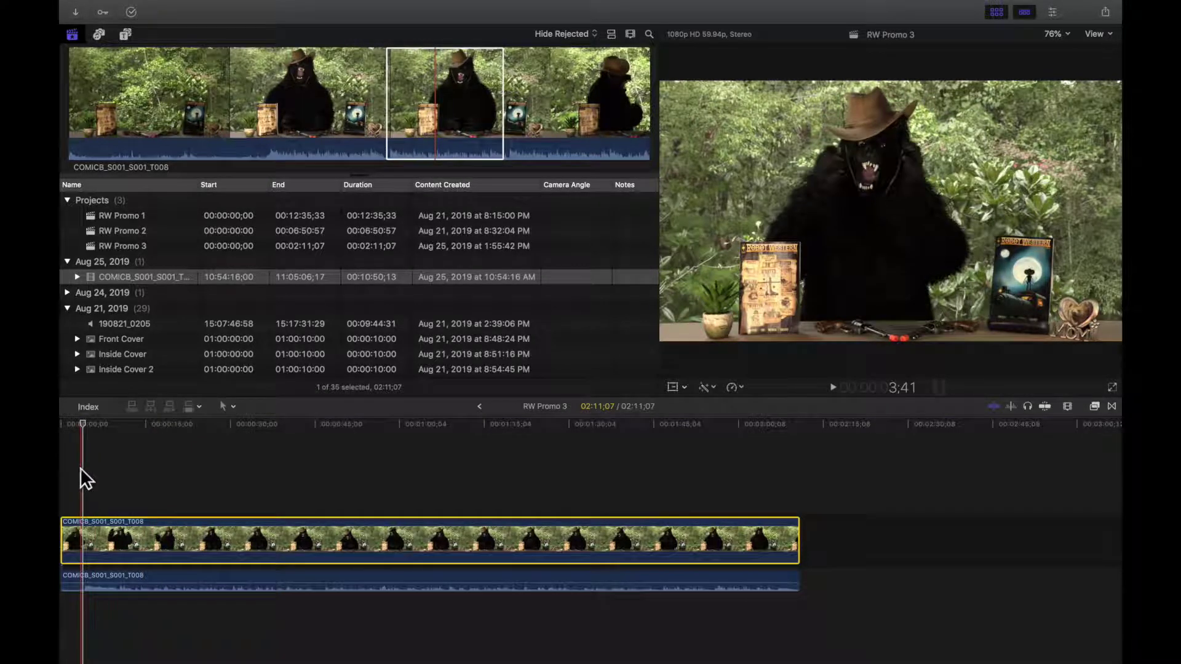
Play the timeline from about 4 seconds to 16:09 with the detached audio, and undo the audio detachment
{"action": "left_click", "coordinate": [80, 467]}
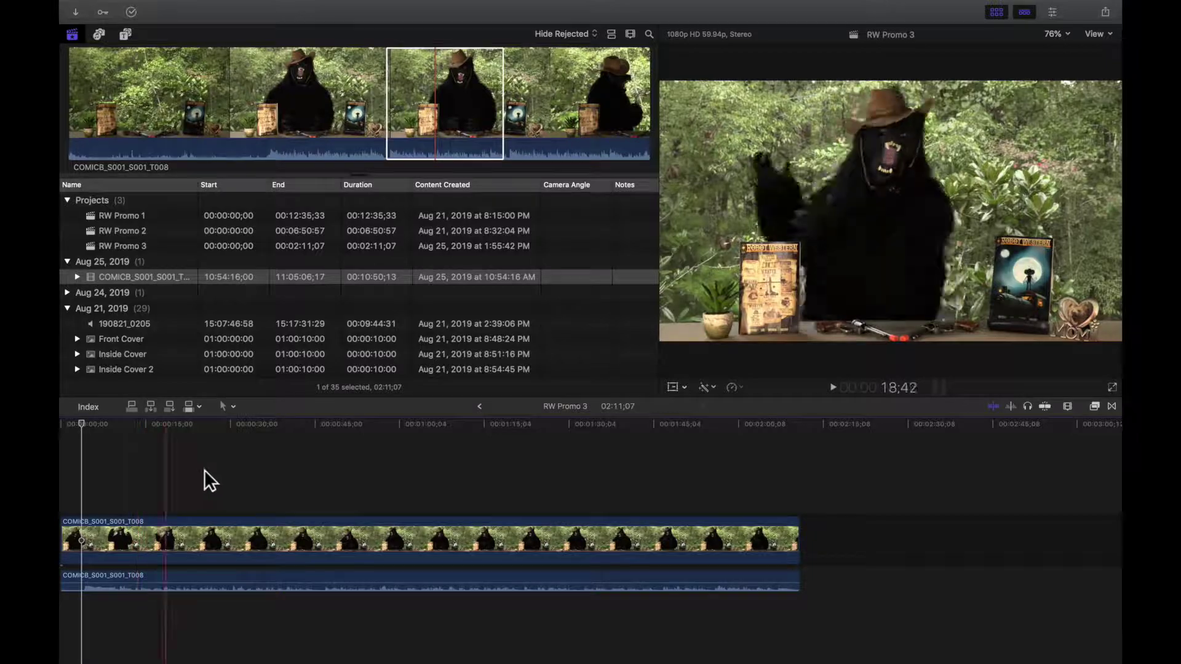
{"action": "key", "text": "space"}
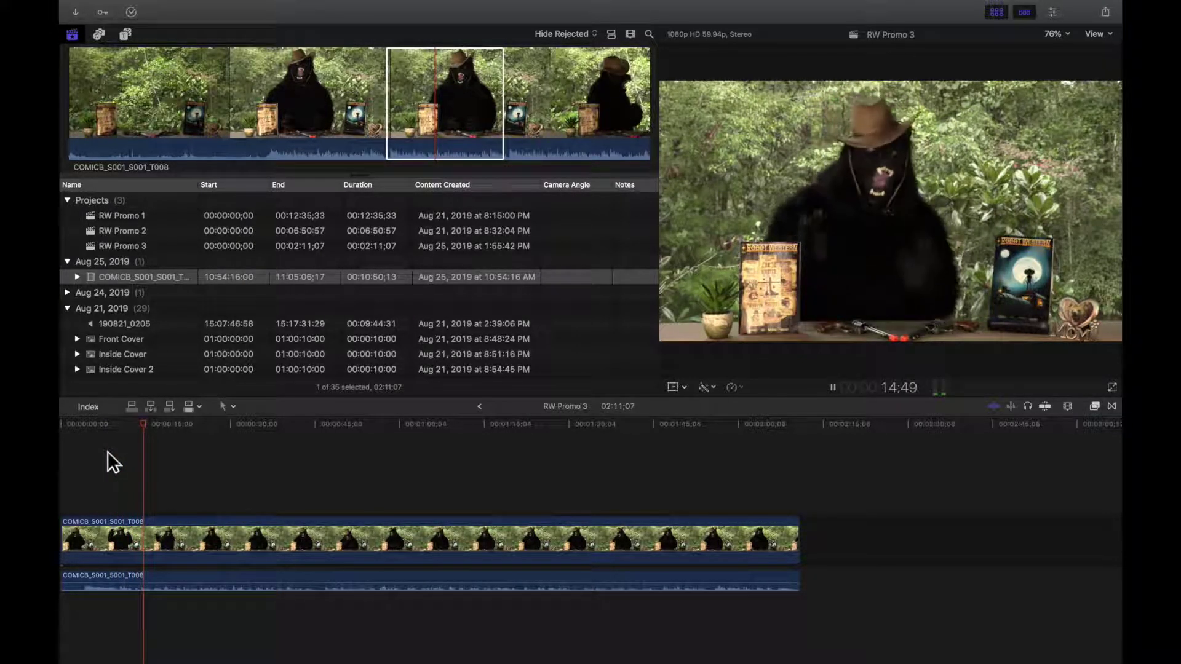
{"action": "key", "text": "space"}
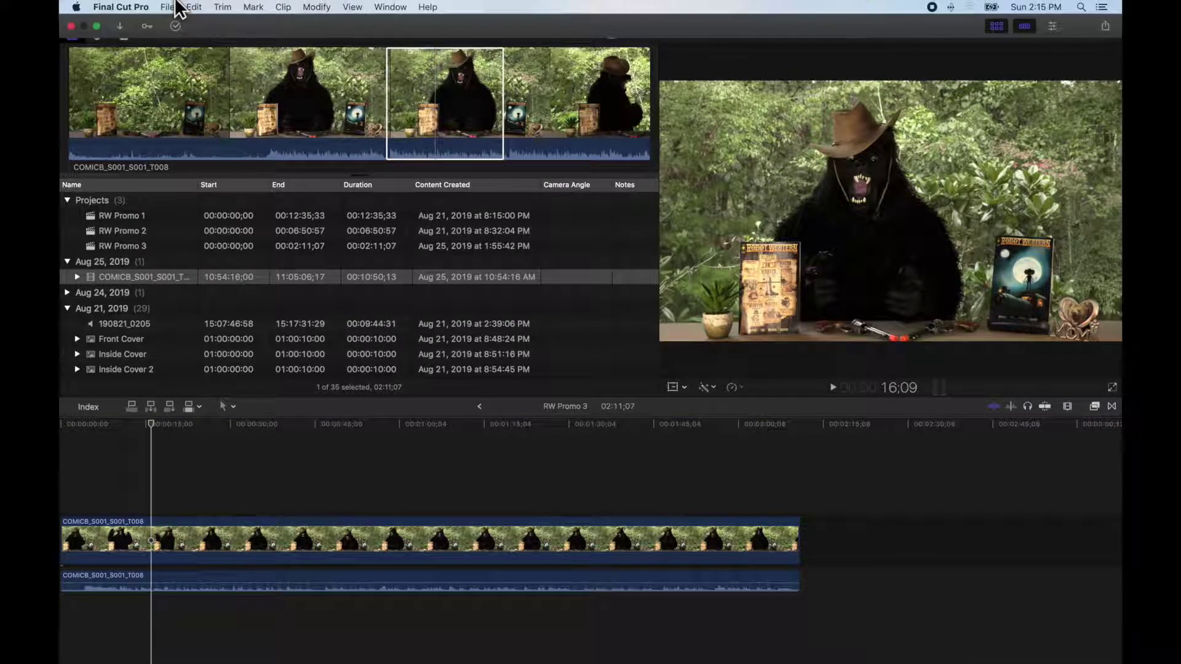
{"action": "left_click", "coordinate": [203, 5]}
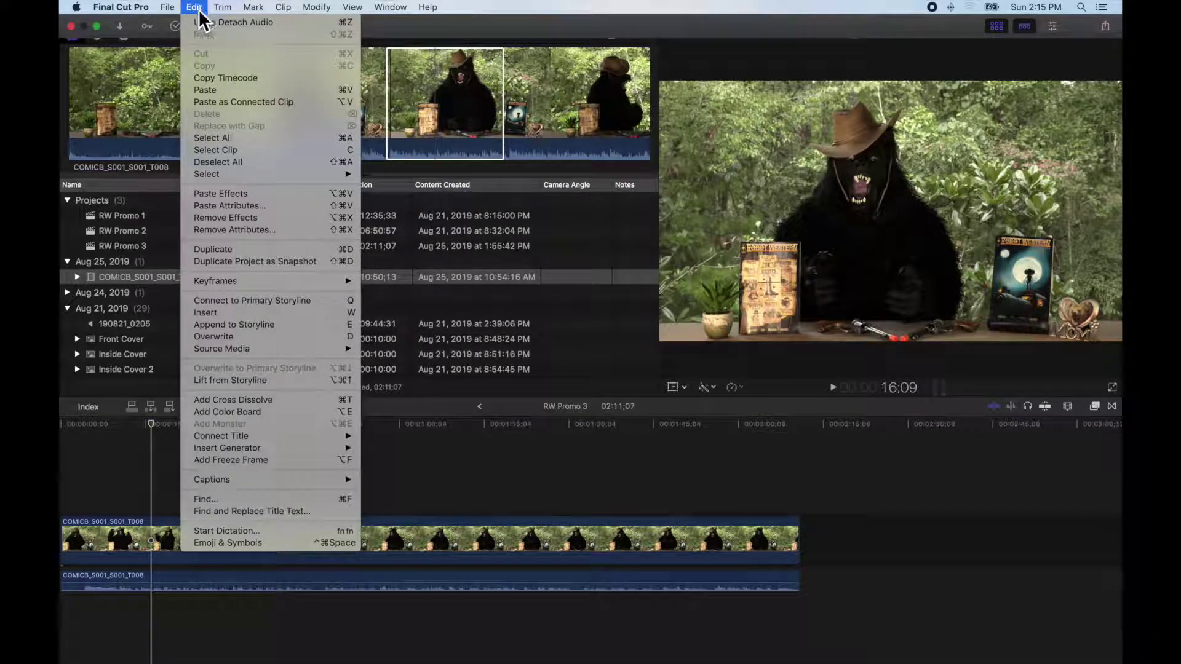
{"action": "left_click", "coordinate": [198, 23]}
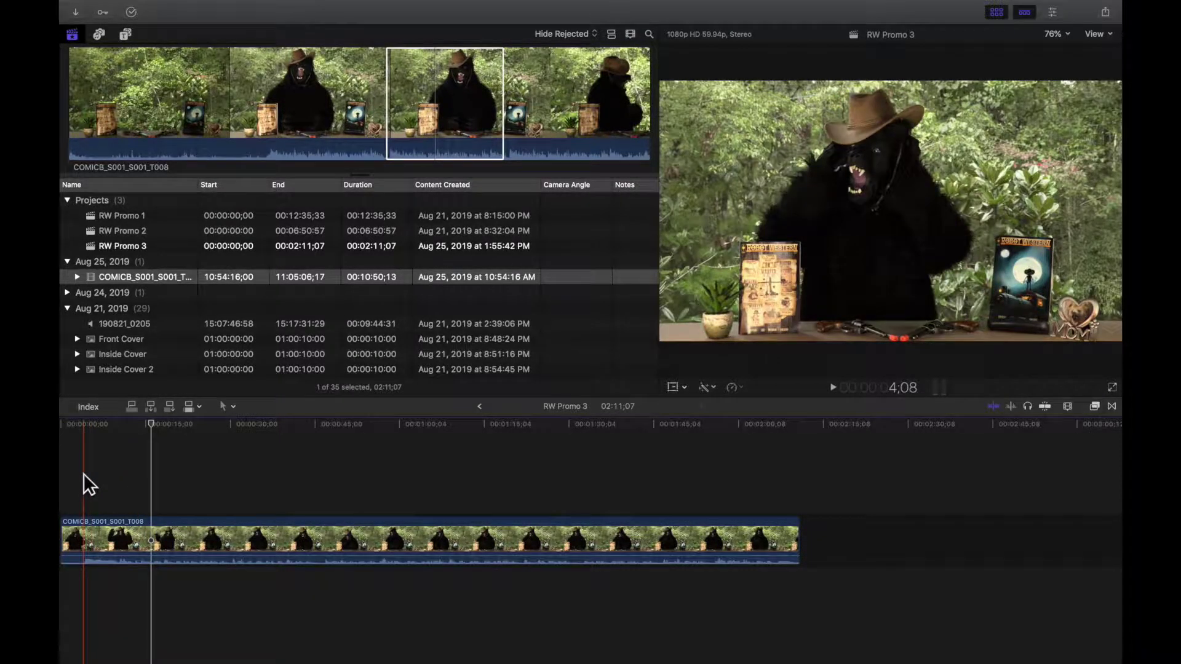
Select the 190821_0205 audio clip in the browser and play part of its waveform
{"action": "left_click", "coordinate": [151, 323]}
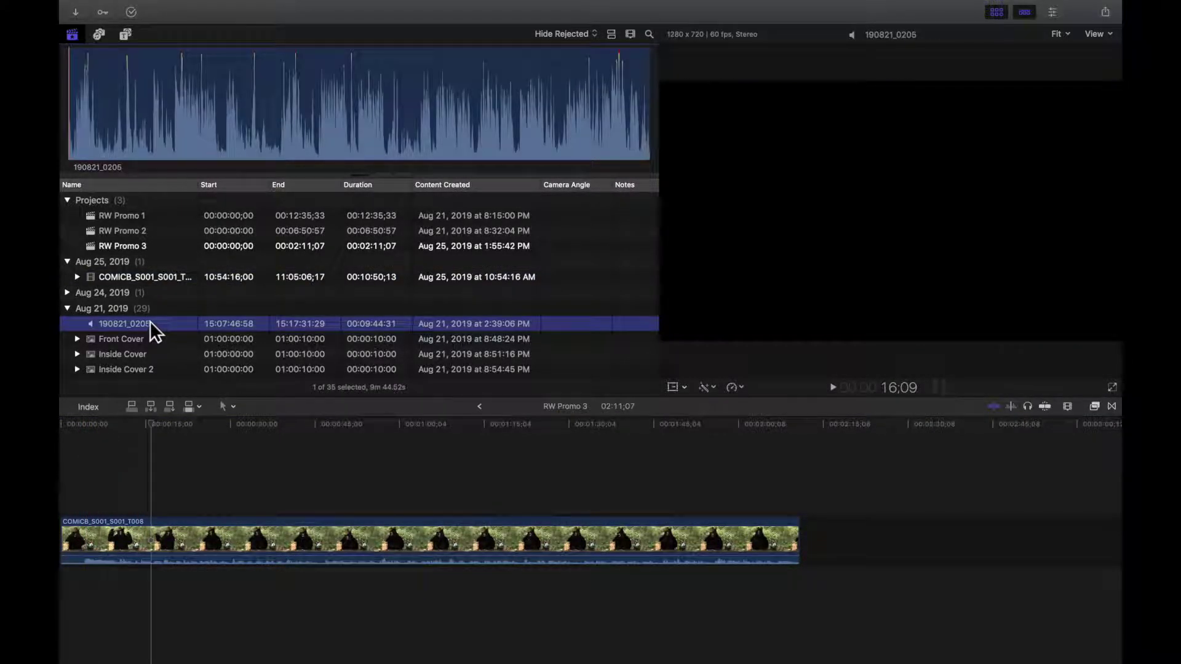
{"action": "left_click", "coordinate": [168, 117]}
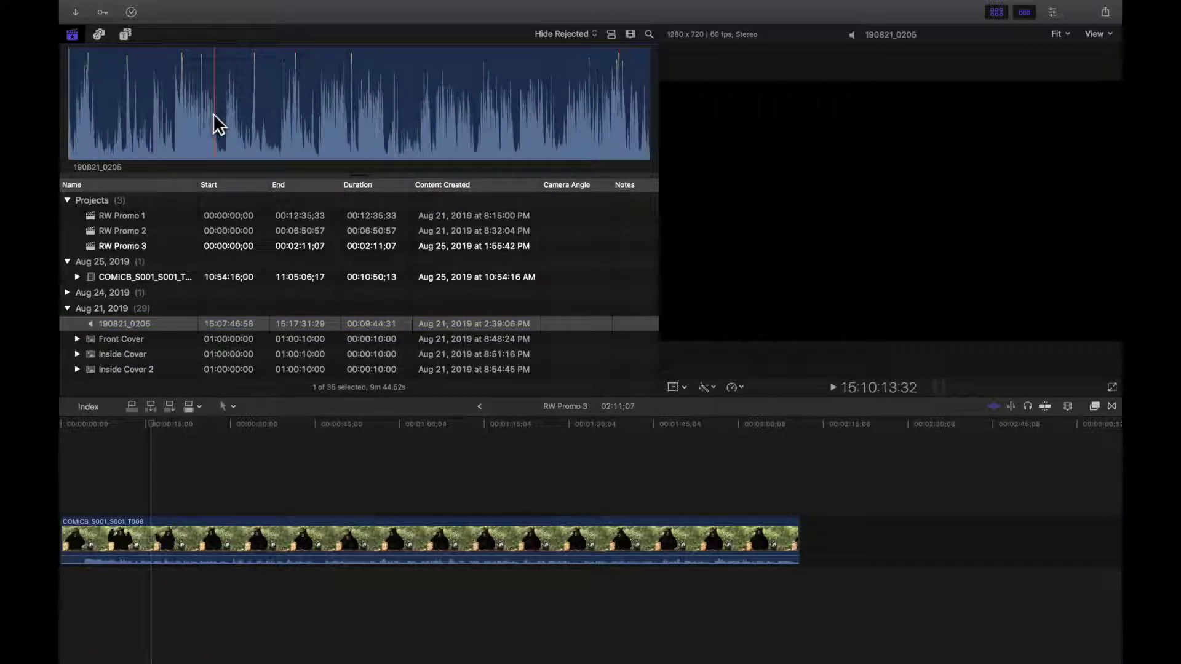
{"action": "left_click", "coordinate": [191, 90]}
{"action": "key", "text": "space"}
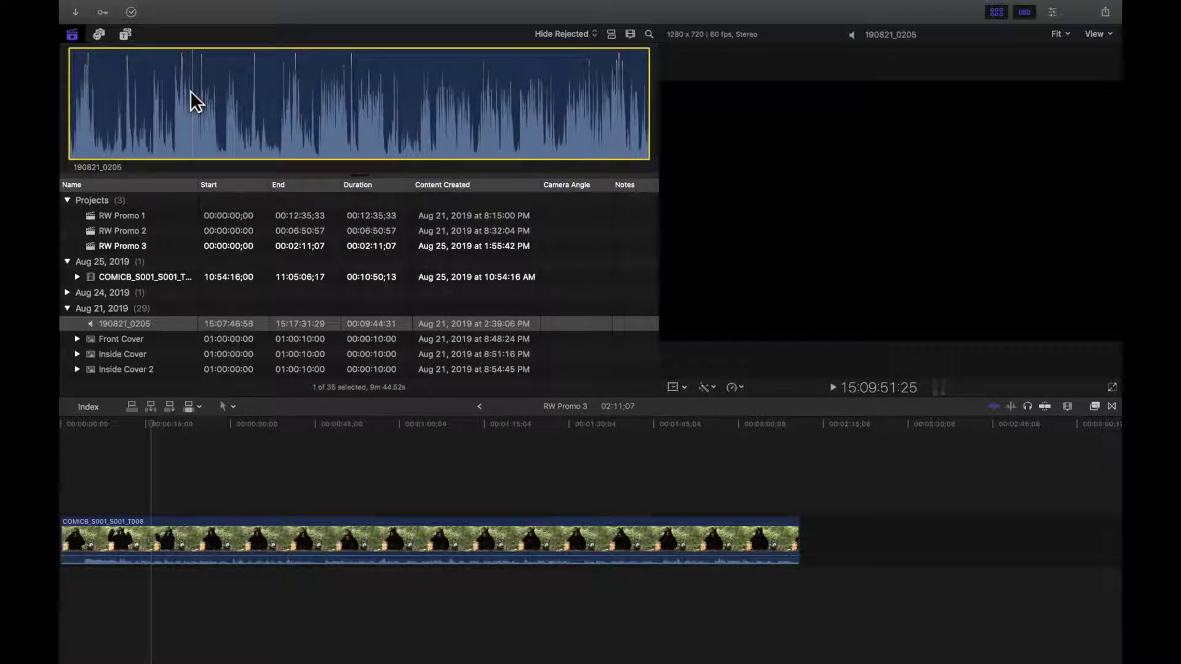
{"action": "left_click", "coordinate": [190, 92]}
Paste the copied 190821_0205 audio pieces beneath the video clip from 4:35 in the timeline, and select all of them
{"action": "left_click", "coordinate": [147, 278]}
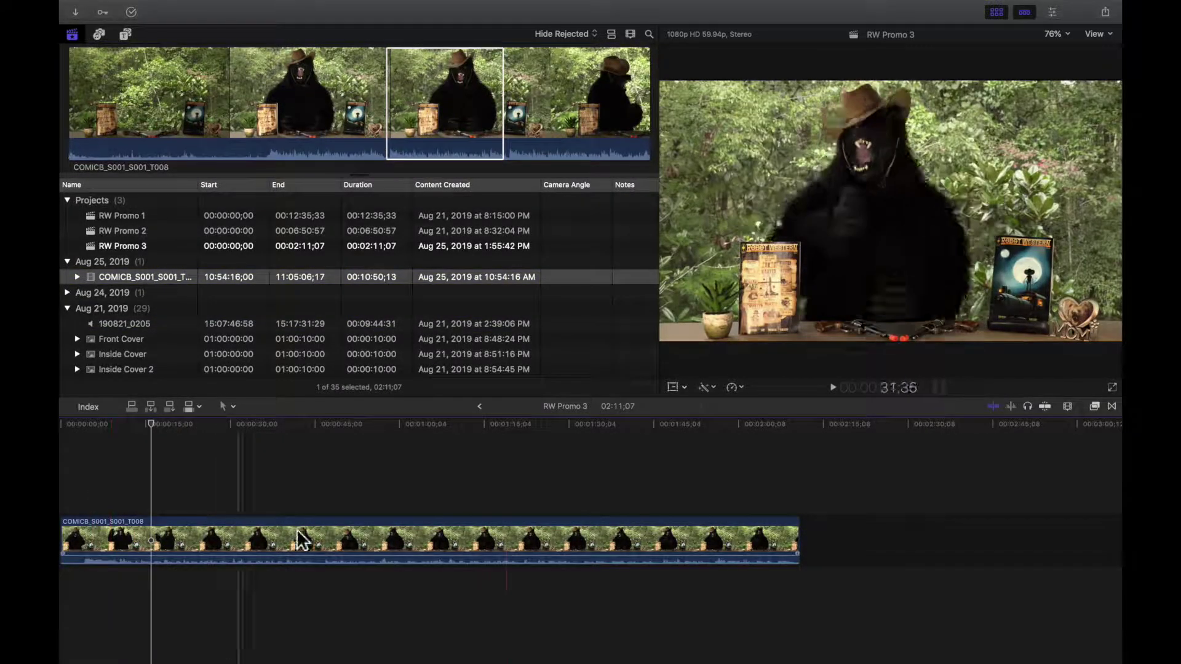
{"action": "left_click", "coordinate": [86, 478]}
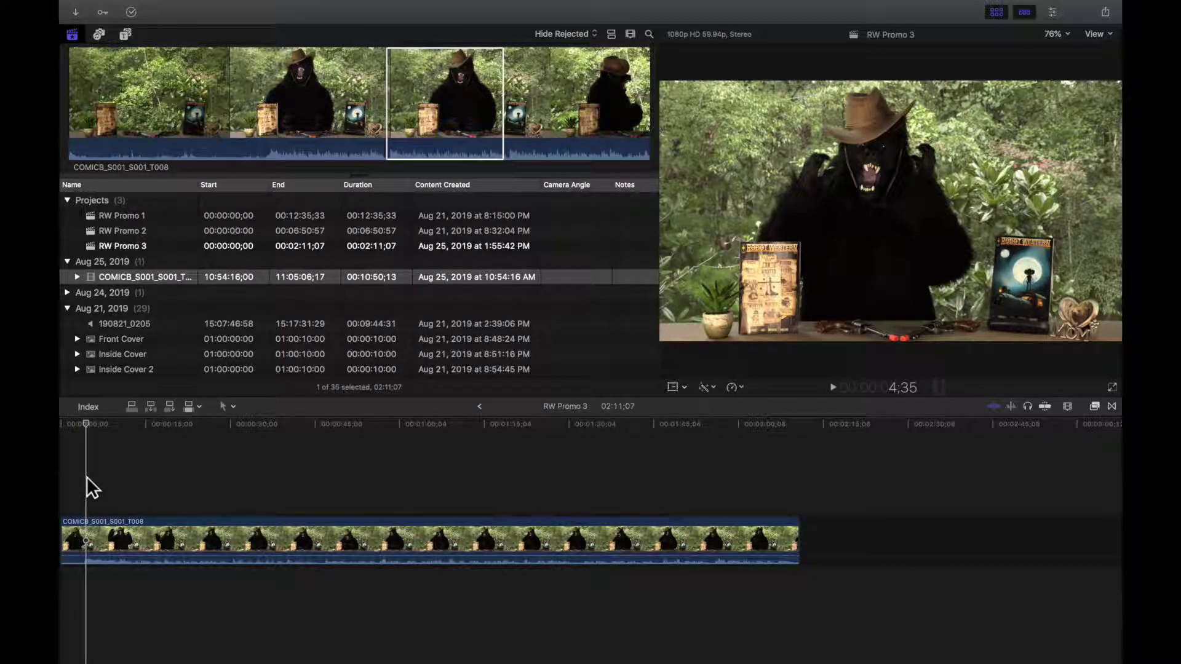
{"action": "key", "text": "super+v"}
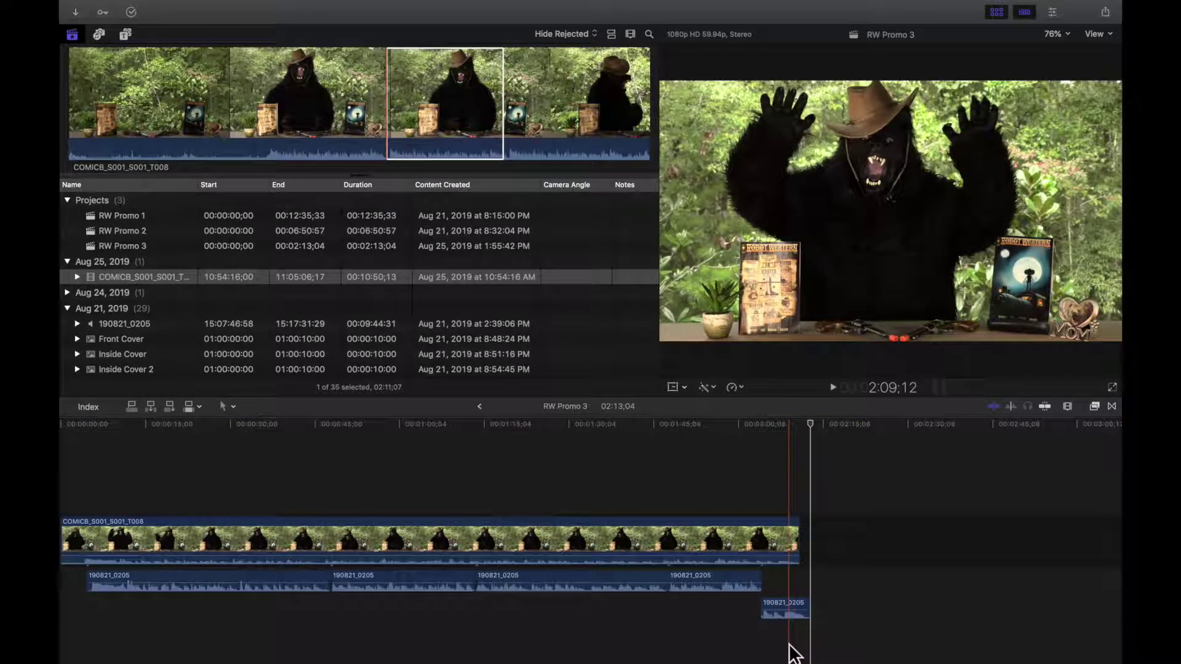
{"action": "left_click_drag", "start_coordinate": [791, 647], "coordinate": [105, 579]}
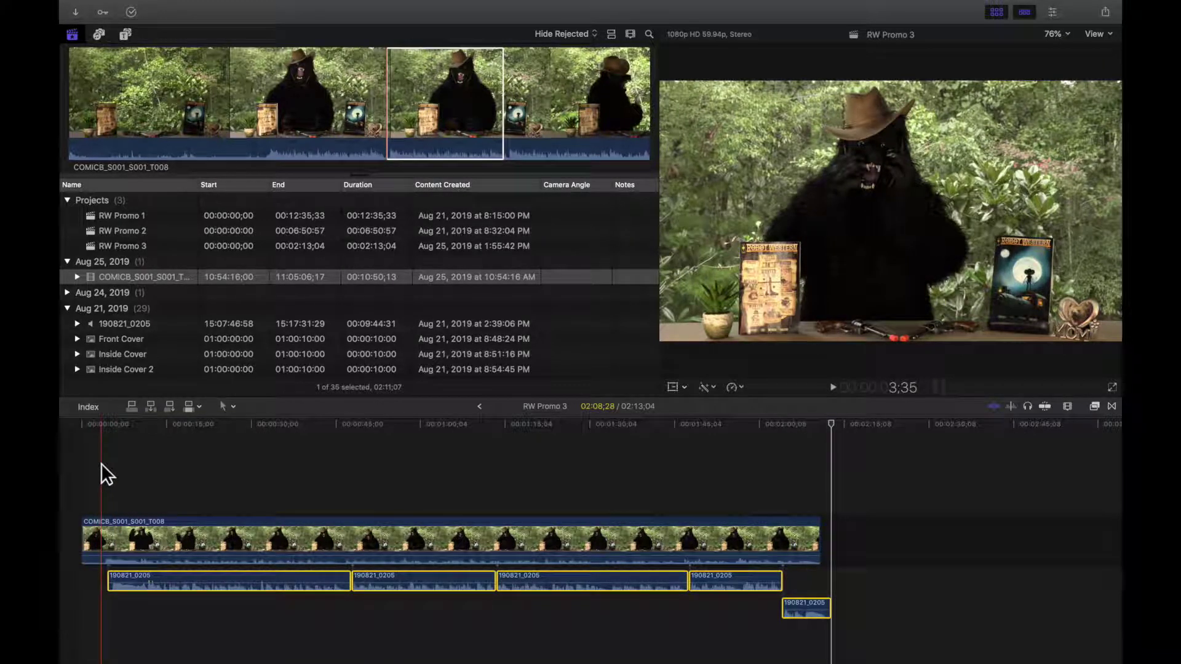
Shift the selected 190821_0205 audio pieces earlier to start at about 3:16, aligning their waveform with the COMICB_S001_S001_T008 clip's own audio
{"action": "key", "text": "super+equal"}
{"action": "key", "text": "super+equal"}
{"action": "key", "text": "super+equal"}
{"action": "key", "text": "super+equal"}
{"action": "key", "text": "super+equal"}
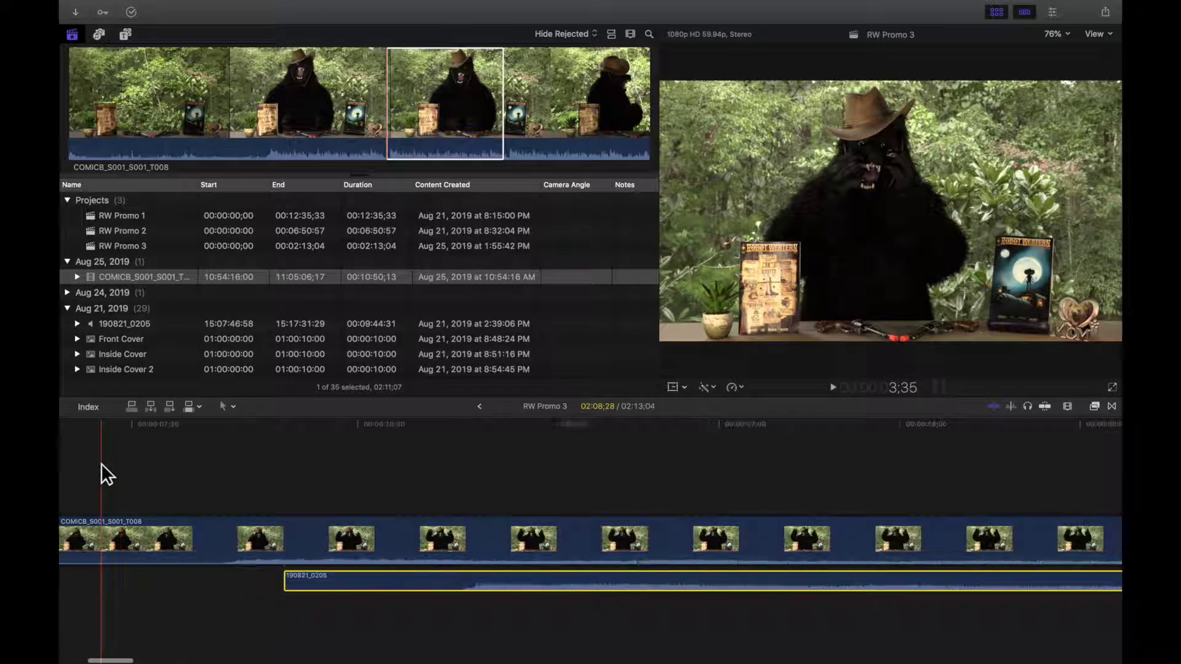
{"action": "key", "text": "super+equal"}
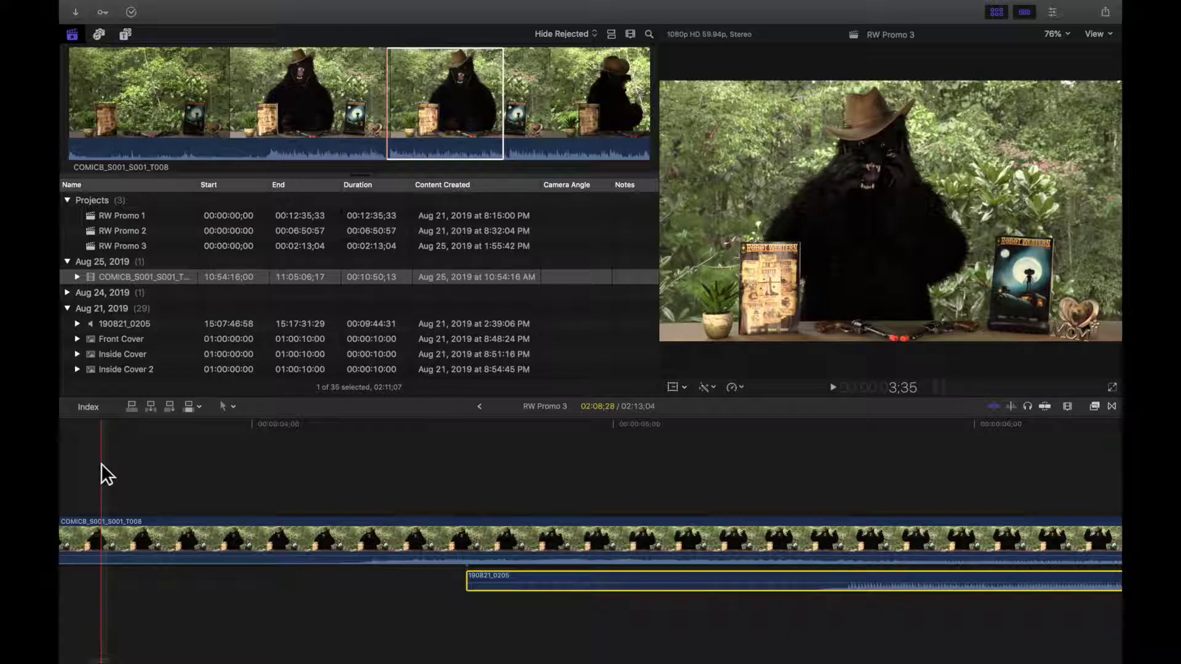
{"action": "key", "text": "super+minus"}
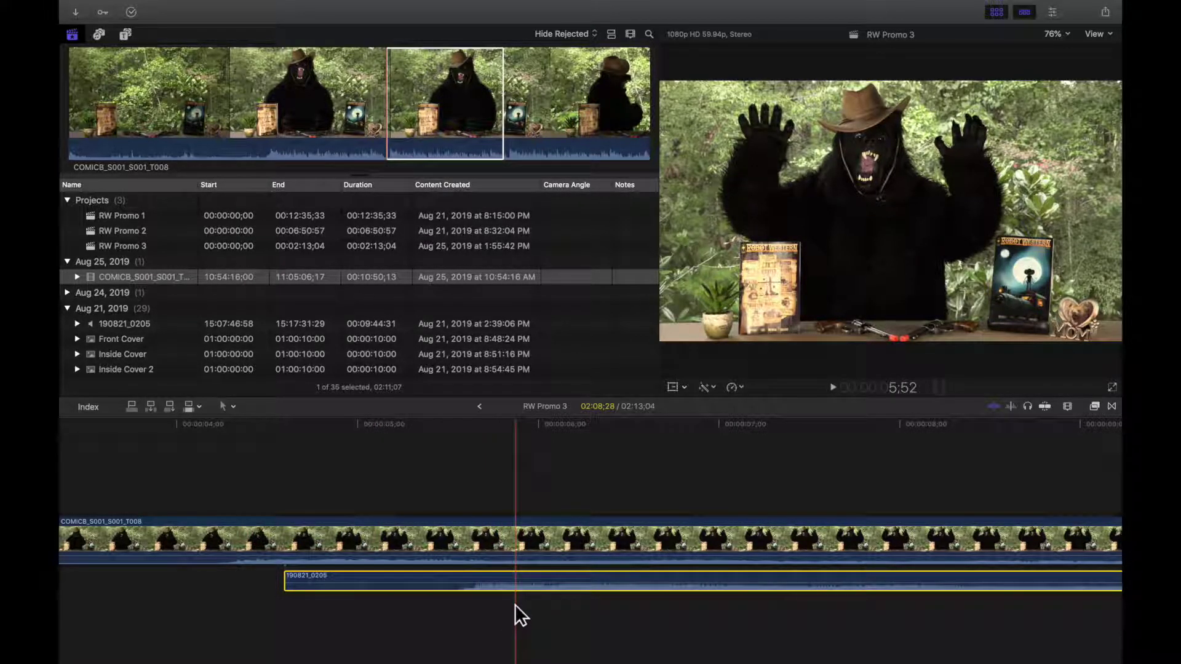
{"action": "scroll", "coordinate": [407, 578], "scroll_direction": "left", "scroll_amount": 10}
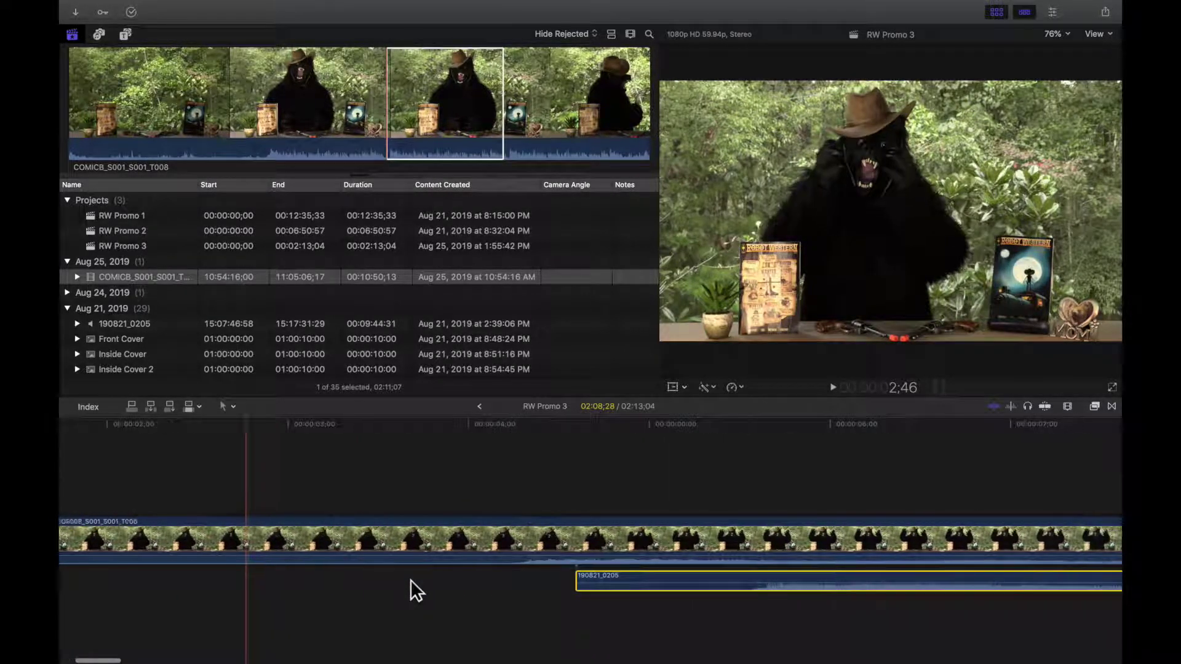
{"action": "left_click_drag", "start_coordinate": [744, 572], "coordinate": [500, 576]}
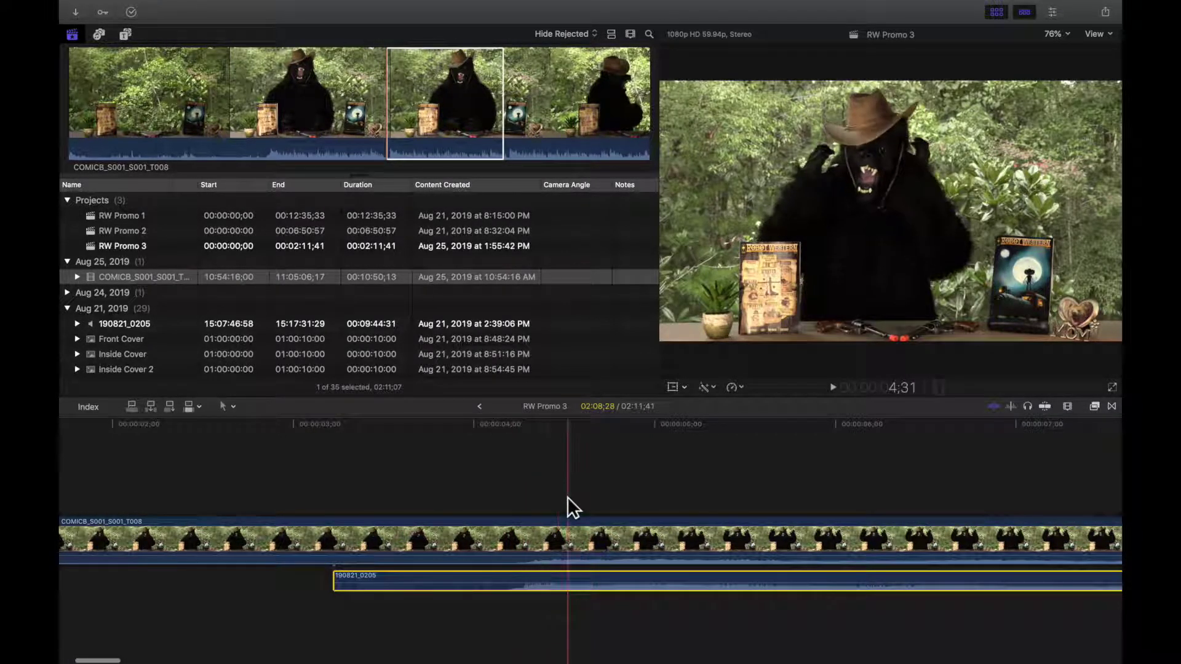
{"action": "left_click_drag", "start_coordinate": [458, 572], "coordinate": [467, 573]}
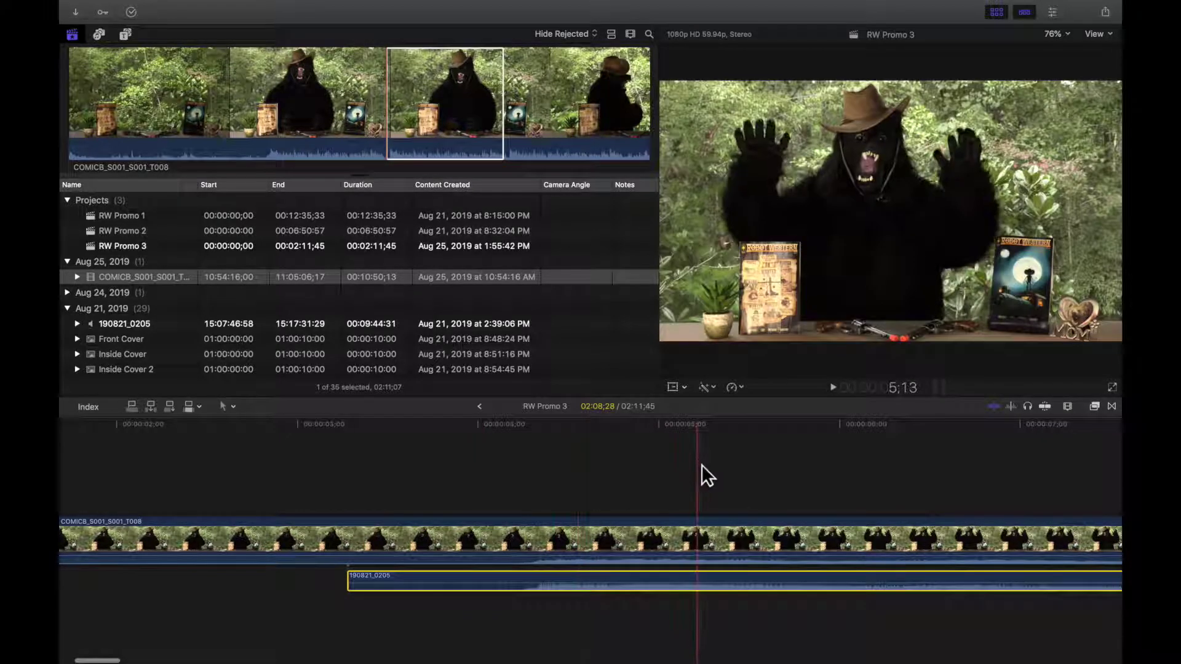
Compare the waveforms of the COMICB_S001_S001_T008 clip and the 190821_0205 audio along the timeline, closely around 30:30
{"action": "key", "text": "super+minus"}
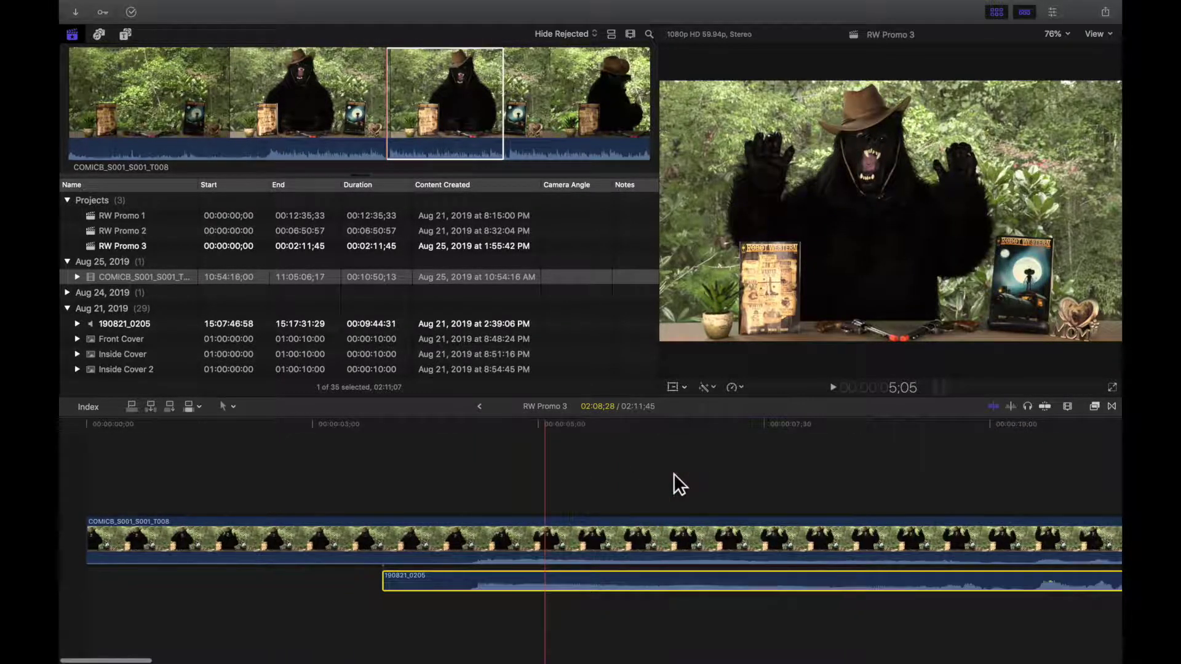
{"action": "key", "text": "super+minus"}
{"action": "scroll", "coordinate": [931, 486], "scroll_direction": "right", "scroll_amount": 10}
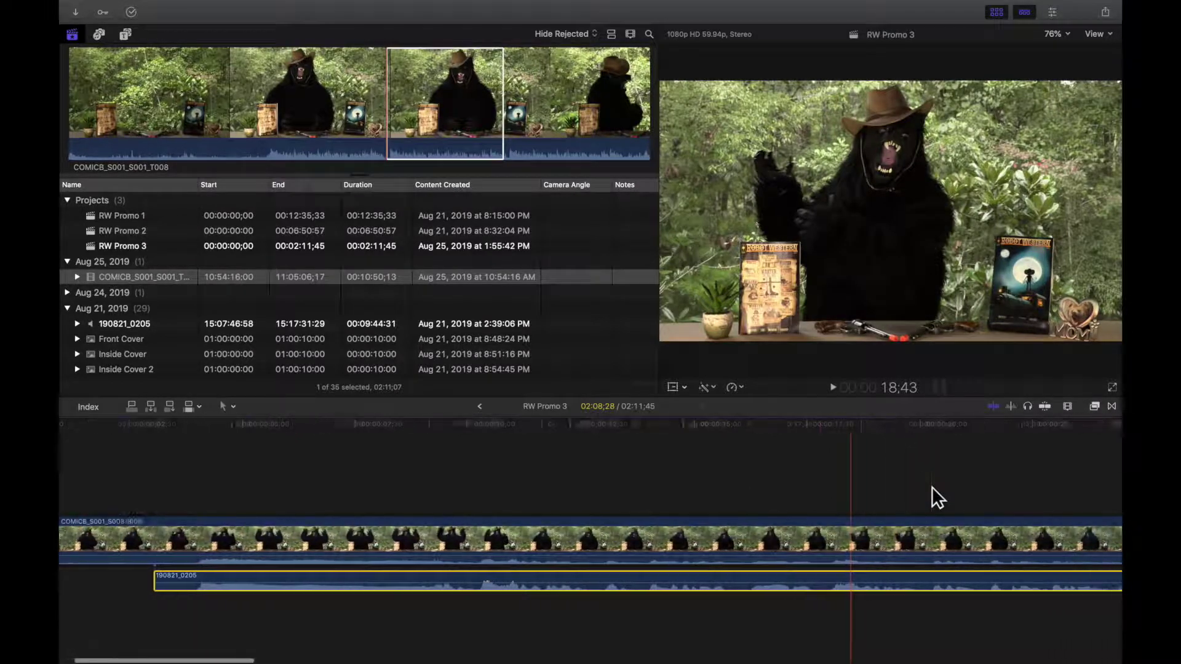
{"action": "scroll", "coordinate": [928, 486], "scroll_direction": "right", "scroll_amount": 10}
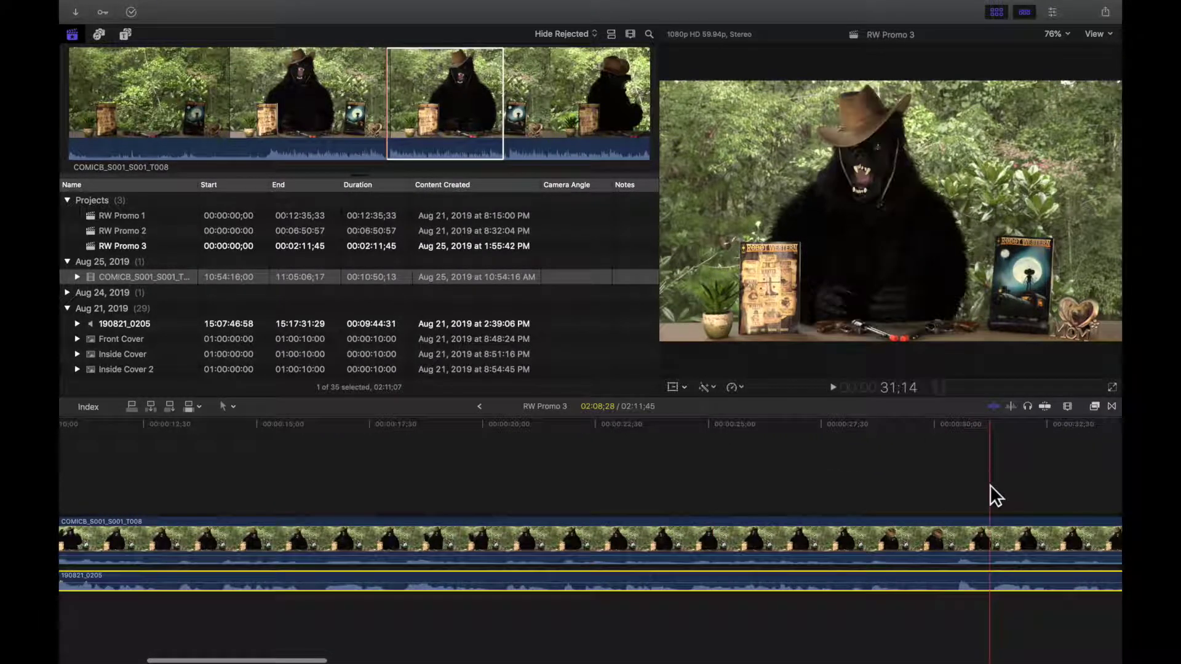
{"action": "scroll", "coordinate": [970, 489], "scroll_direction": "left", "scroll_amount": 3}
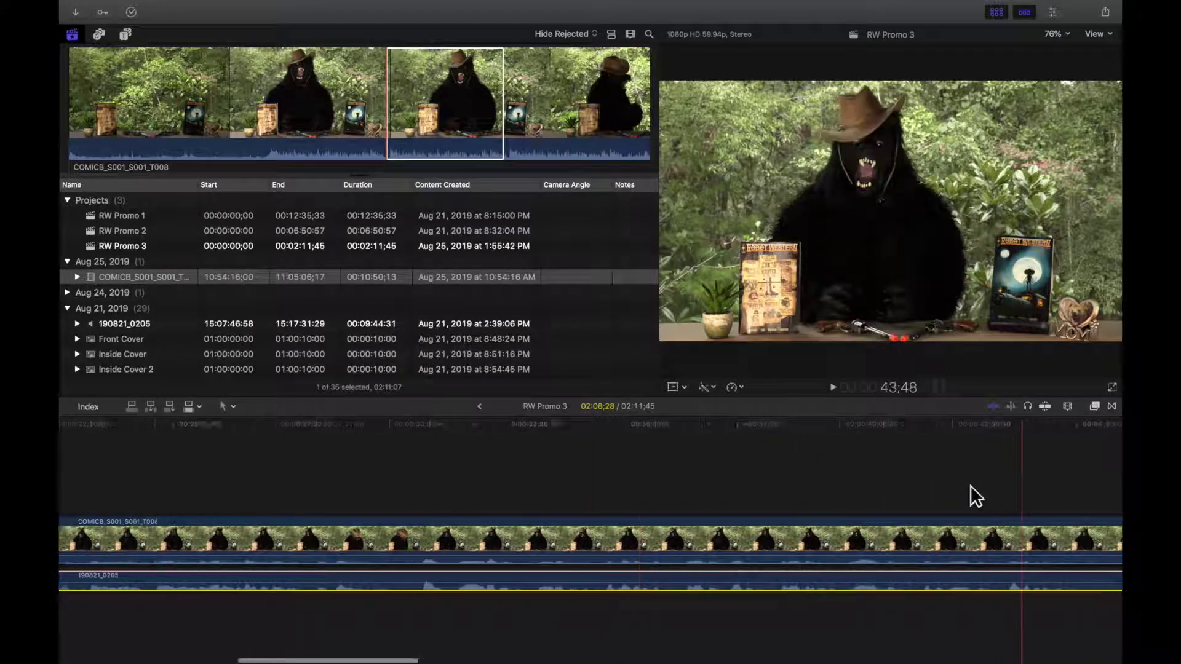
{"action": "left_click", "coordinate": [578, 489]}
{"action": "key", "text": "super+equal"}
{"action": "key", "text": "super+equal"}
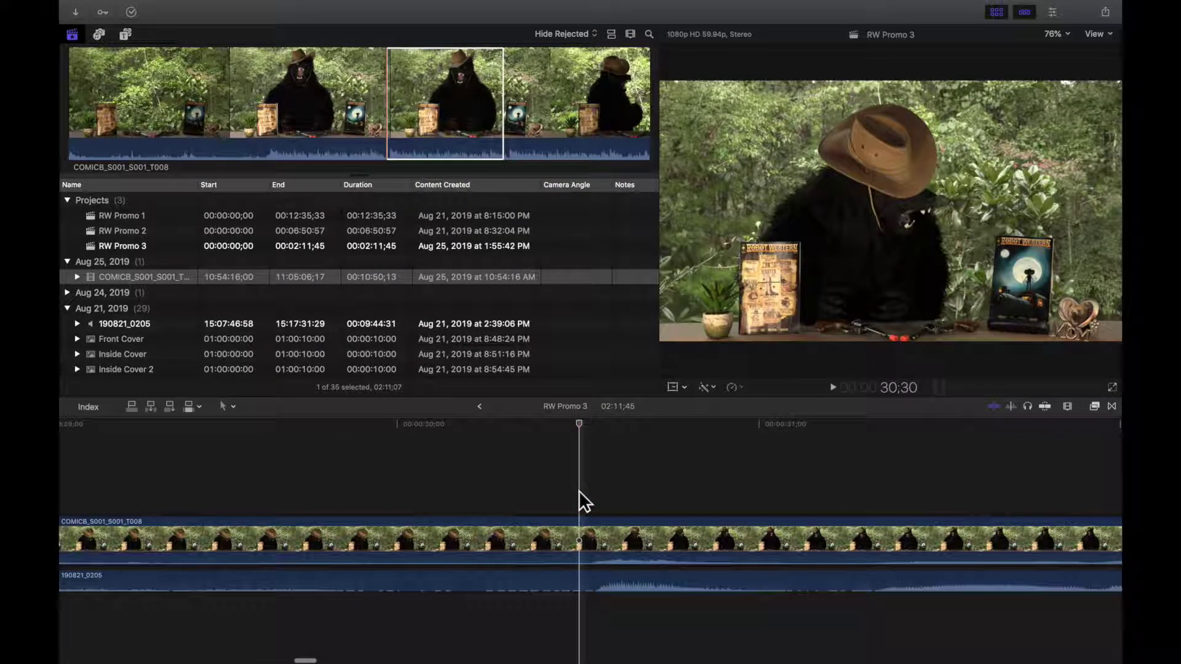
{"action": "key", "text": "shift+z"}
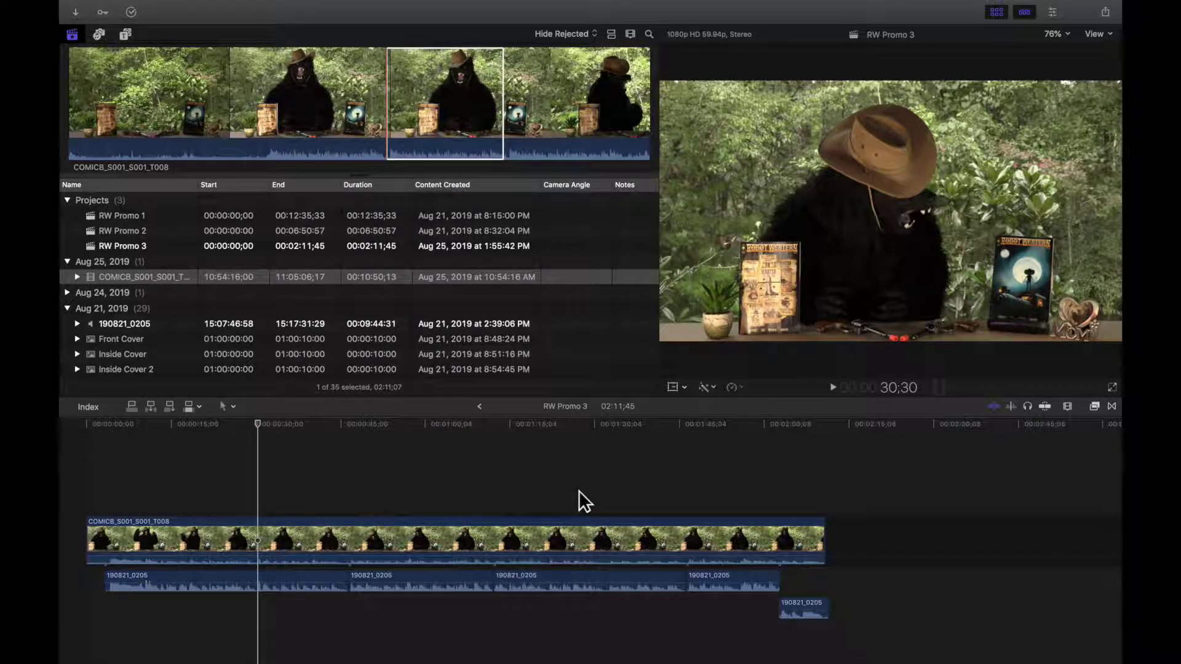
Select all the 190821_0205 audio pieces and examine their waveform alignment with the video clip's audio between about 29 and 35 seconds
{"action": "left_click_drag", "start_coordinate": [795, 641], "coordinate": [147, 571]}
{"action": "key", "text": "super+equal"}
{"action": "key", "text": "super+equal"}
{"action": "key", "text": "super+equal"}
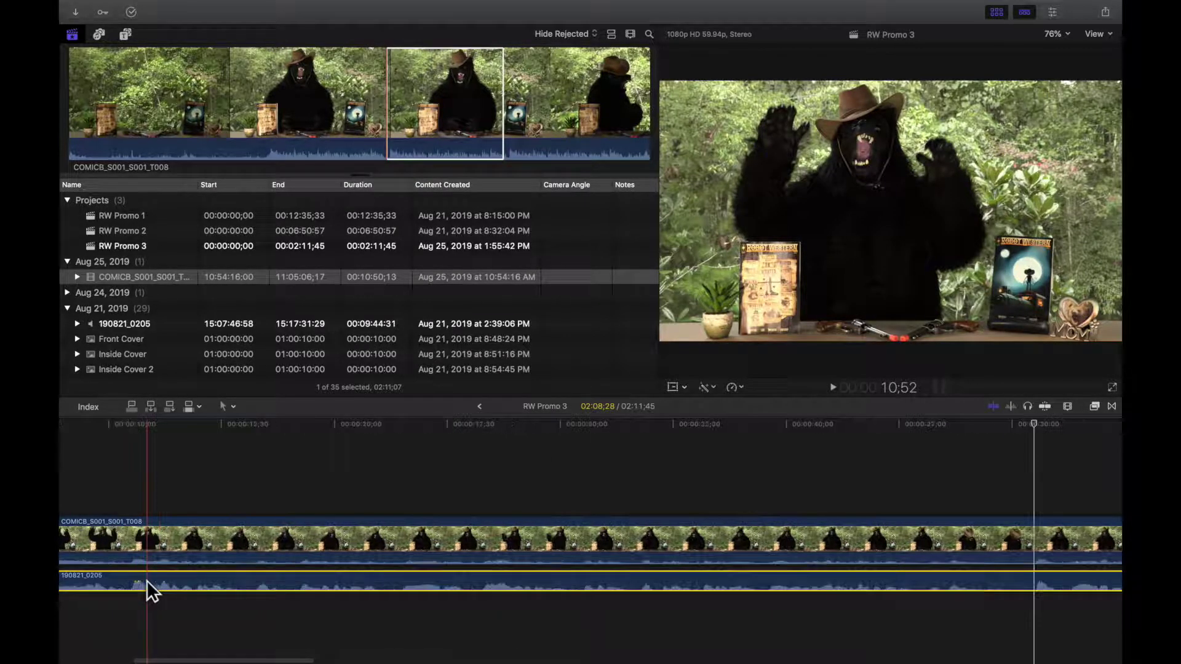
{"action": "scroll", "coordinate": [827, 525], "scroll_direction": "right", "scroll_amount": 5}
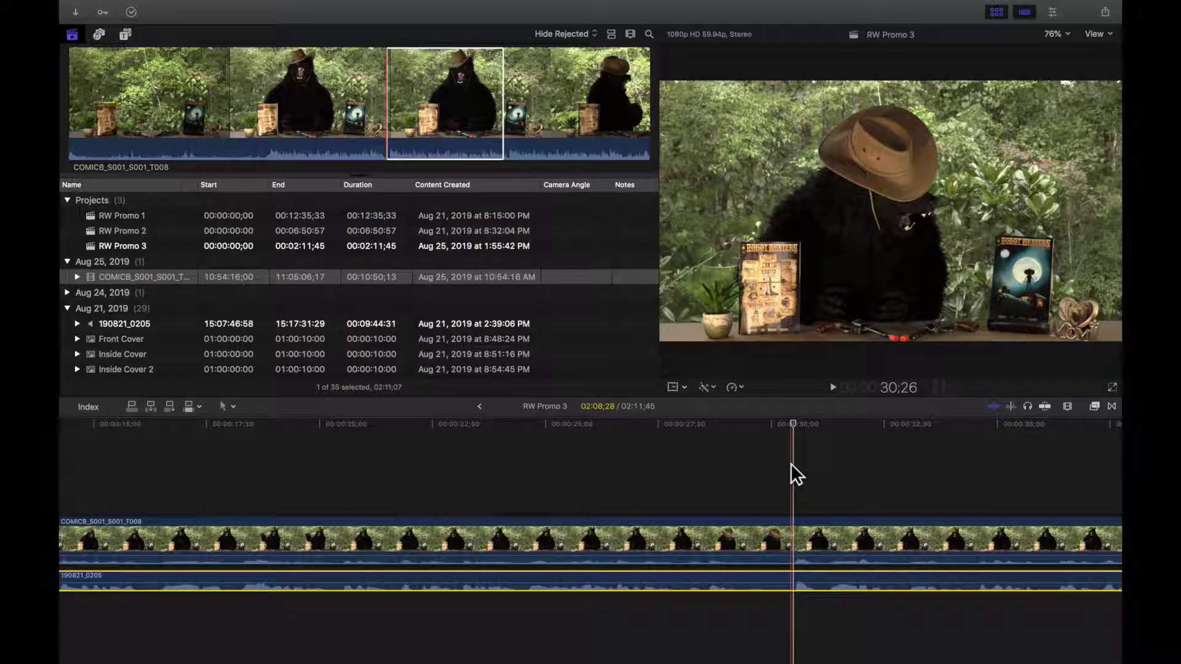
{"action": "key", "text": "super+equal"}
{"action": "key", "text": "super+equal"}
{"action": "scroll", "coordinate": [917, 461], "scroll_direction": "right", "scroll_amount": 4}
{"action": "scroll", "coordinate": [916, 461], "scroll_direction": "right", "scroll_amount": 9}
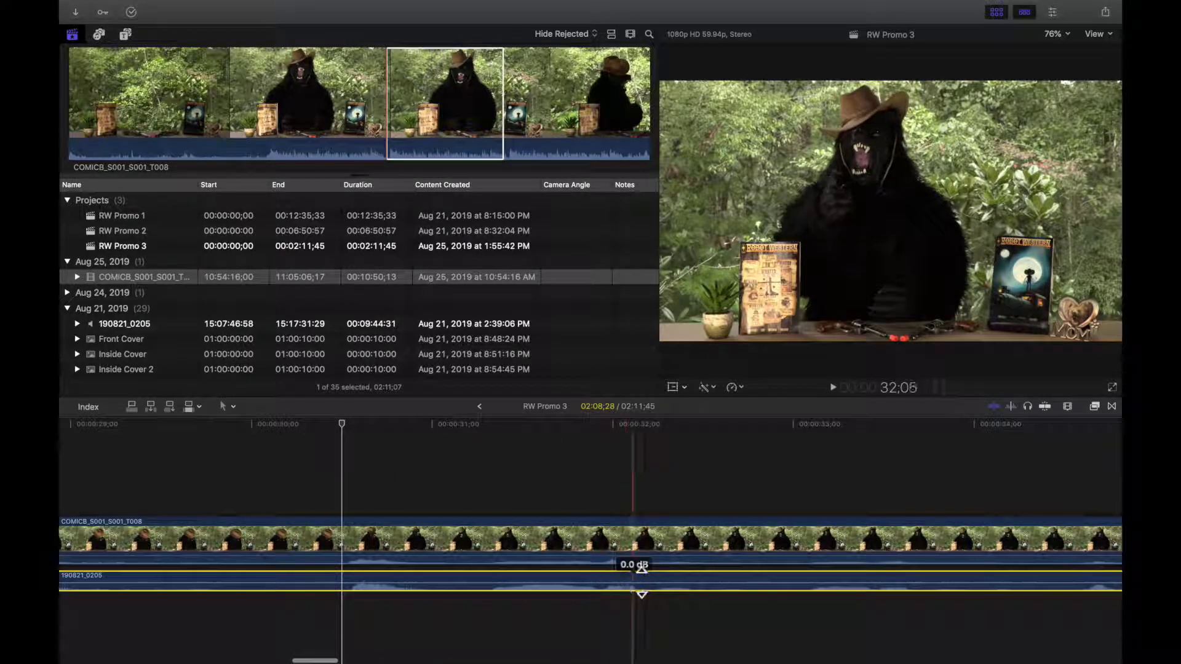
{"action": "scroll", "coordinate": [903, 585], "scroll_direction": "right", "scroll_amount": 8}
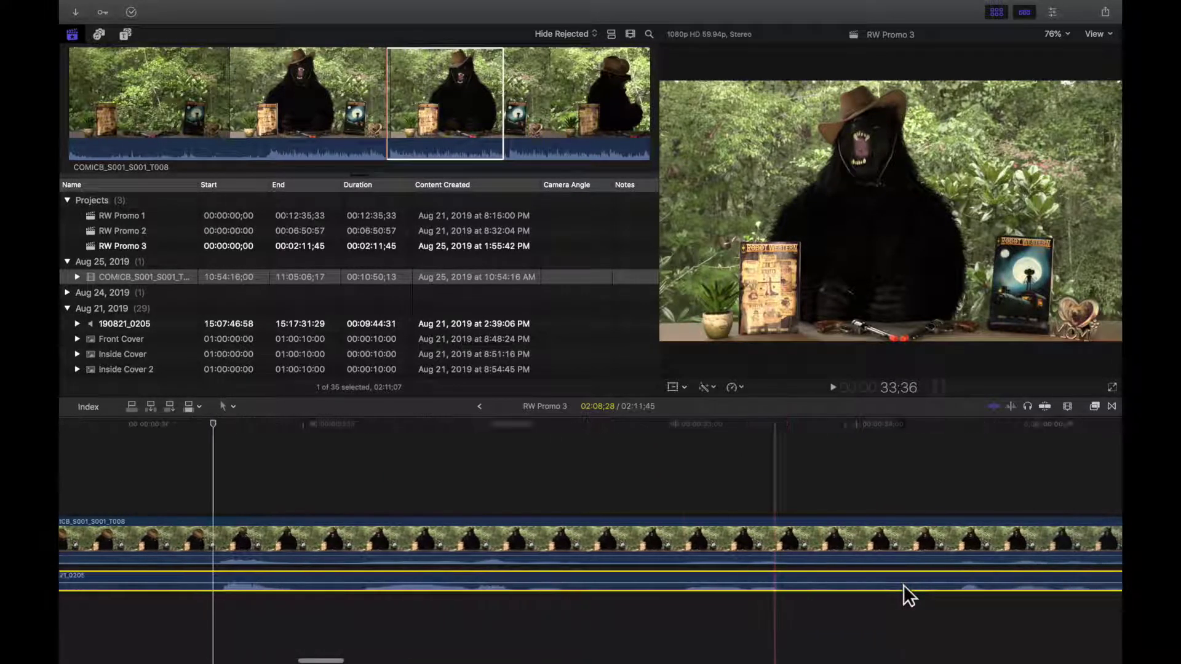
{"action": "scroll", "coordinate": [903, 585], "scroll_direction": "right", "scroll_amount": 1}
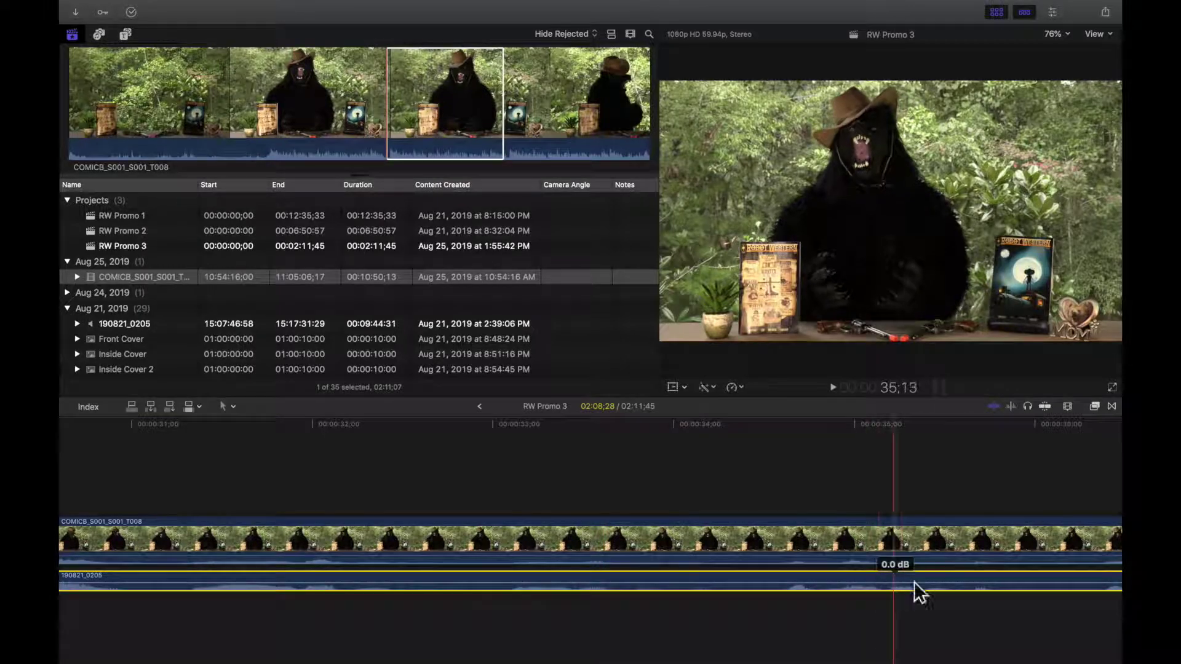
{"action": "scroll", "coordinate": [253, 468], "scroll_direction": "left", "scroll_amount": 13}
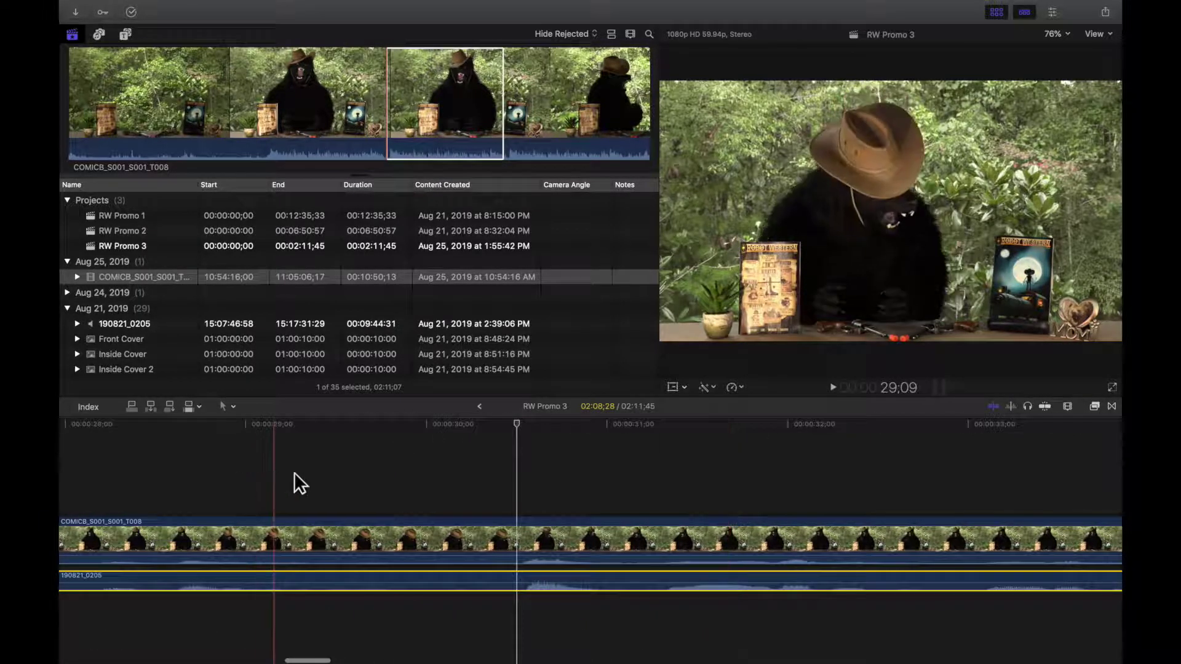
{"action": "key", "text": "shift+z"}
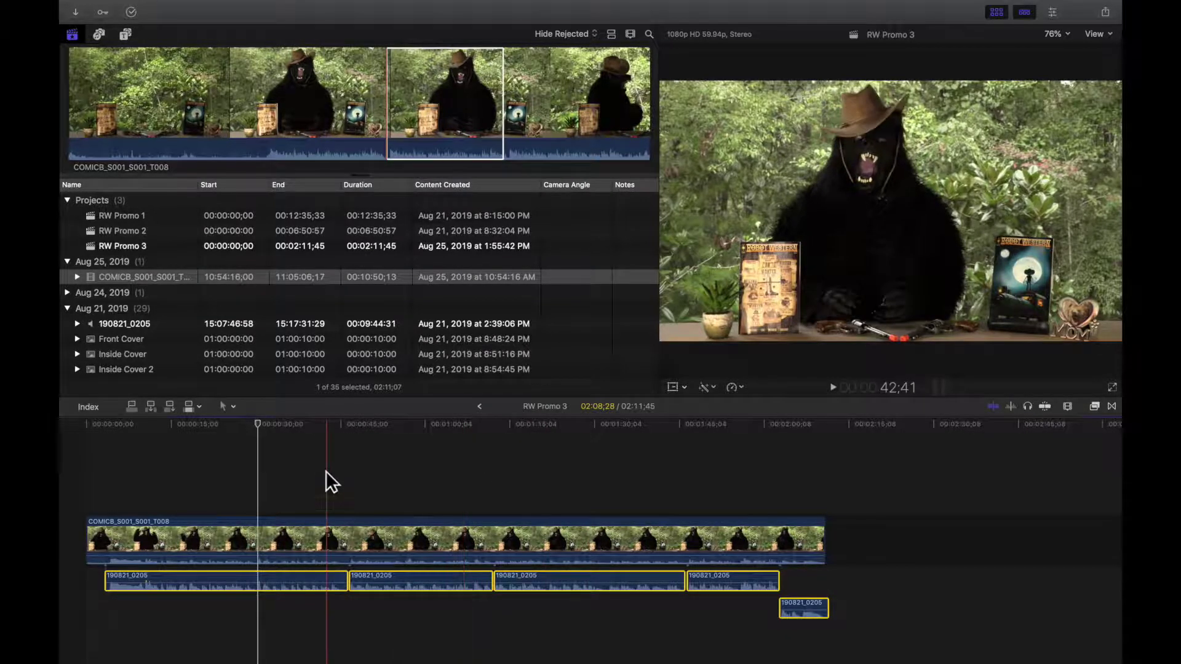
Lower the COMICB_S001_S001_T008 clip's own audio volume to silence, and play the timeline from about 4 seconds to 12:03
{"action": "left_click", "coordinate": [167, 531]}
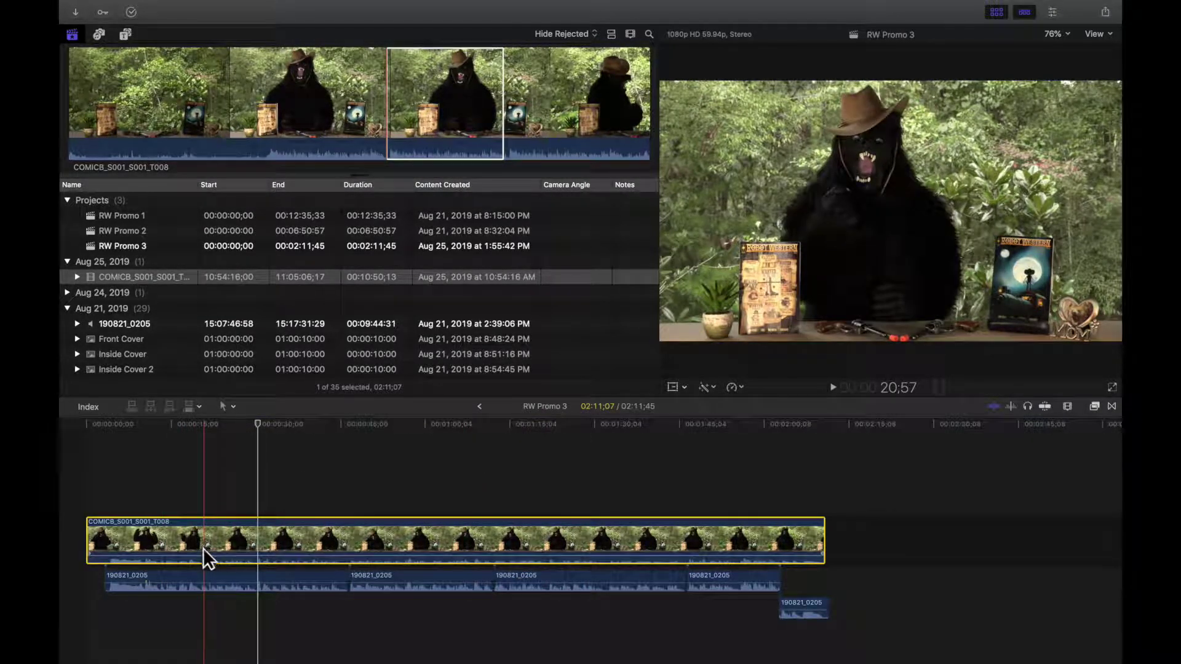
{"action": "left_click_drag", "start_coordinate": [201, 543], "coordinate": [198, 552]}
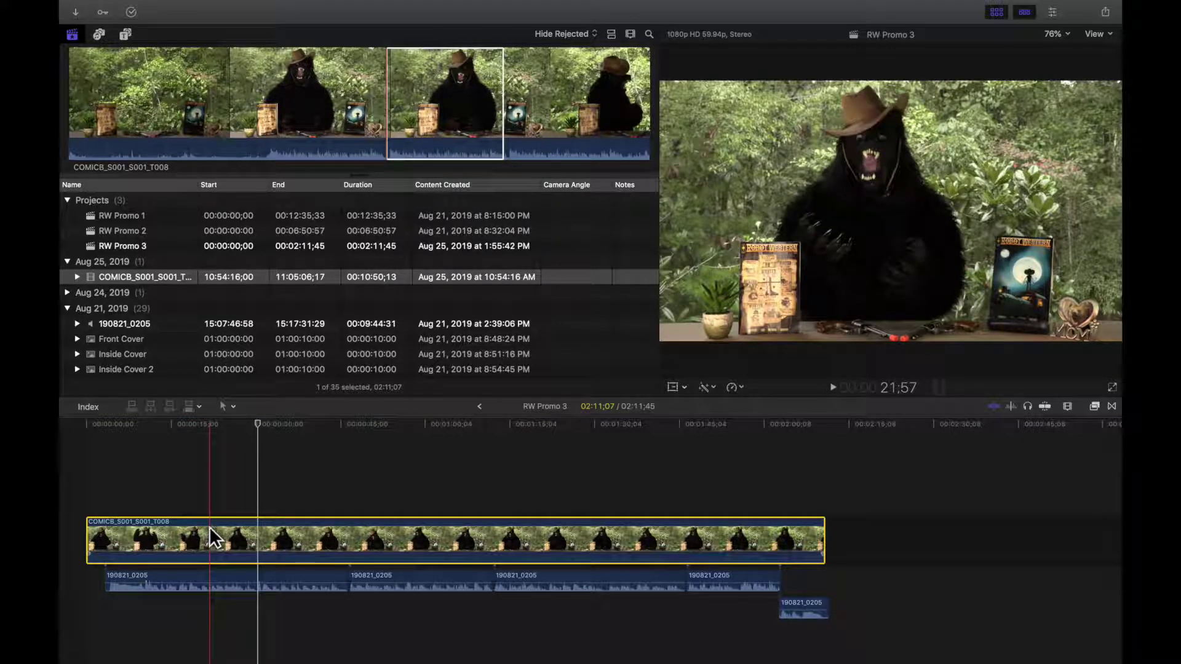
{"action": "left_click", "coordinate": [109, 458]}
{"action": "key", "text": "space"}
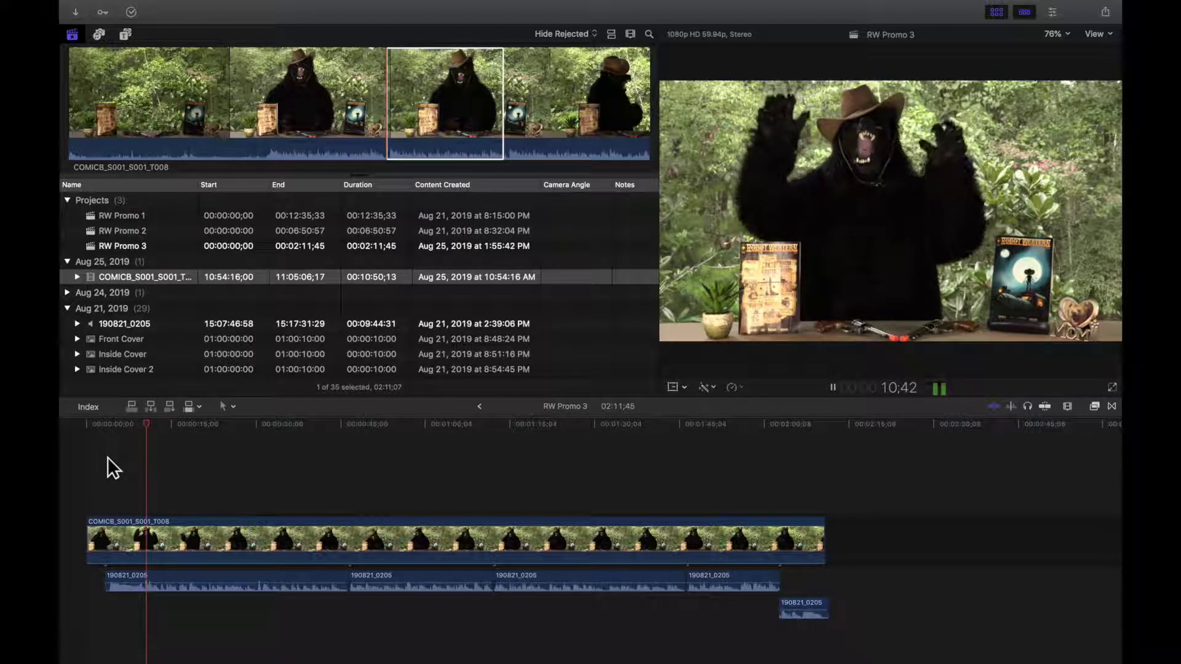
{"action": "key", "text": "space"}
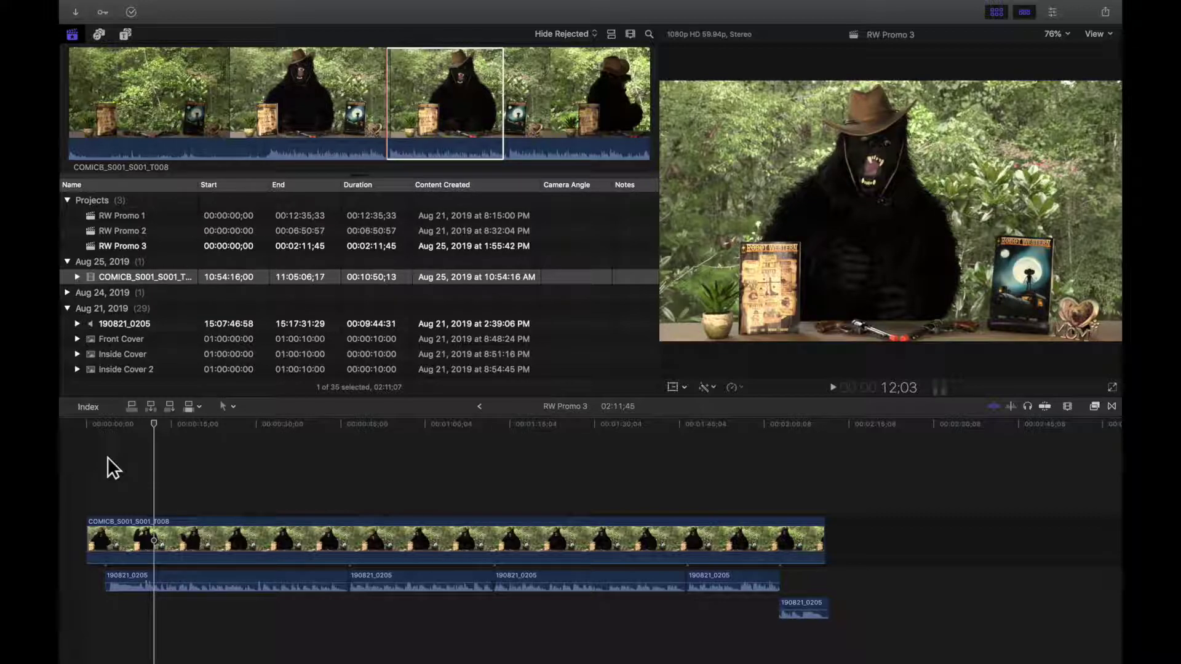
Play the timeline from 2:34 to examine closely how the first 190821_0205 audio piece begins
{"action": "left_click", "coordinate": [293, 534]}
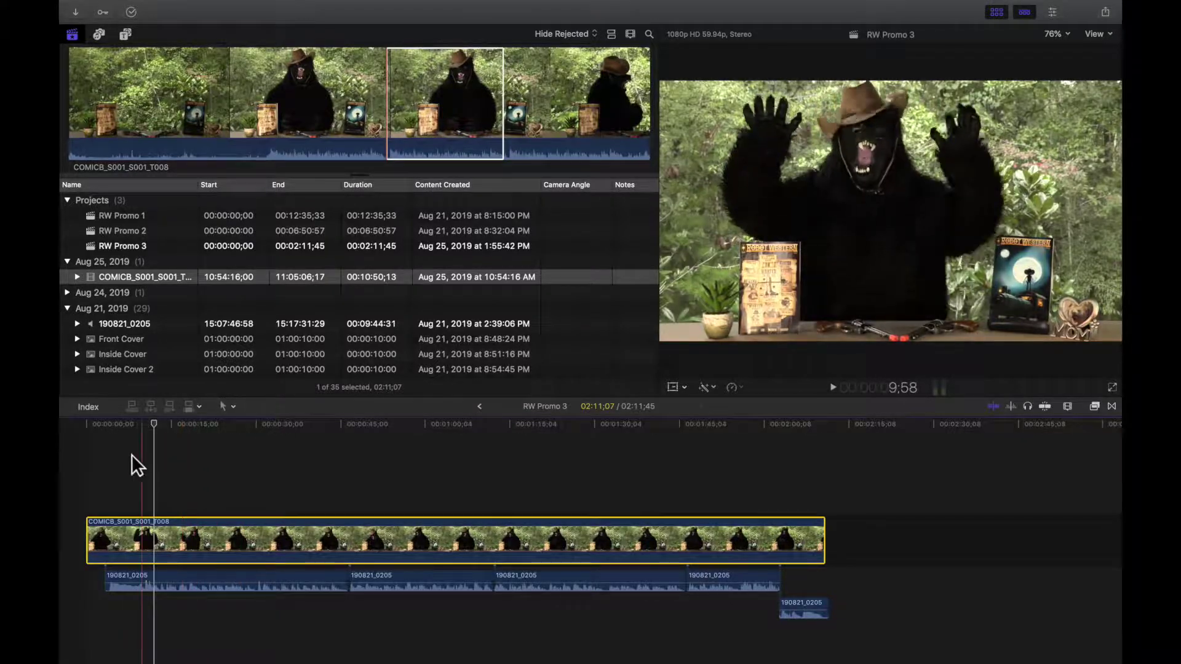
{"action": "left_click", "coordinate": [100, 458]}
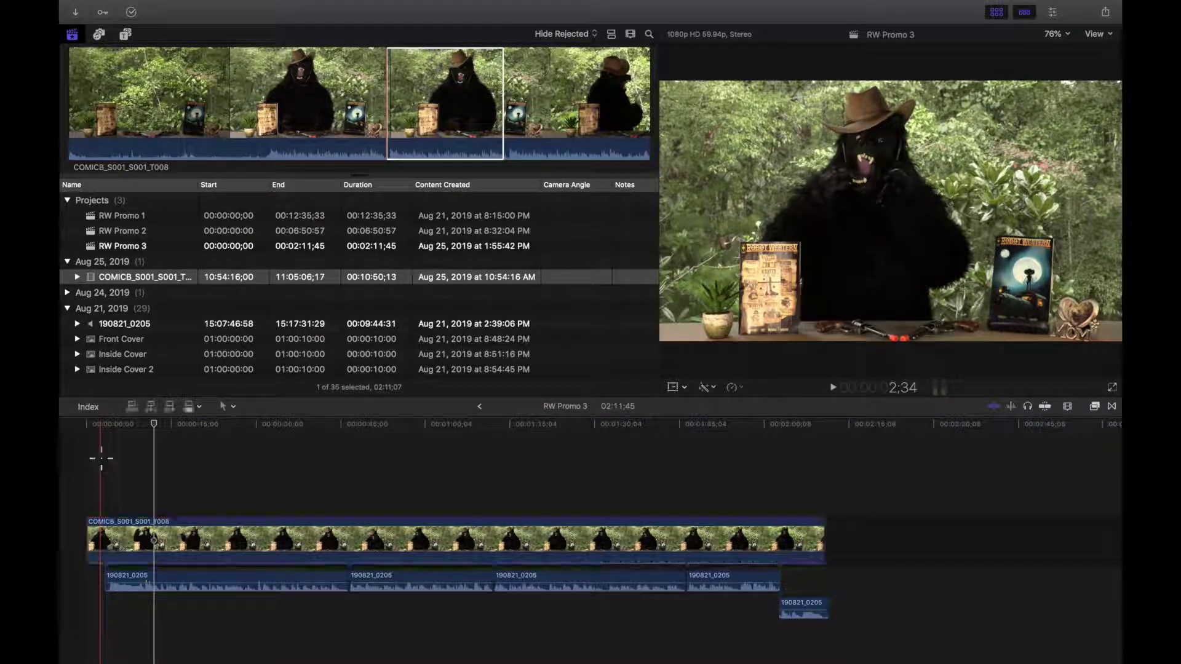
{"action": "key", "text": "super+equal"}
{"action": "key", "text": "super+equal"}
{"action": "key", "text": "super+equal"}
{"action": "key", "text": "super+equal"}
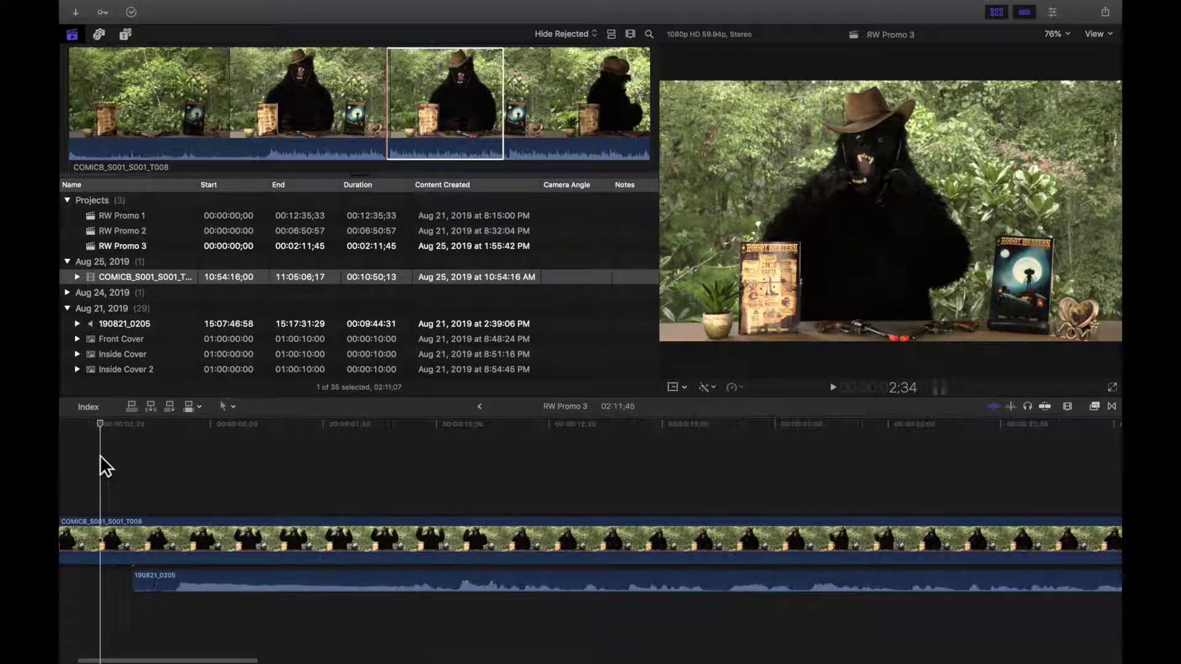
{"action": "key", "text": "super+equal"}
{"action": "key", "text": "space"}
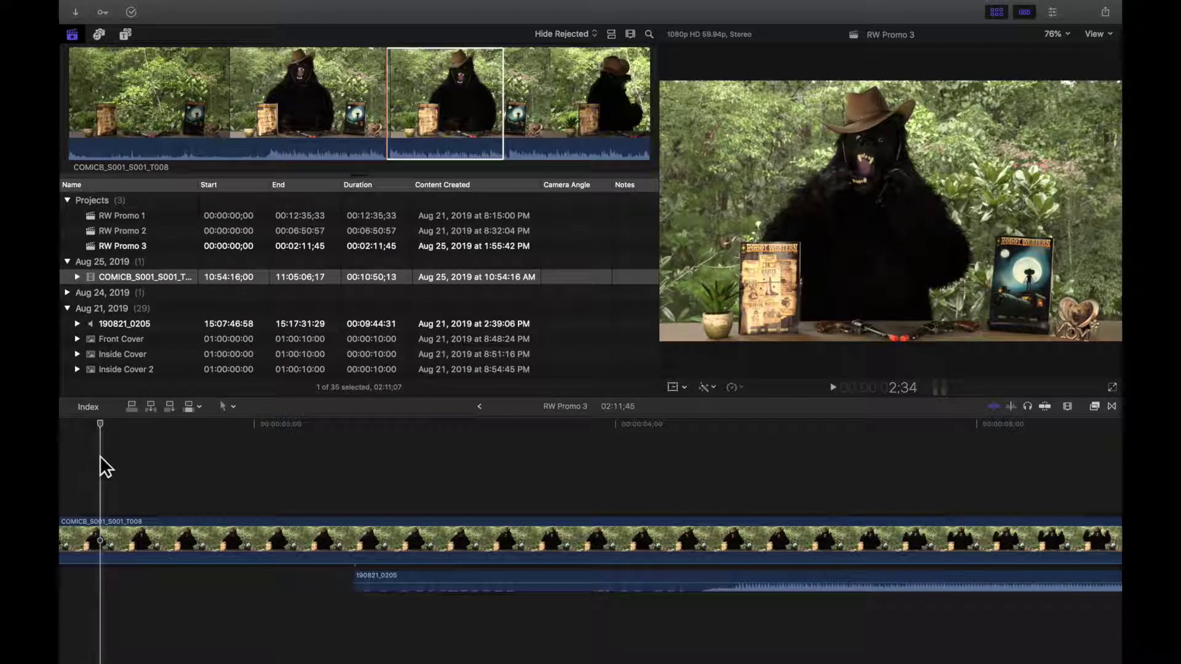
{"action": "key", "text": "space"}
{"action": "key", "text": "j"}
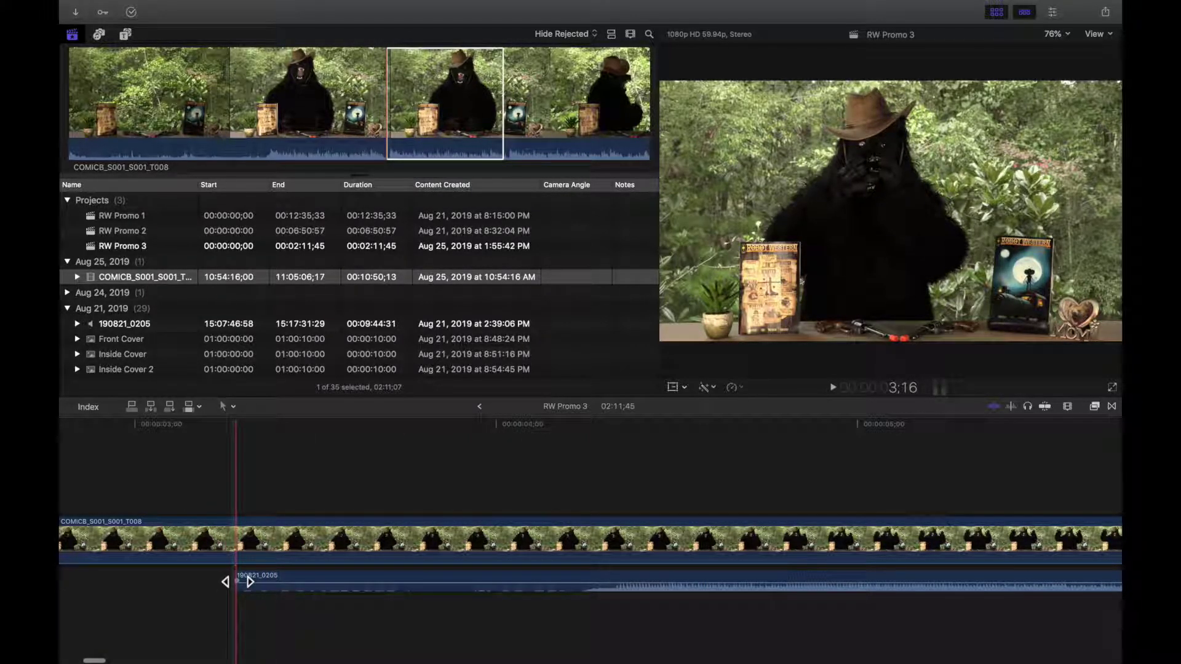
Add a fade-in of about 30 frames to the start of the first 190821_0205 audio piece, and play it back
{"action": "left_click_drag", "start_coordinate": [238, 582], "coordinate": [415, 581]}
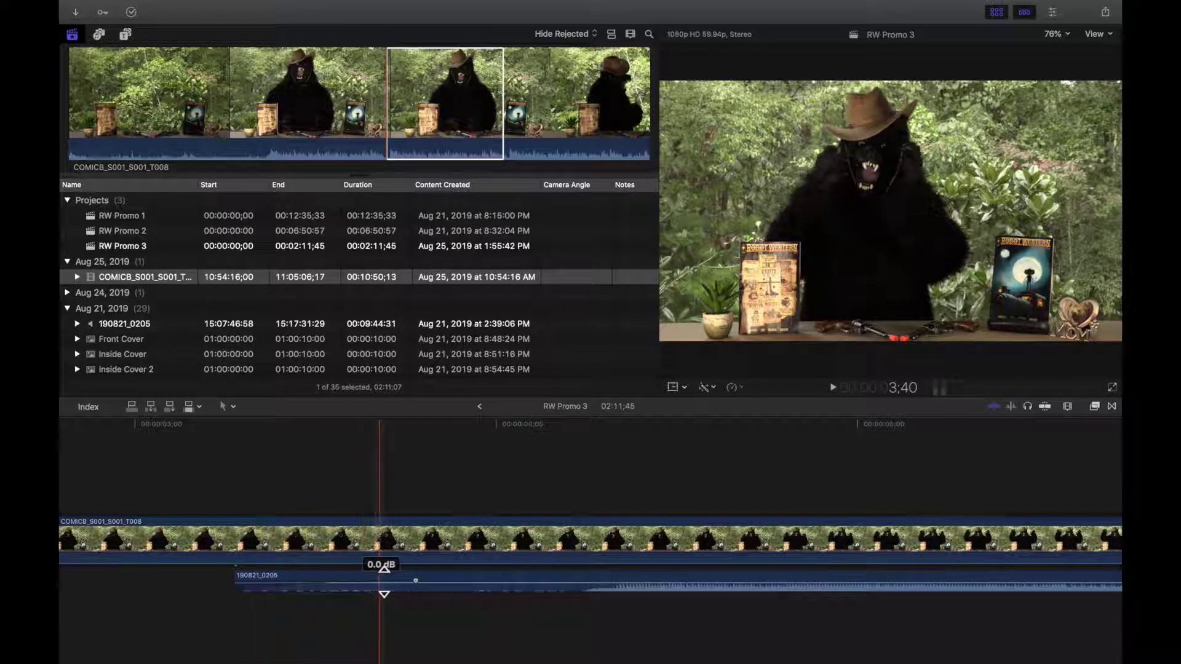
{"action": "left_click", "coordinate": [415, 581], "text": "alt"}
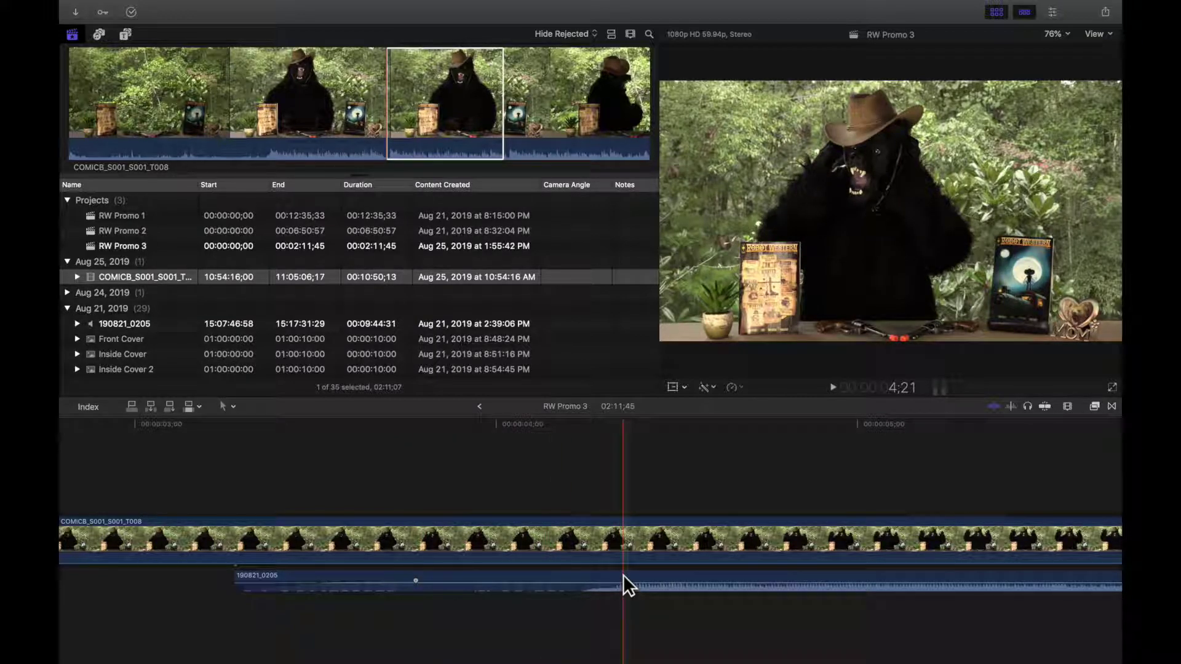
{"action": "key", "text": "space"}
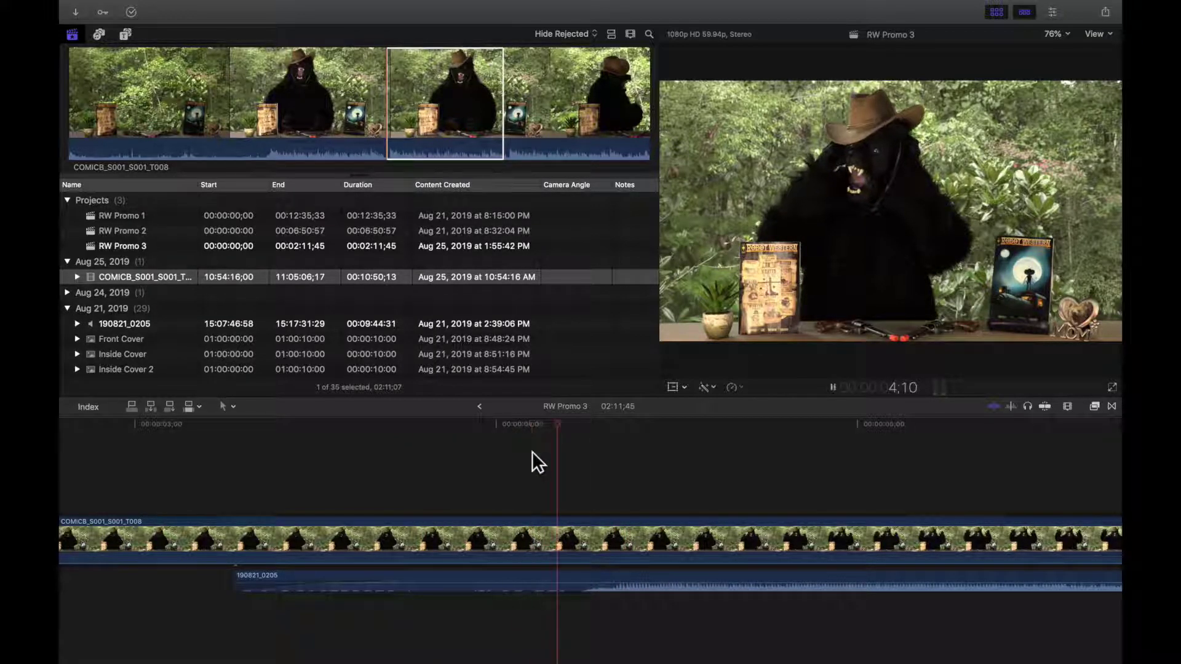
{"action": "key", "text": "space"}
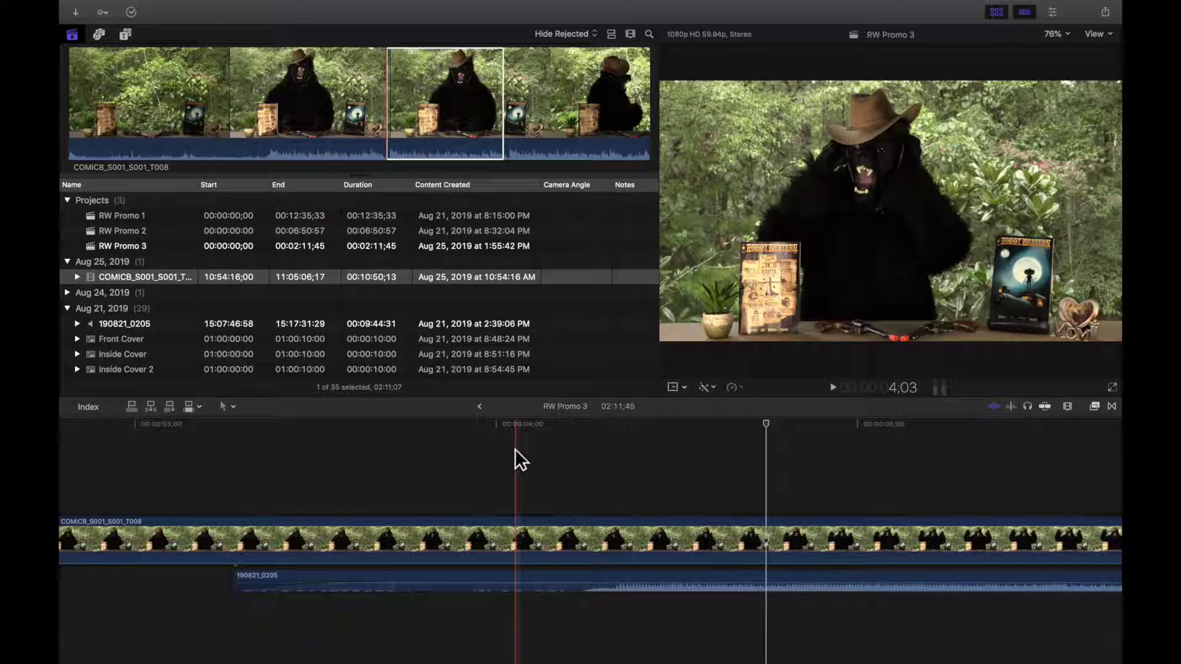
Trim about 34 frames off the start of the first 190821_0205 audio piece so it begins at about 3:50, and play the result
{"action": "left_click", "coordinate": [142, 460]}
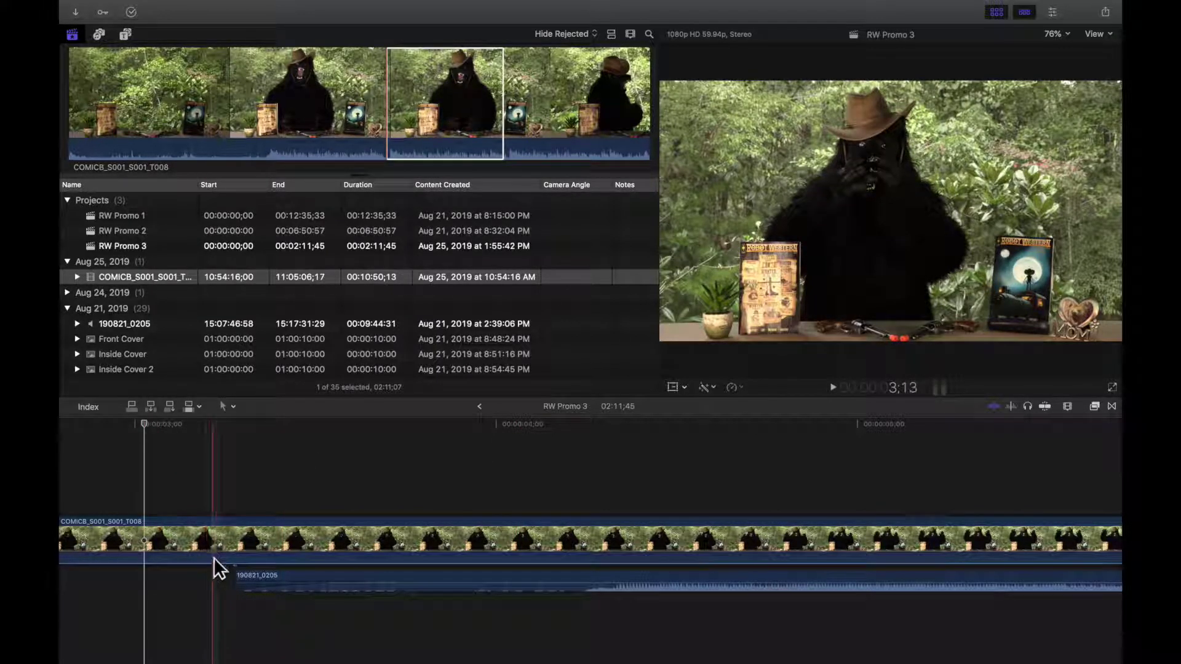
{"action": "left_click_drag", "start_coordinate": [239, 576], "coordinate": [442, 583]}
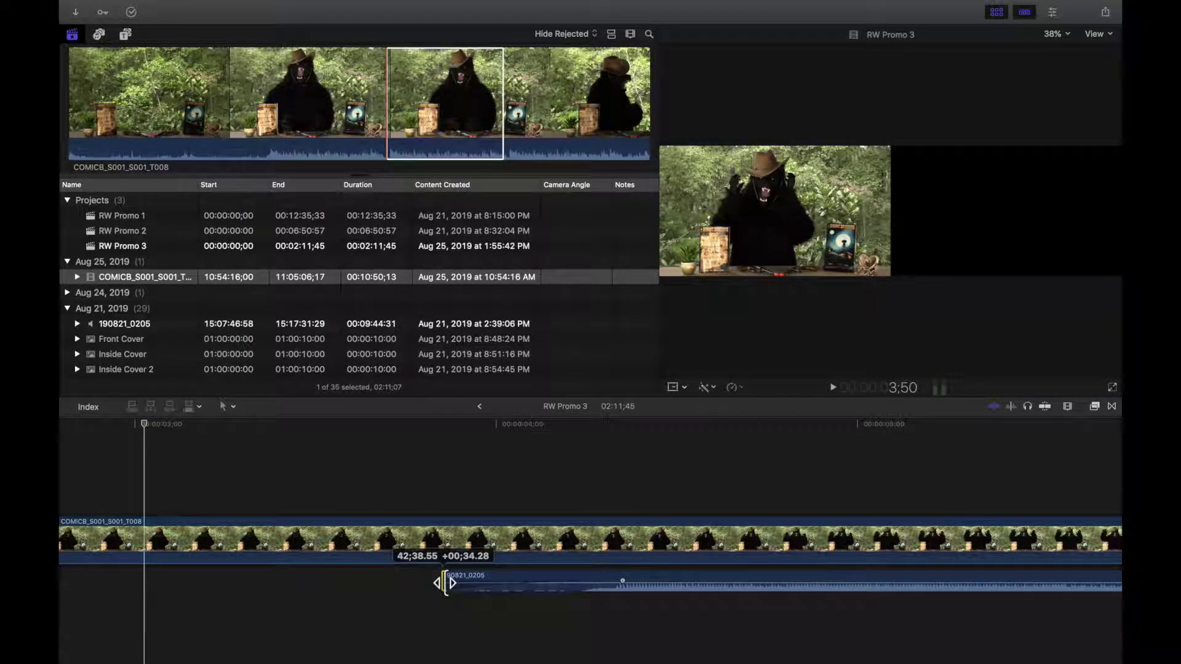
{"action": "left_click_drag", "start_coordinate": [444, 583], "coordinate": [443, 583]}
{"action": "key", "text": "space"}
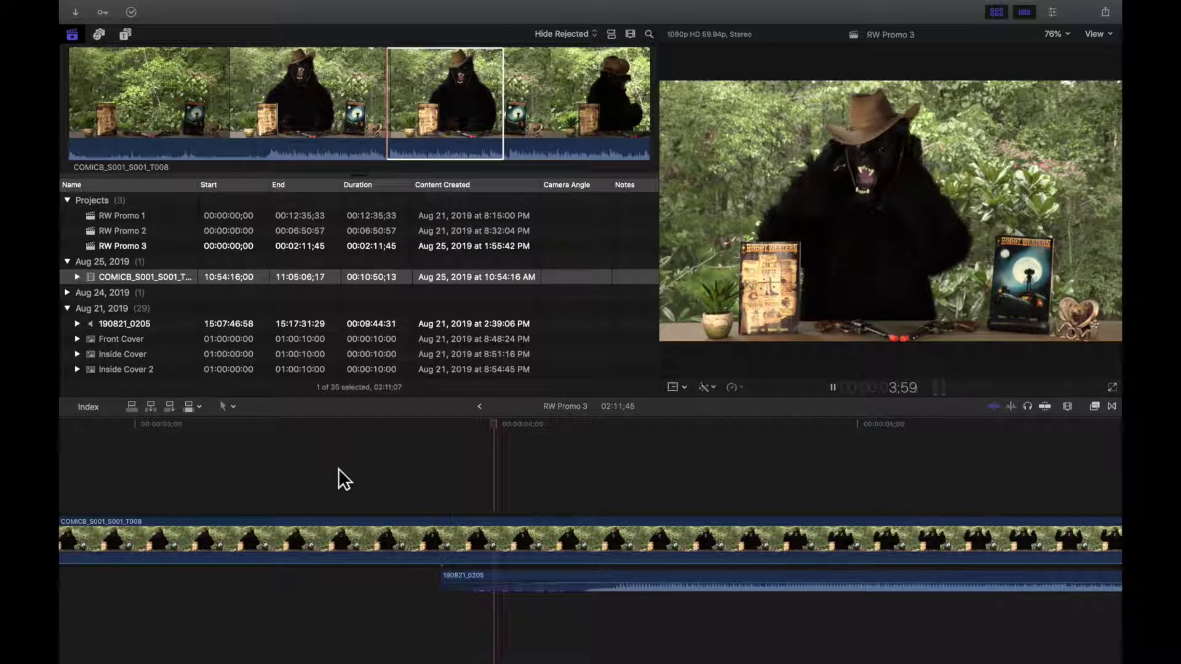
Trim the start of the COMICB_S001_S001_T008 clip to where the first 190821_0205 audio piece begins, at about 3:50
{"action": "key", "text": "space"}
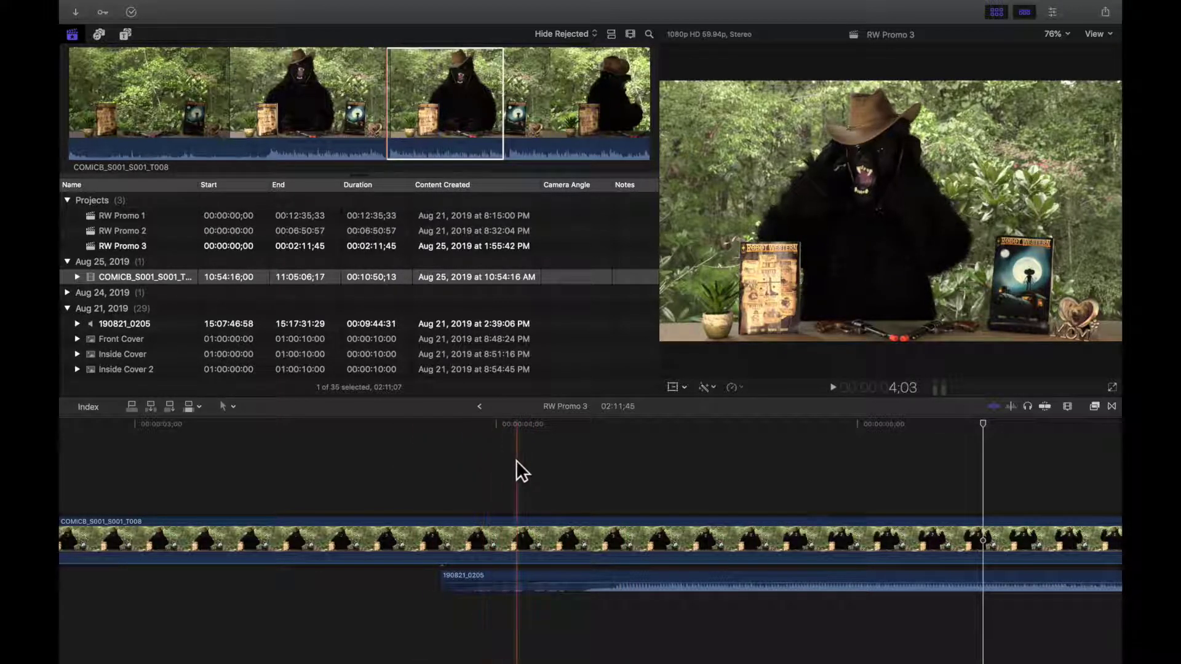
{"action": "left_click", "coordinate": [543, 467]}
{"action": "key", "text": "super+minus"}
{"action": "key", "text": "super+minus"}
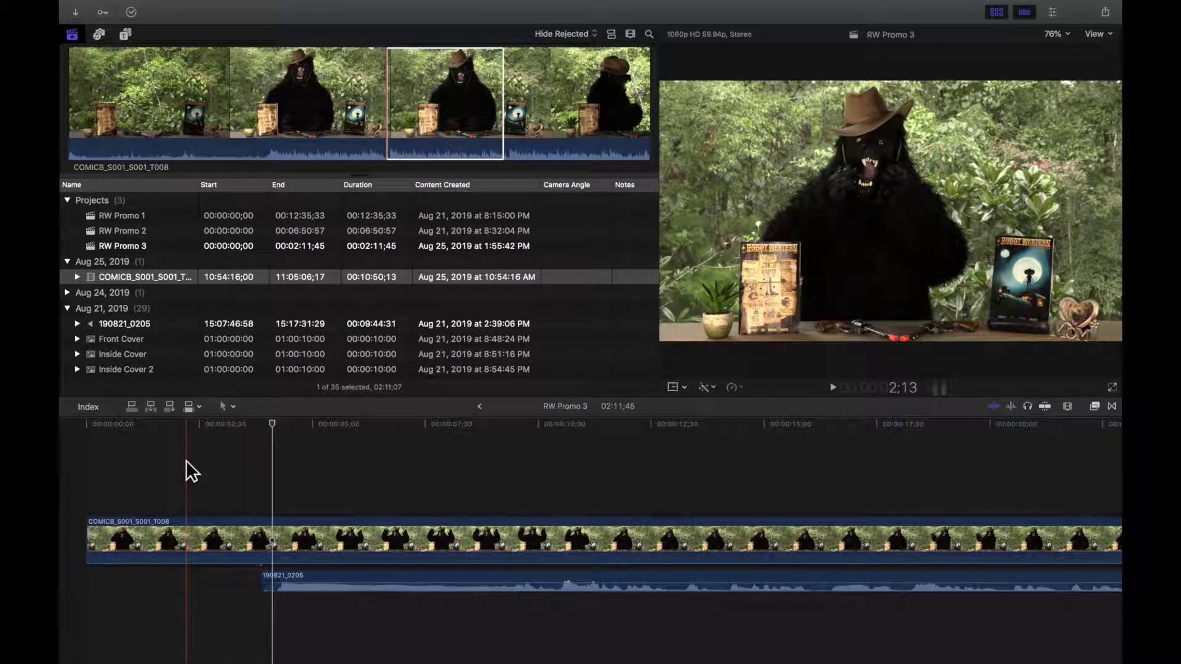
{"action": "left_click_drag", "start_coordinate": [91, 530], "coordinate": [266, 534]}
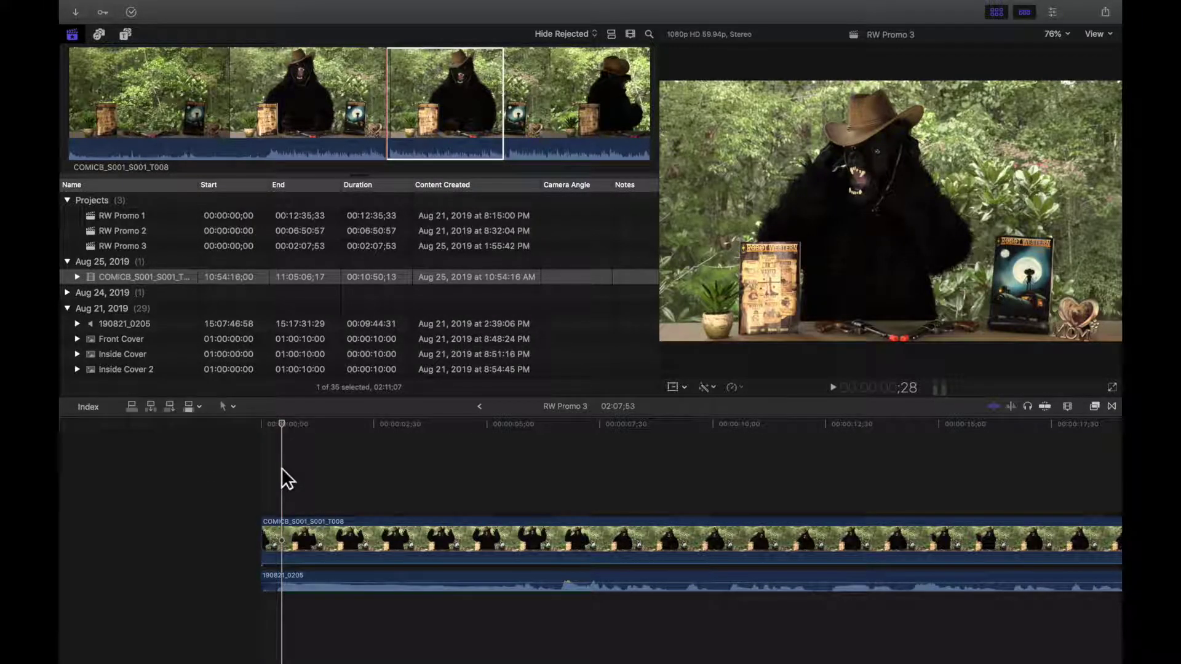
Examine closely how the trimmed video clip and the first 190821_0205 audio piece line up at the timeline's beginning
{"action": "key", "text": "super+equal"}
{"action": "key", "text": "super+equal"}
{"action": "key", "text": "super+equal"}
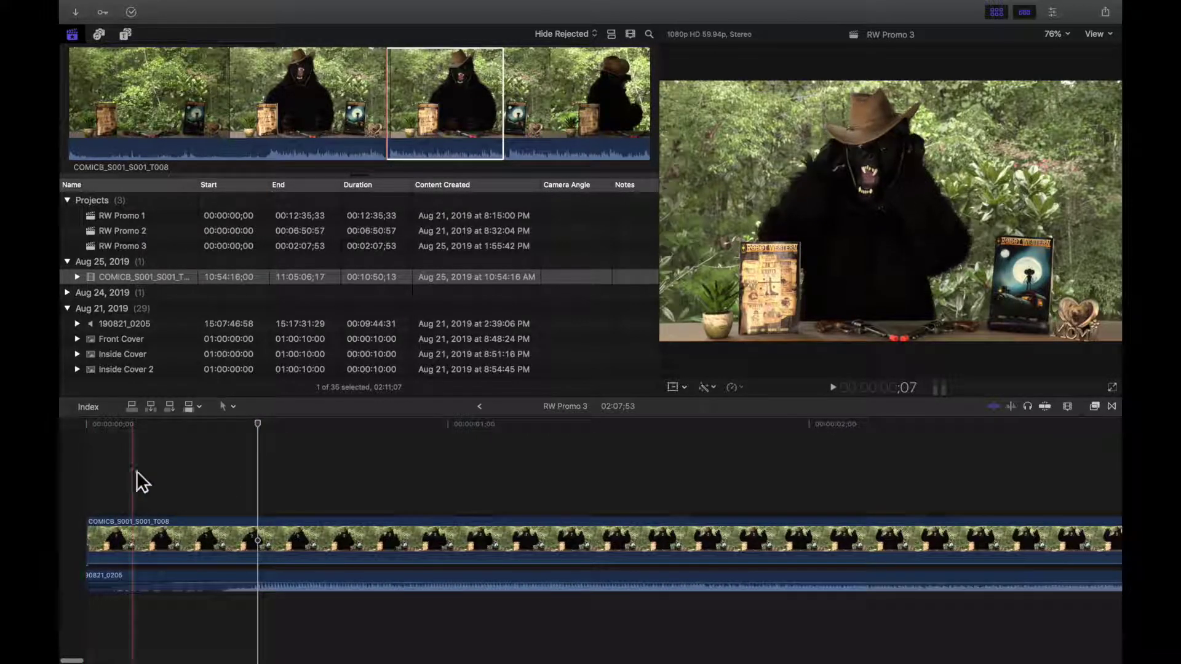
{"action": "left_click", "coordinate": [135, 475]}
{"action": "key", "text": "super+minus"}
{"action": "key", "text": "super+minus"}
{"action": "key", "text": "super+minus"}
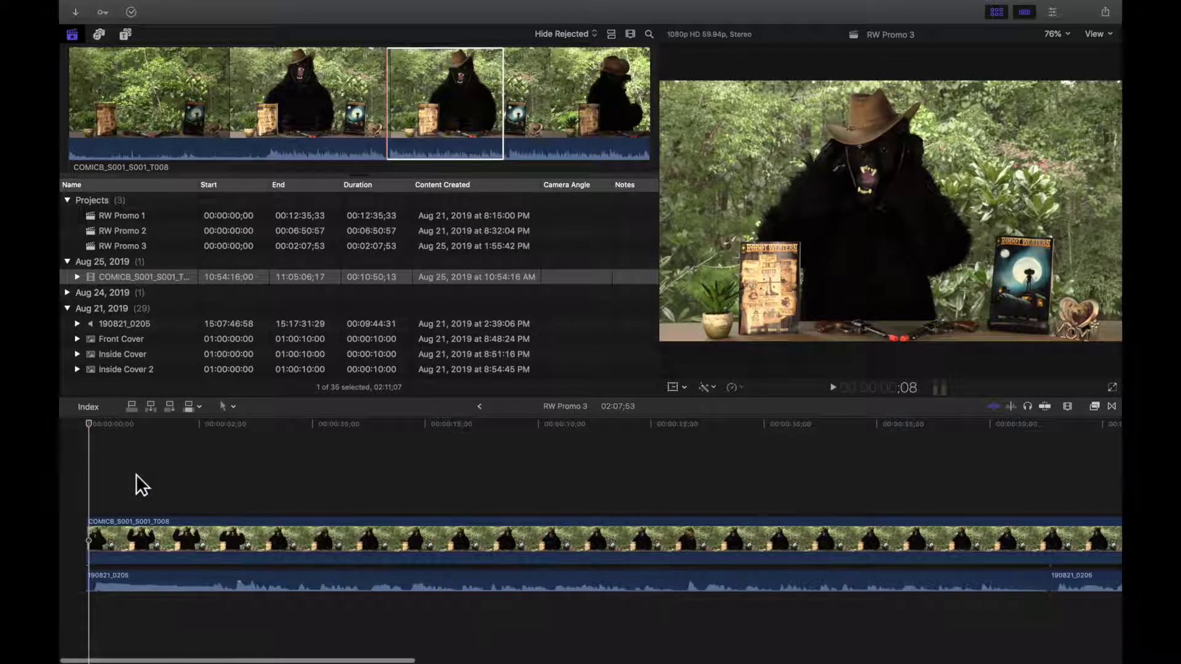
Play the timeline from the beginning to about 30 seconds to check the trimmed opening
{"action": "left_click", "coordinate": [136, 485]}
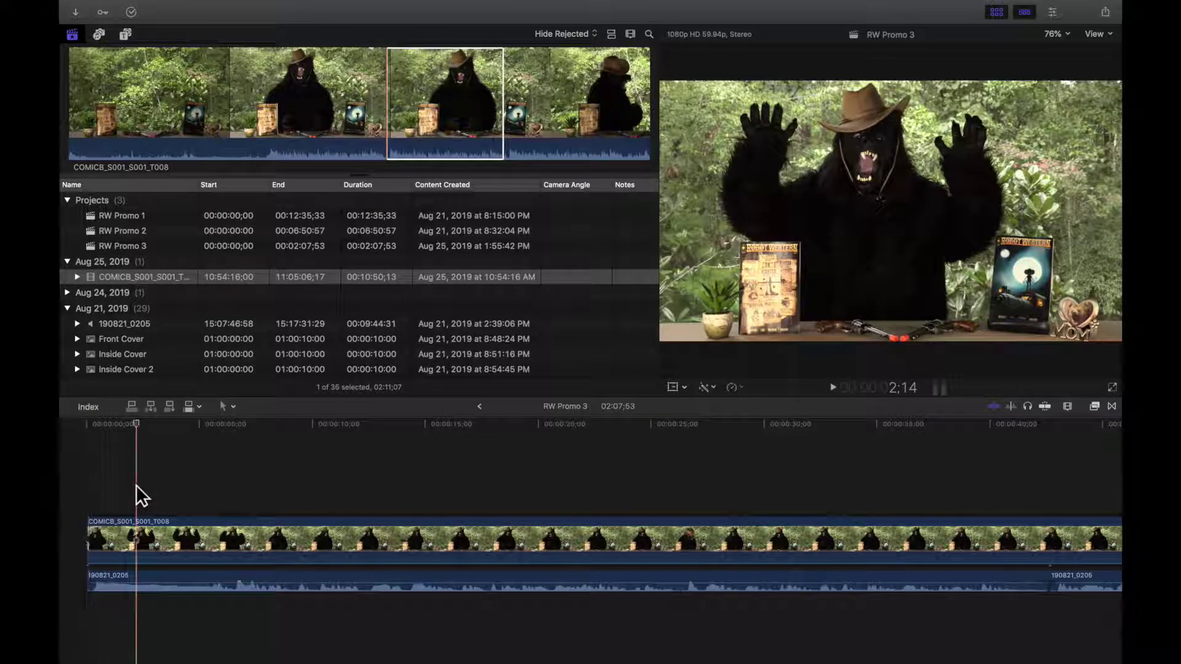
{"action": "key", "text": "Home"}
{"action": "key", "text": "space"}
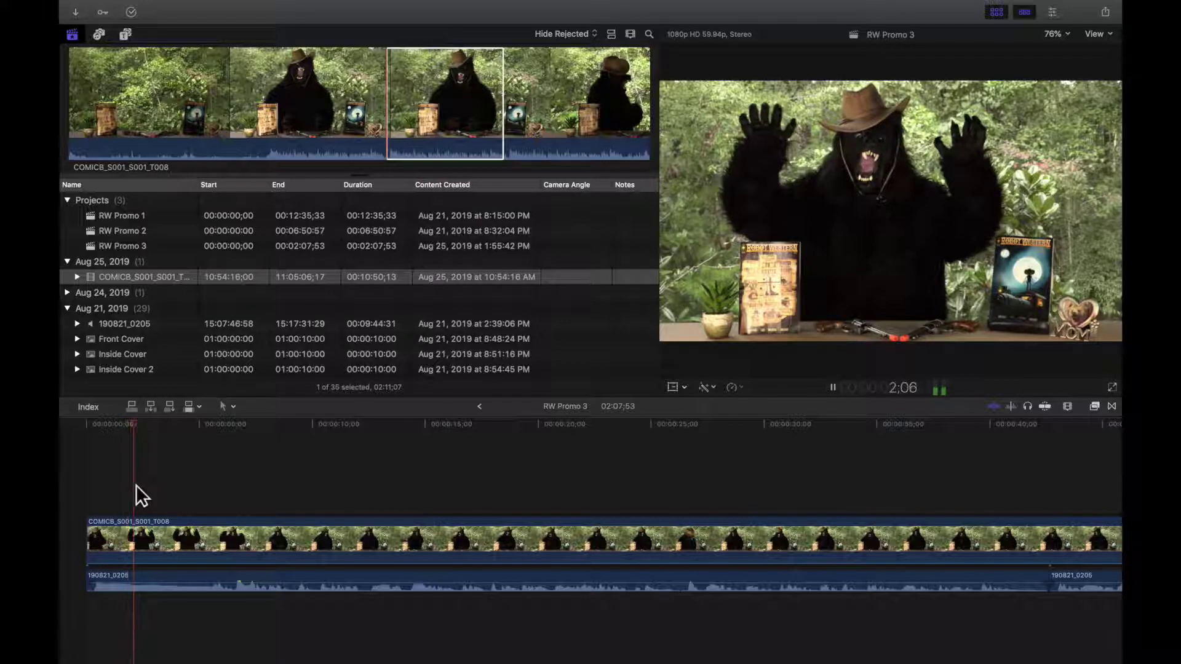
{"action": "key", "text": "space"}
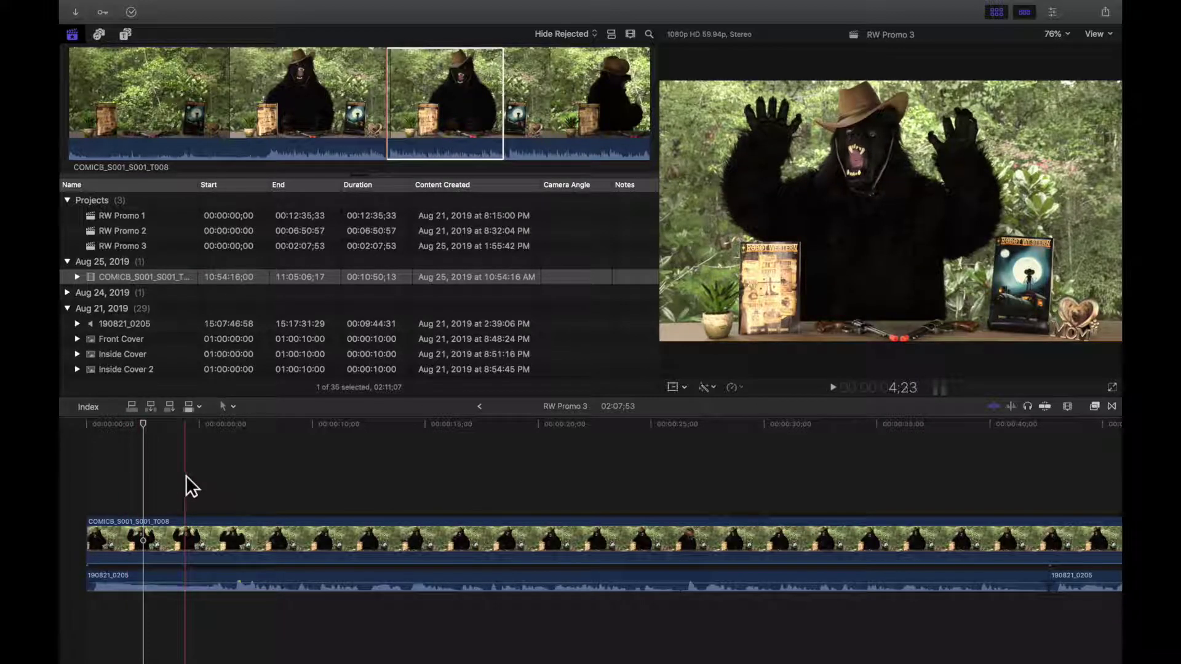
{"action": "key", "text": "space"}
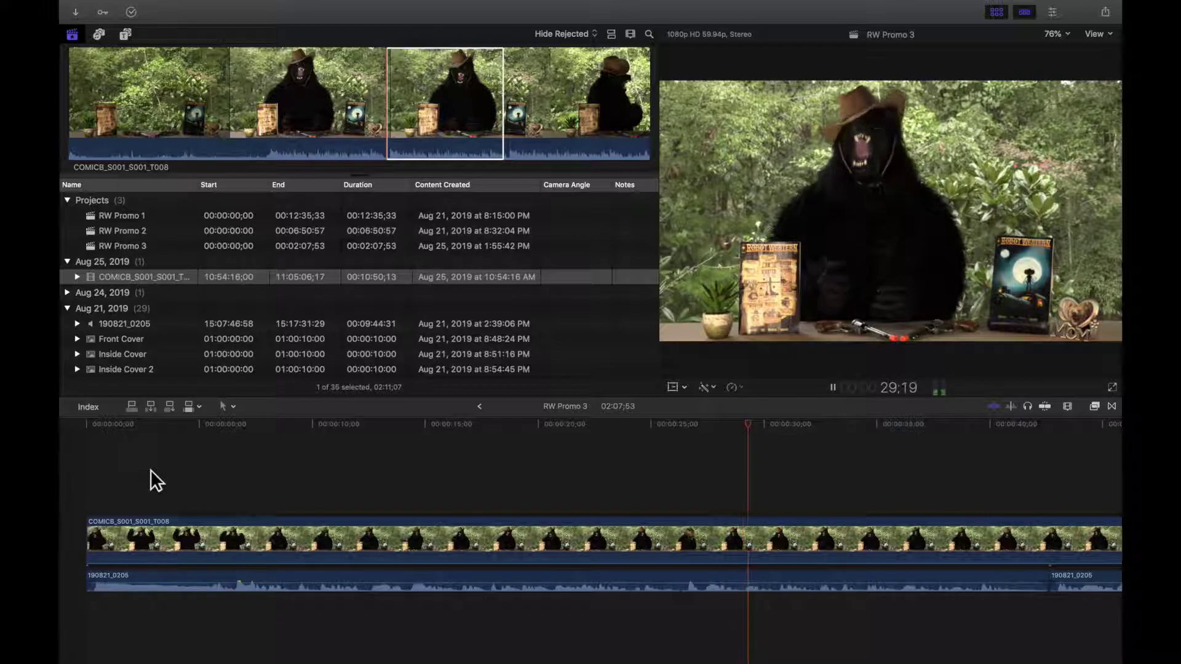
{"action": "key", "text": "space"}
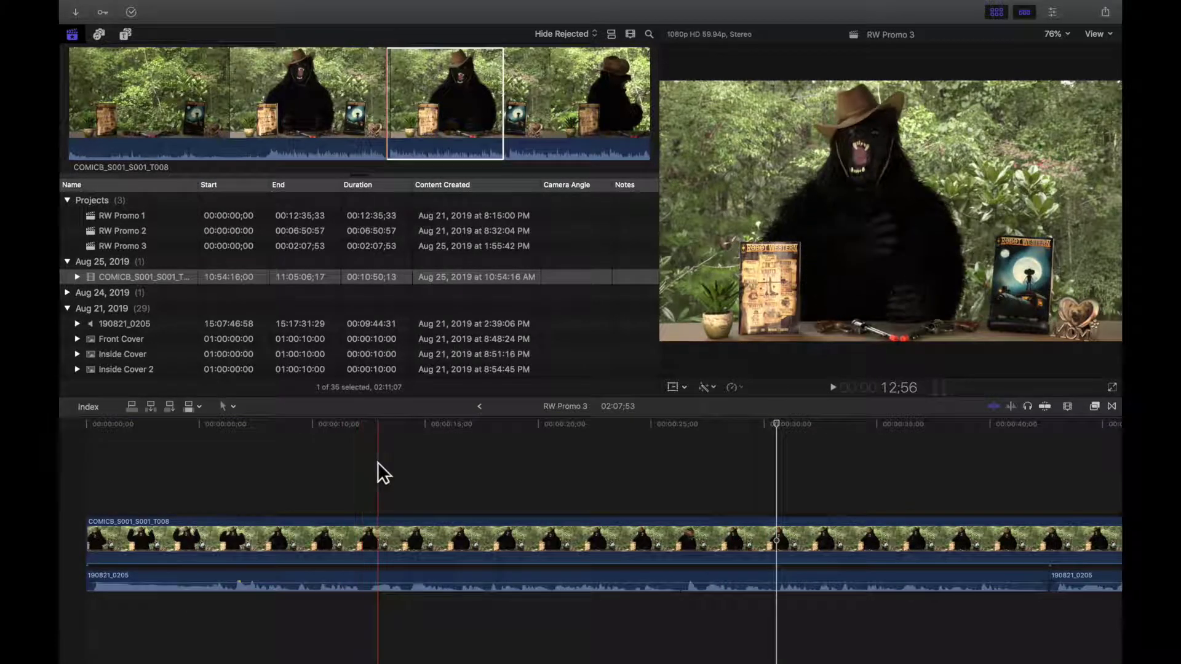
Switch to Final Draft and read the opening INT. DESK scene of Robot Western Preview.fdx
{"action": "scroll", "coordinate": [614, 475], "scroll_direction": "right", "scroll_amount": 5}
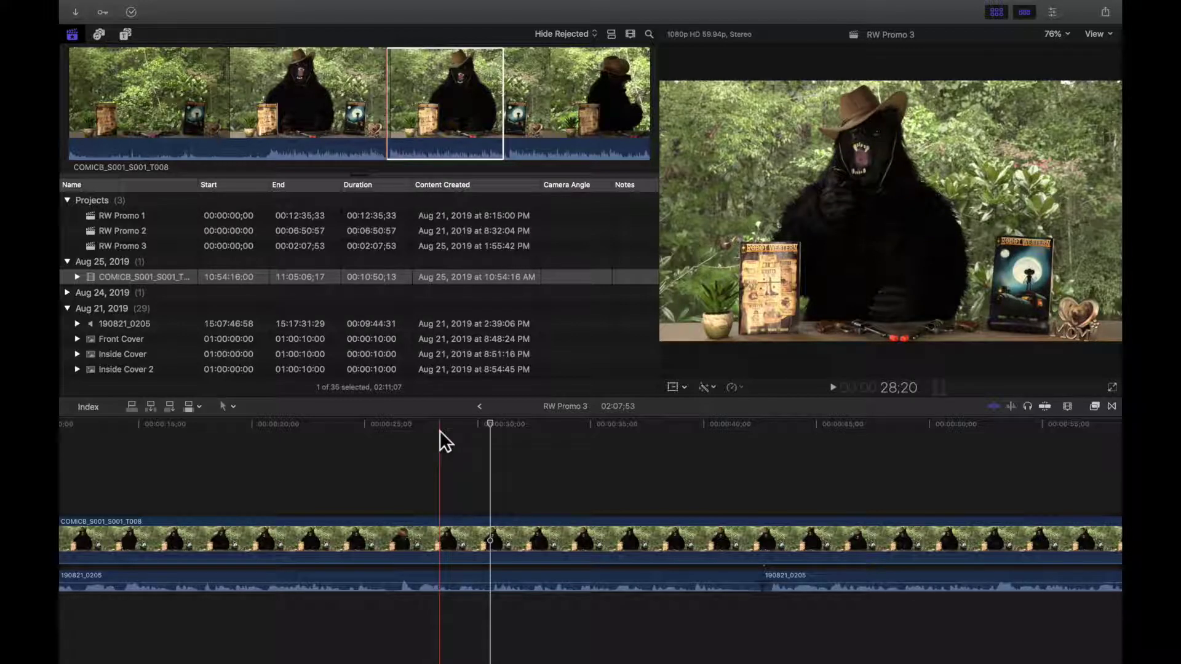
{"action": "mouse_move", "coordinate": [406, 652]}
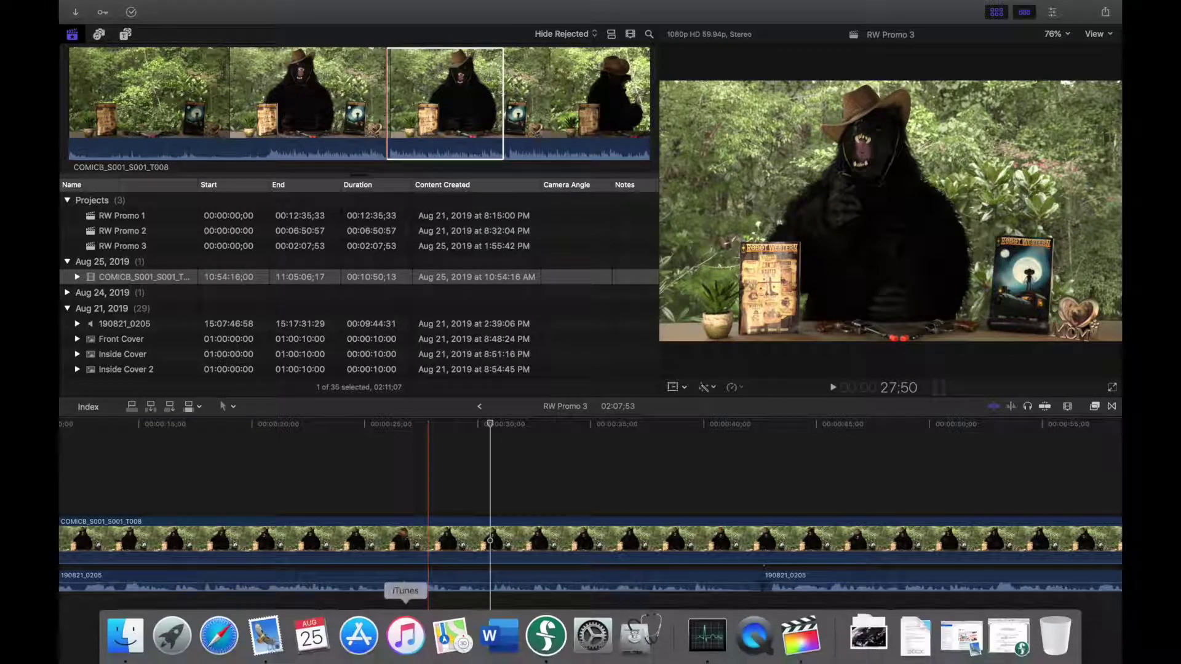
{"action": "left_click", "coordinate": [545, 638]}
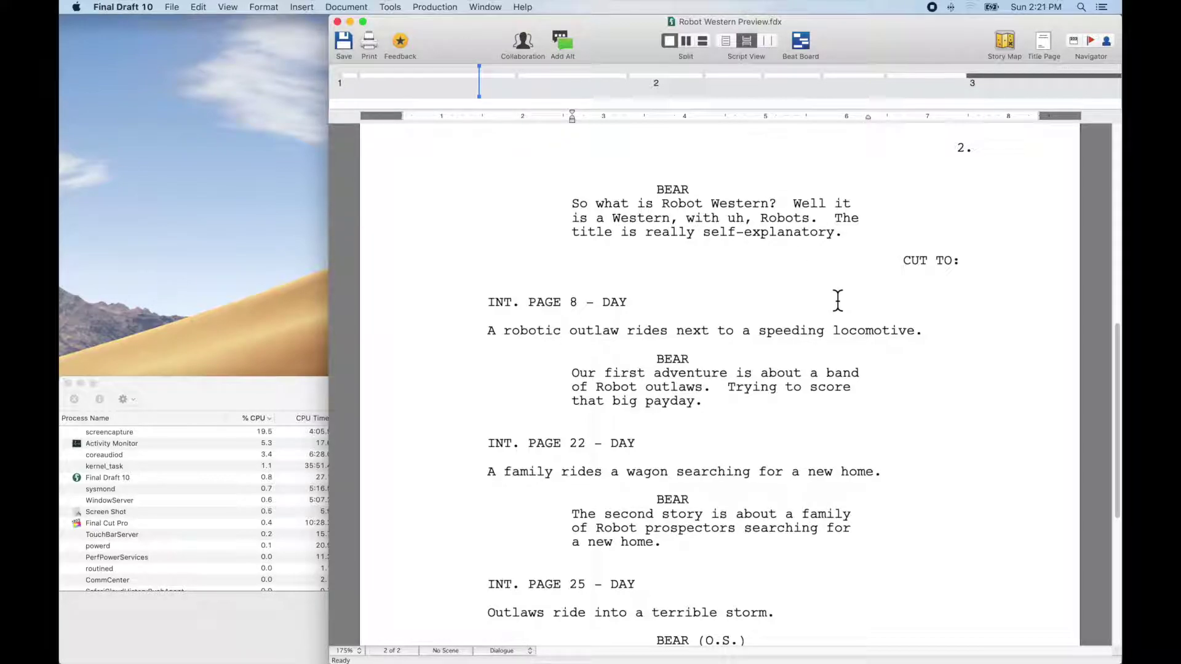
{"action": "scroll", "coordinate": [837, 301], "scroll_direction": "up", "scroll_amount": 15}
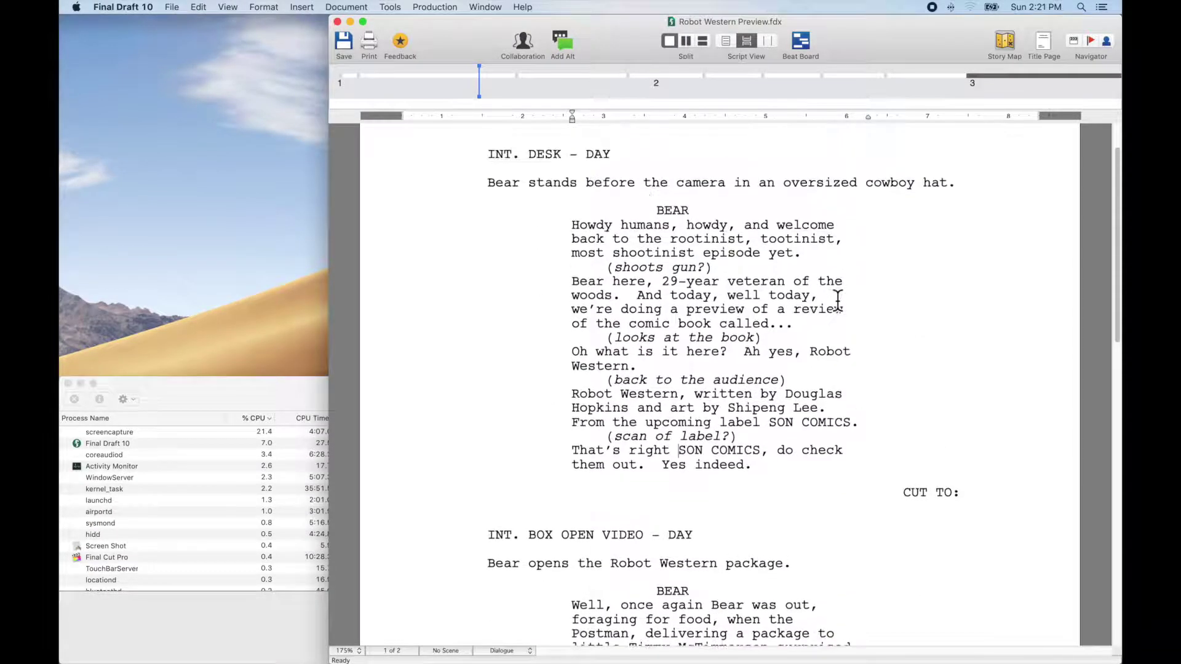
{"action": "scroll", "coordinate": [837, 300], "scroll_direction": "down", "scroll_amount": 3}
{"action": "scroll", "coordinate": [838, 300], "scroll_direction": "up", "scroll_amount": 3}
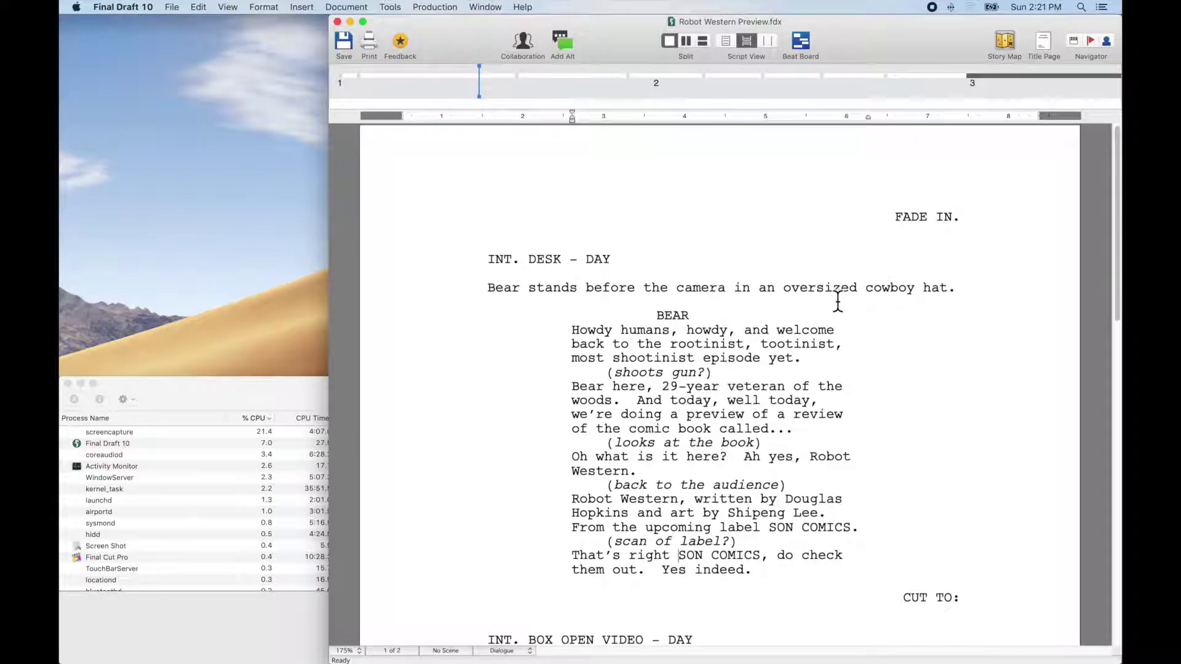
{"action": "scroll", "coordinate": [838, 300], "scroll_direction": "down", "scroll_amount": 2}
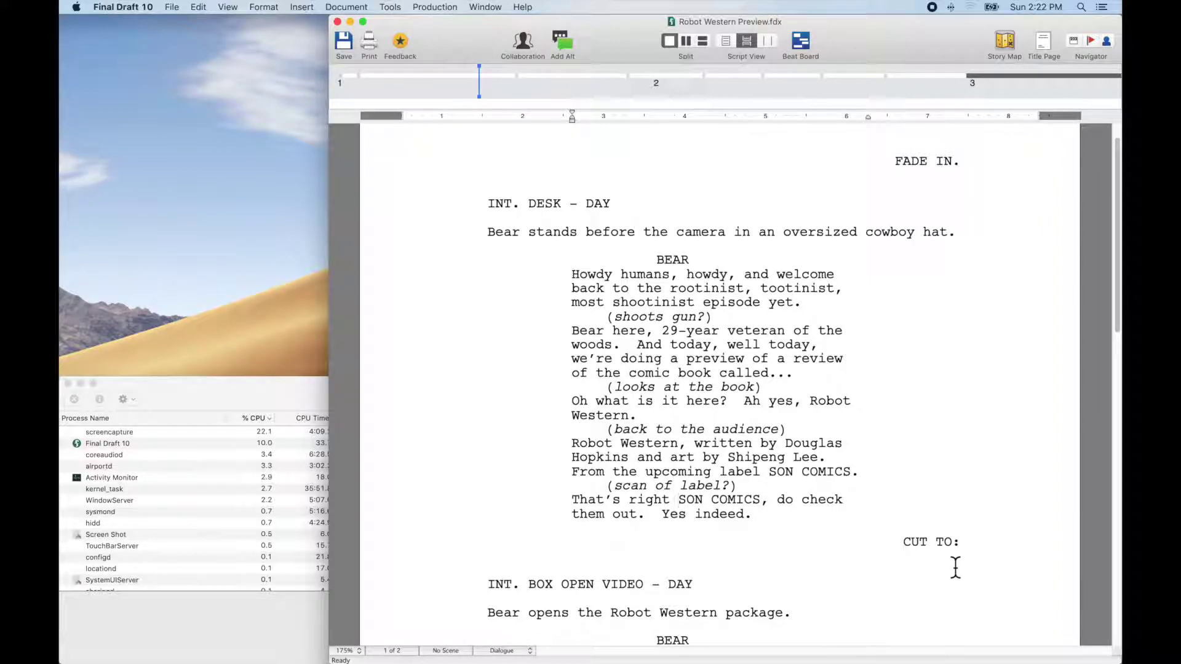
Read the INT. BOX OPEN VIDEO scene of the script
{"action": "scroll", "coordinate": [850, 539], "scroll_direction": "down", "scroll_amount": 4}
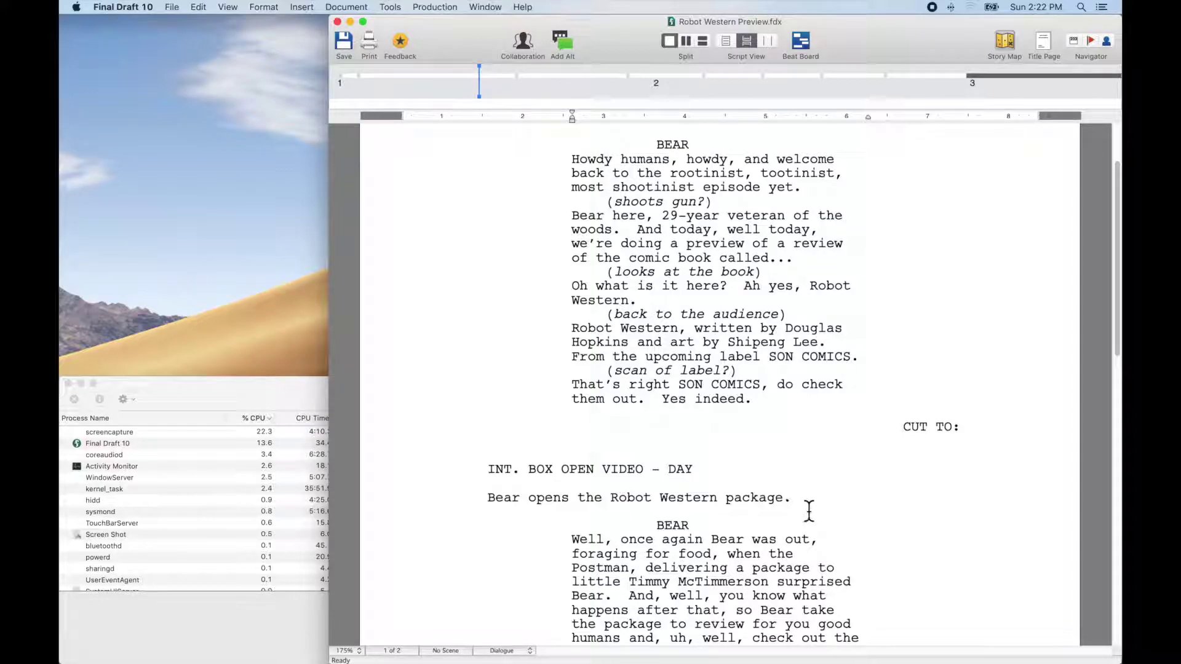
{"action": "scroll", "coordinate": [757, 538], "scroll_direction": "down", "scroll_amount": 6}
{"action": "scroll", "coordinate": [809, 511], "scroll_direction": "down", "scroll_amount": 1}
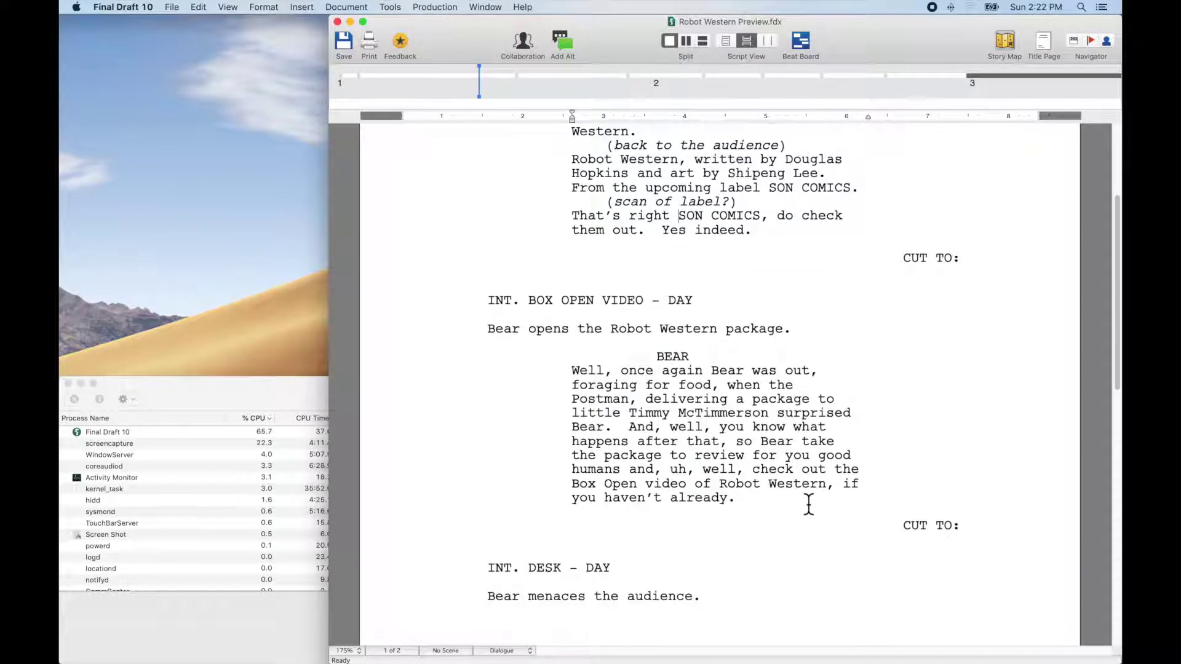
{"action": "scroll", "coordinate": [813, 506], "scroll_direction": "up", "scroll_amount": 3}
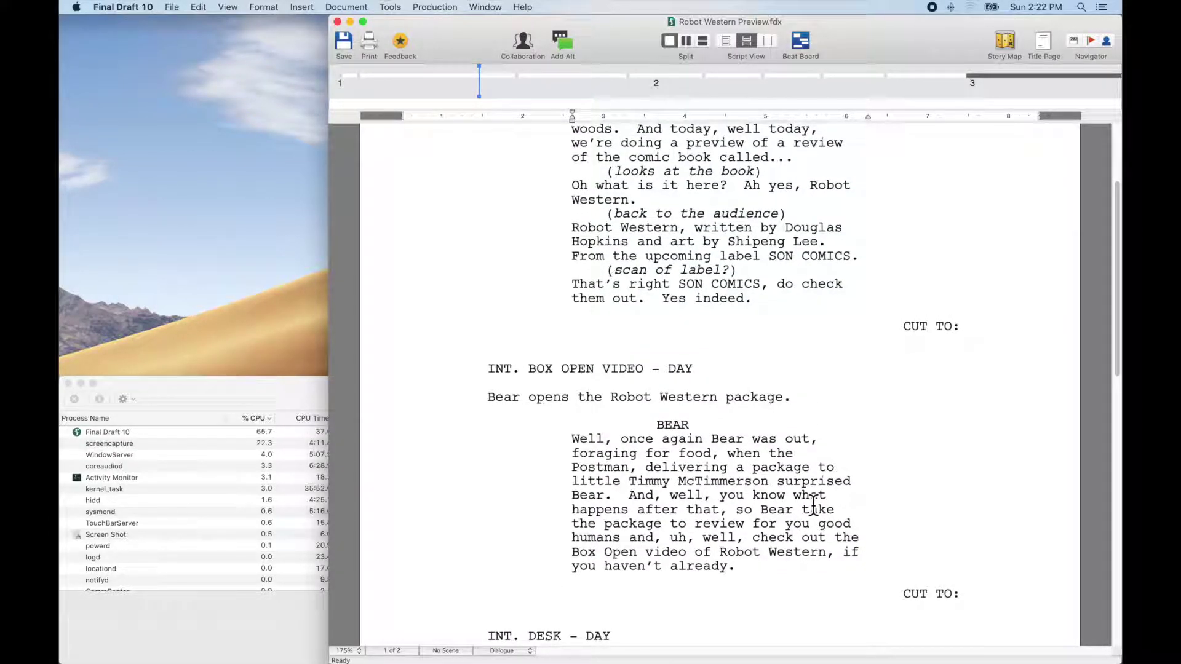
{"action": "scroll", "coordinate": [813, 506], "scroll_direction": "down", "scroll_amount": 3}
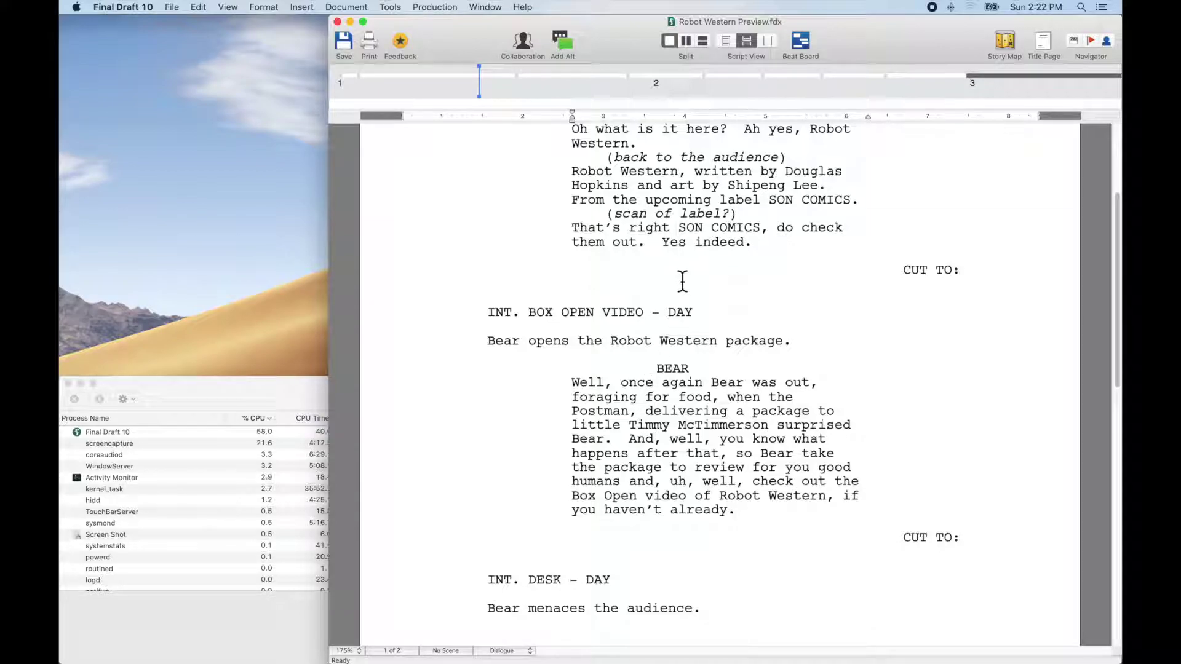
Go through the script's first page again, from the opening desk scene to the scene where Bear menaces the audience
{"action": "scroll", "coordinate": [682, 281], "scroll_direction": "up", "scroll_amount": 8}
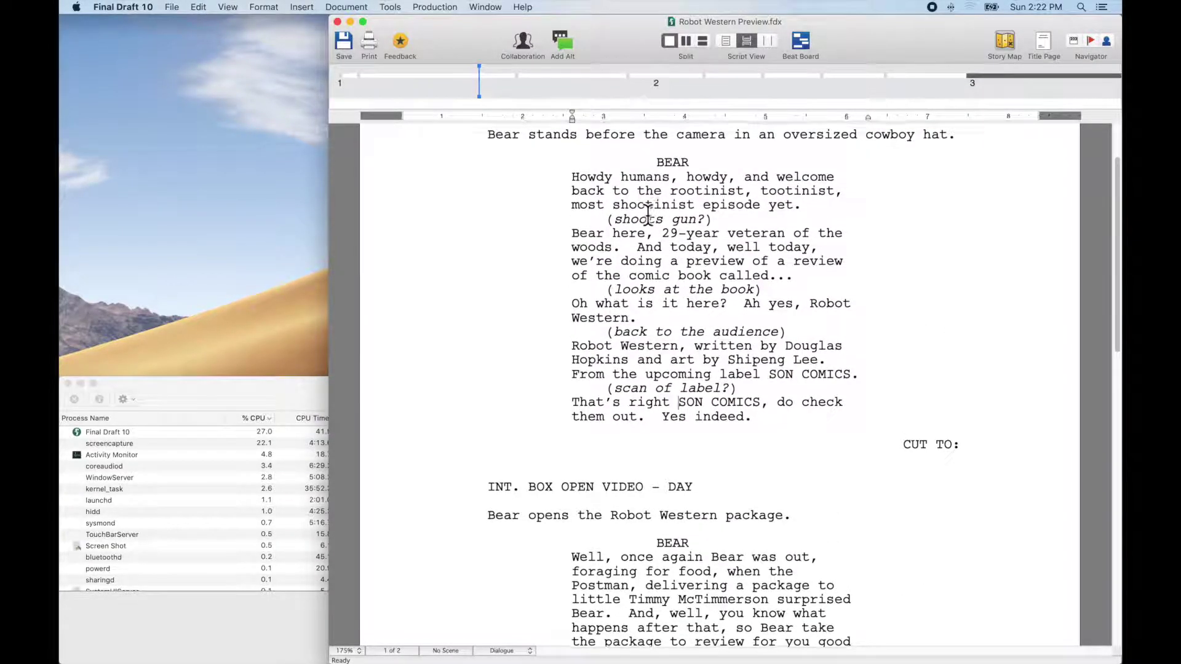
{"action": "scroll", "coordinate": [665, 222], "scroll_direction": "up", "scroll_amount": 6}
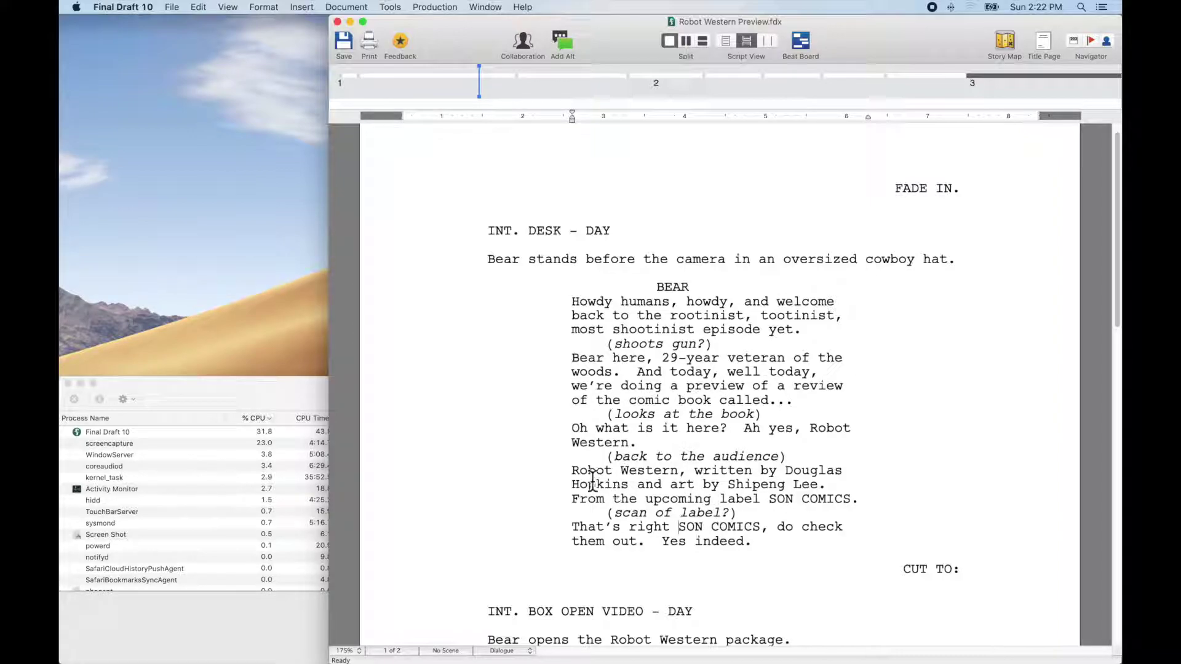
{"action": "scroll", "coordinate": [590, 476], "scroll_direction": "down", "scroll_amount": 3}
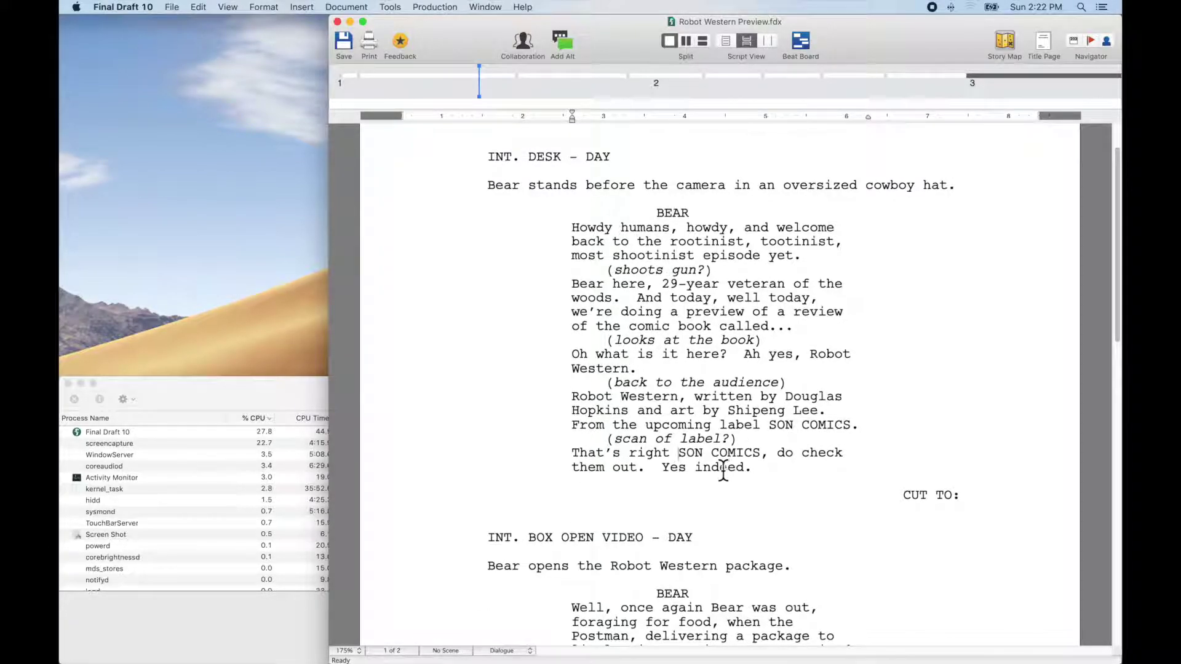
{"action": "scroll", "coordinate": [482, 409], "scroll_direction": "down", "scroll_amount": 5}
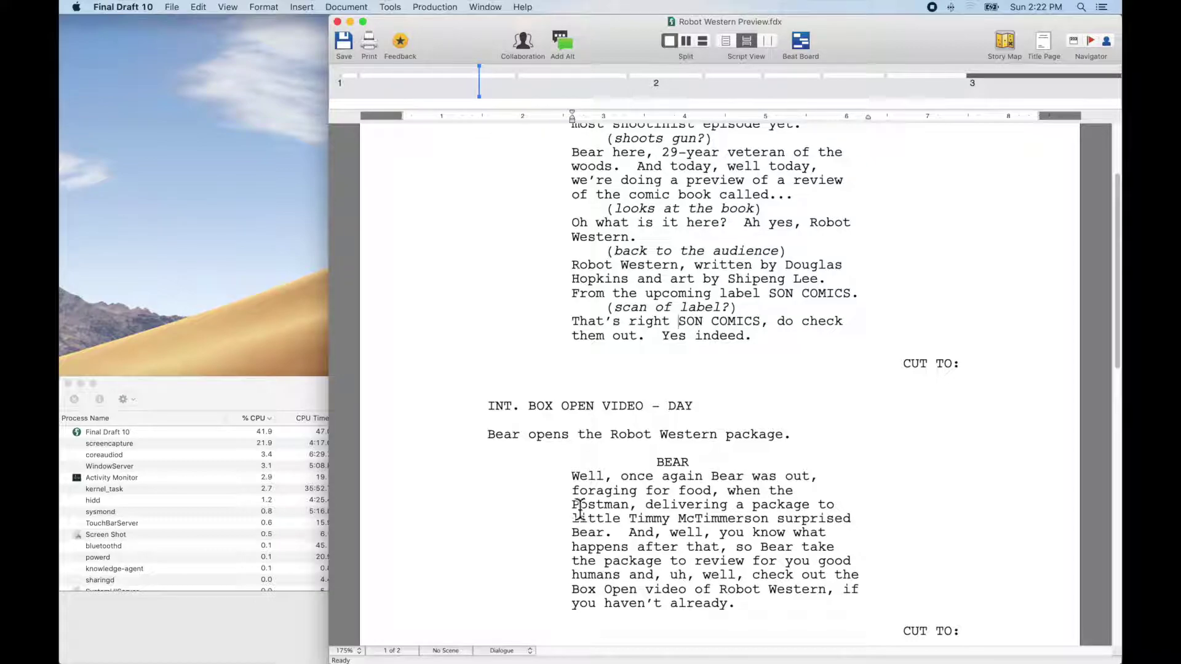
{"action": "scroll", "coordinate": [580, 509], "scroll_direction": "down", "scroll_amount": 7}
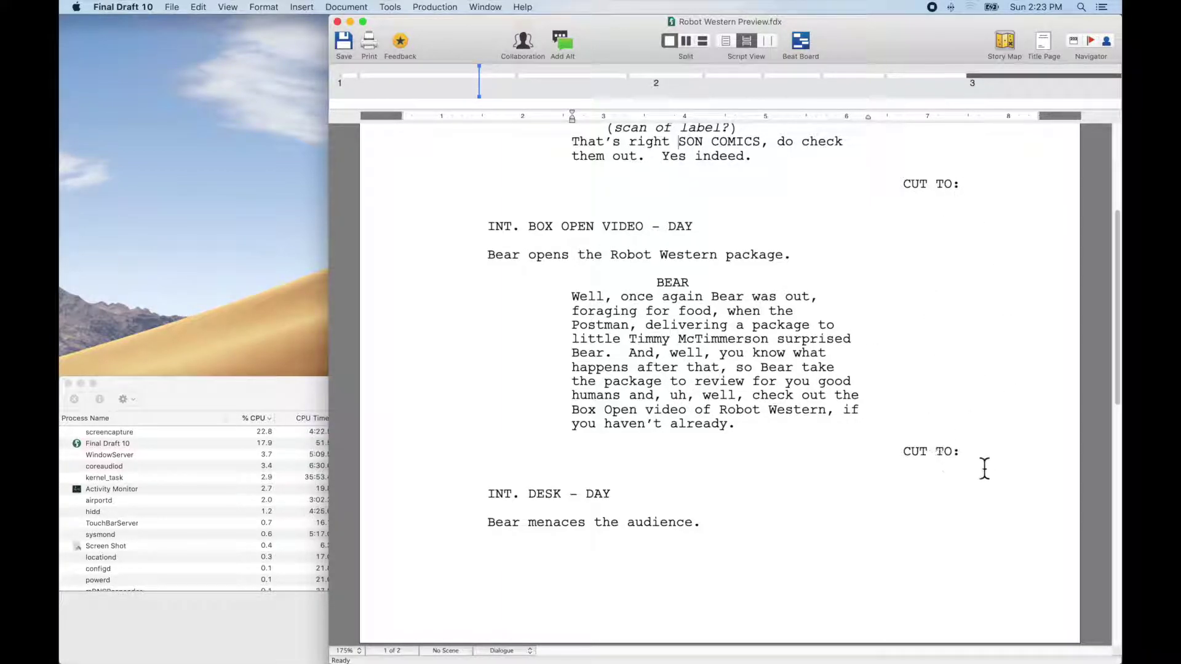
Read page 2 of the script, from the INT. PAGE 8 scene to the closing FADE OUT, and return to the first page
{"action": "scroll", "coordinate": [951, 458], "scroll_direction": "down", "scroll_amount": 10}
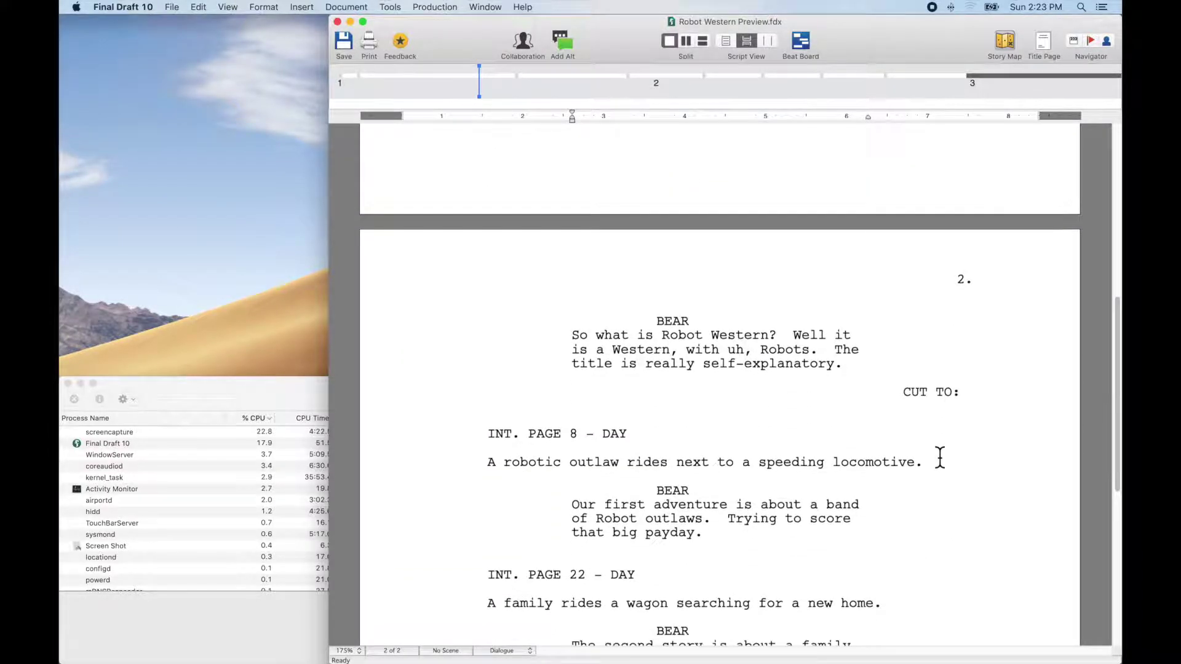
{"action": "scroll", "coordinate": [857, 443], "scroll_direction": "down", "scroll_amount": 3}
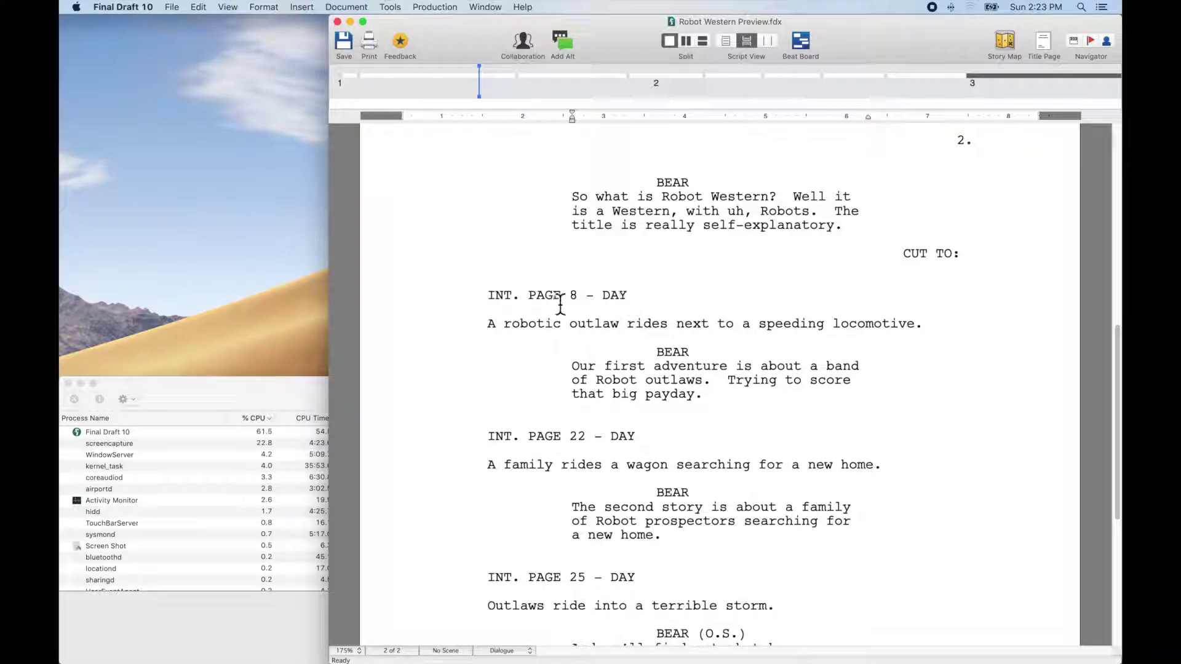
{"action": "scroll", "coordinate": [628, 344], "scroll_direction": "down", "scroll_amount": 2}
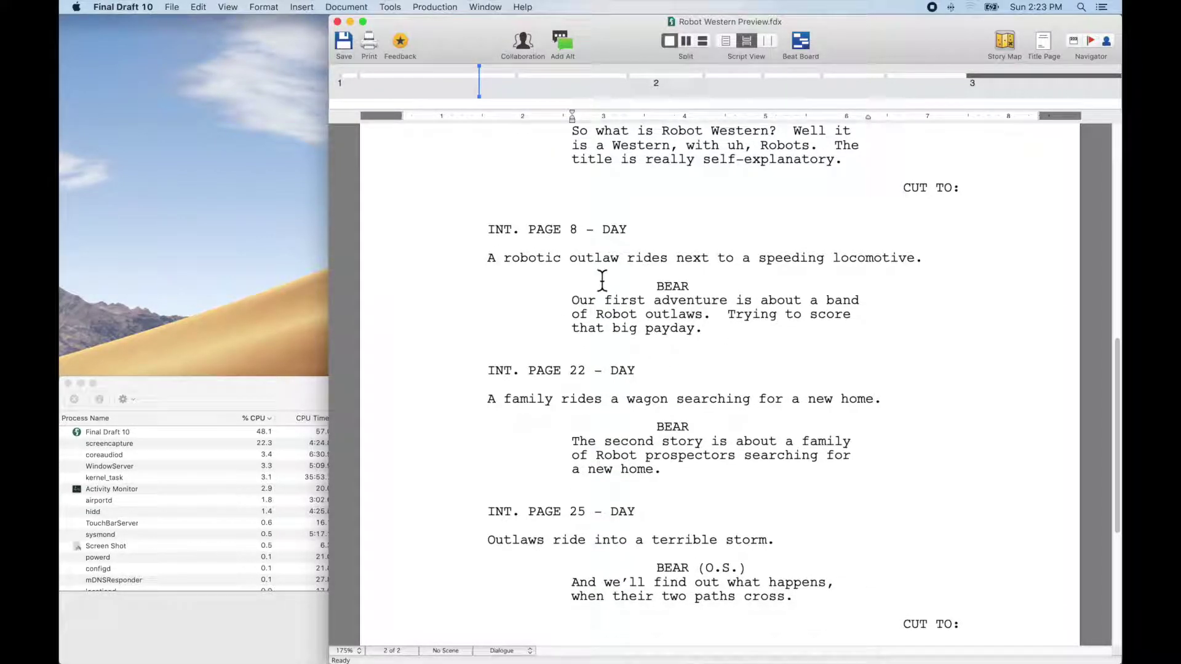
{"action": "scroll", "coordinate": [966, 431], "scroll_direction": "down", "scroll_amount": 5}
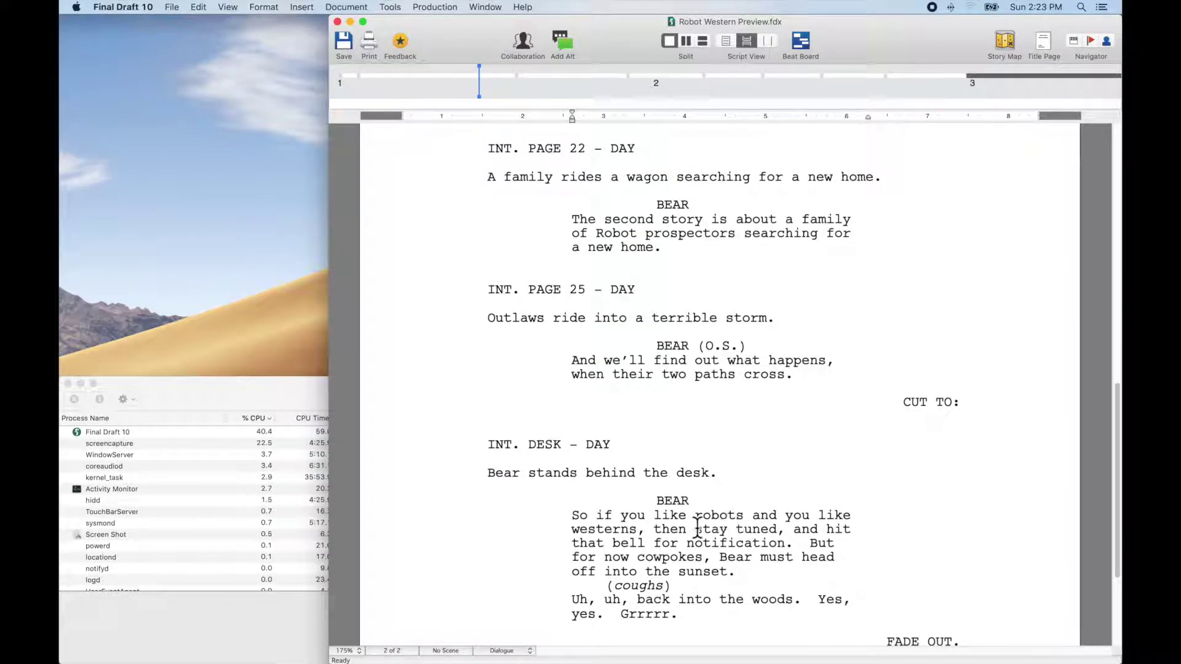
{"action": "scroll", "coordinate": [801, 547], "scroll_direction": "down", "scroll_amount": 1}
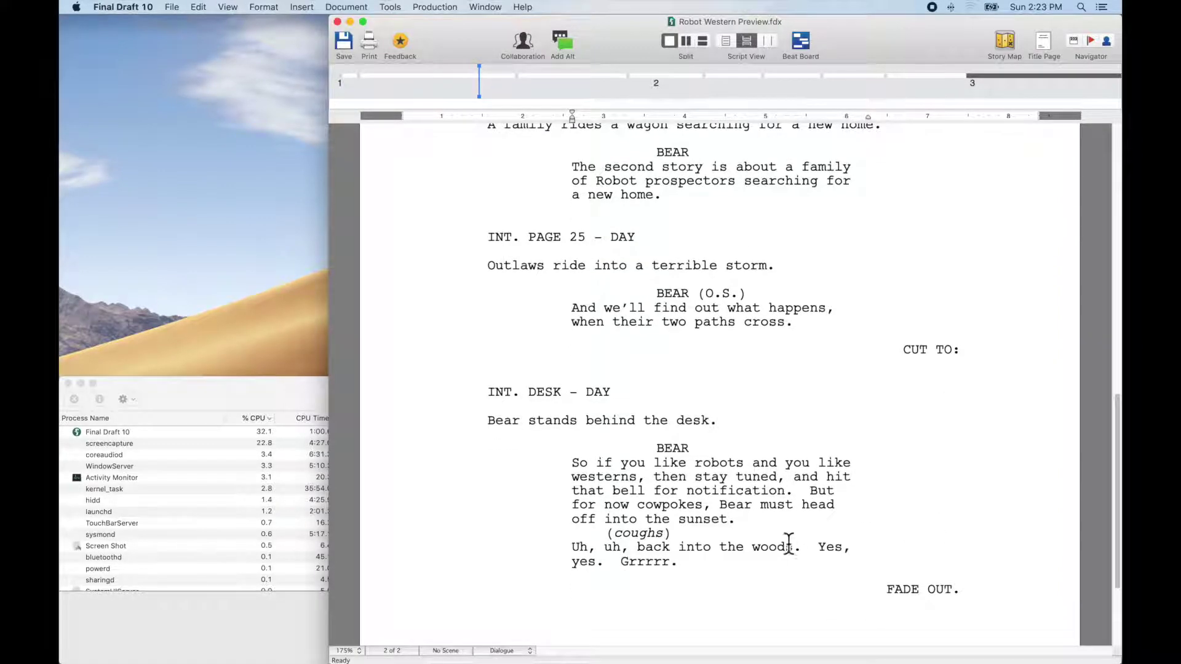
{"action": "scroll", "coordinate": [763, 469], "scroll_direction": "up", "scroll_amount": 15}
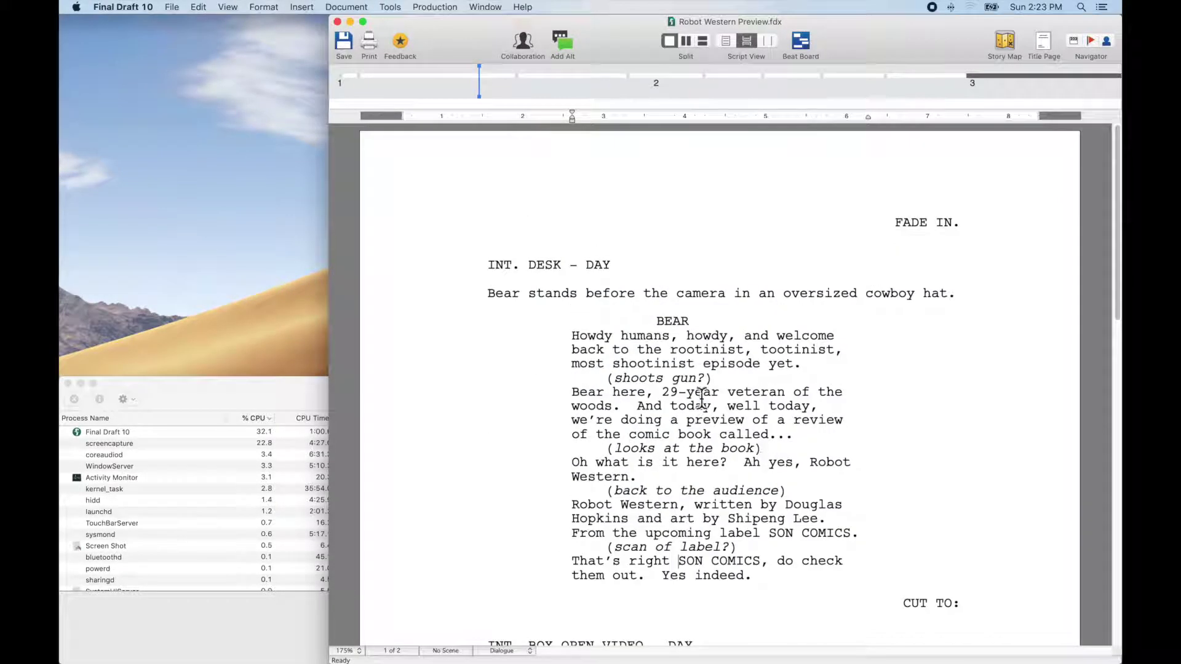
{"action": "scroll", "coordinate": [786, 399], "scroll_direction": "down", "scroll_amount": 6}
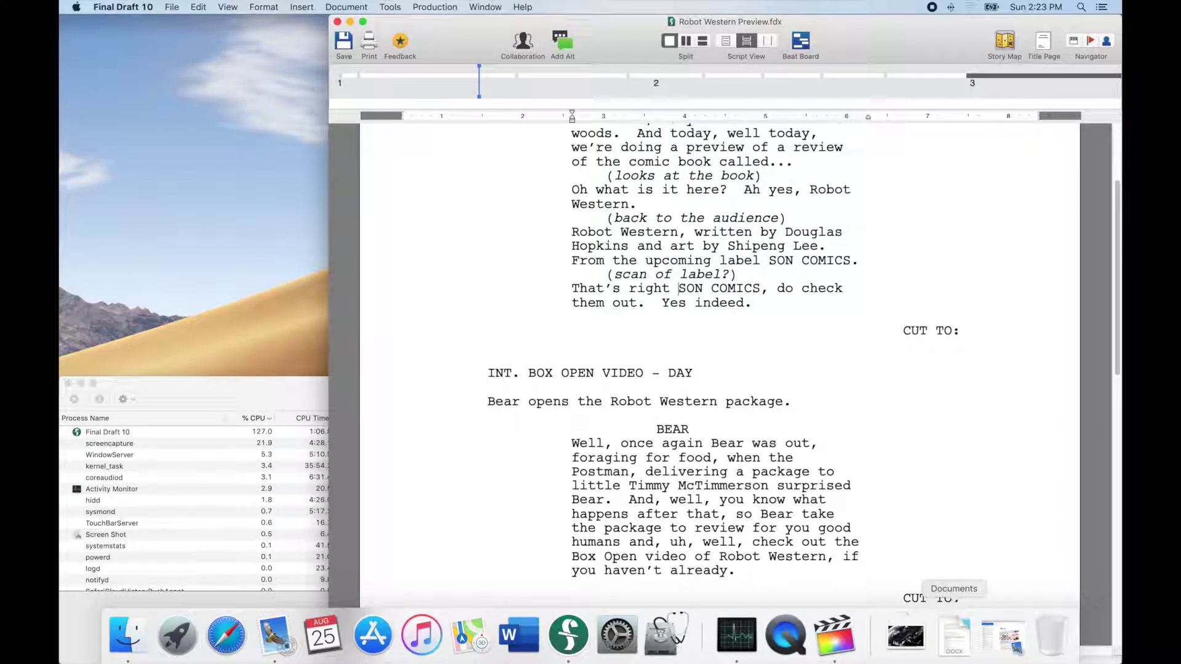
Switch back to Final Cut Pro and collapse the Aug 25, 2019 and Aug 21, 2019 clip groups in the browser
{"action": "left_click", "coordinate": [840, 649]}
{"action": "key", "text": "s"}
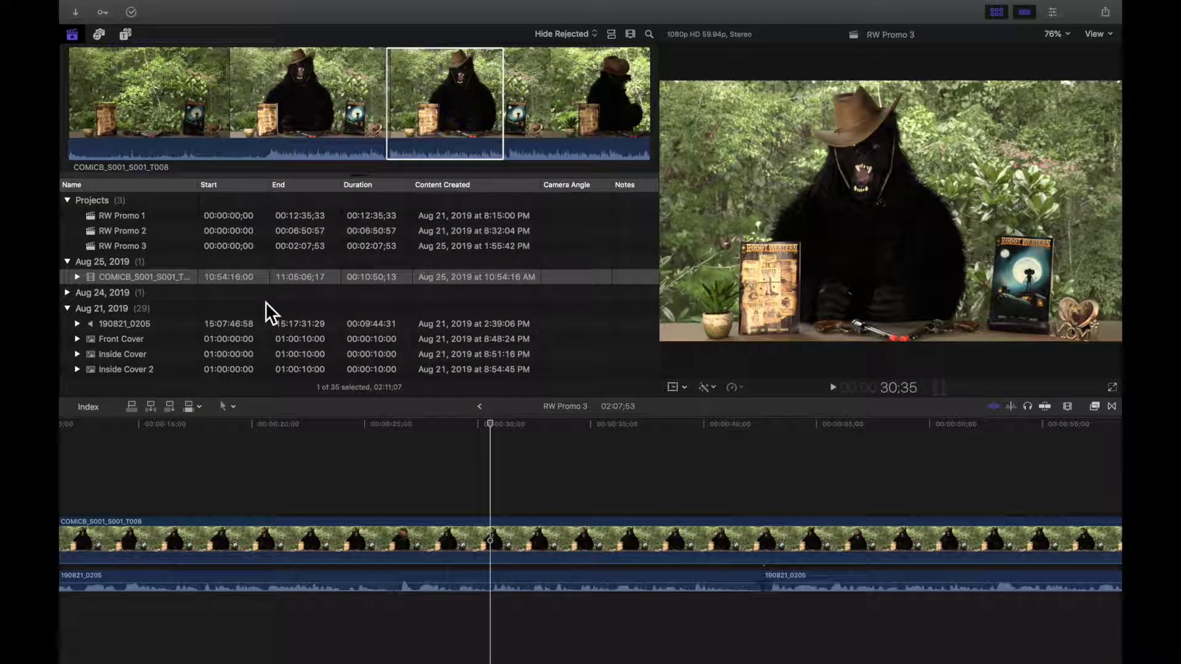
{"action": "left_click", "coordinate": [68, 262]}
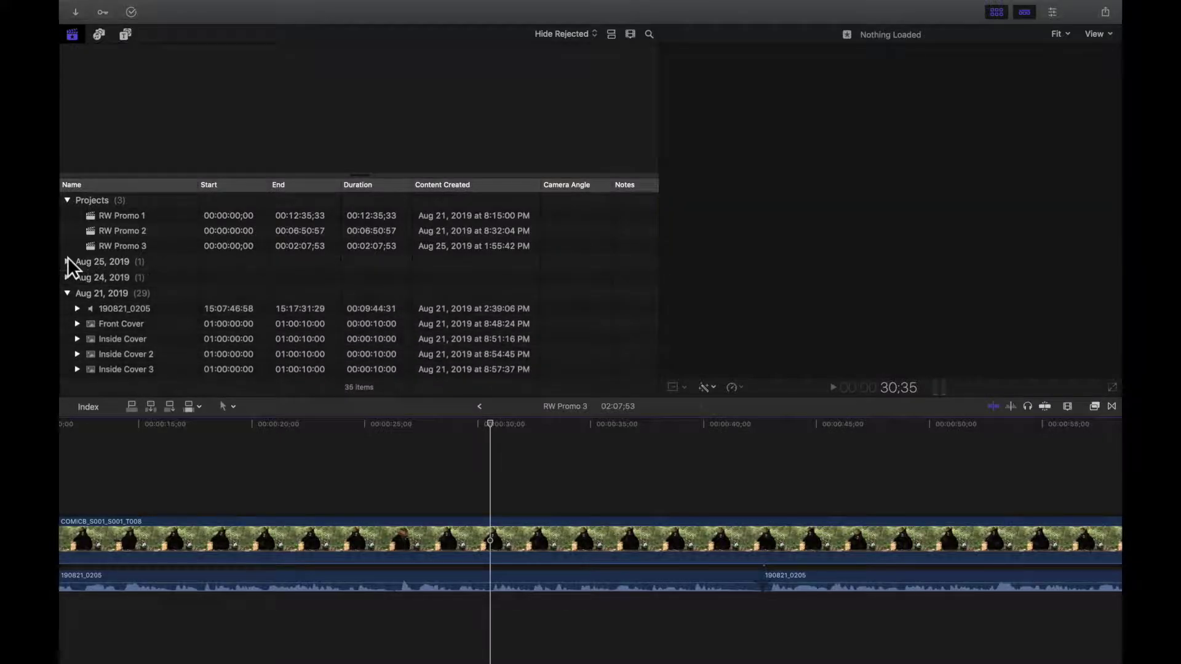
{"action": "left_click", "coordinate": [68, 293]}
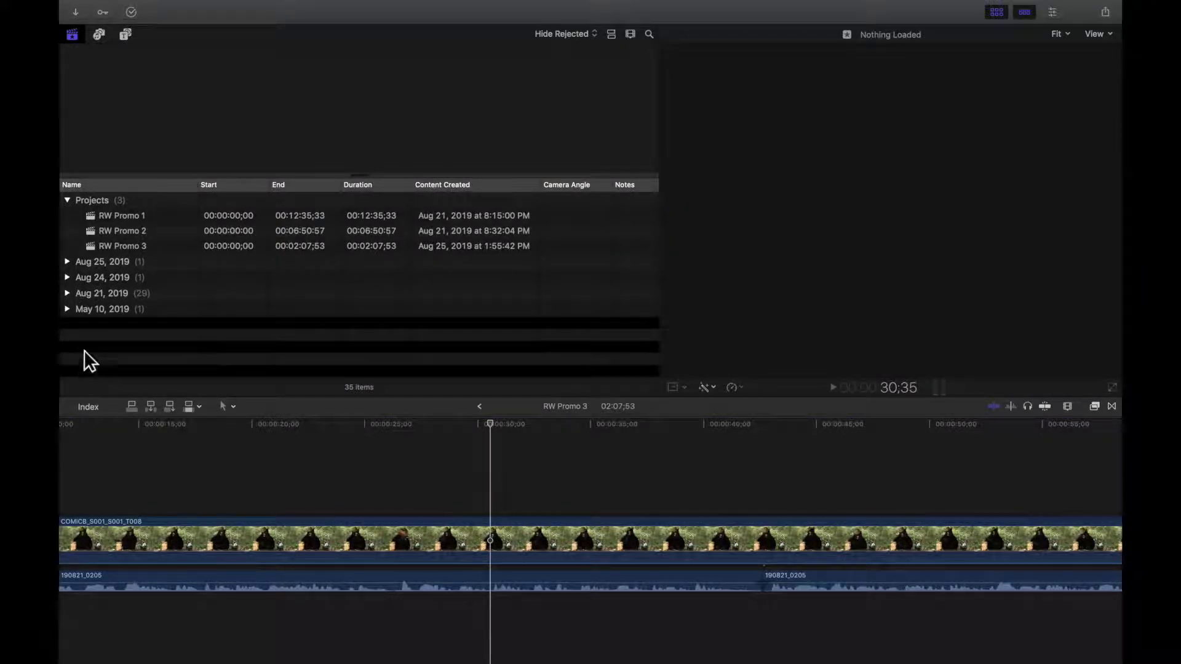
Expand the May 10, 2019 group in the browser and select the SHGINF_S001_S001_T010 clip
{"action": "left_click", "coordinate": [69, 308]}
{"action": "left_click", "coordinate": [124, 323]}
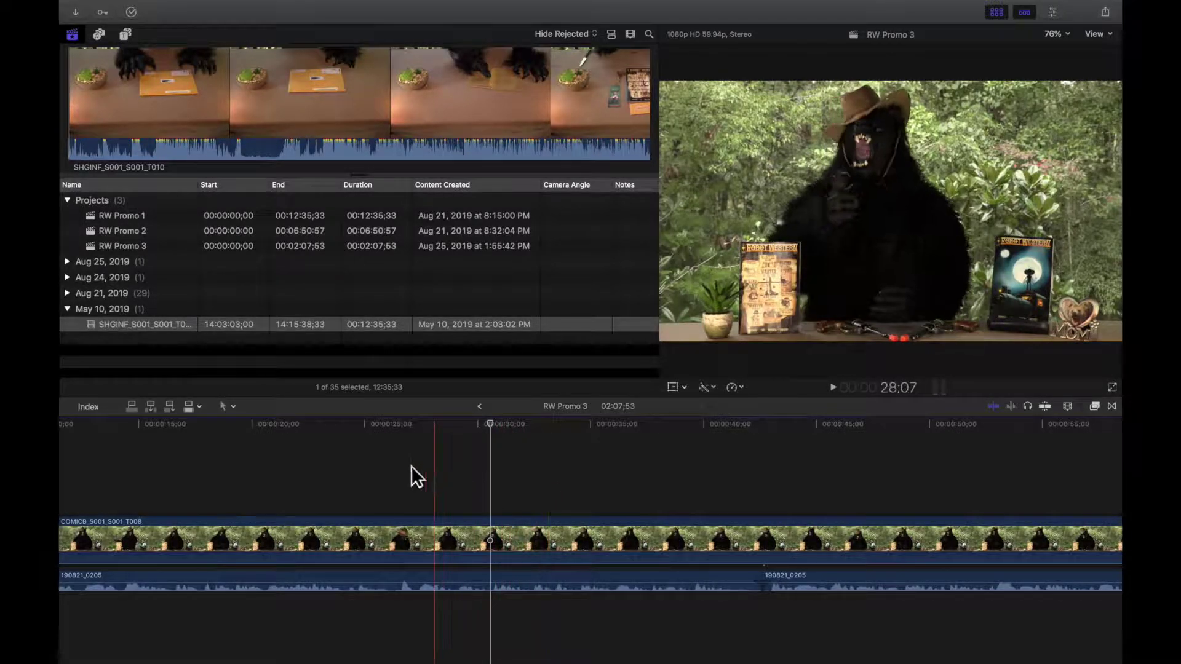
Play RW Promo 3 from about 20;57, skipping ahead to the section around 43 to 47 seconds, to locate cutaway points
{"action": "scroll", "coordinate": [329, 462], "scroll_direction": "left", "scroll_amount": 3}
{"action": "left_click", "coordinate": [310, 463]}
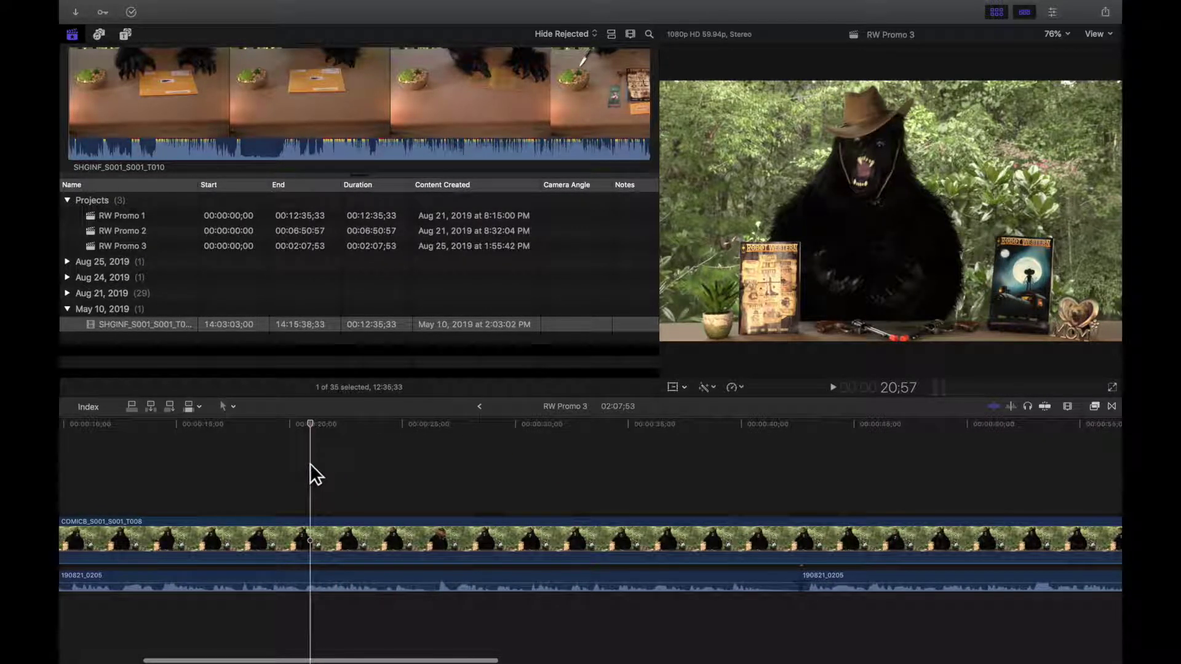
{"action": "key", "text": "space"}
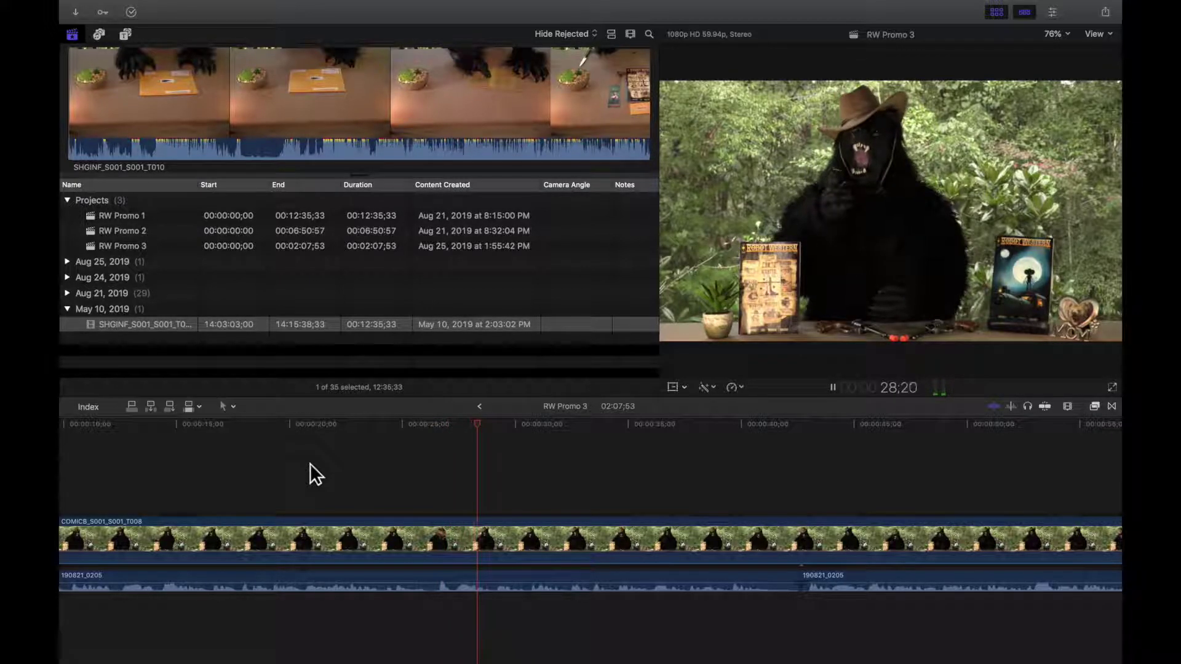
{"action": "key", "text": "space"}
{"action": "key", "text": "super+minus"}
{"action": "key", "text": "space"}
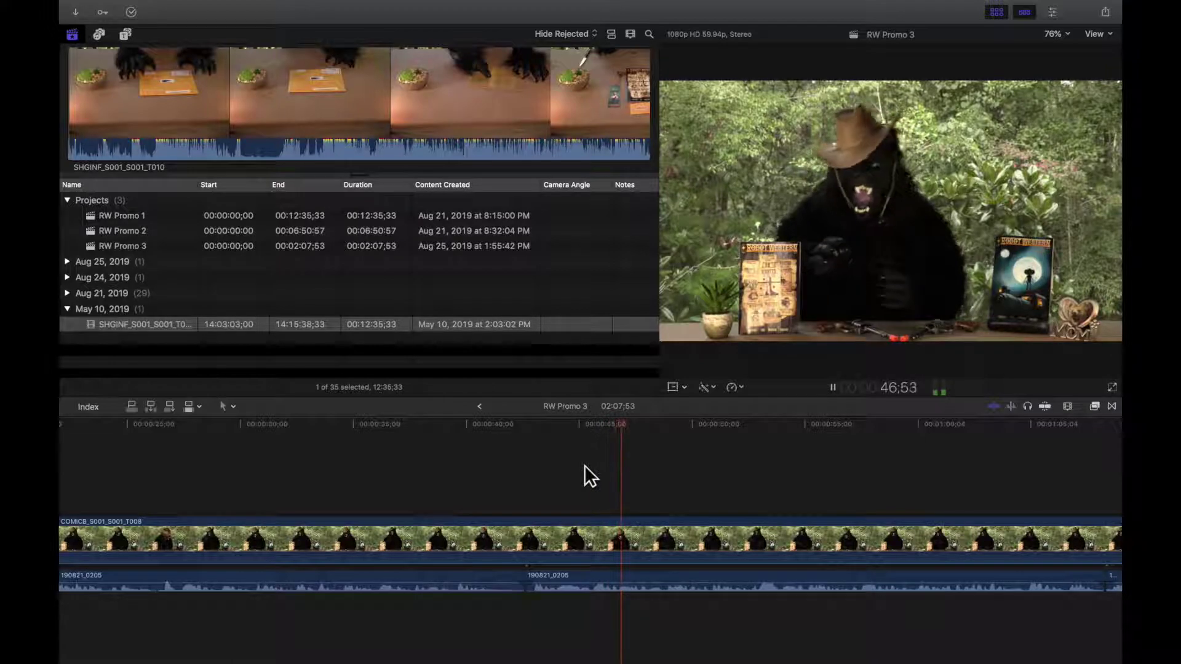
{"action": "key", "text": "space"}
{"action": "left_click", "coordinate": [529, 465]}
{"action": "key", "text": "space"}
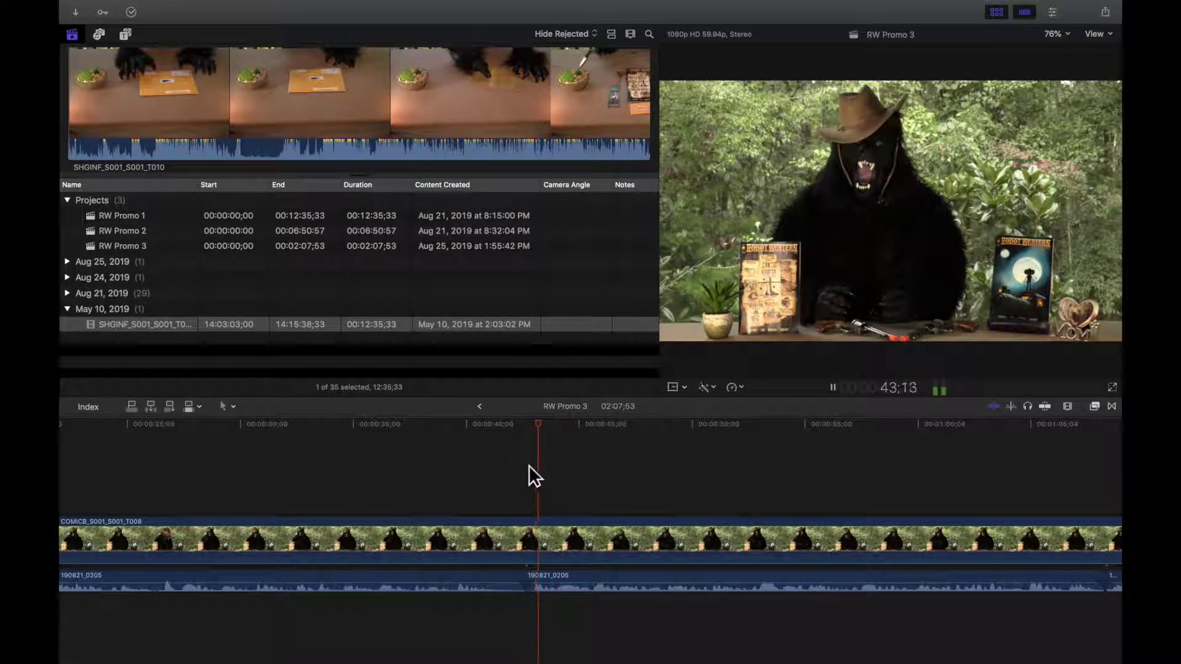
{"action": "left_click", "coordinate": [523, 466]}
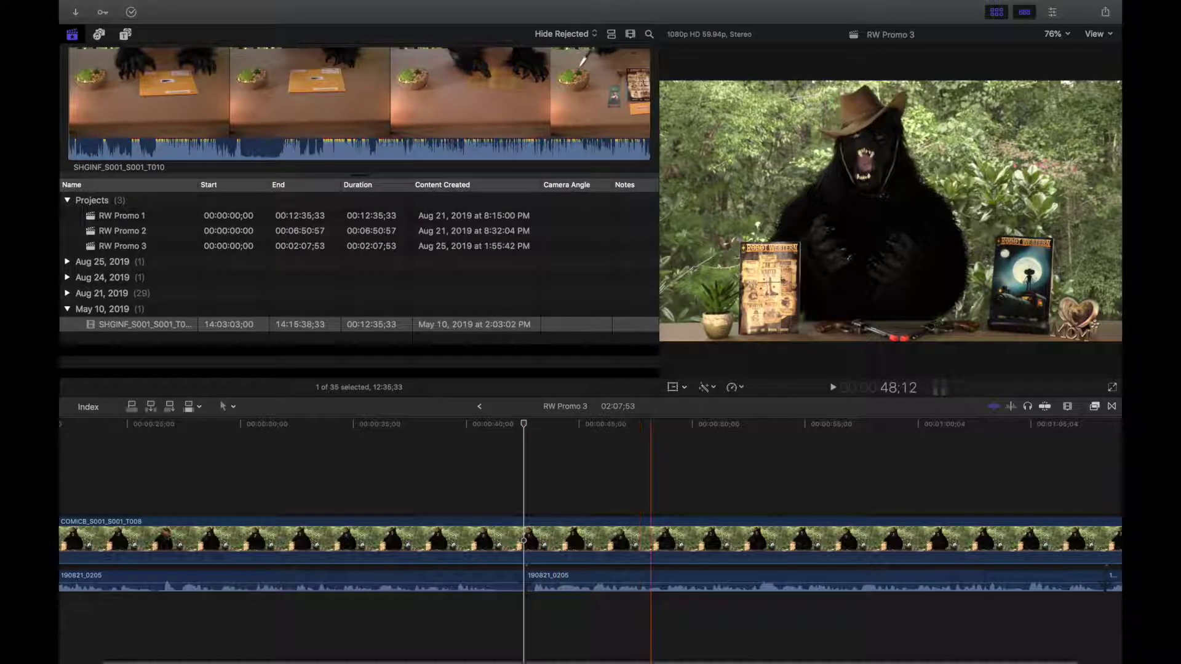
Switch to Final Draft to check the script's lead-in to the INT. BOX OPEN VIDEO scene, and return to Final Cut Pro
{"action": "mouse_move", "coordinate": [898, 652]}
{"action": "left_click", "coordinate": [567, 637]}
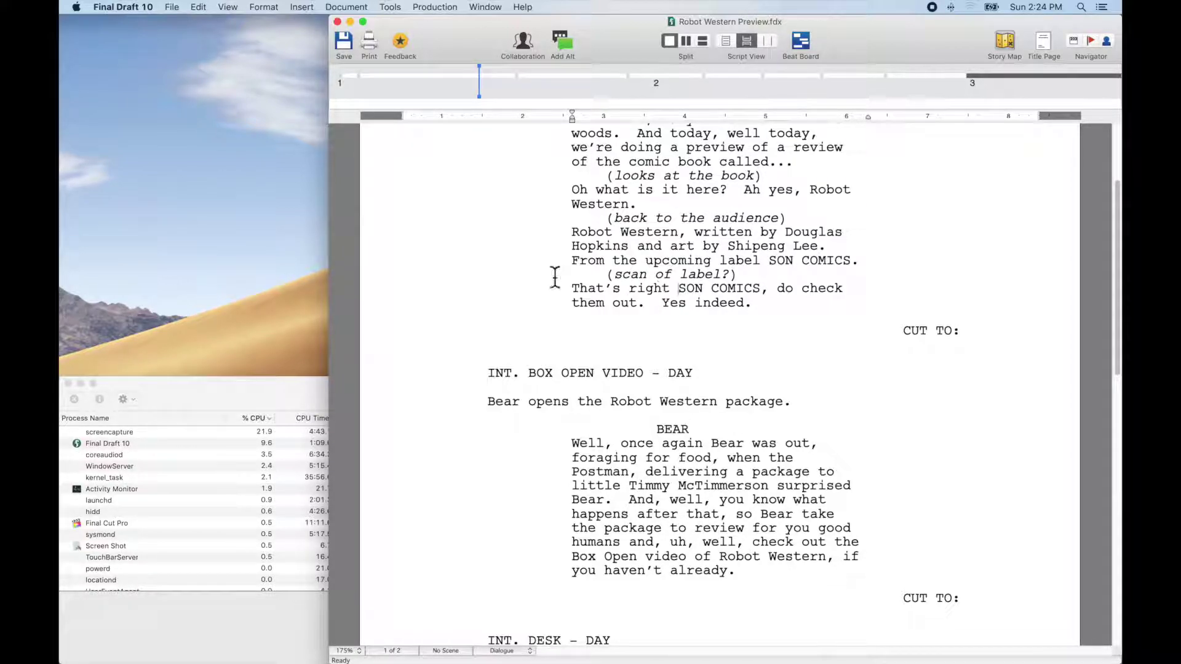
{"action": "left_click", "coordinate": [829, 641]}
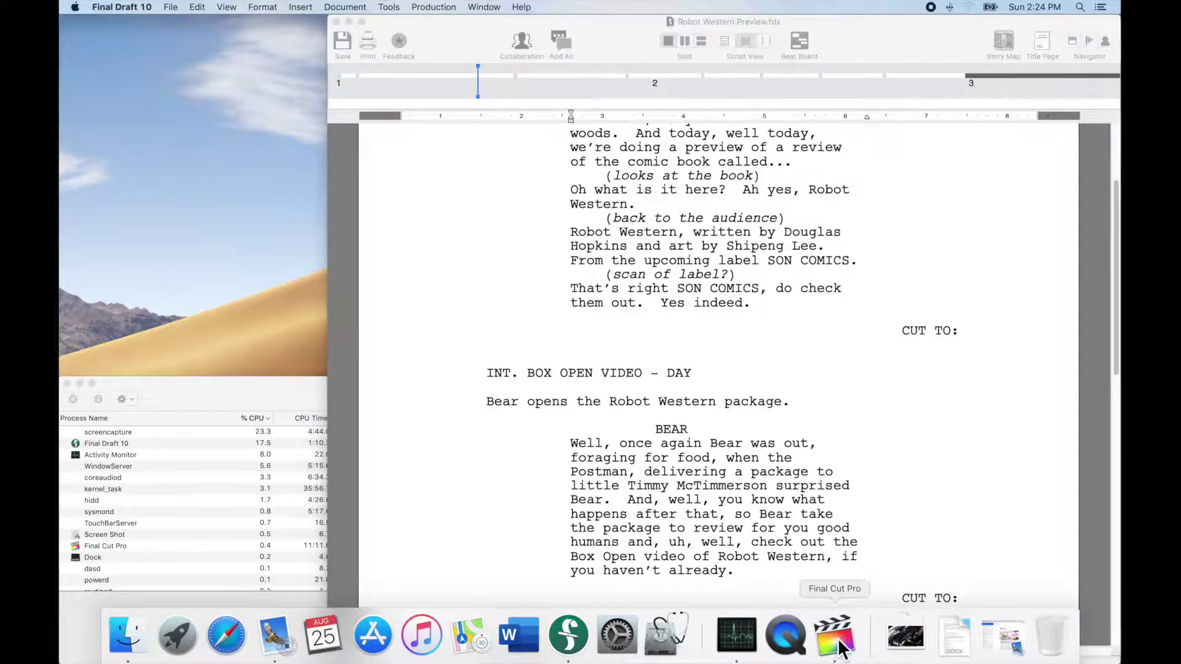
Play RW Promo 3 through to about 1:08 and replay from 57;30, parking the playhead near 1:00;56
{"action": "key", "text": "space"}
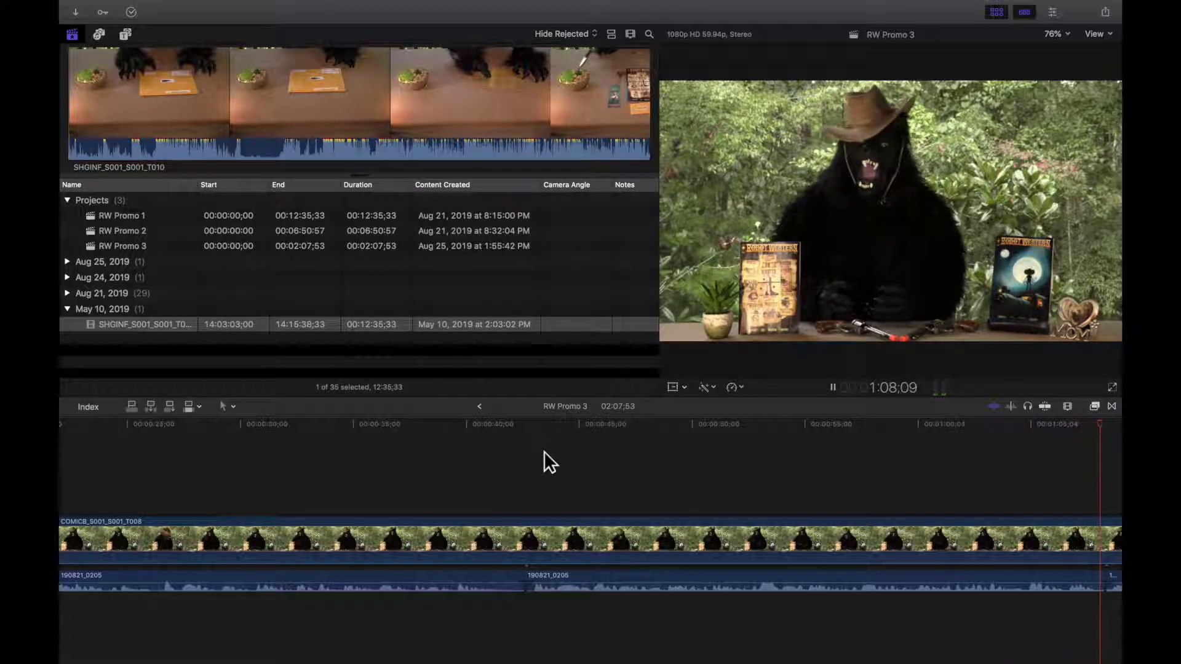
{"action": "key", "text": "space"}
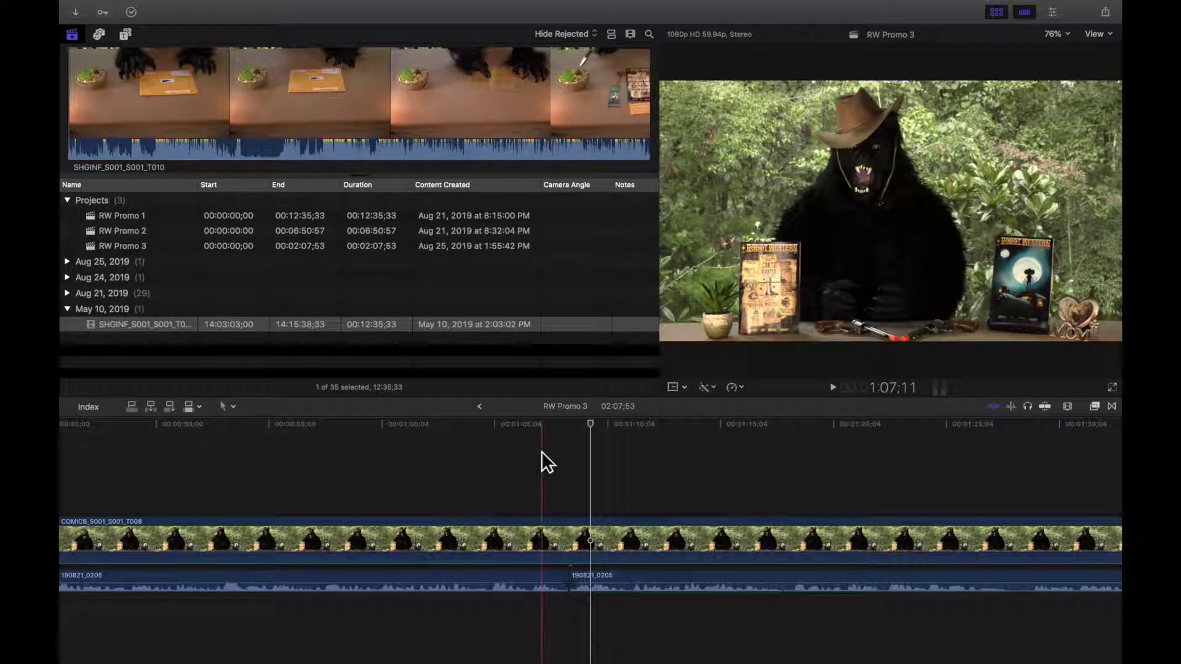
{"action": "left_click", "coordinate": [325, 460]}
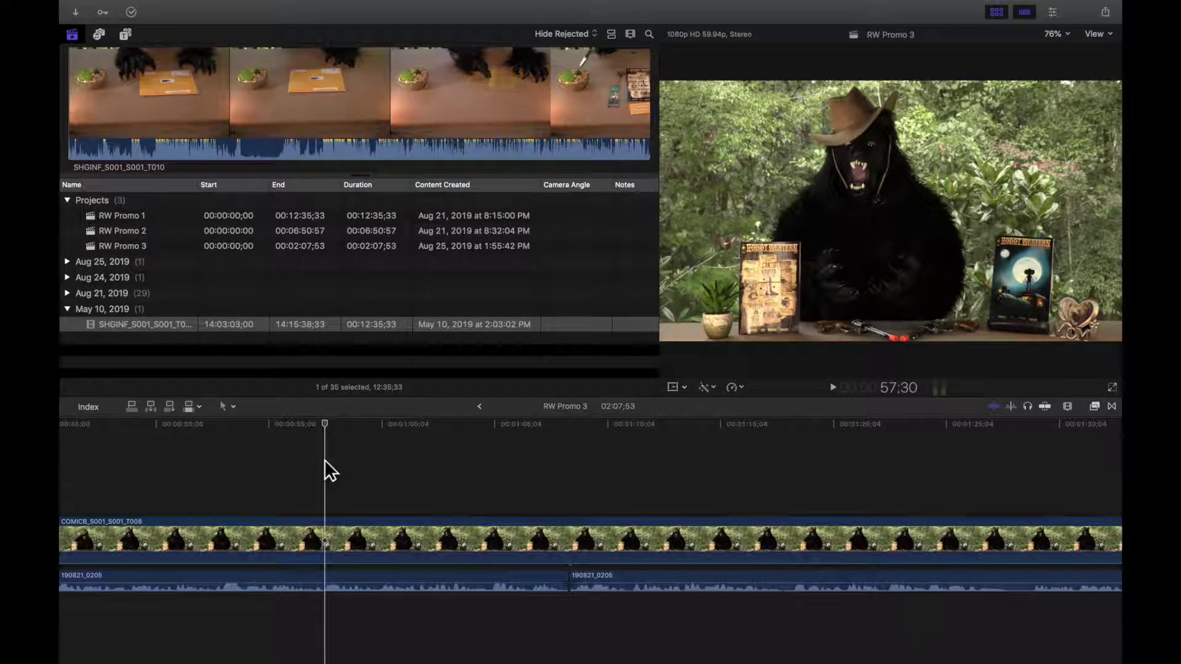
{"action": "key", "text": "space"}
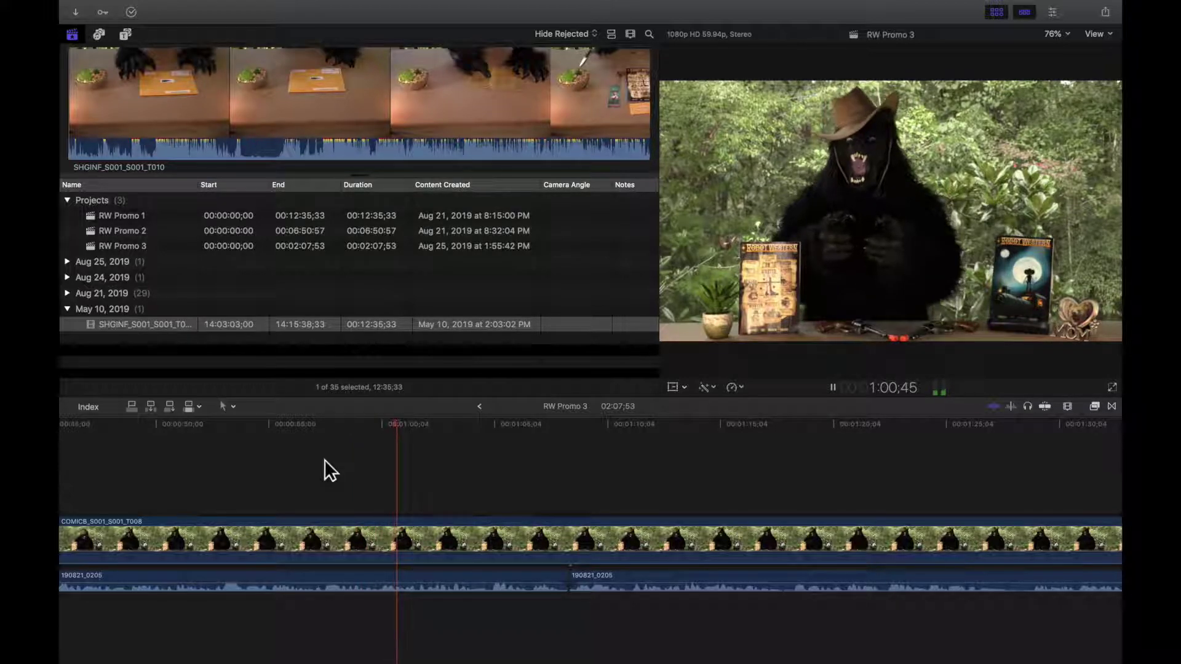
{"action": "key", "text": "space"}
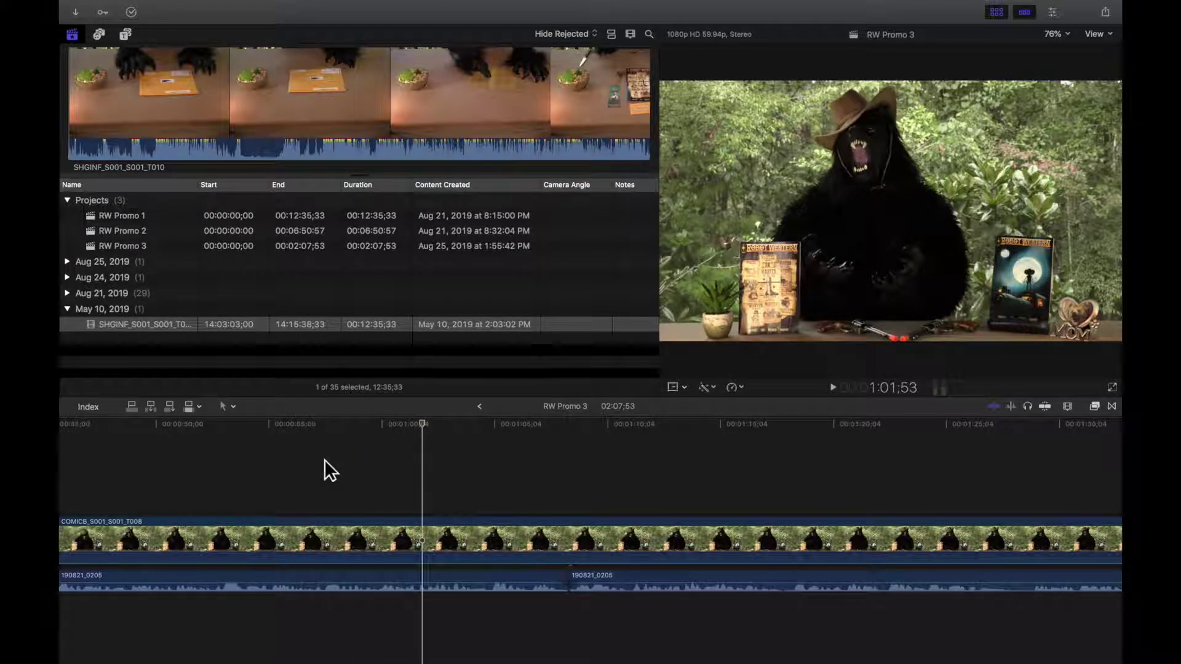
{"action": "left_click", "coordinate": [400, 463]}
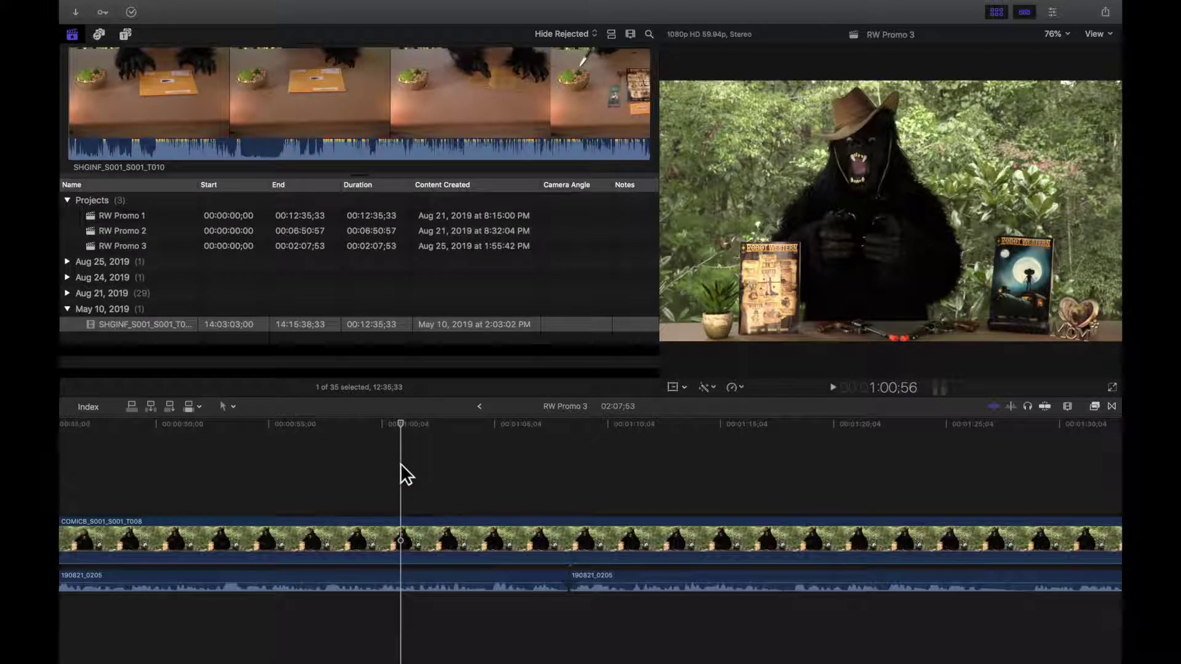
Replay short passages between about 1:00 and 1:03 to pinpoint the cut point, parking the playhead near 1:02
{"action": "key", "text": "super+equal"}
{"action": "key", "text": "super+equal"}
{"action": "key", "text": "super+equal"}
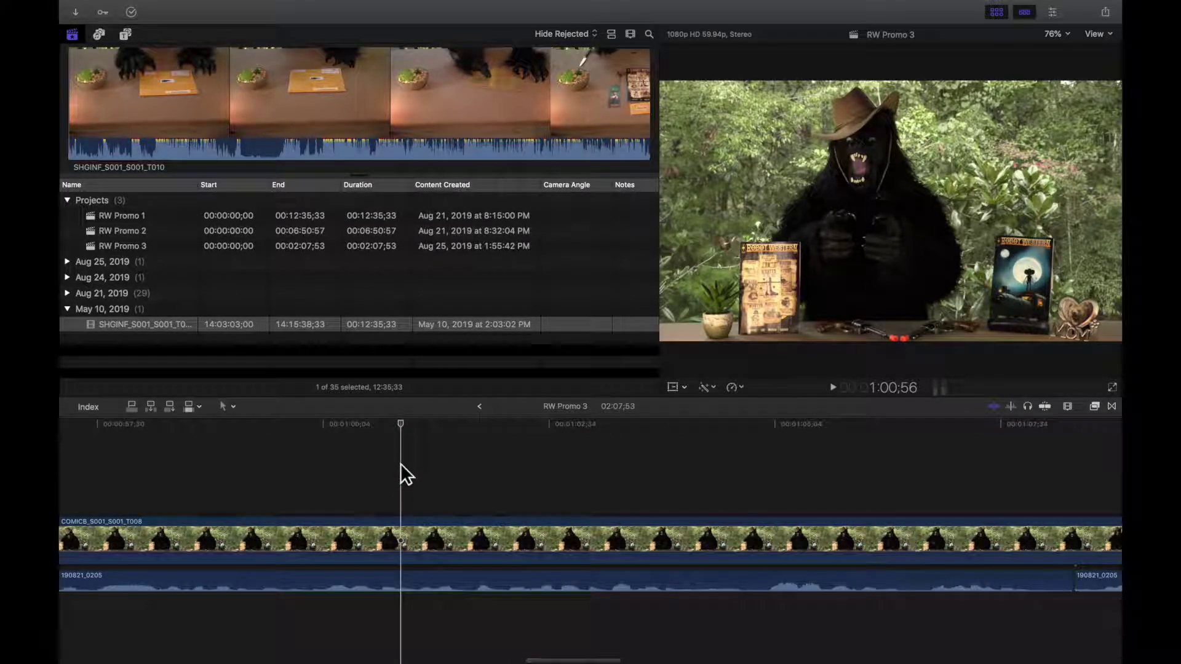
{"action": "left_click", "coordinate": [250, 463]}
{"action": "key", "text": "space"}
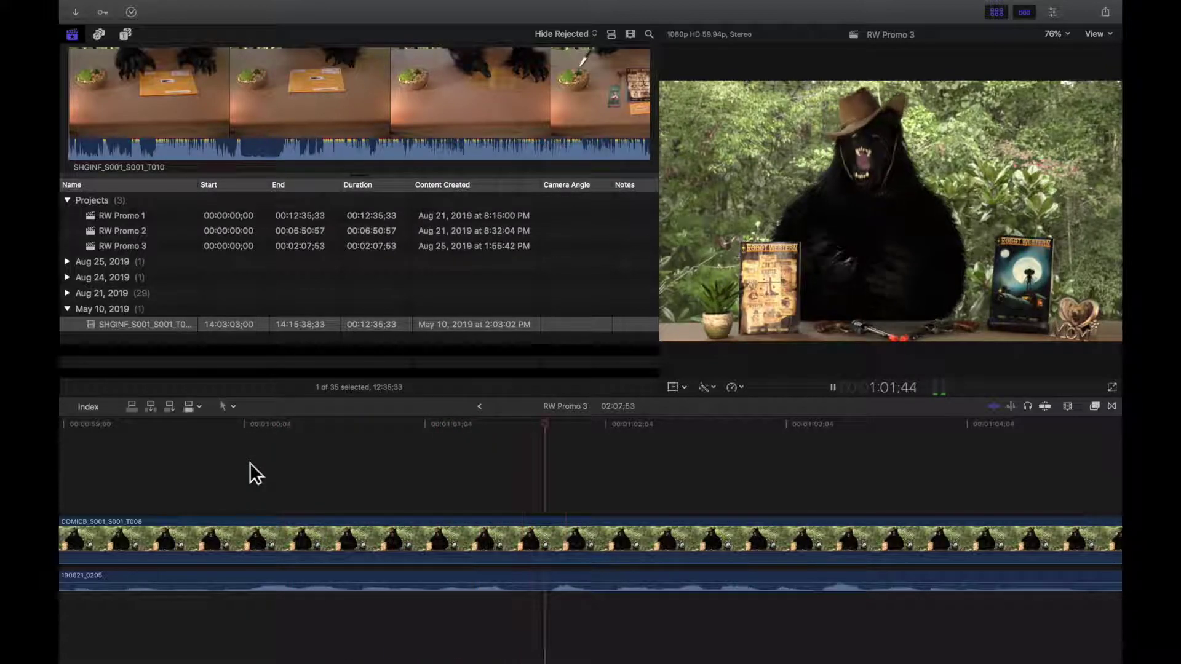
{"action": "key", "text": "space"}
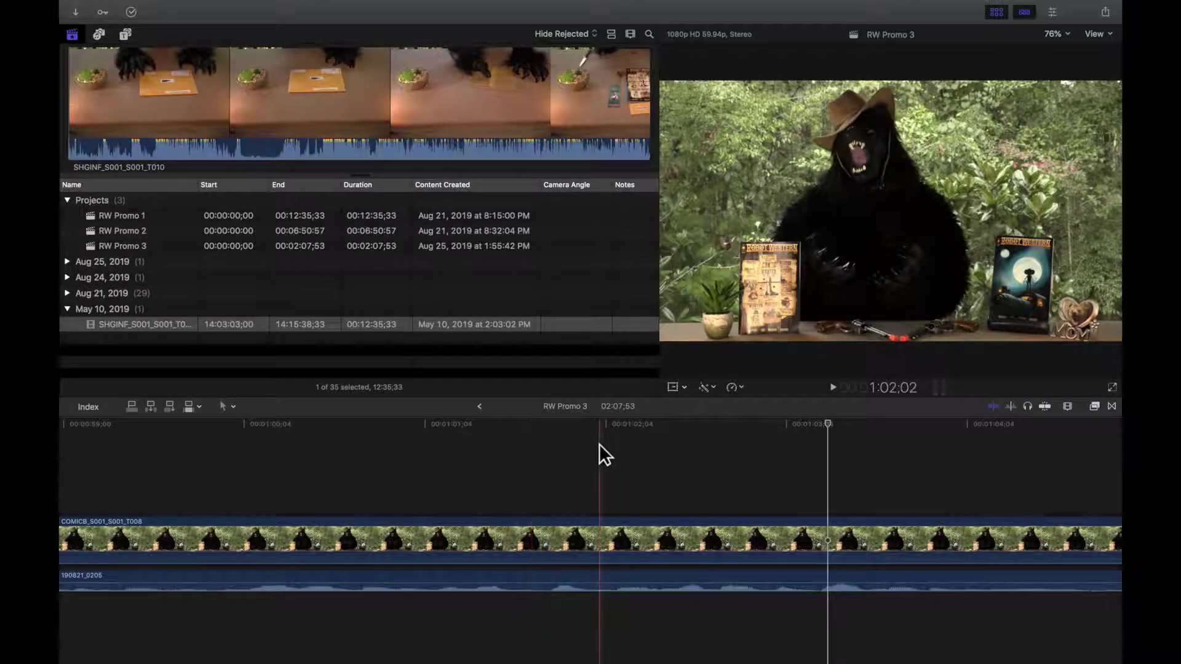
{"action": "left_click", "coordinate": [508, 449]}
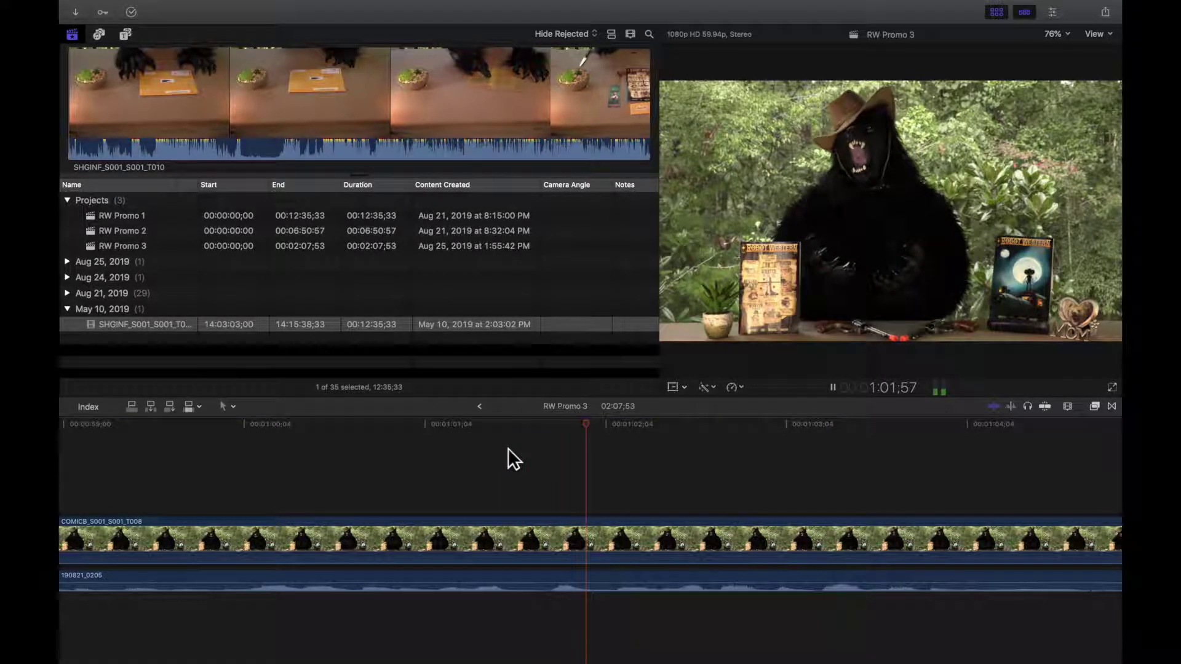
{"action": "key", "text": "space"}
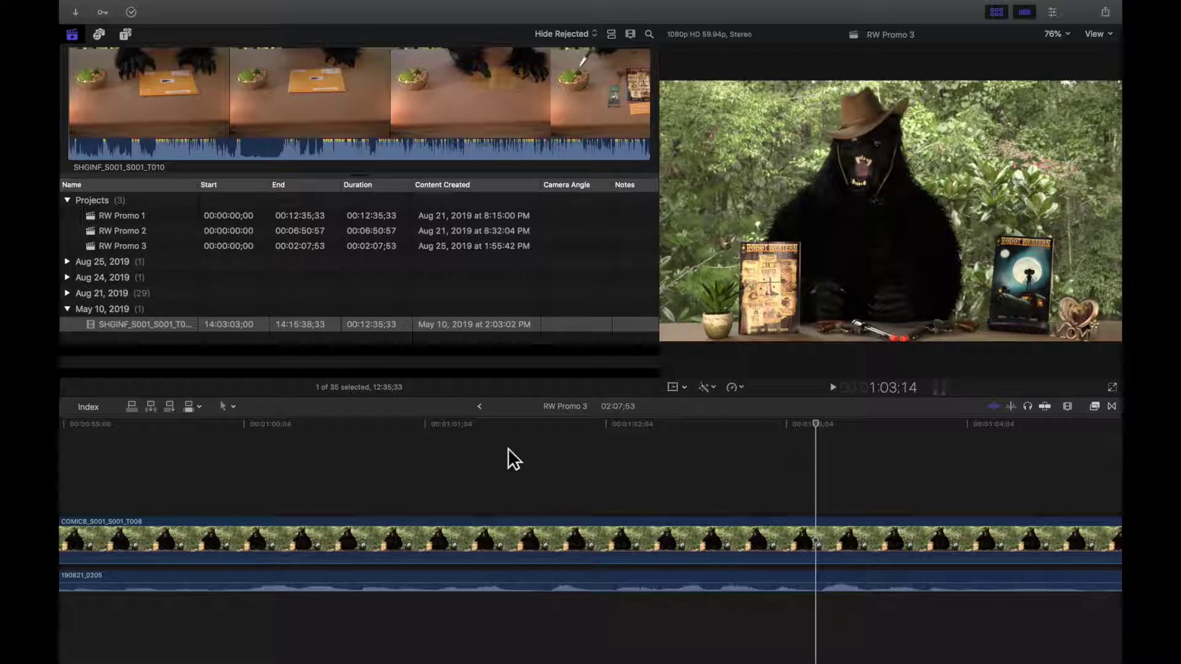
{"action": "left_click", "coordinate": [662, 449]}
{"action": "key", "text": "space"}
{"action": "key", "text": "space"}
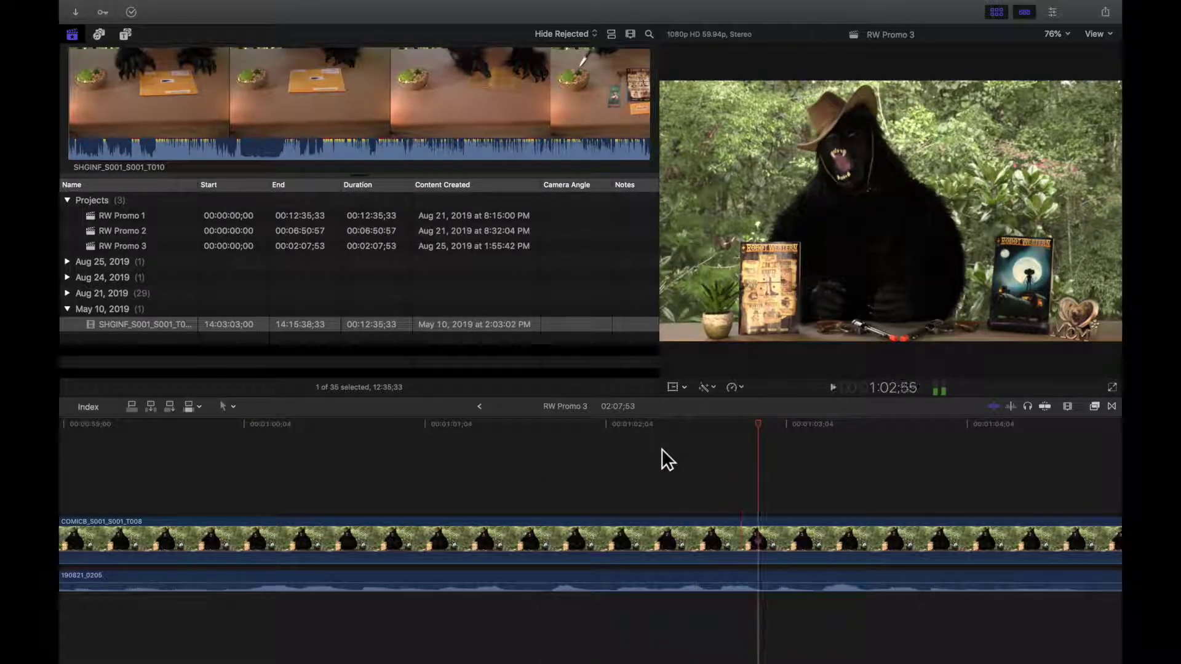
{"action": "left_click", "coordinate": [666, 450]}
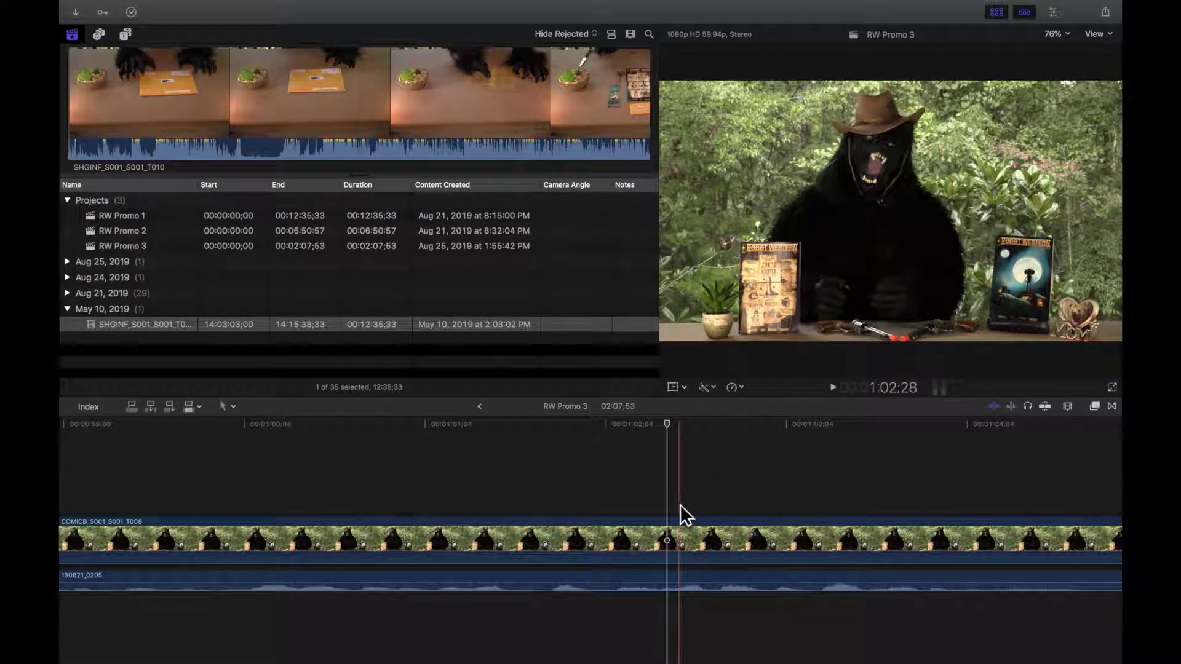
Split the COMICB_S001_S001_T008 video clip at about 1:02;28 with the Blade tool and return to the Select tool
{"action": "scroll", "coordinate": [652, 487], "scroll_direction": "right", "scroll_amount": 10}
{"action": "scroll", "coordinate": [652, 487], "scroll_direction": "left", "scroll_amount": 8}
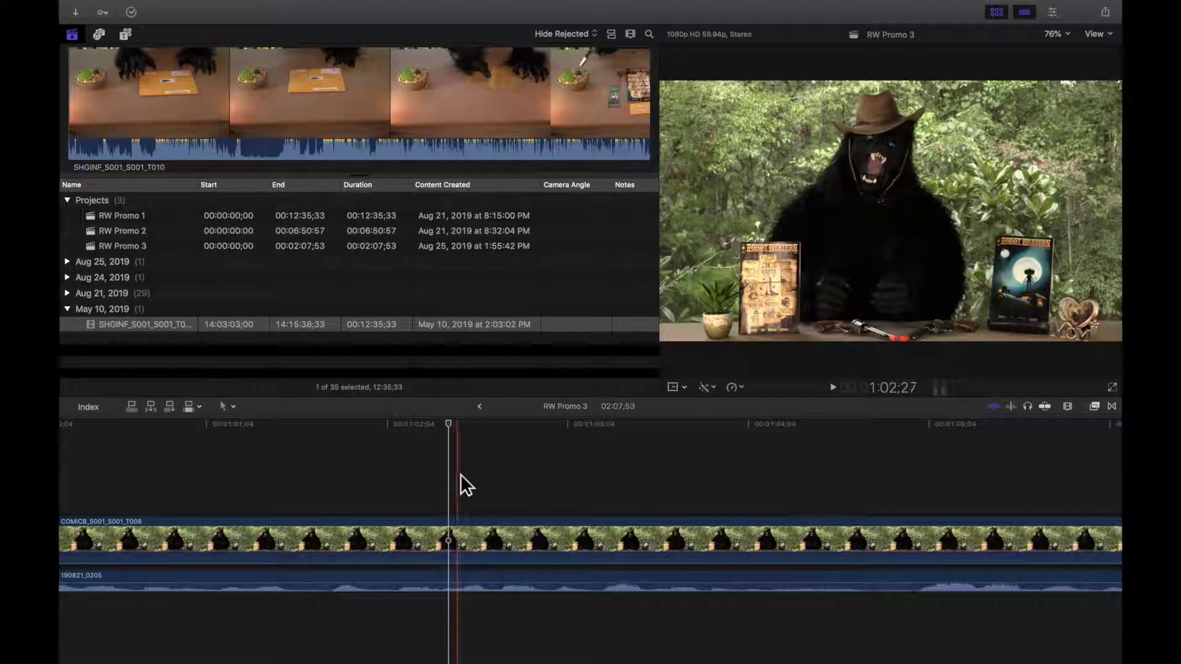
{"action": "key", "text": "b"}
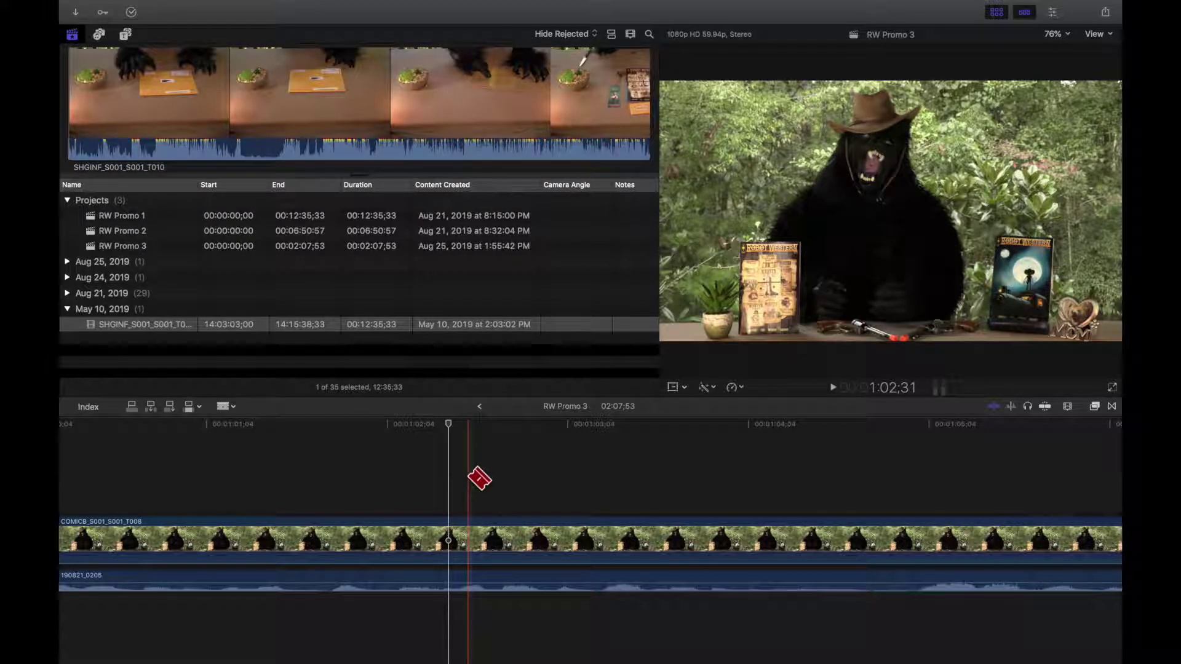
{"action": "left_click", "coordinate": [458, 528]}
{"action": "key", "text": "a"}
{"action": "left_click", "coordinate": [497, 477]}
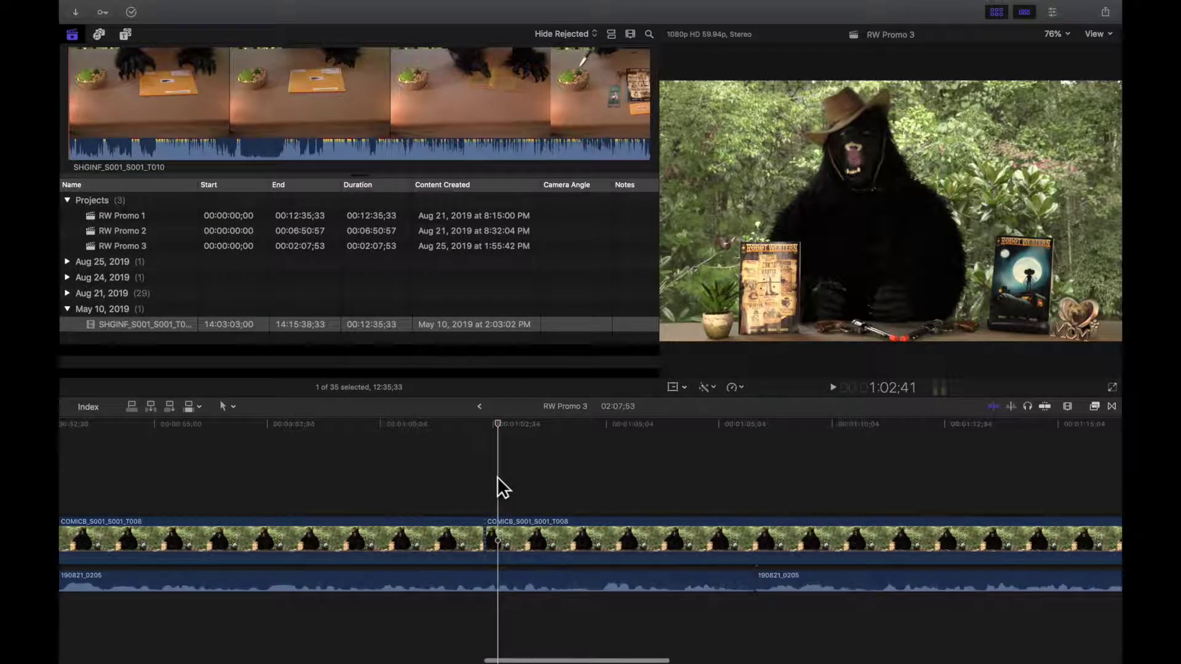
Fit the whole project in the timeline and check both halves of the split video clip by selecting each
{"action": "key", "text": "shift+z"}
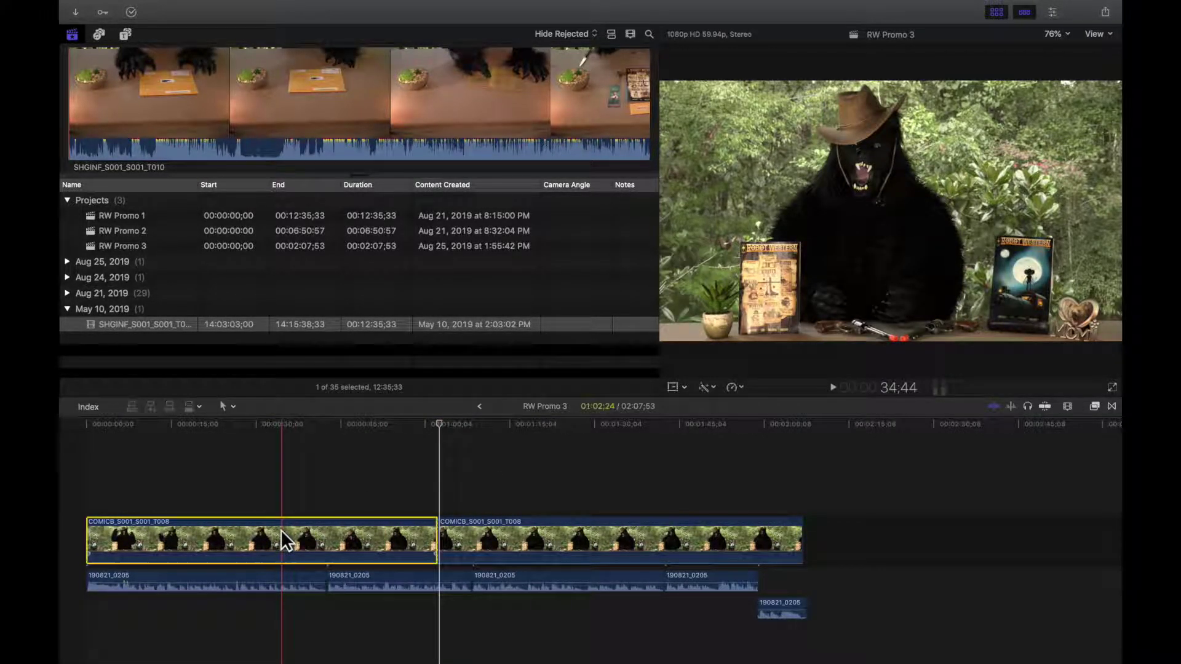
{"action": "left_click", "coordinate": [526, 537]}
{"action": "left_click", "coordinate": [329, 526]}
{"action": "left_click", "coordinate": [546, 530]}
{"action": "left_click", "coordinate": [372, 530]}
{"action": "left_click", "coordinate": [479, 530]}
{"action": "left_click", "coordinate": [440, 478]}
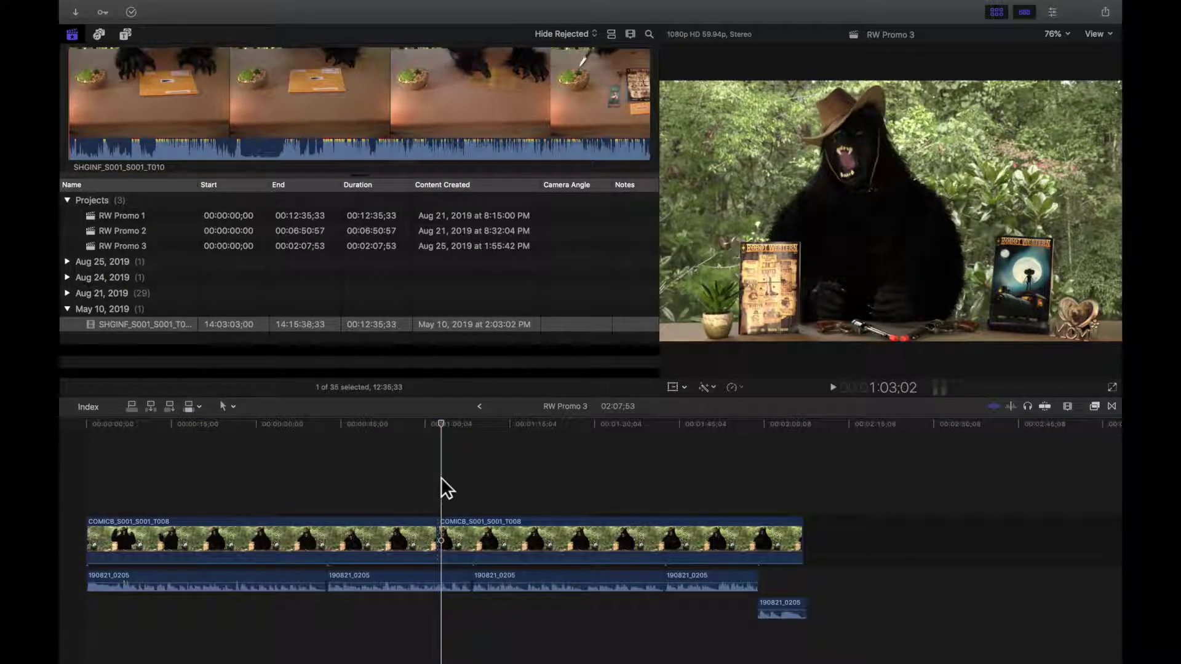
Play on from the new video cut and replay the join between the two audio clips near 1:08
{"action": "key", "text": "space"}
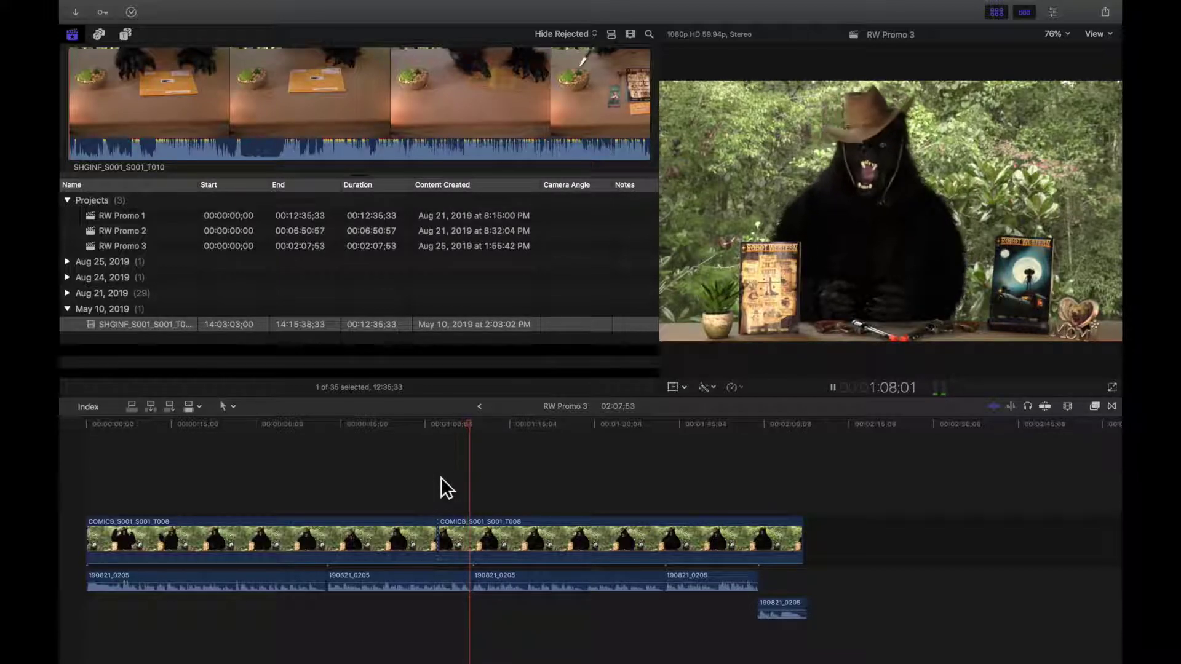
{"action": "key", "text": "space"}
{"action": "key", "text": "super+equal"}
{"action": "key", "text": "super+equal"}
{"action": "key", "text": "super+equal"}
{"action": "key", "text": "super+equal"}
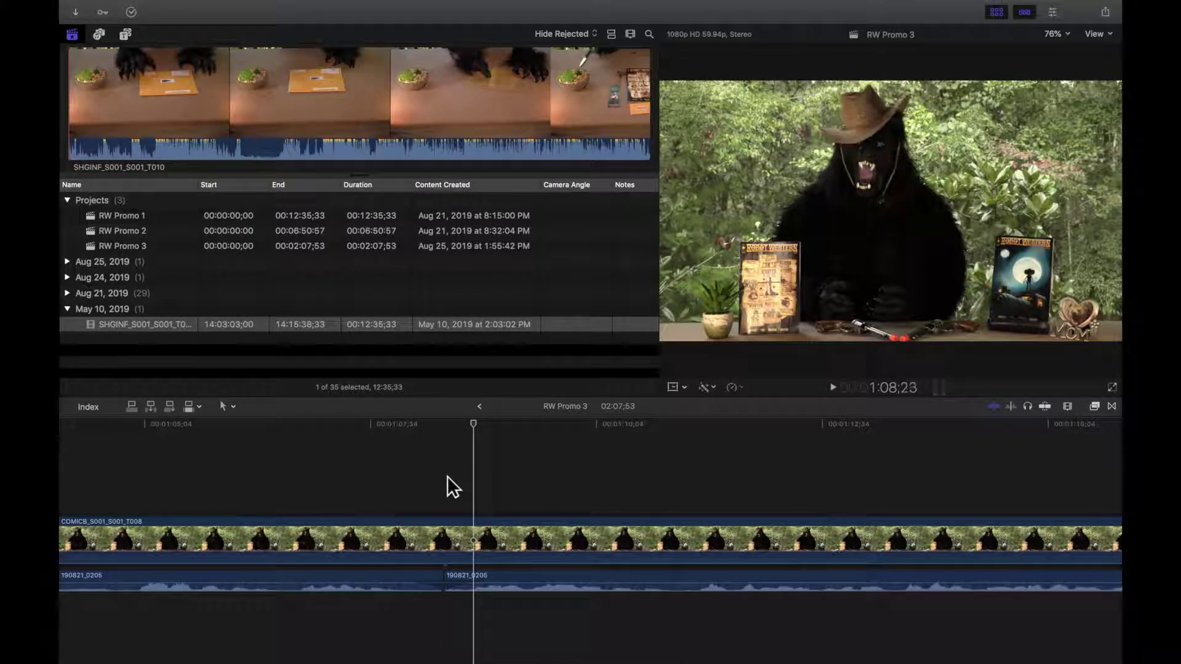
{"action": "left_click", "coordinate": [404, 465]}
{"action": "key", "text": "space"}
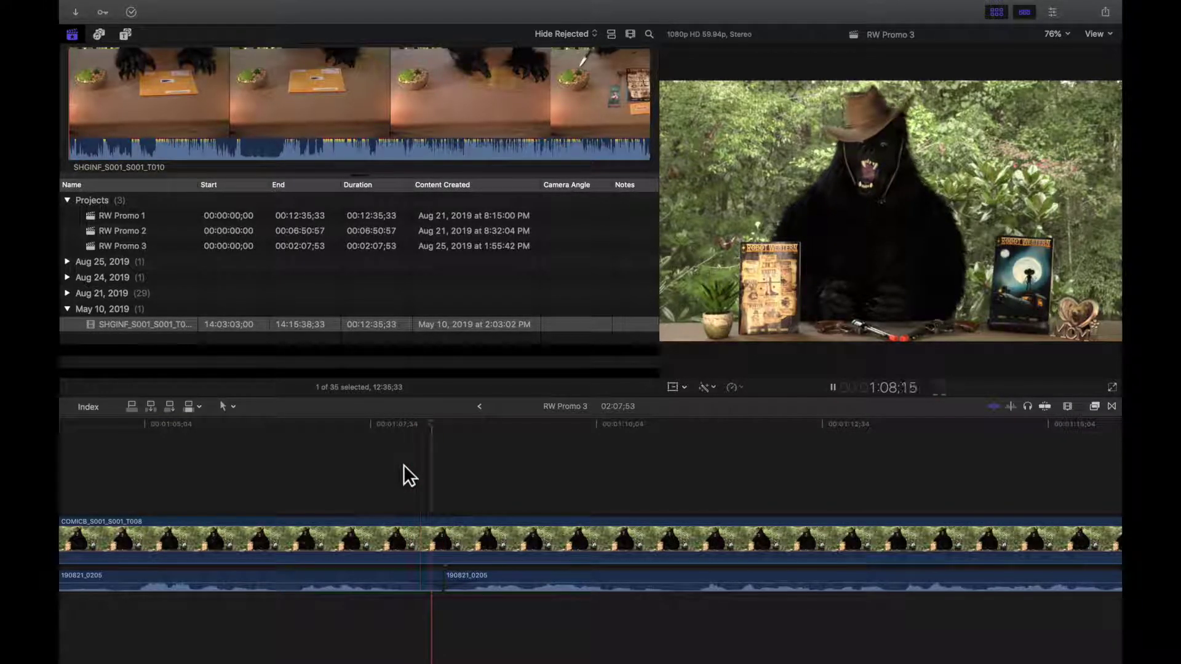
Extend the end of the earlier 190821_0205 audio clip to about 1:08;27, overlapping the next one, and play the join
{"action": "left_click", "coordinate": [443, 469]}
{"action": "key", "text": "super+equal"}
{"action": "key", "text": "super+equal"}
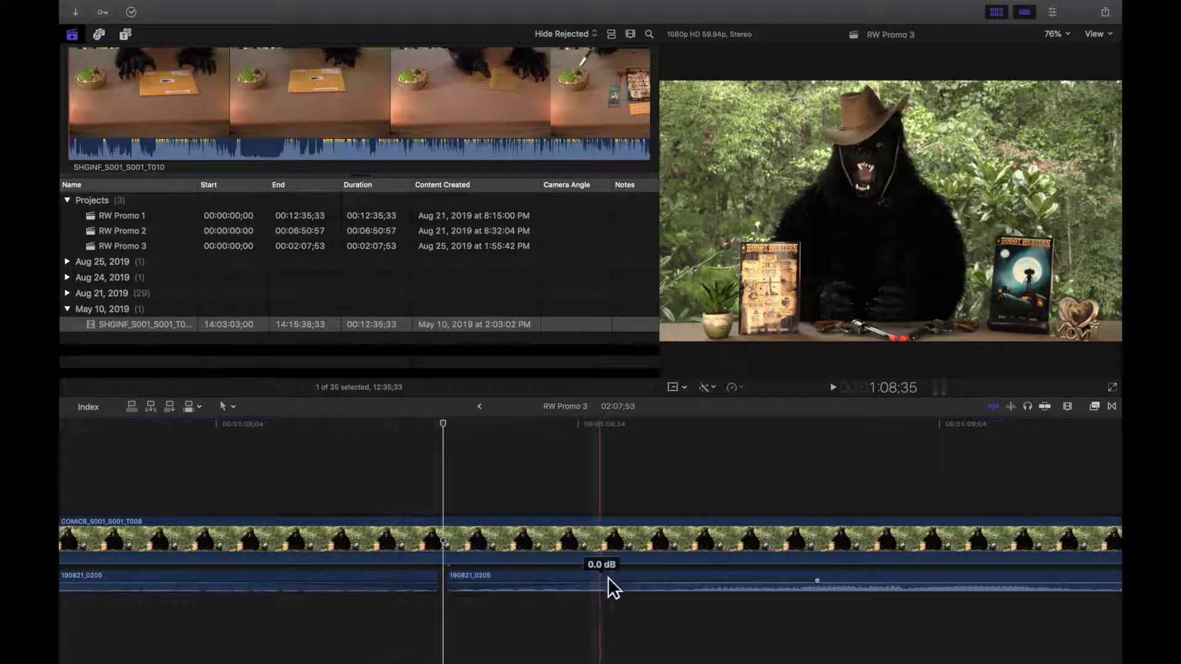
{"action": "left_click", "coordinate": [361, 478]}
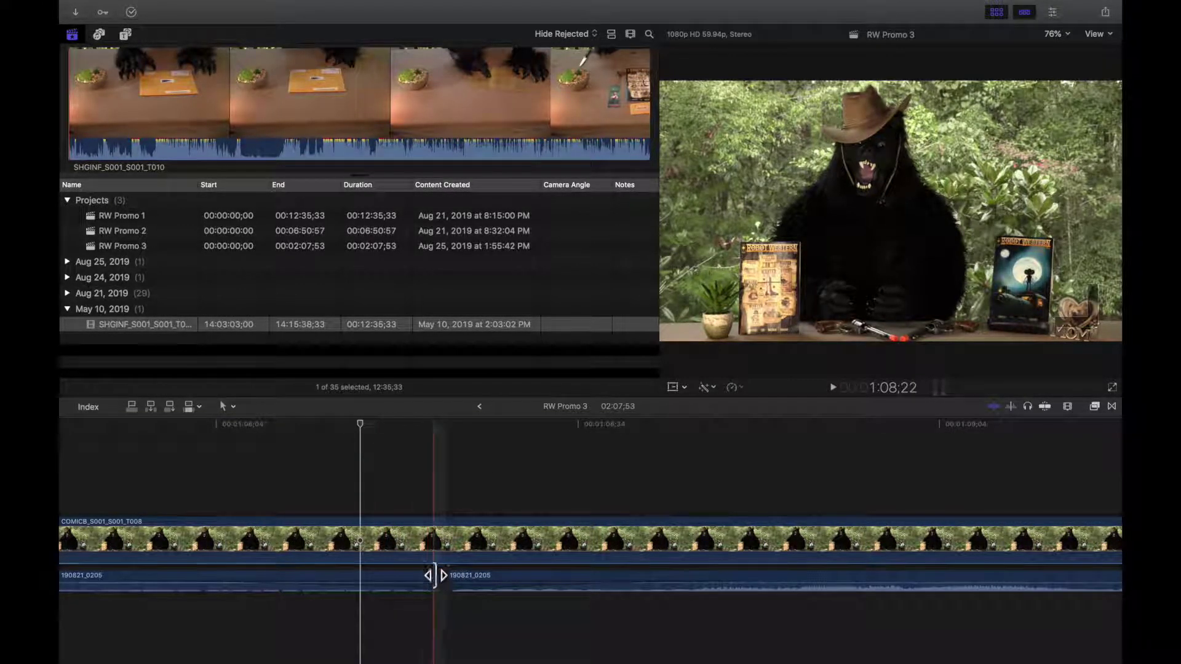
{"action": "left_click_drag", "start_coordinate": [435, 576], "coordinate": [504, 572]}
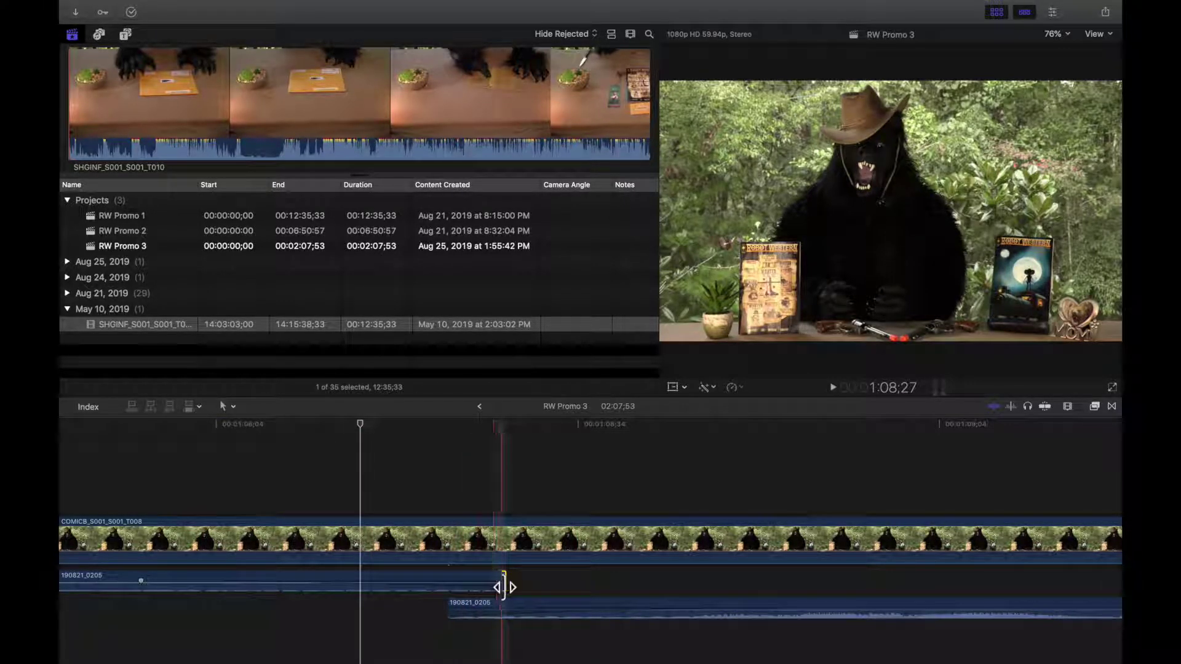
{"action": "left_click", "coordinate": [272, 486]}
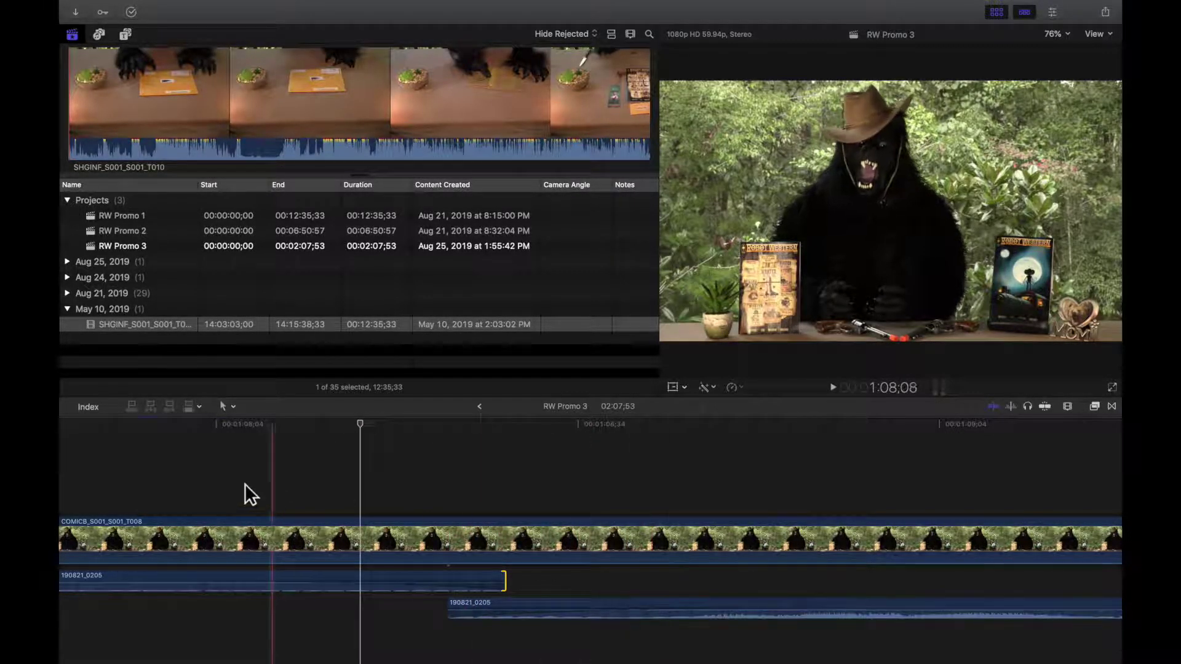
{"action": "key", "text": "space"}
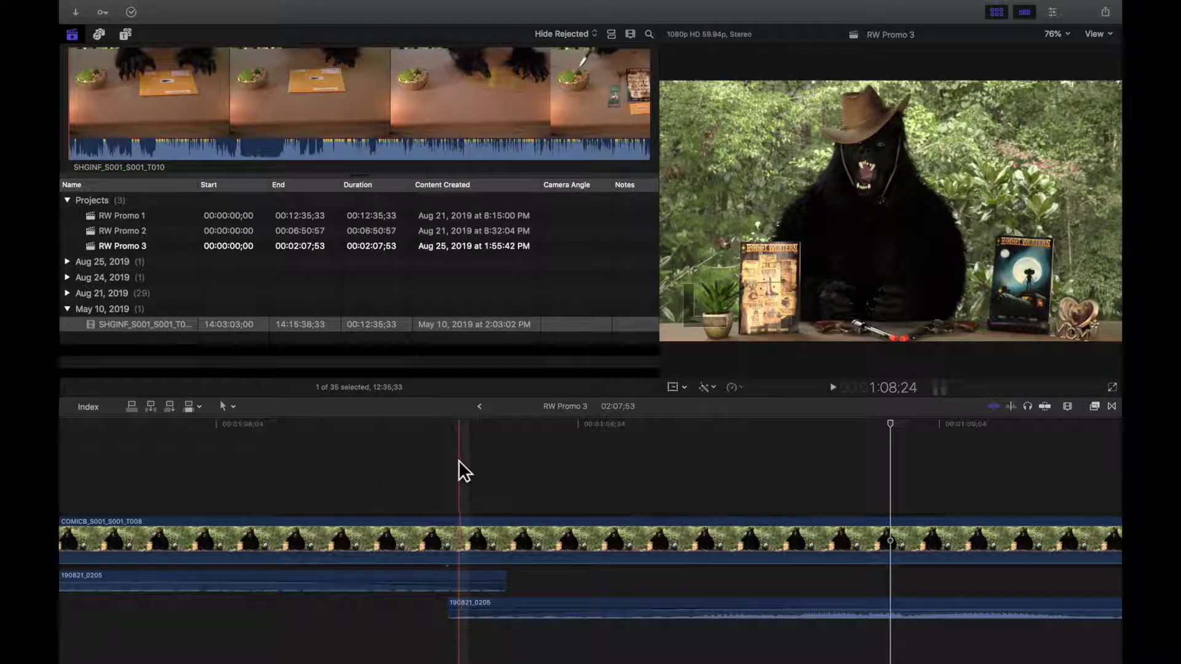
Split the COMICB_S001_S001_T008 video clip just before the overlapping audio clips near 1:08 with the Blade tool and return to the Select tool
{"action": "key", "text": "b"}
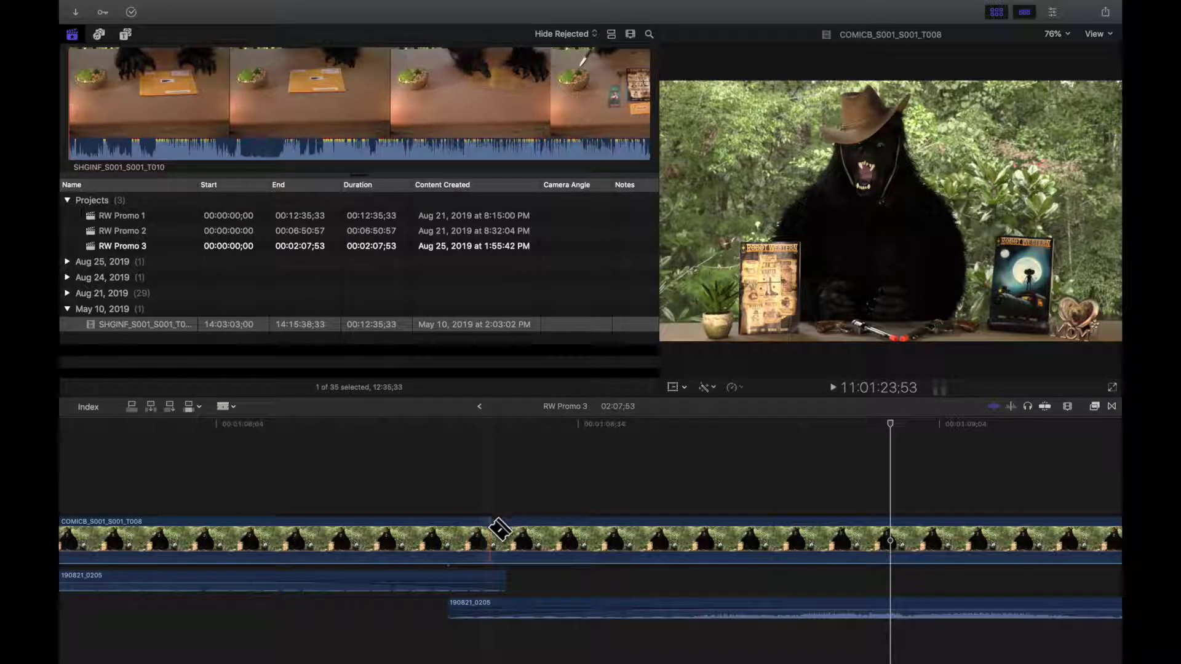
{"action": "left_click", "coordinate": [440, 529]}
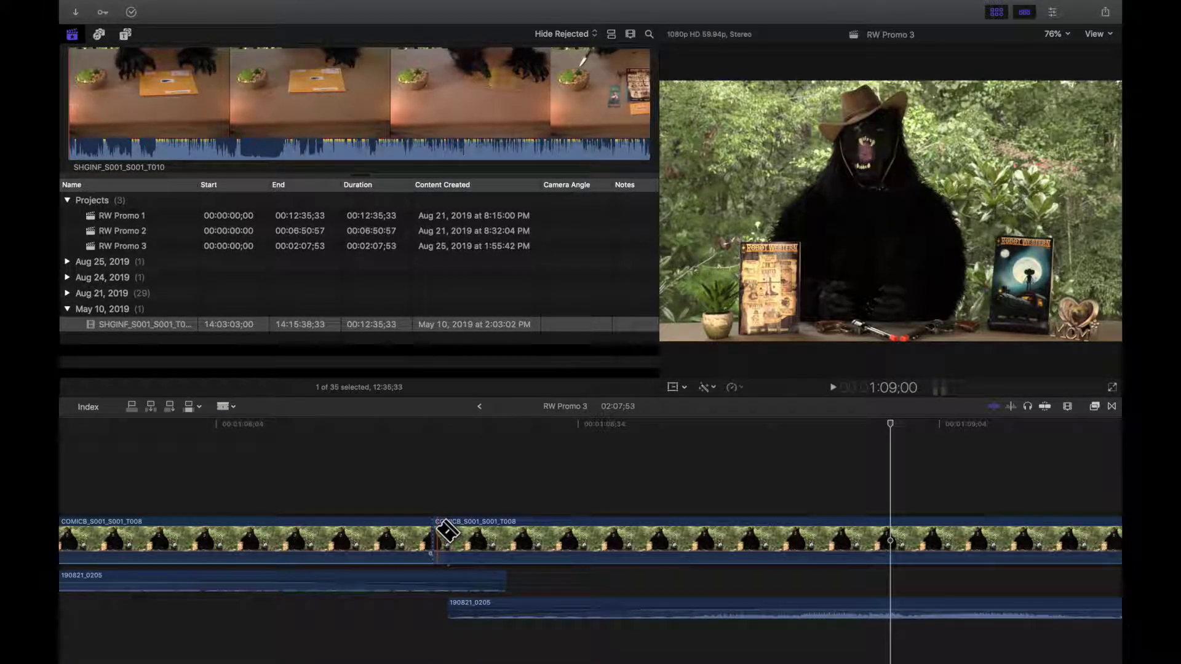
{"action": "key", "text": "a"}
{"action": "left_click", "coordinate": [312, 430]}
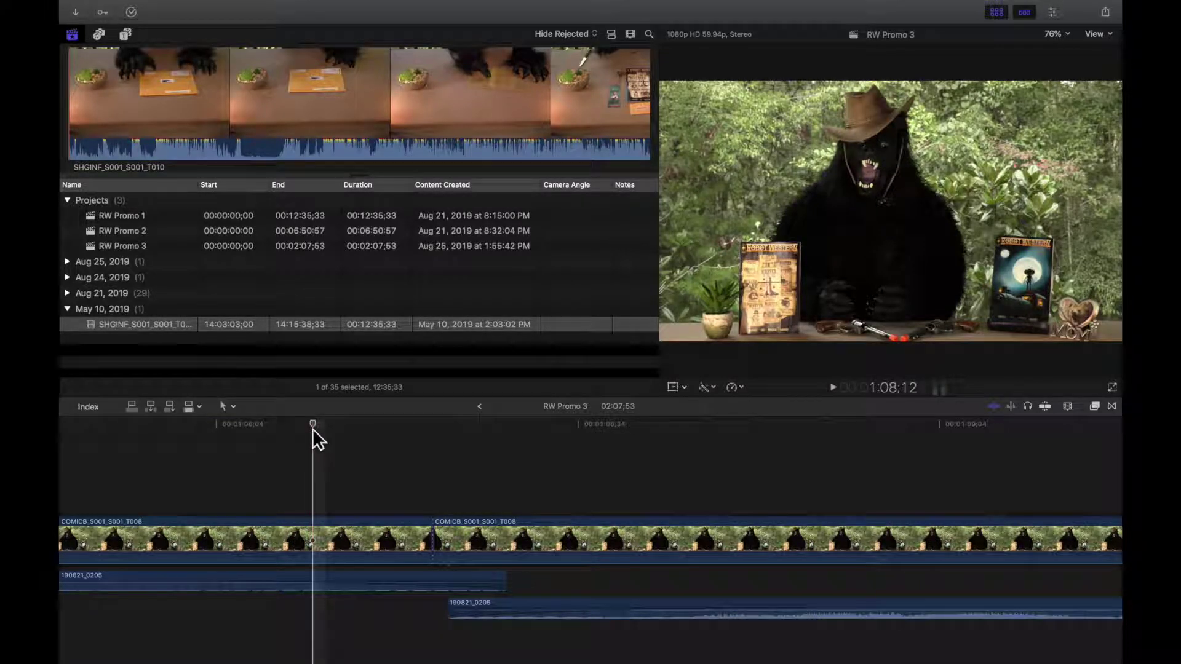
Check the three pieces of the split bear footage by selecting each, ending on the short middle piece
{"action": "key", "text": "super+minus"}
{"action": "key", "text": "super+minus"}
{"action": "key", "text": "super+minus"}
{"action": "key", "text": "super+minus"}
{"action": "key", "text": "super+minus"}
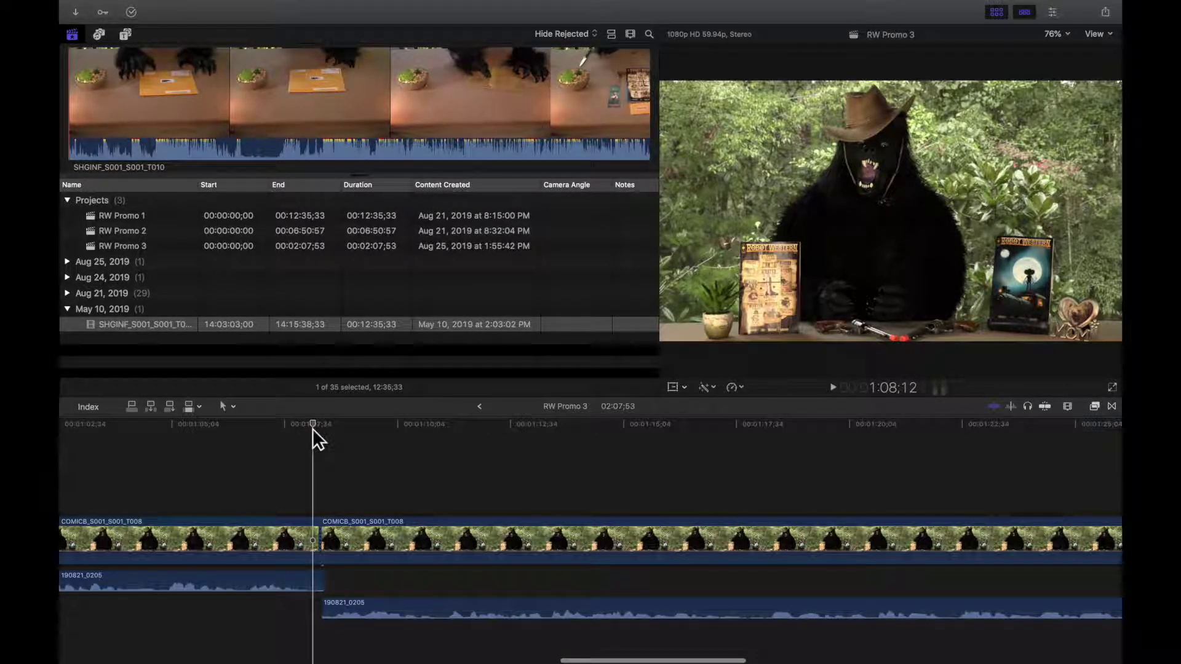
{"action": "key", "text": "super+minus"}
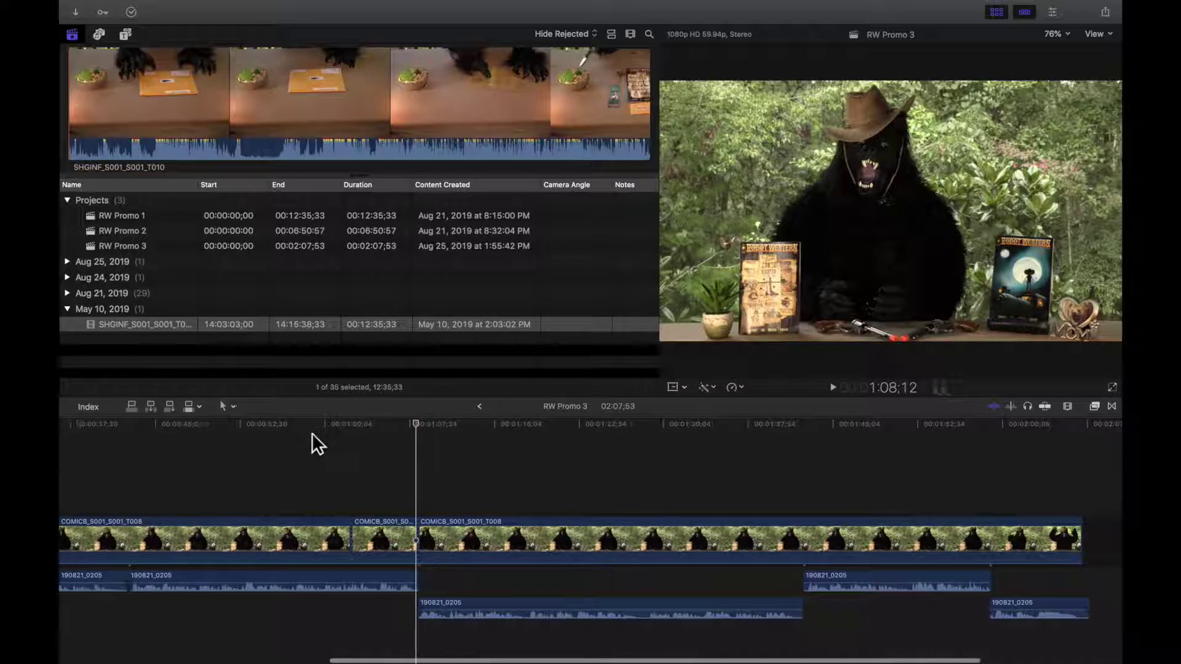
{"action": "scroll", "coordinate": [190, 466], "scroll_direction": "left", "scroll_amount": 5}
{"action": "left_click", "coordinate": [286, 528]}
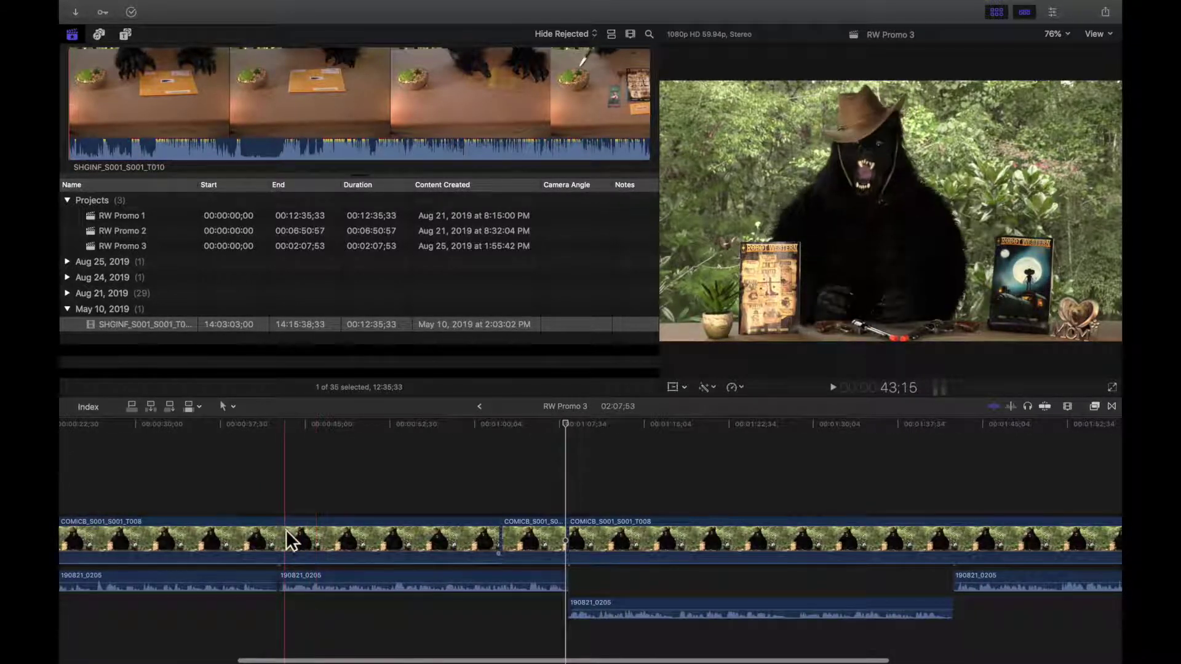
{"action": "left_click", "coordinate": [533, 530]}
{"action": "left_click", "coordinate": [710, 532]}
{"action": "left_click", "coordinate": [526, 529]}
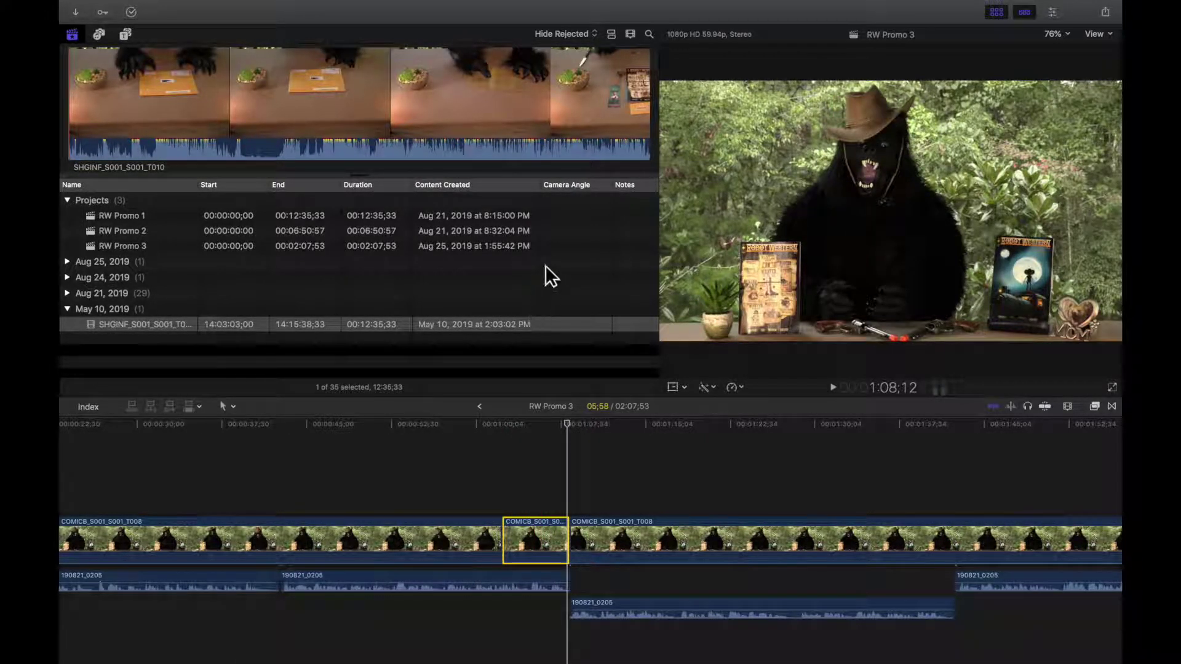
Mark a range in the SHGINF_S001_S001_T010 source clip from about 14:12:43;26 to 14:13:39;13
{"action": "left_click", "coordinate": [481, 105]}
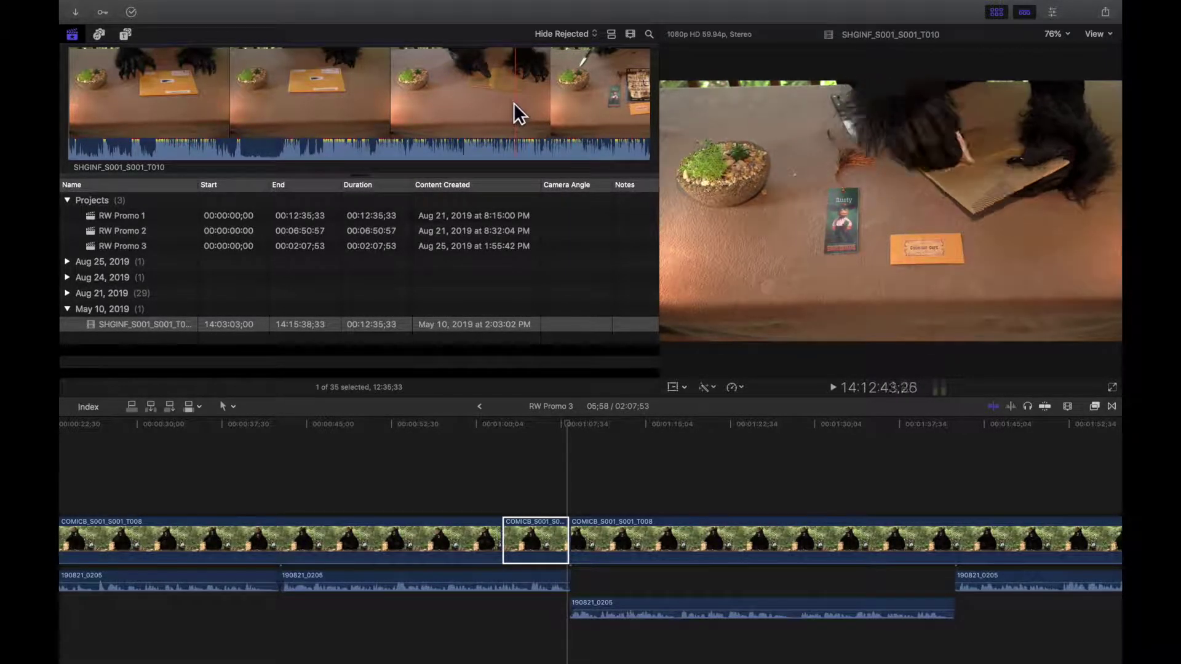
{"action": "key", "text": "i"}
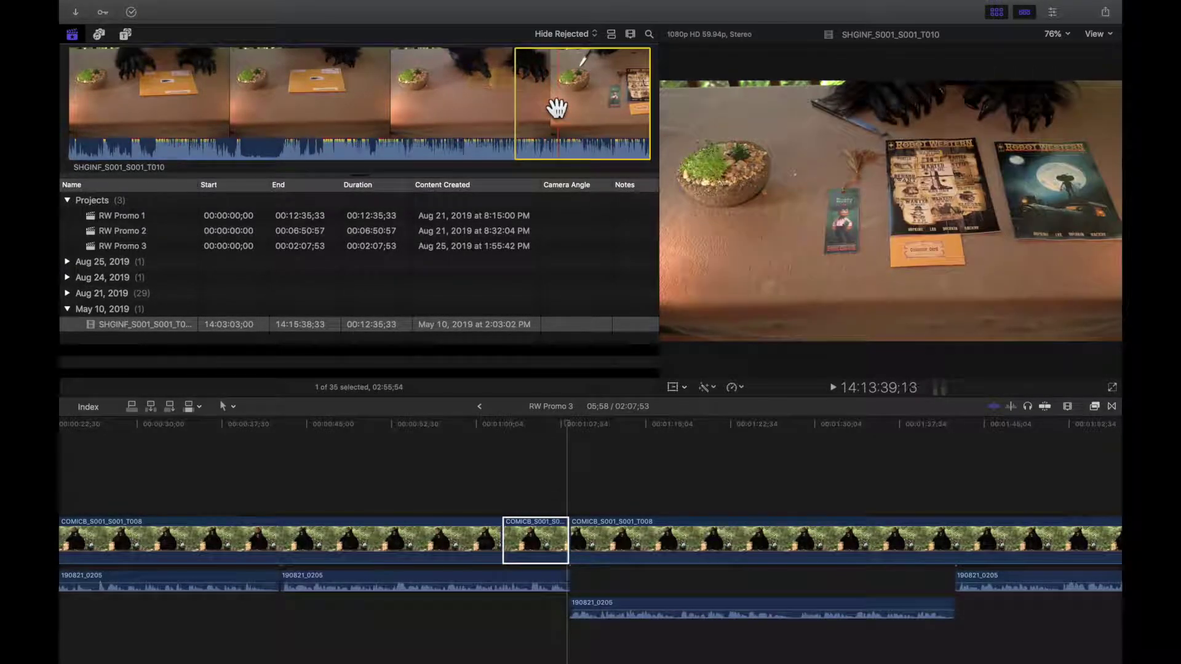
{"action": "key", "text": "o"}
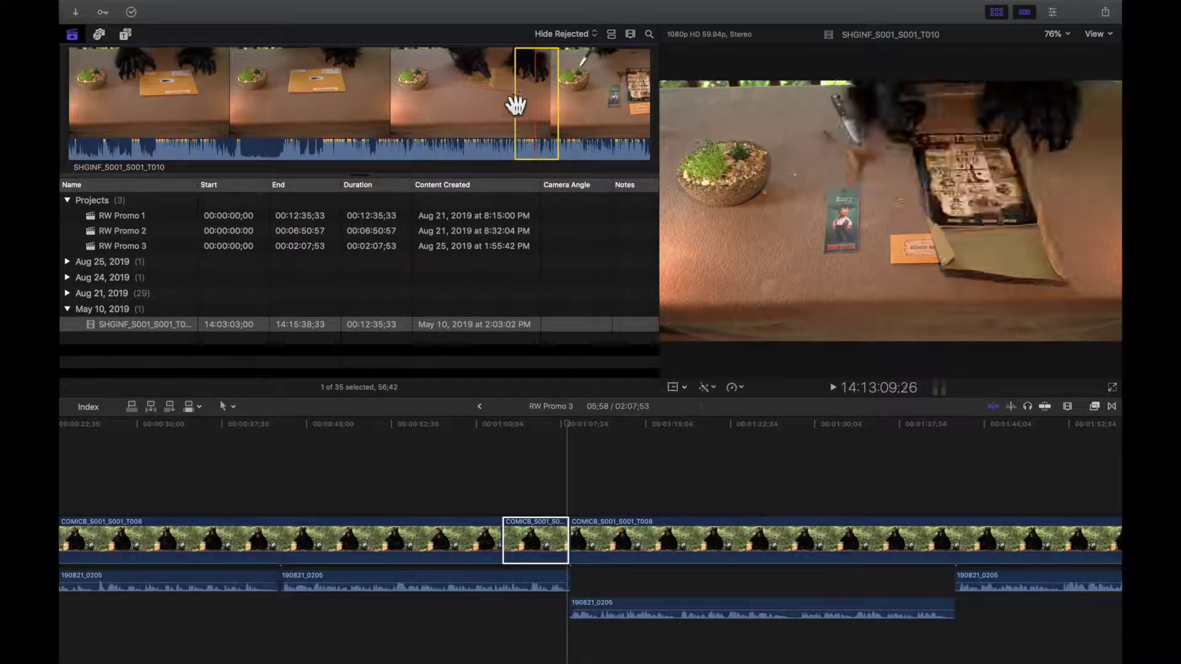
Preview the marked SHGINF_S001_S001_T010 range and compare it with the short middle bear clip in the timeline
{"action": "left_click", "coordinate": [516, 526]}
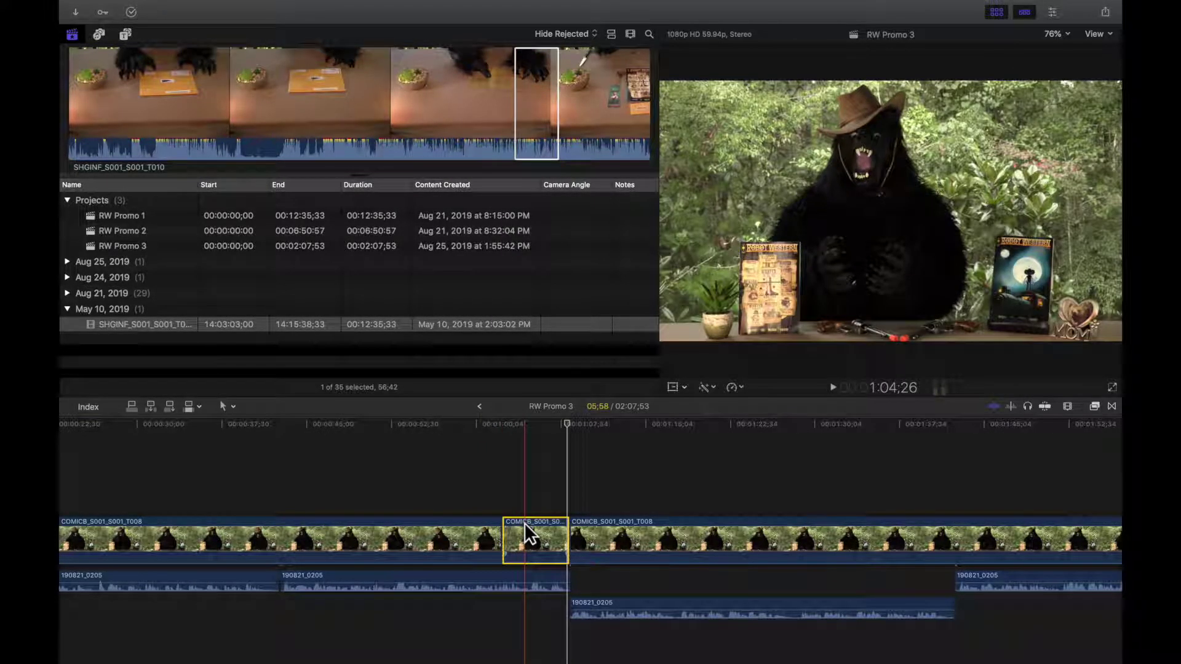
{"action": "mouse_move", "coordinate": [535, 111]}
{"action": "left_mouse_down"}
{"action": "mouse_move", "coordinate": [559, 434]}
{"action": "mouse_move", "coordinate": [535, 465]}
{"action": "mouse_move", "coordinate": [346, 470]}
{"action": "mouse_move", "coordinate": [383, 486]}
{"action": "mouse_move", "coordinate": [482, 482]}
{"action": "mouse_move", "coordinate": [523, 501]}
{"action": "mouse_move", "coordinate": [529, 93]}
{"action": "left_mouse_up"}
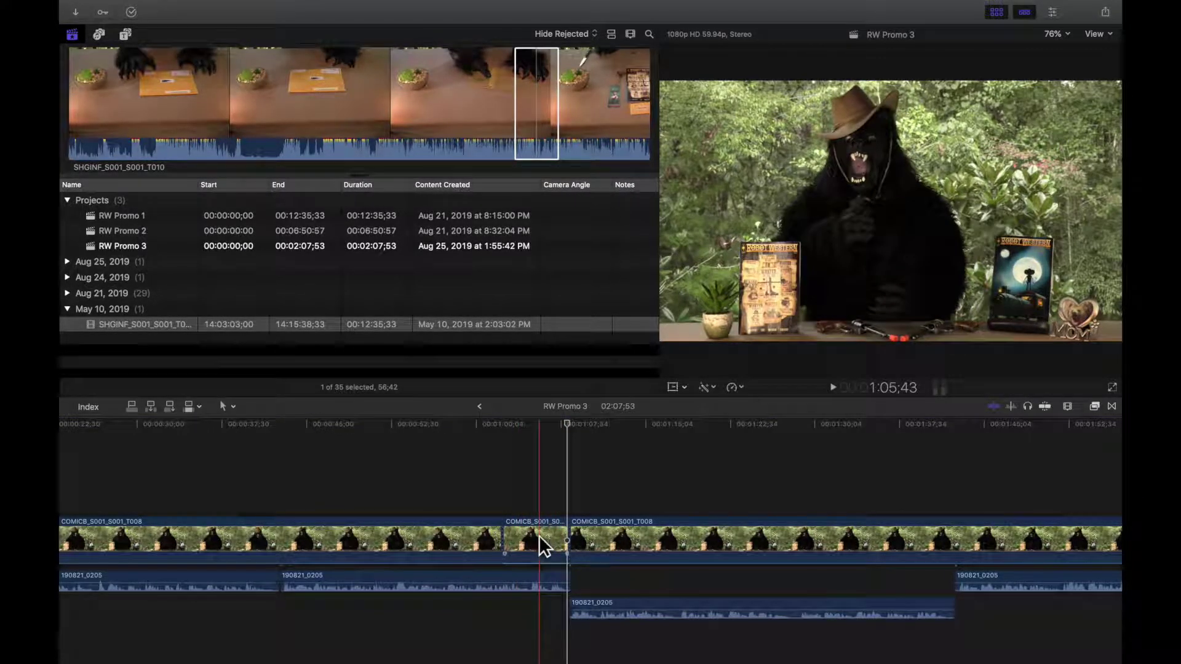
{"action": "left_click", "coordinate": [528, 75]}
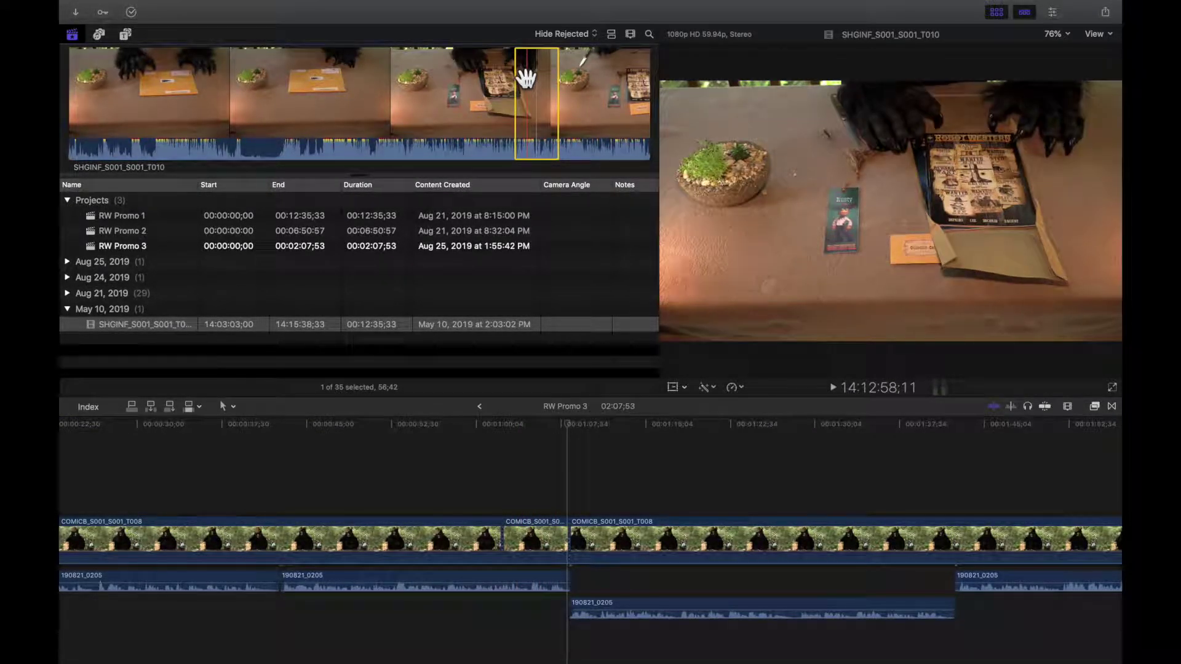
{"action": "left_click_drag", "start_coordinate": [571, 340], "coordinate": [557, 215]}
{"action": "left_click_drag", "start_coordinate": [526, 117], "coordinate": [522, 112]}
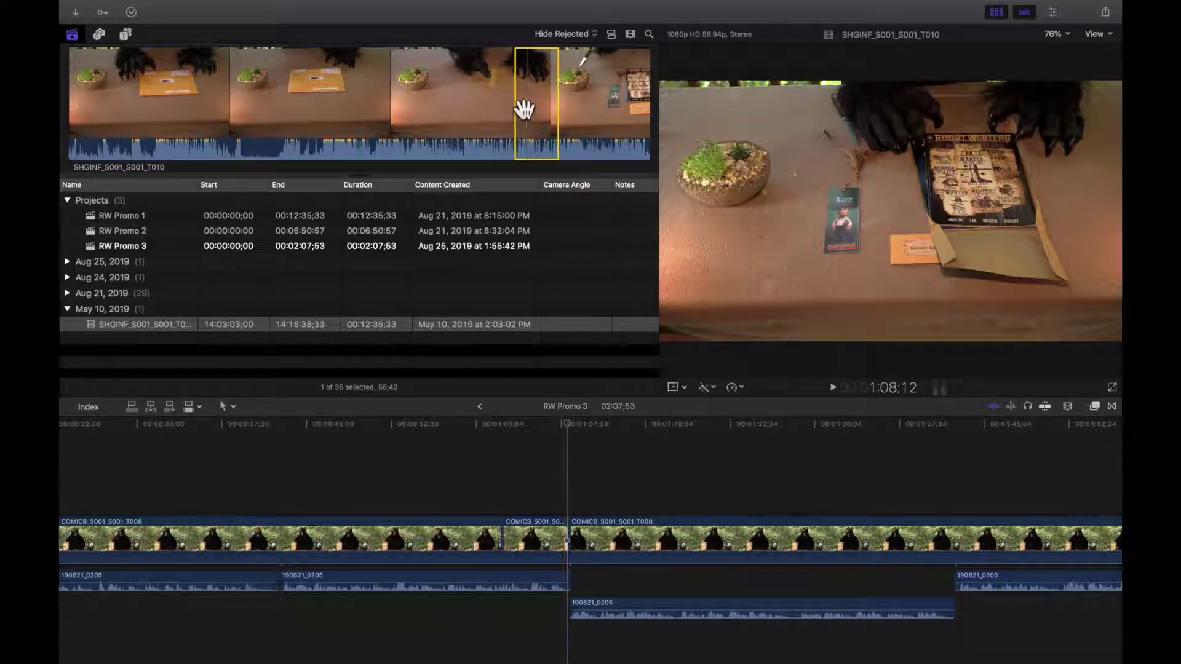
{"action": "key", "text": "space"}
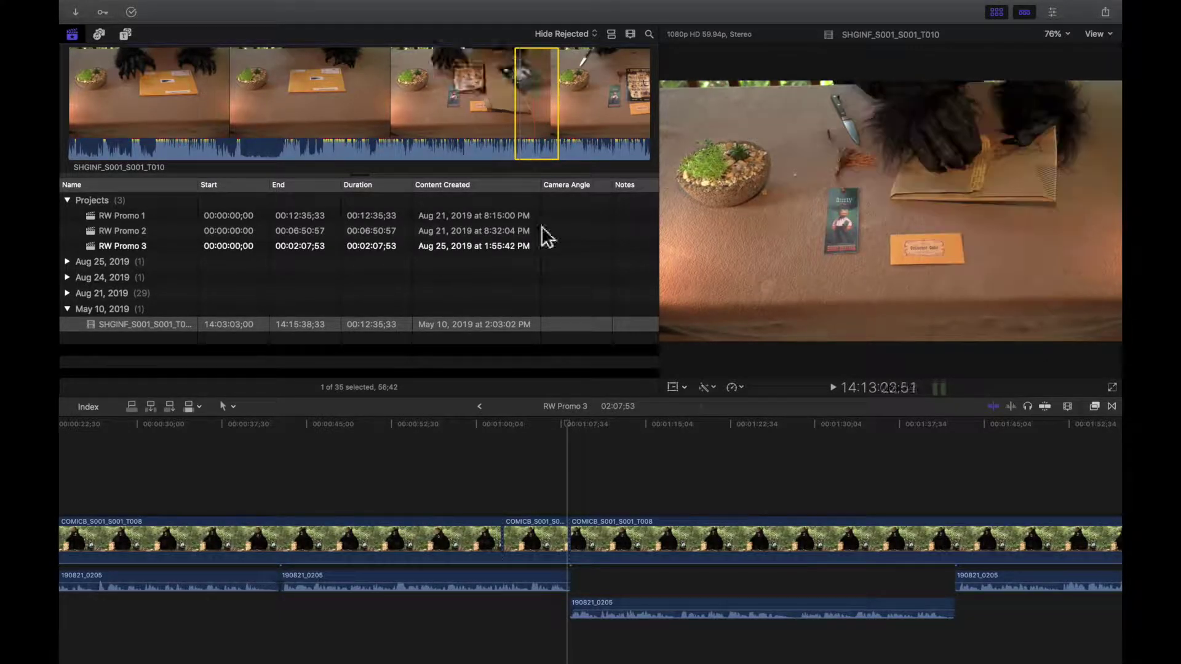
{"action": "left_click", "coordinate": [524, 546]}
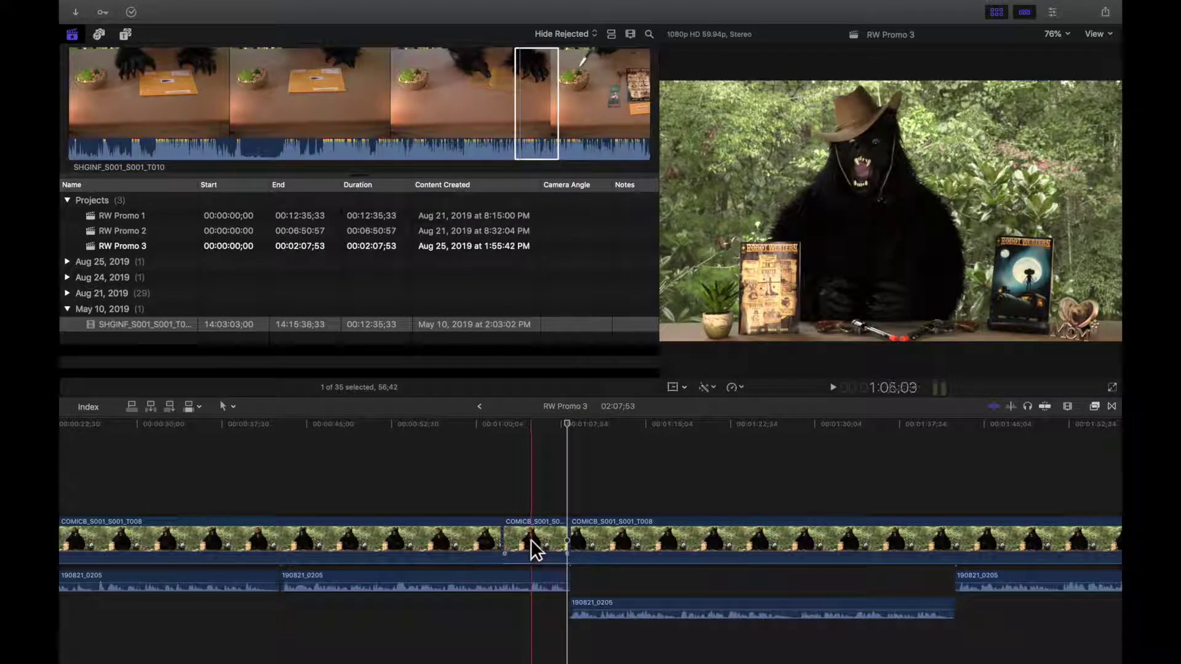
{"action": "left_click", "coordinate": [535, 96]}
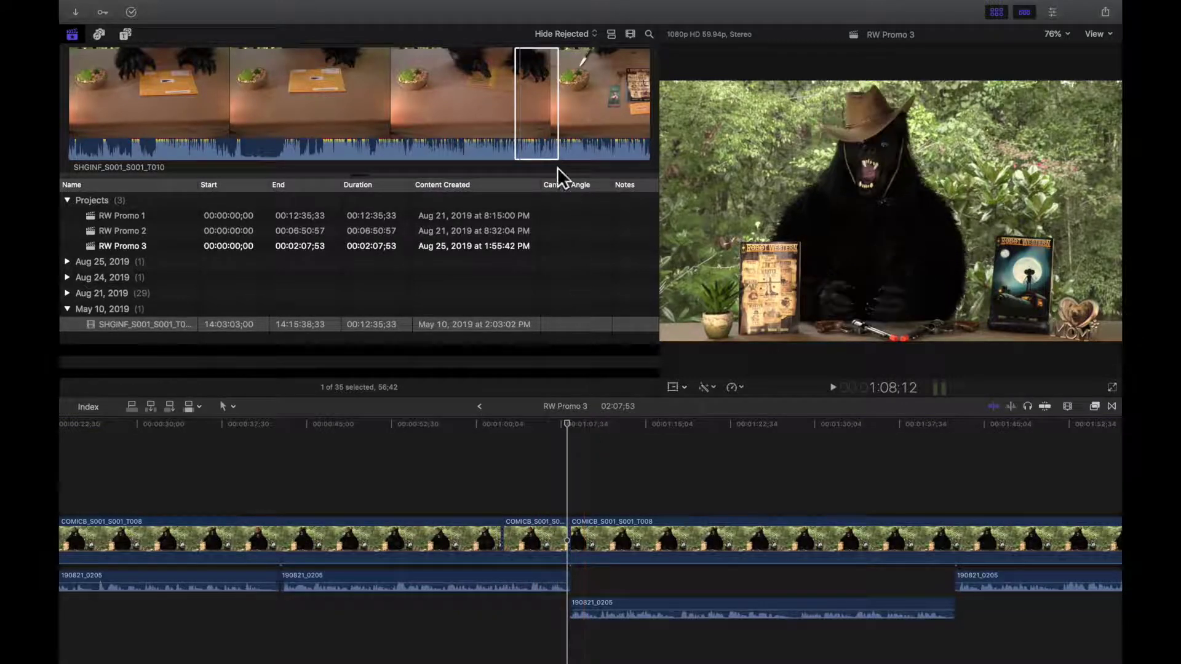
{"action": "left_click", "coordinate": [528, 86]}
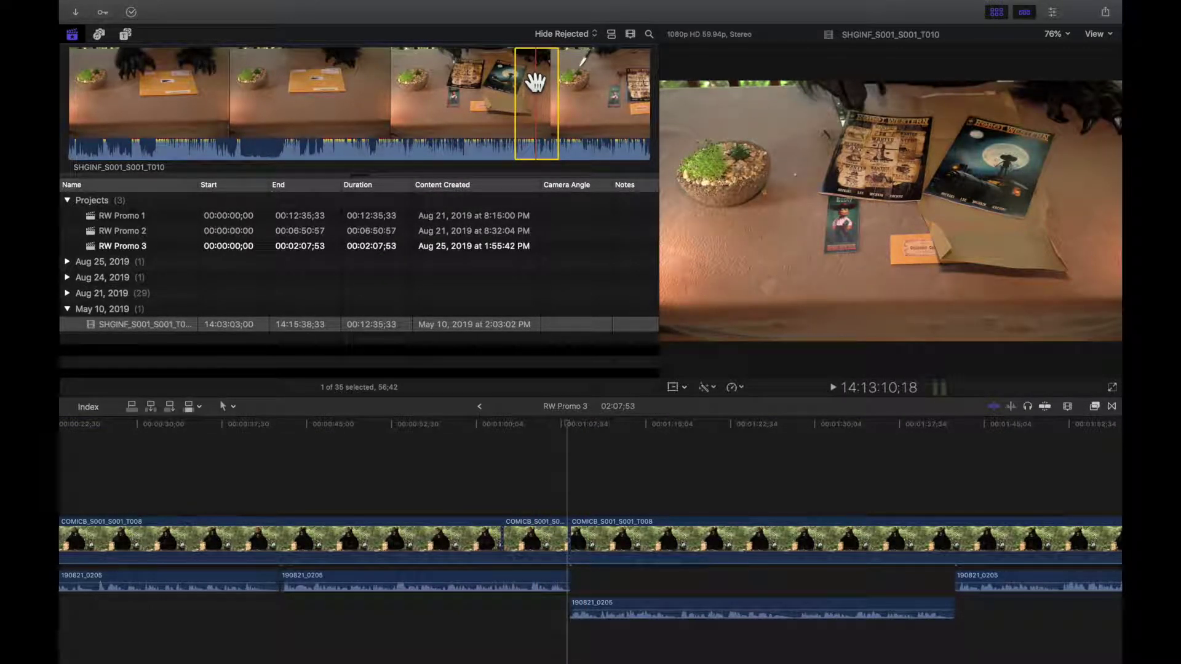
Replace the short middle bear clip with the marked SHGINF_S001_S001_T010 range using Replace with Retime to Fit, and delete the notified promotional email
{"action": "left_click_drag", "start_coordinate": [567, 423], "coordinate": [539, 540]}
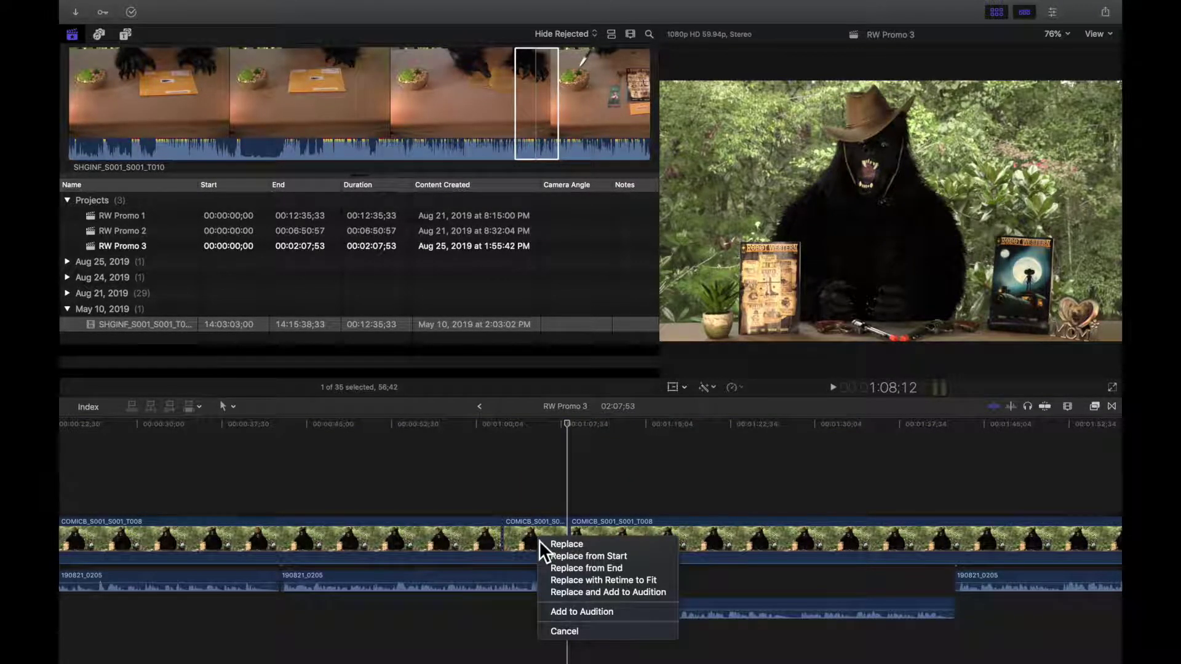
{"action": "left_click", "coordinate": [664, 582]}
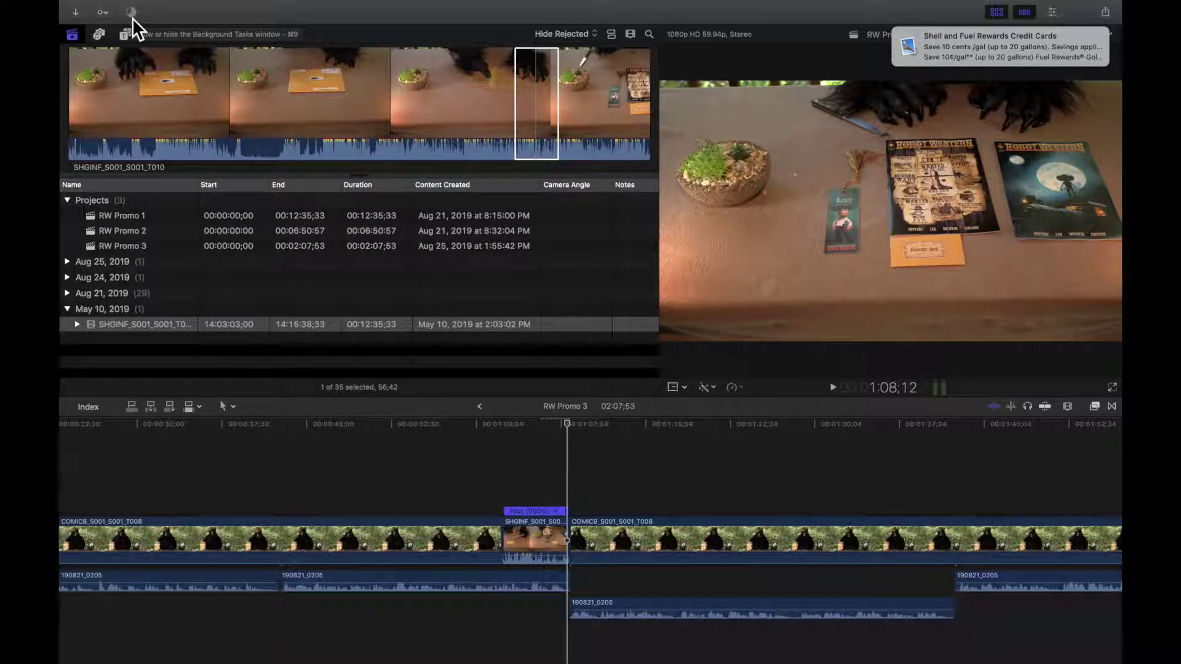
{"action": "mouse_move", "coordinate": [980, 62]}
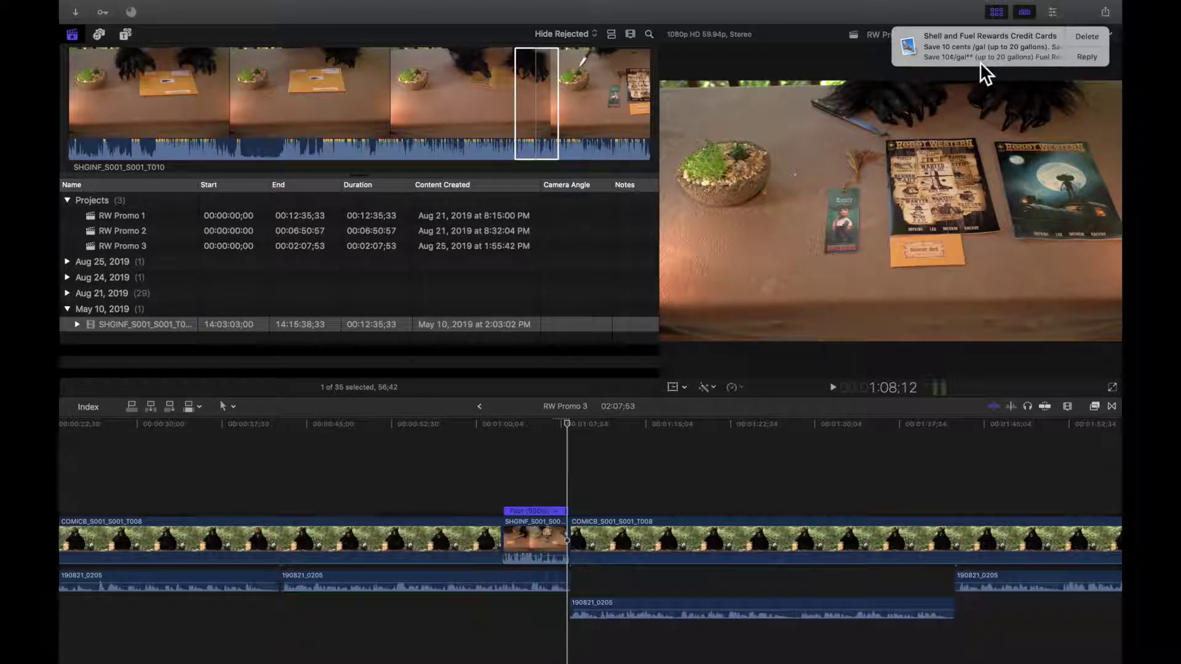
{"action": "left_click", "coordinate": [1095, 38]}
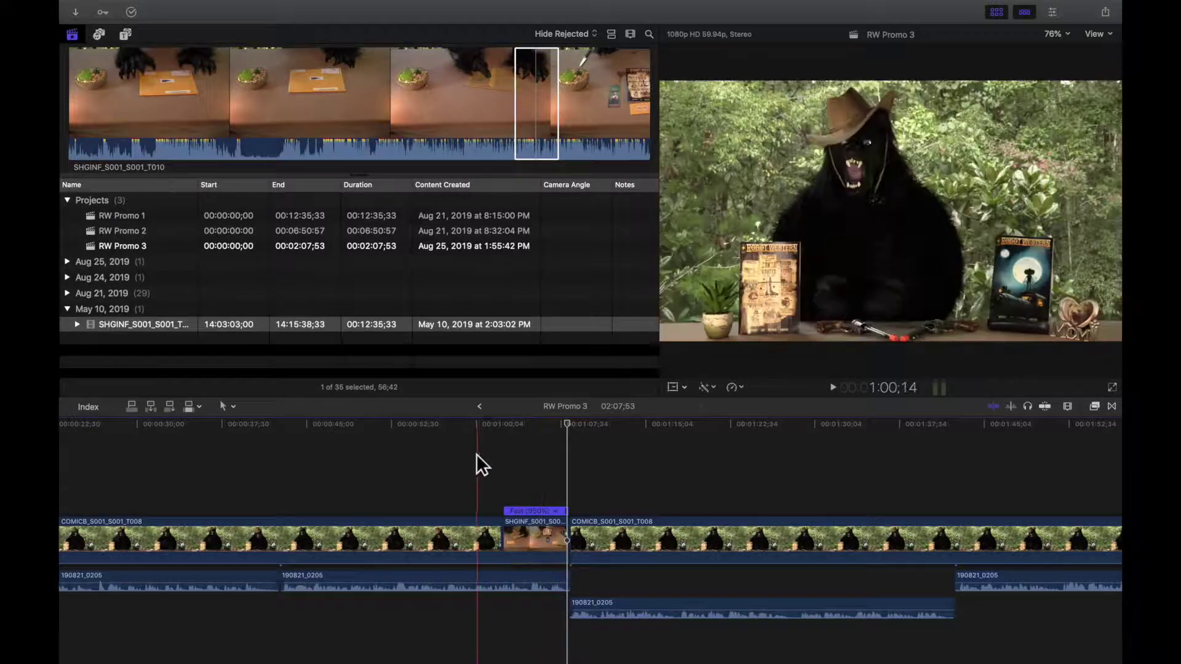
Play the sped-up box-opening cutaway from just before its start through the cut back to the bear, replaying its middle
{"action": "key", "text": "space"}
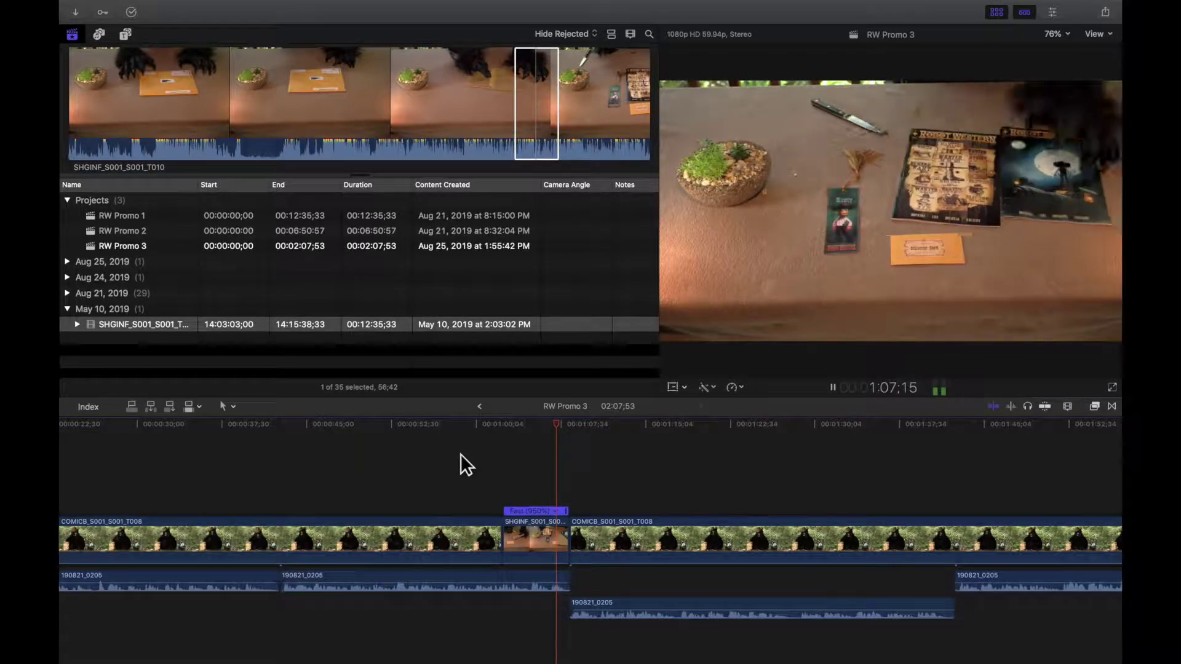
{"action": "key", "text": "space"}
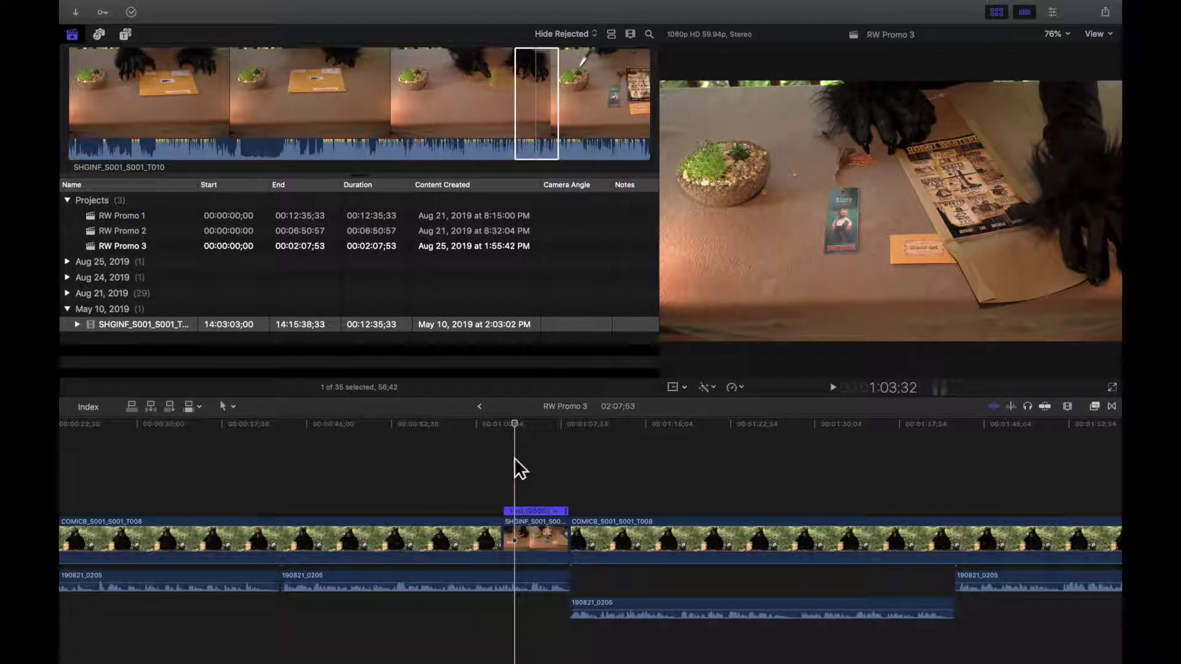
{"action": "key", "text": "space"}
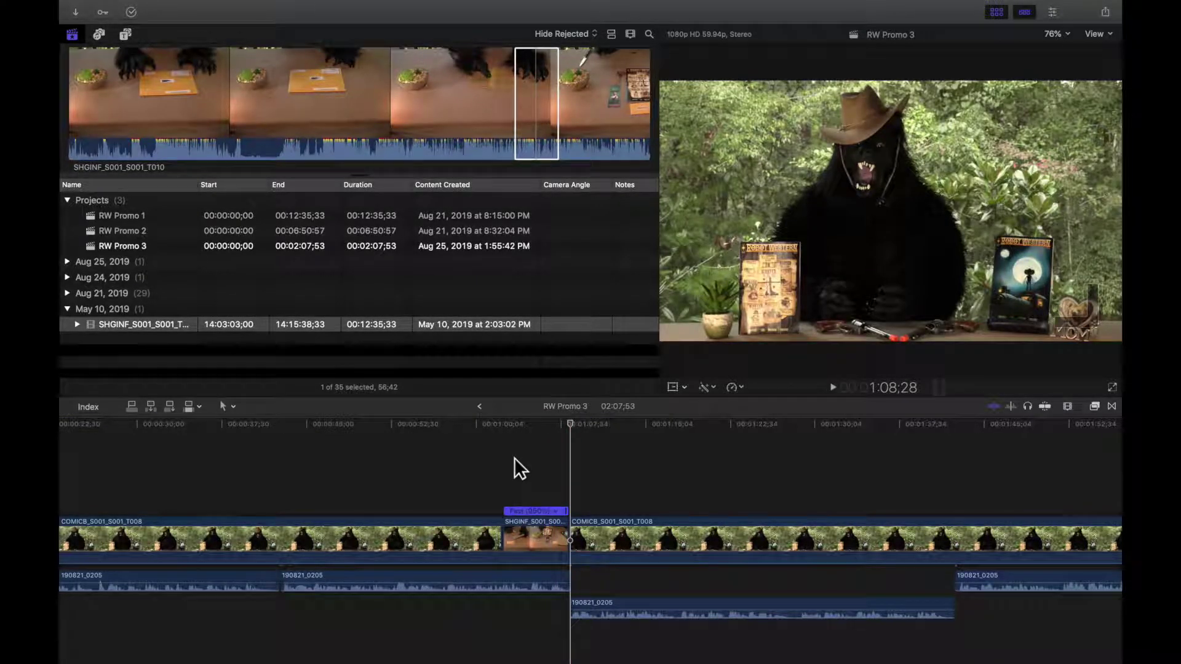
{"action": "left_click", "coordinate": [438, 464]}
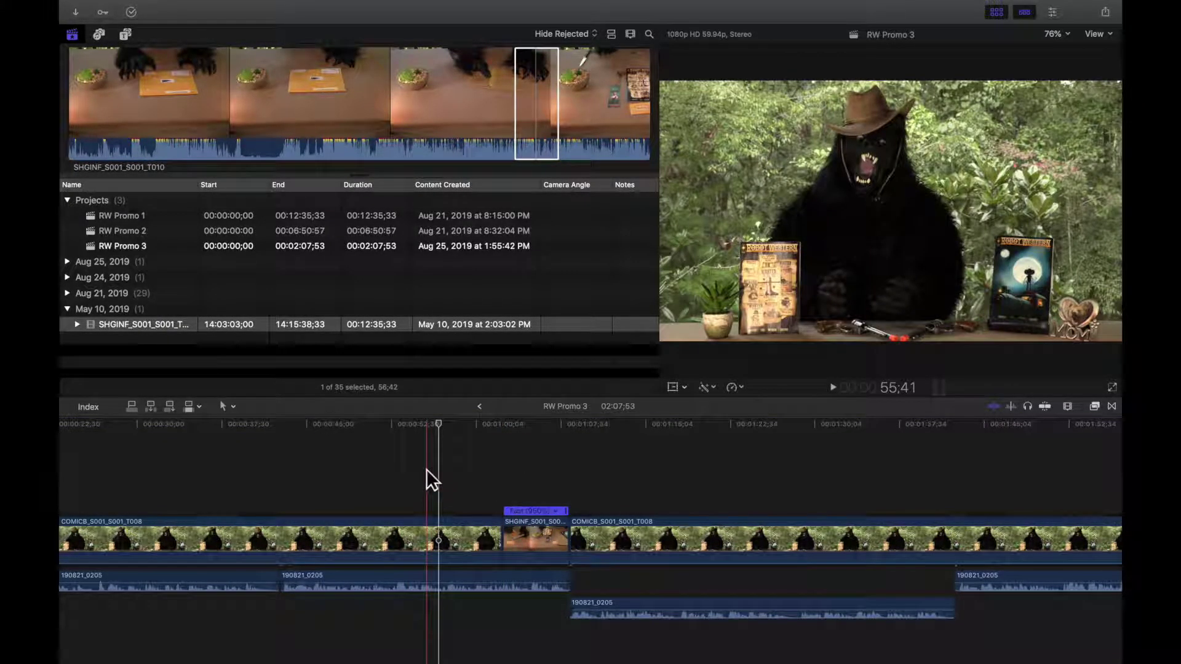
View the whole project in the timeline and check the cutaway and the bear clips around it by selecting each
{"action": "key", "text": "super+minus"}
{"action": "key", "text": "super+minus"}
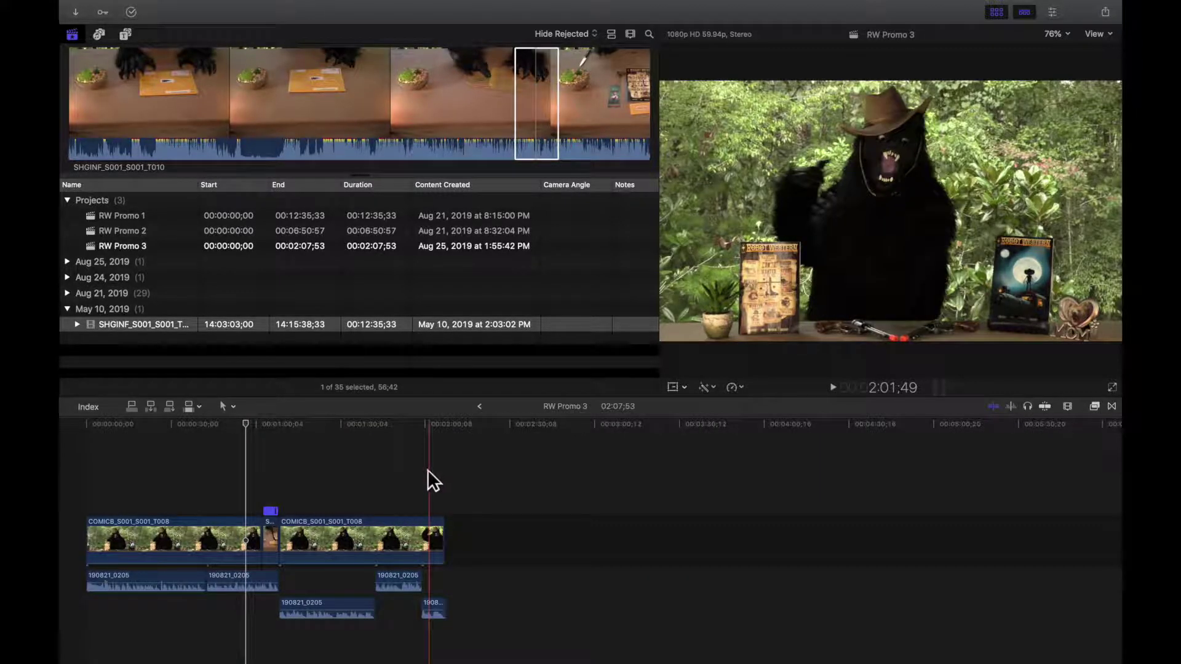
{"action": "left_click", "coordinate": [201, 529]}
{"action": "left_click", "coordinate": [268, 534]}
{"action": "left_click", "coordinate": [289, 539]}
{"action": "left_click", "coordinate": [270, 538]}
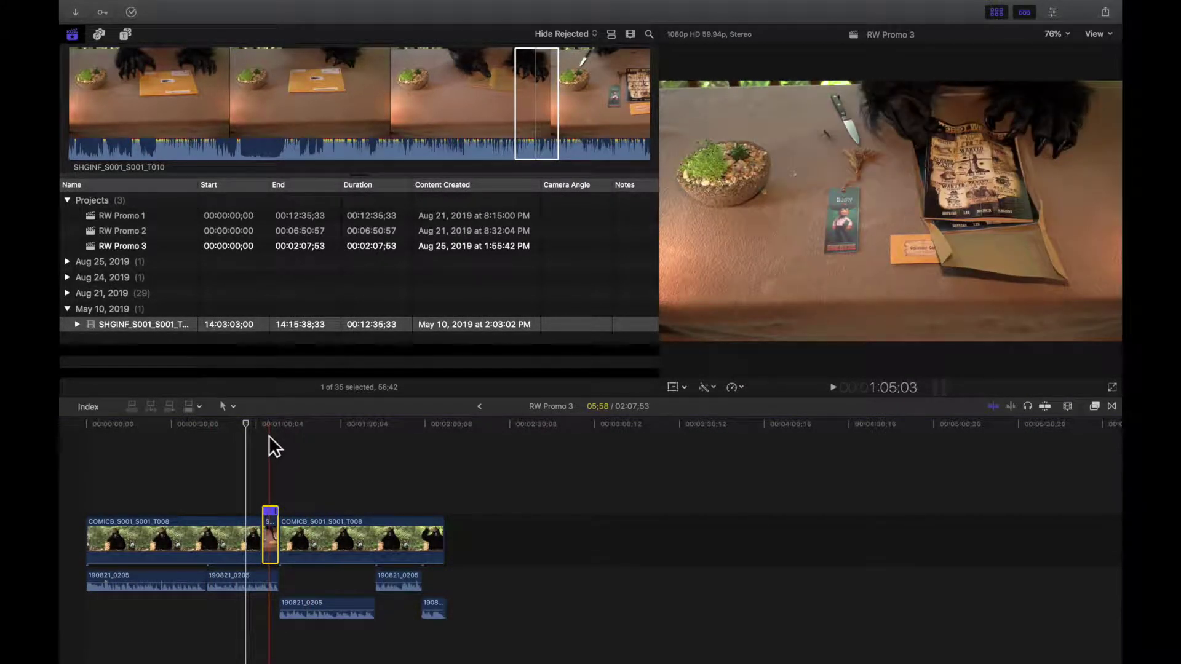
{"action": "left_click", "coordinate": [276, 437]}
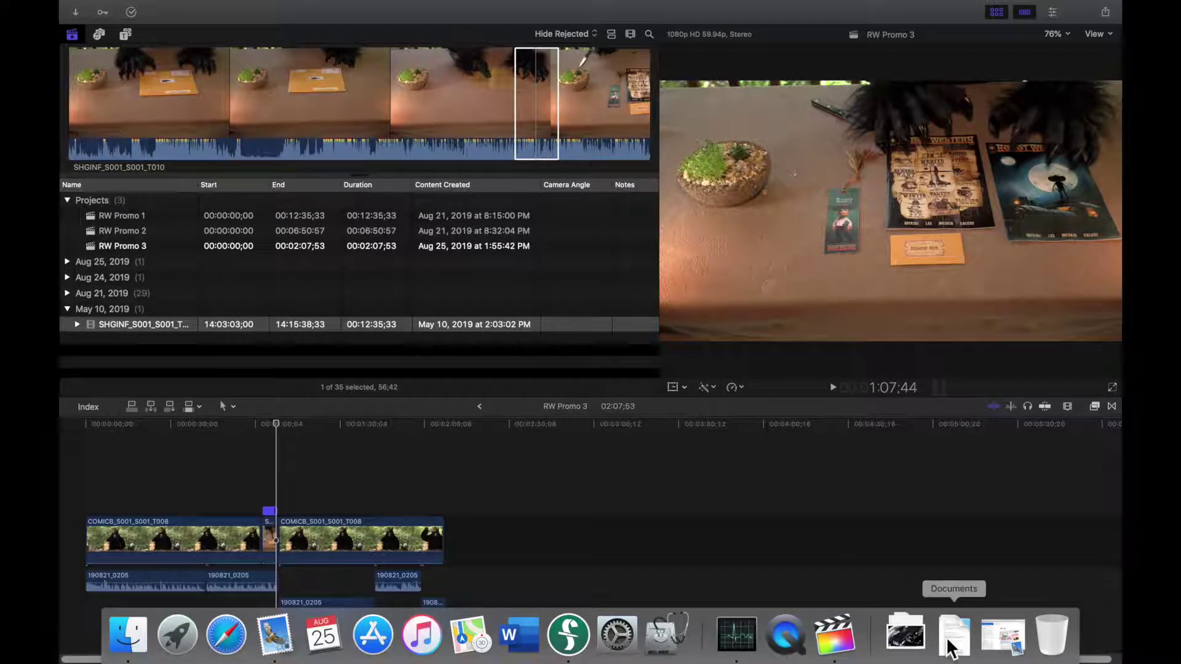
Switch to Final Draft 10 and read the Robot Western Preview script from the Box Open Video scene through the Page 25 scene
{"action": "left_click", "coordinate": [568, 636]}
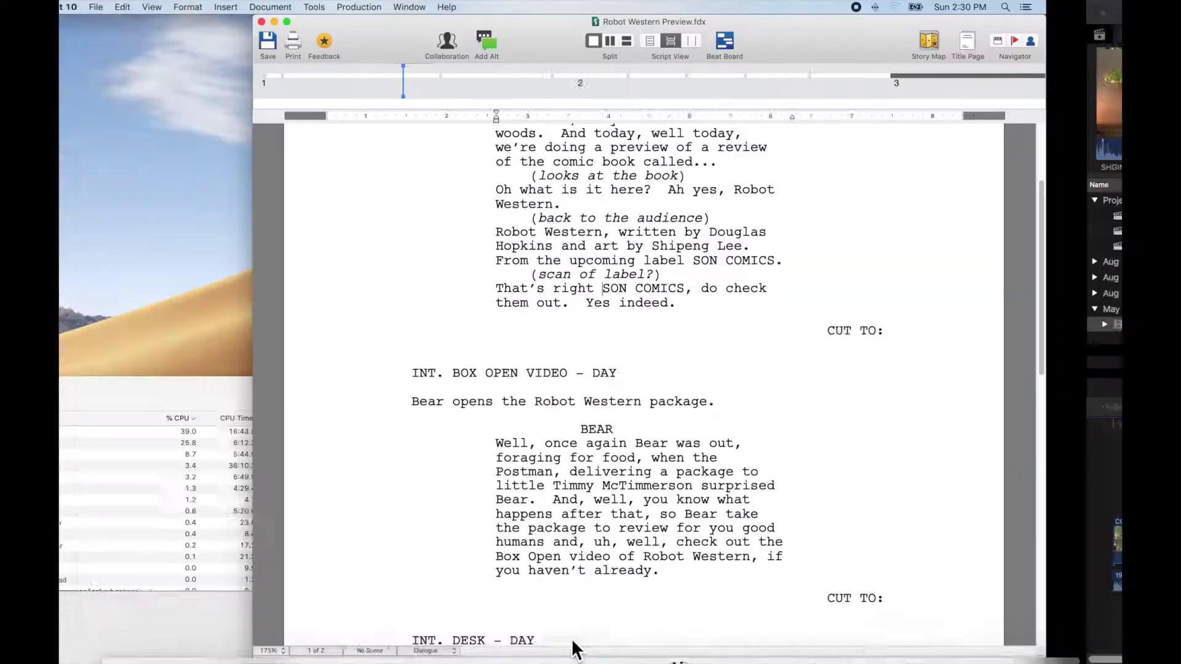
{"action": "scroll", "coordinate": [914, 383], "scroll_direction": "down", "scroll_amount": 8}
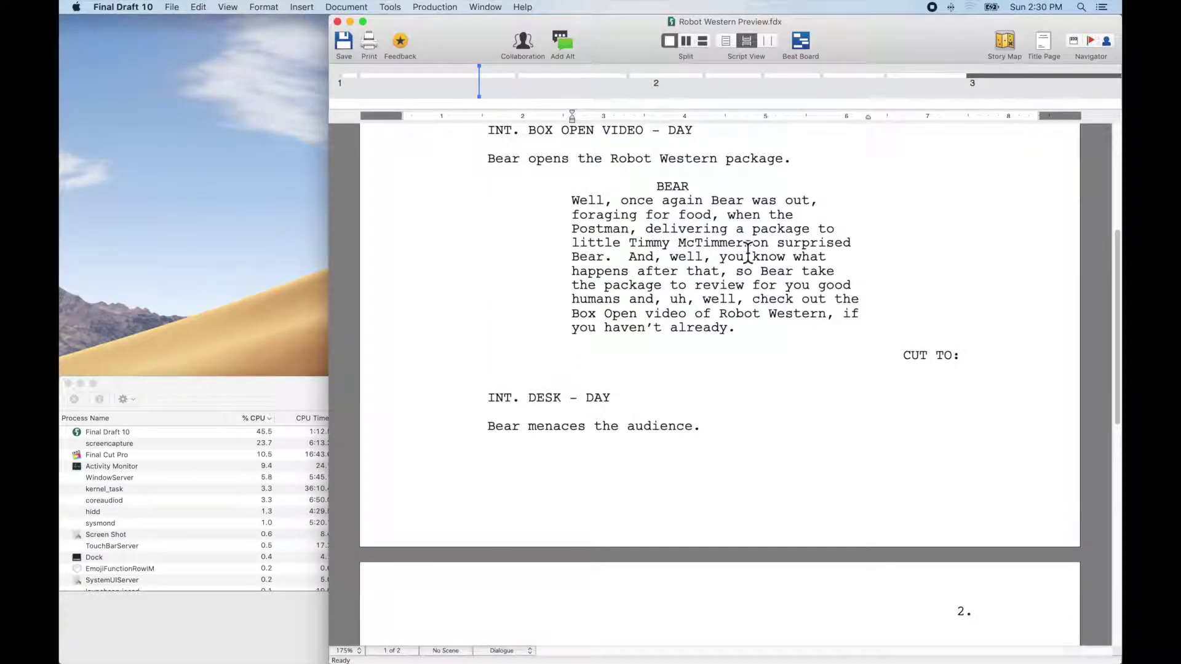
{"action": "scroll", "coordinate": [952, 366], "scroll_direction": "up", "scroll_amount": 3}
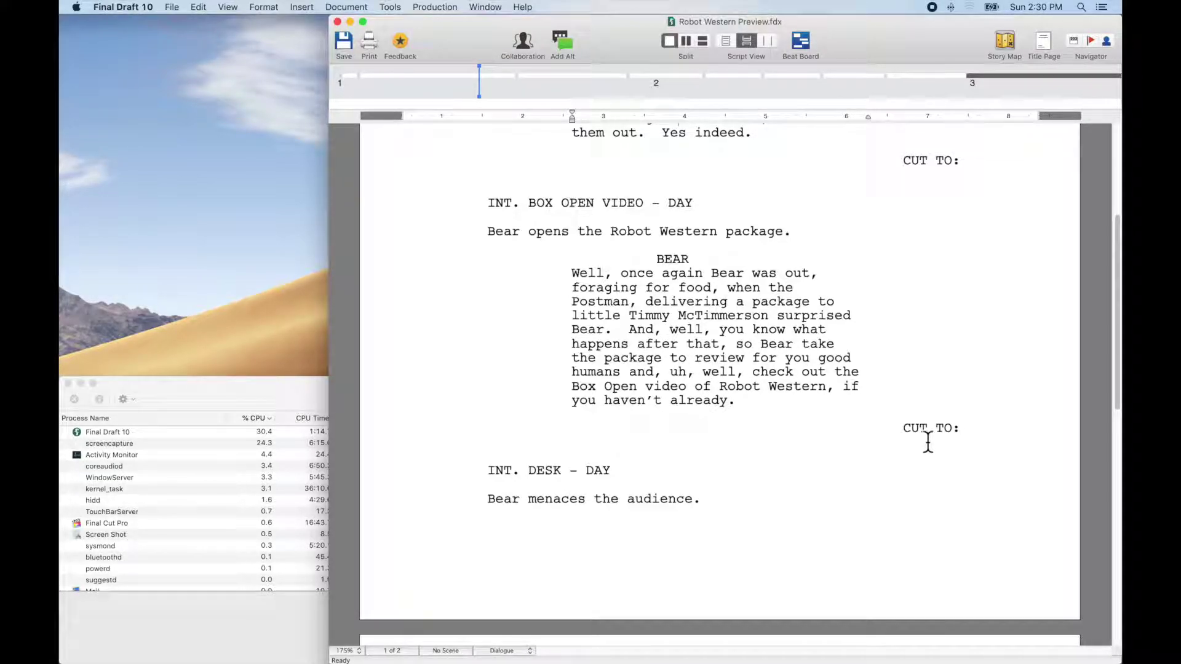
{"action": "scroll", "coordinate": [710, 481], "scroll_direction": "down", "scroll_amount": 5}
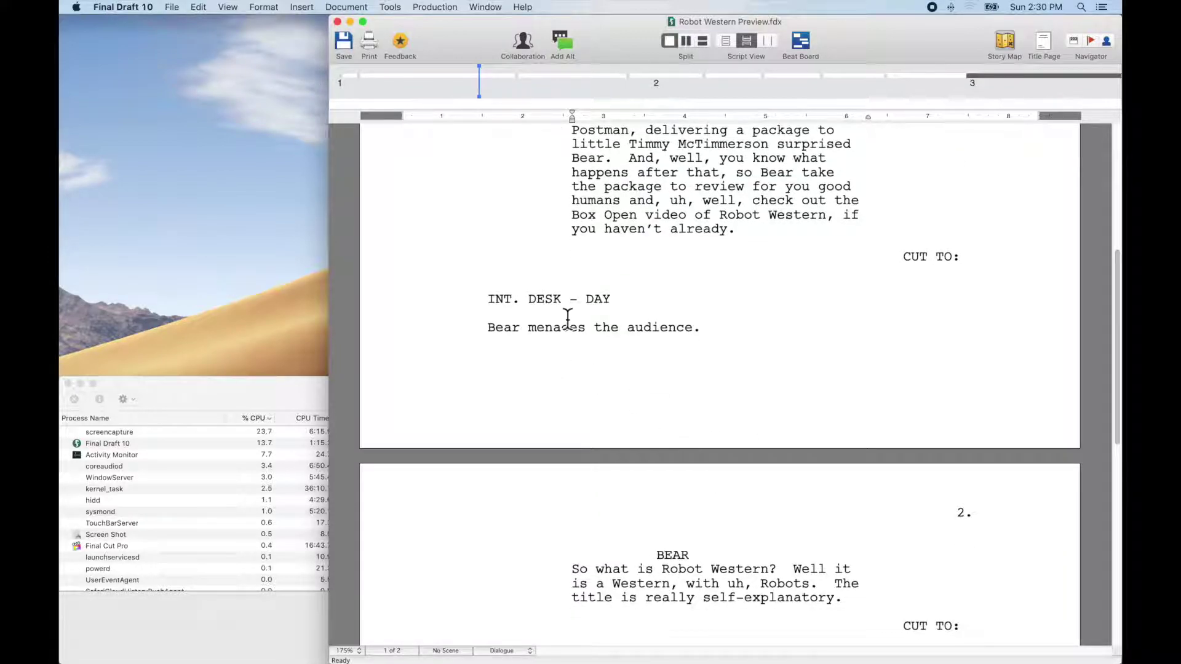
{"action": "scroll", "coordinate": [799, 388], "scroll_direction": "down", "scroll_amount": 5}
{"action": "scroll", "coordinate": [656, 234], "scroll_direction": "up", "scroll_amount": 7}
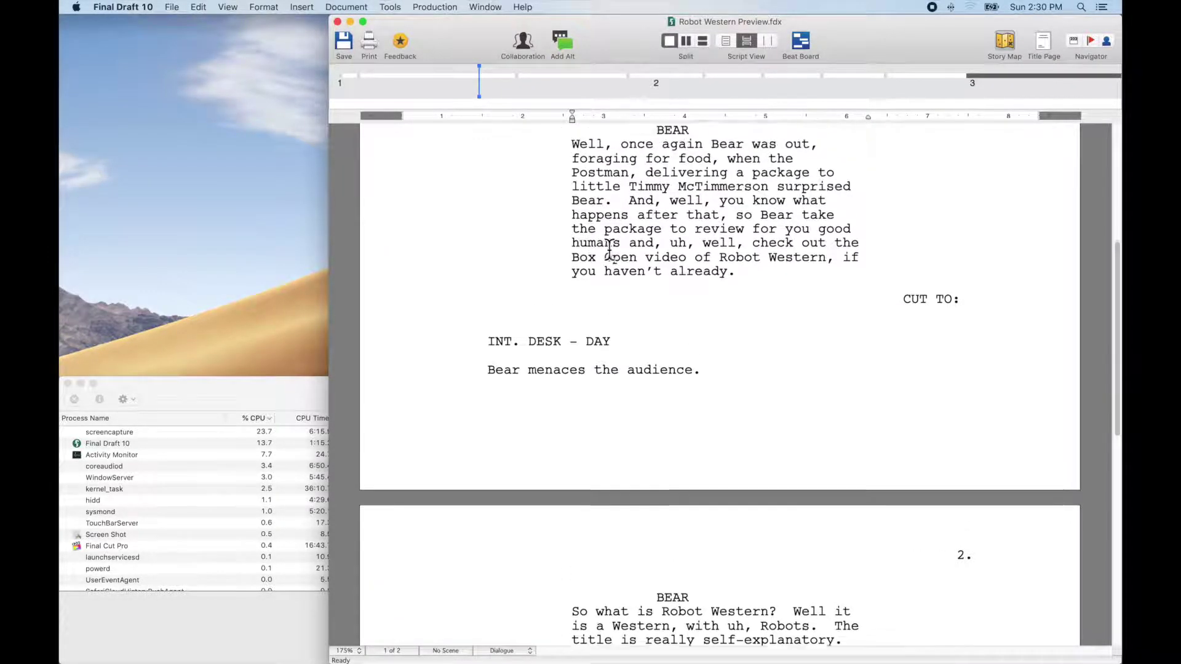
{"action": "scroll", "coordinate": [702, 422], "scroll_direction": "down", "scroll_amount": 12}
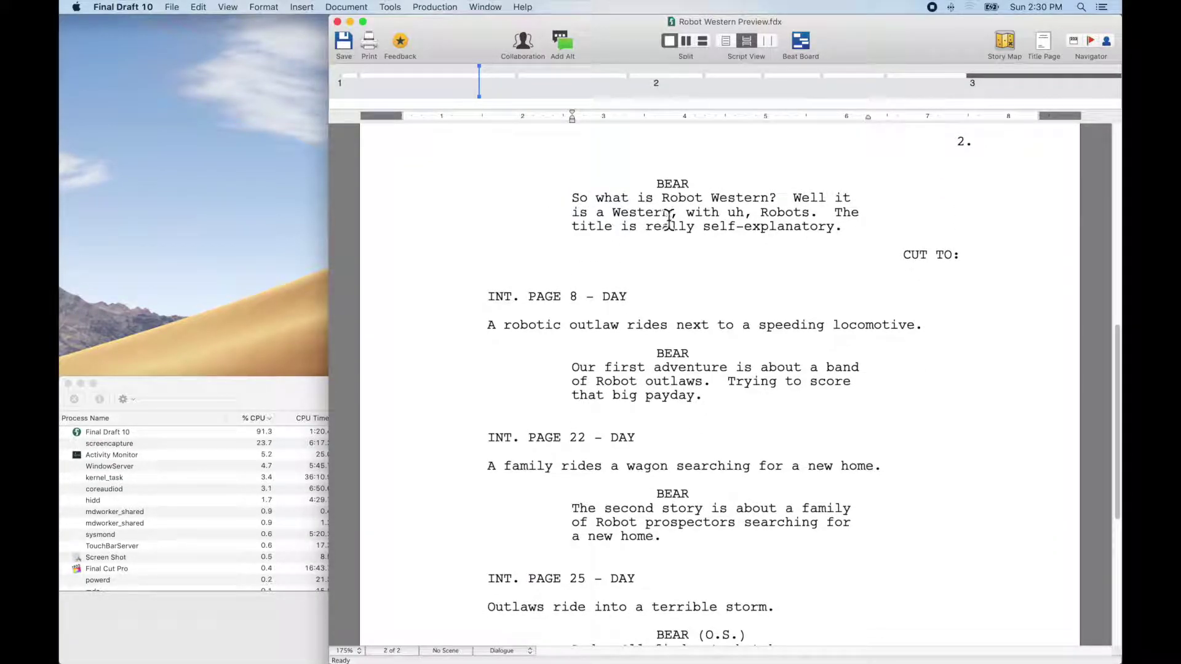
Switch to Final Cut Pro and play the bear footage from the box-opening cutaway's end to find where the Robot Western line ends
{"action": "mouse_move", "coordinate": [738, 663]}
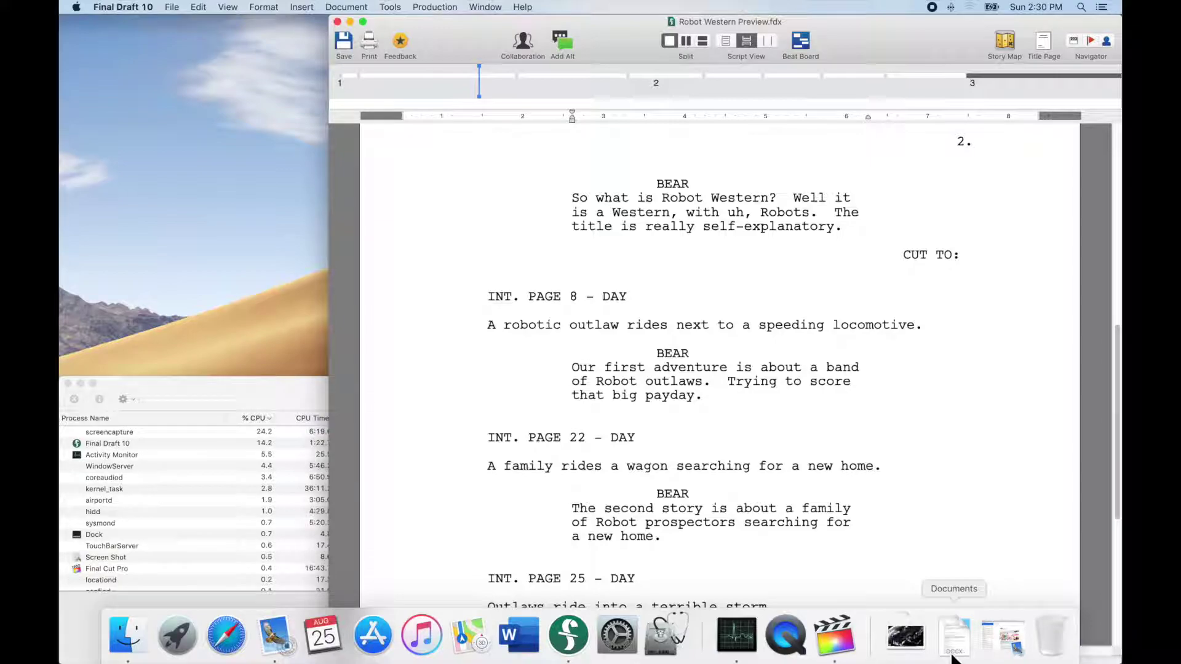
{"action": "left_click", "coordinate": [839, 655]}
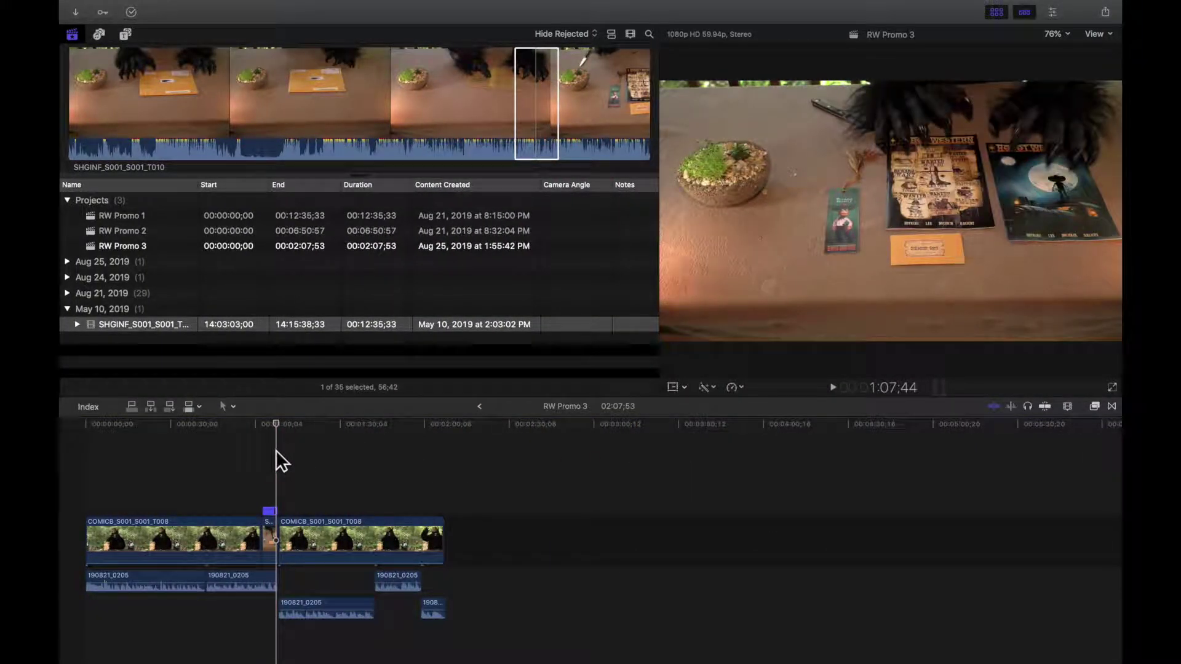
{"action": "key", "text": "super+equal"}
{"action": "key", "text": "space"}
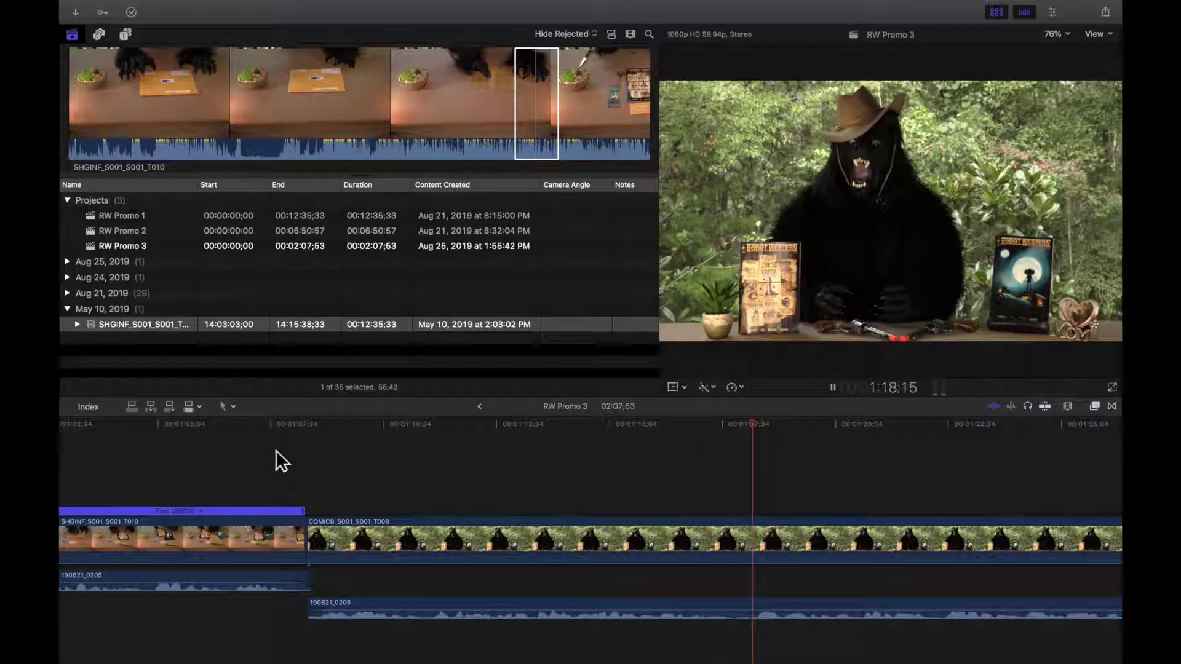
{"action": "key", "text": "space"}
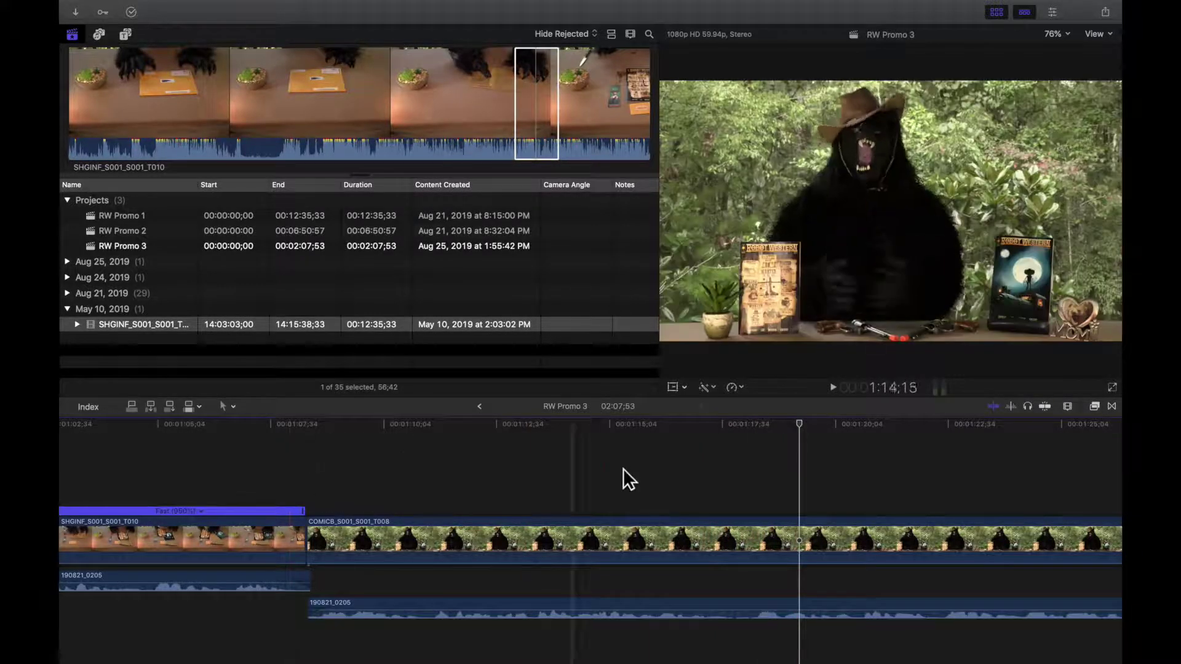
{"action": "scroll", "coordinate": [756, 471], "scroll_direction": "right", "scroll_amount": 3}
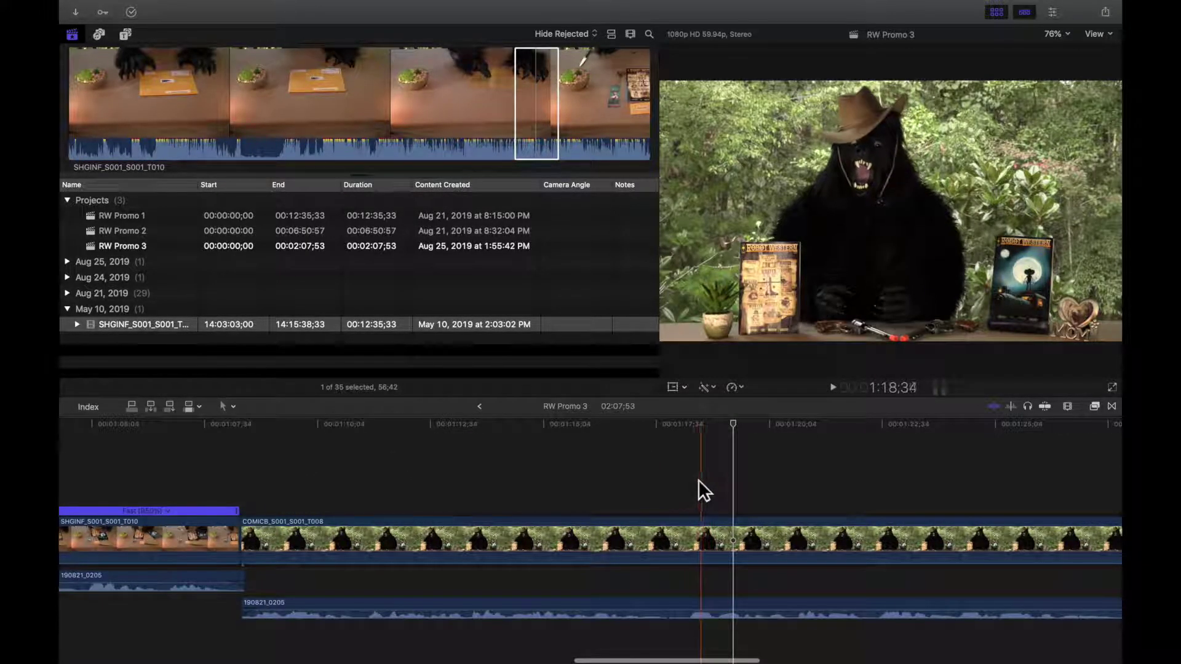
{"action": "key", "text": "space"}
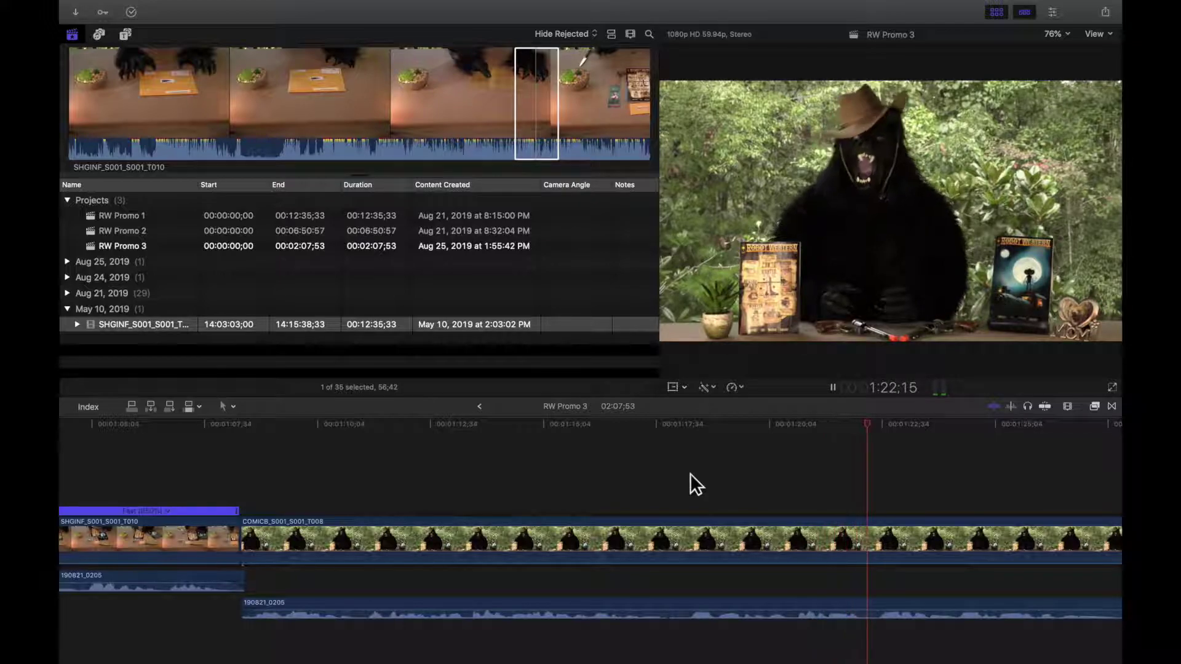
{"action": "key", "text": "space"}
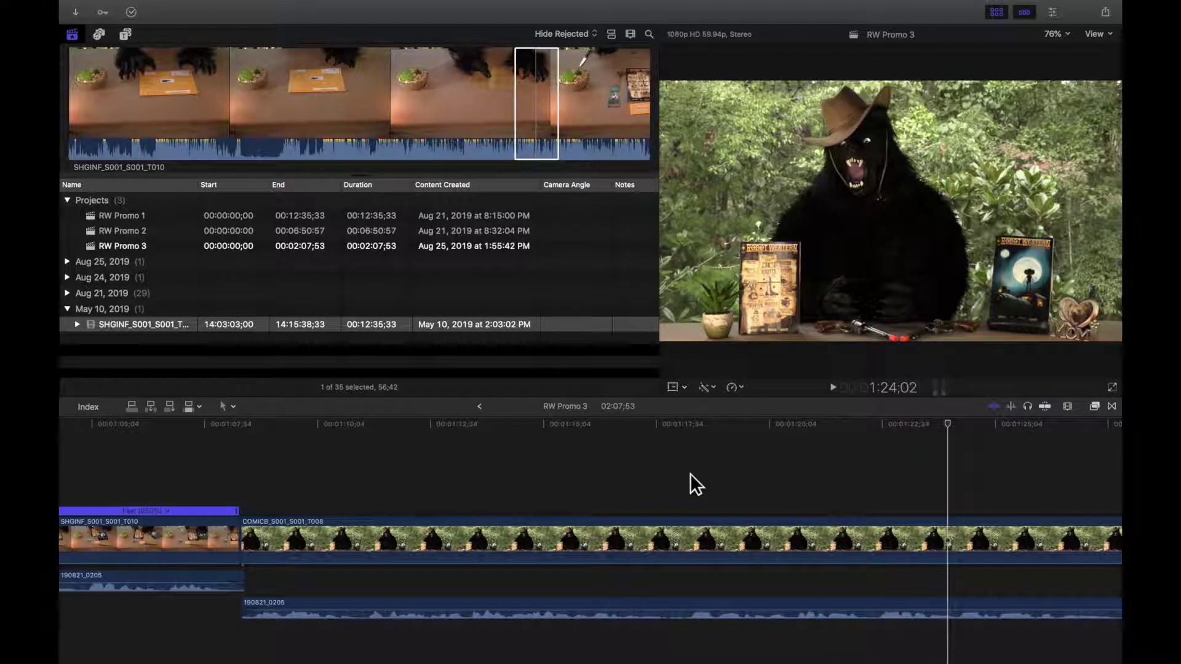
Blade the COMICB_S001_S001_T008 bear clip following the box-opening cutaway at 1:18:00
{"action": "scroll", "coordinate": [690, 473], "scroll_direction": "right", "scroll_amount": 3}
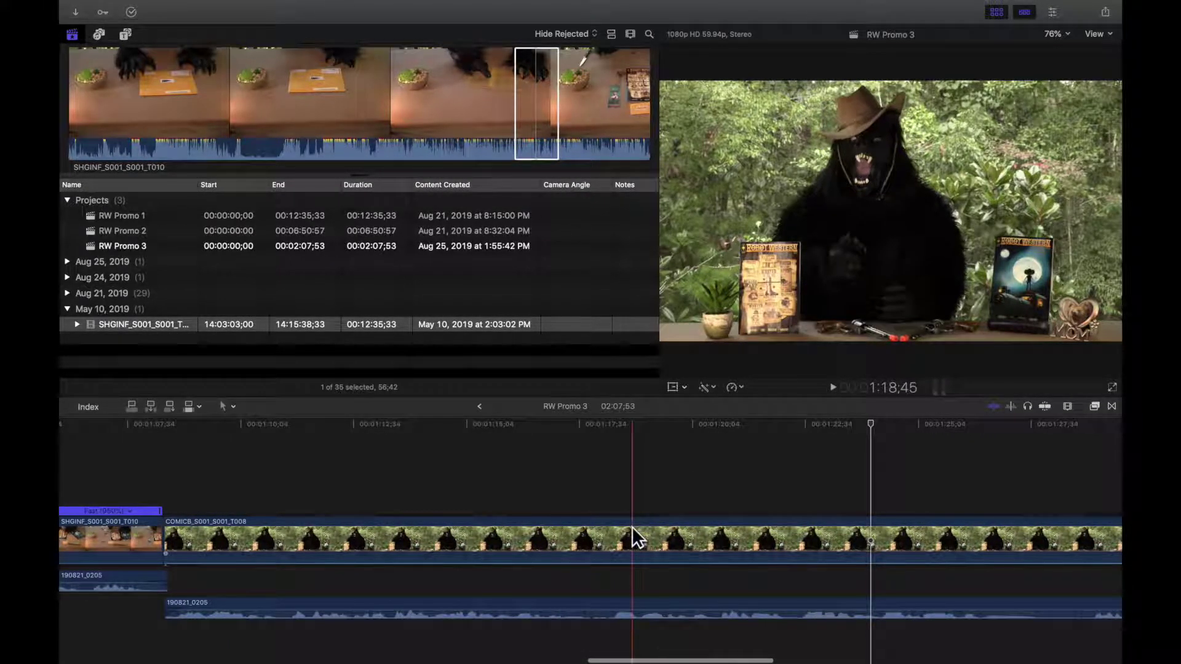
{"action": "left_click", "coordinate": [585, 471]}
{"action": "key", "text": "super+equal"}
{"action": "key", "text": "super+equal"}
{"action": "key", "text": "super+equal"}
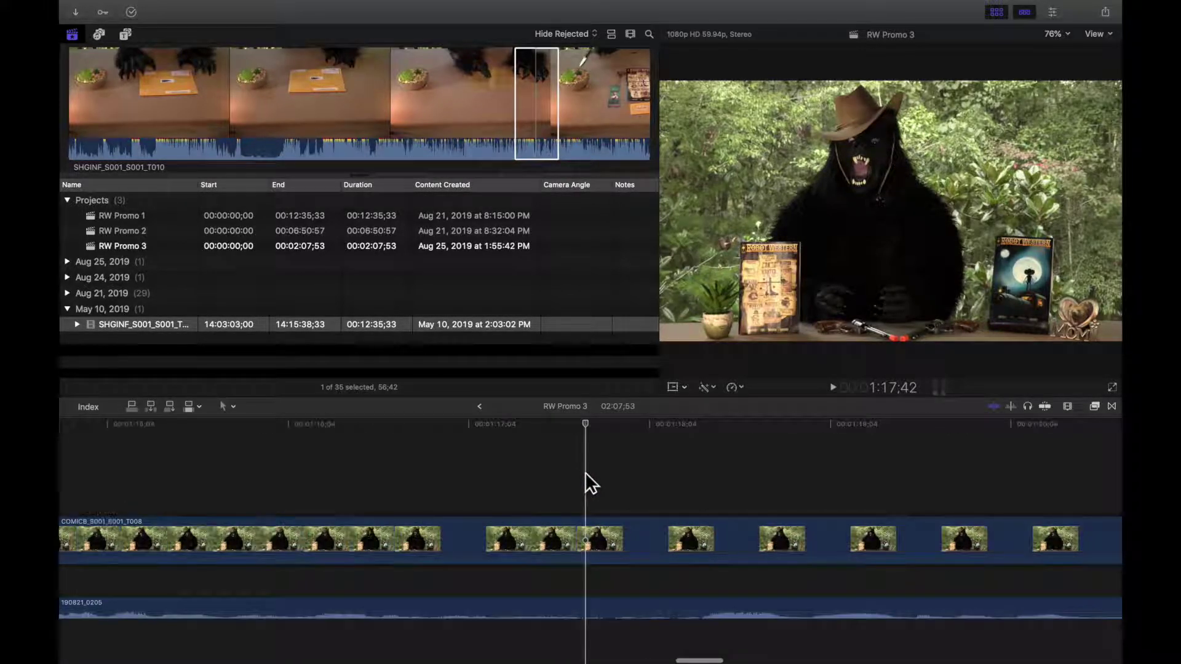
{"action": "scroll", "coordinate": [584, 472], "scroll_direction": "right", "scroll_amount": 4}
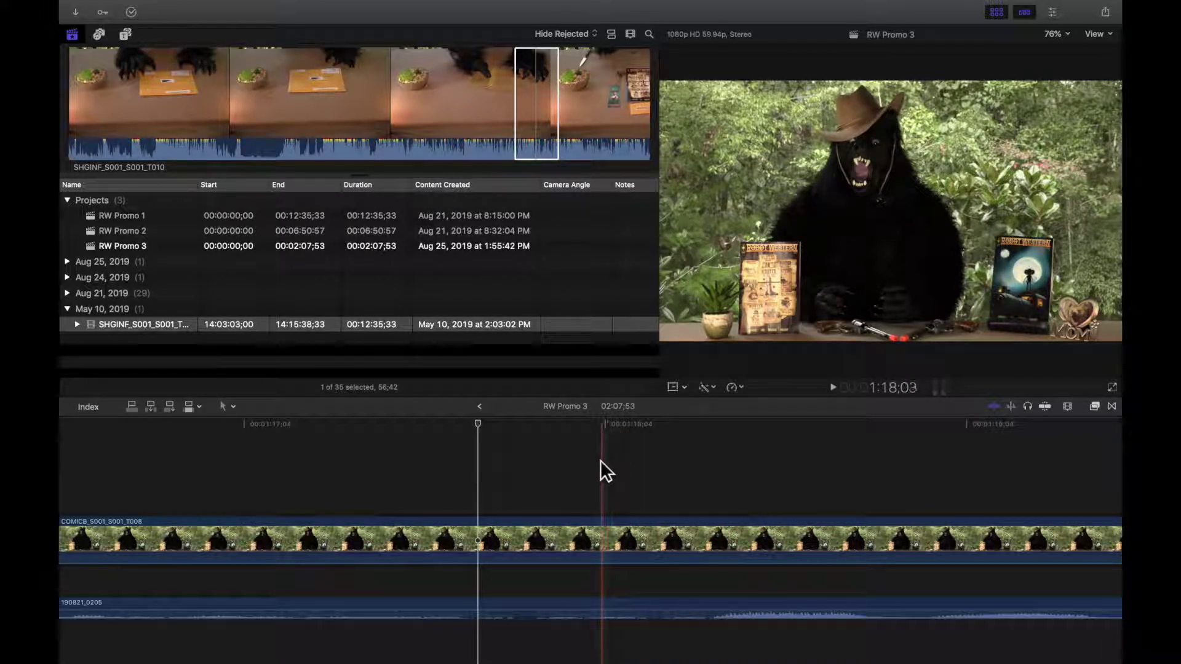
{"action": "left_click", "coordinate": [581, 460]}
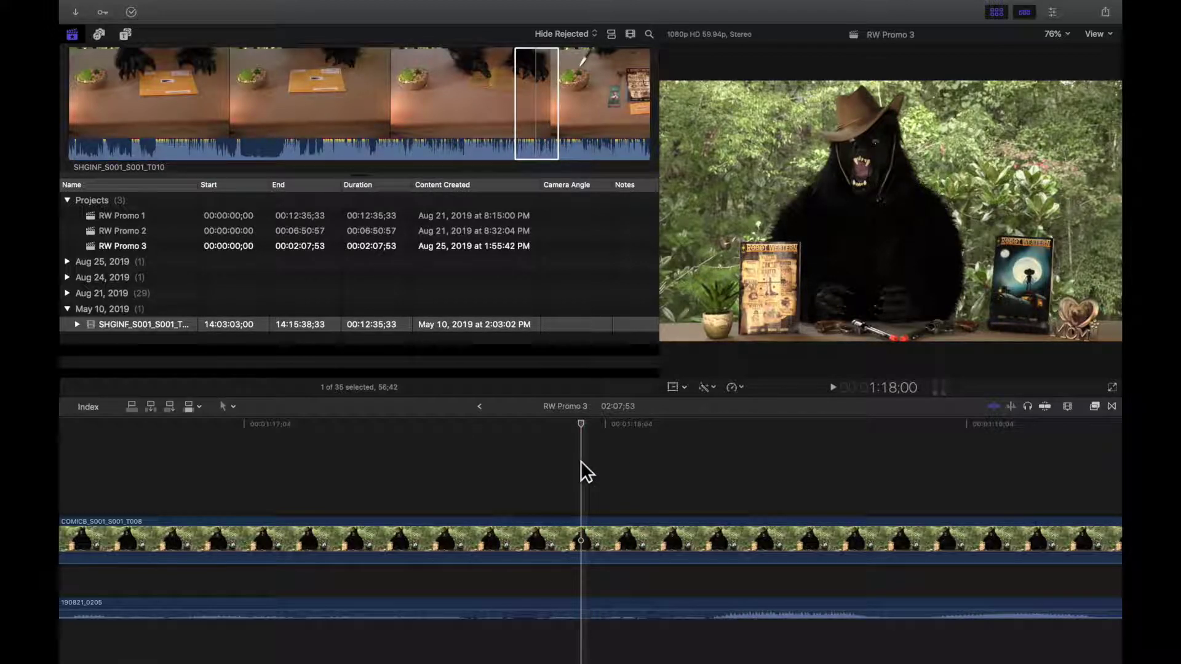
{"action": "key", "text": "b"}
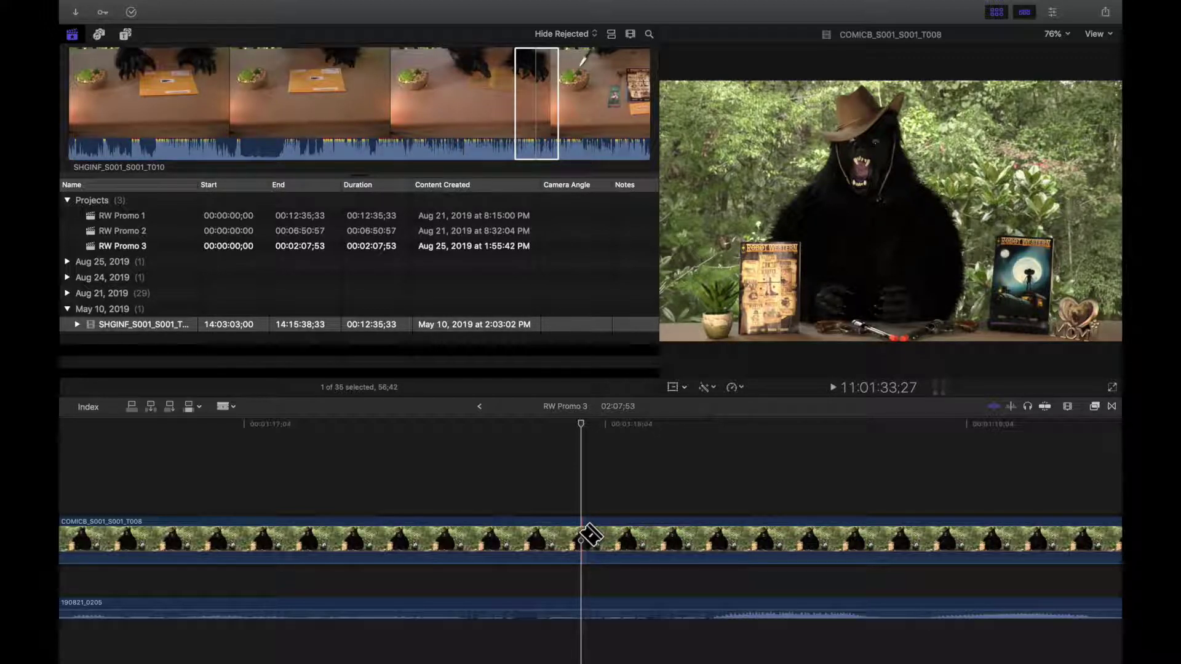
{"action": "left_click", "coordinate": [582, 536]}
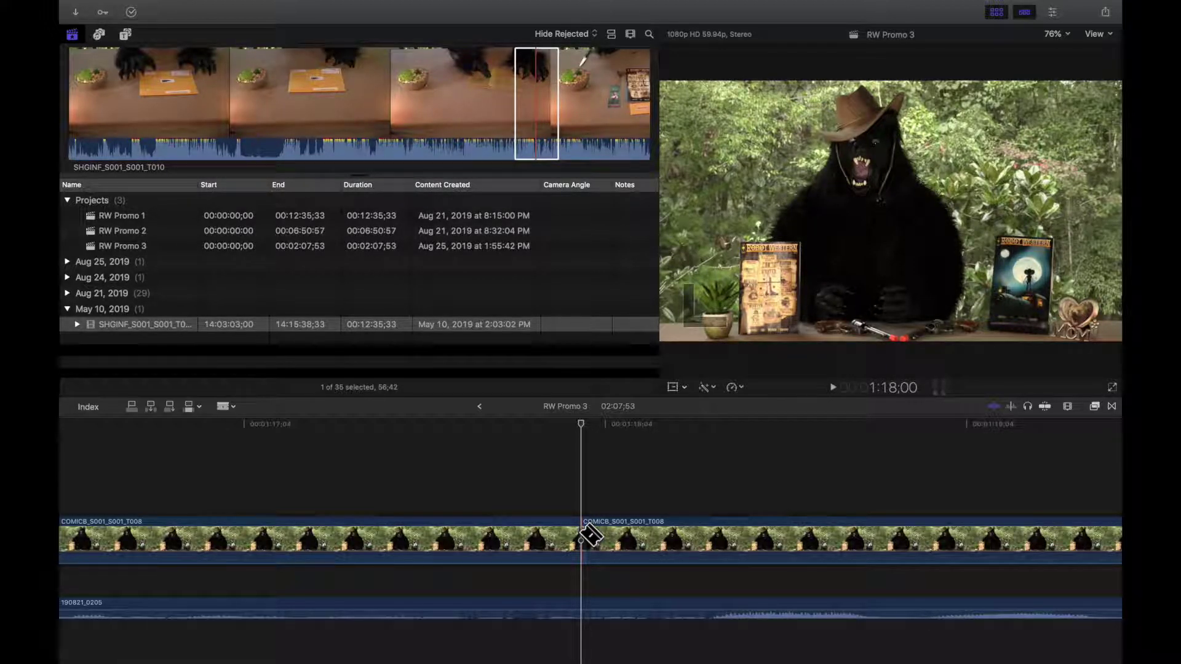
{"action": "key", "text": "a"}
{"action": "left_click", "coordinate": [574, 459]}
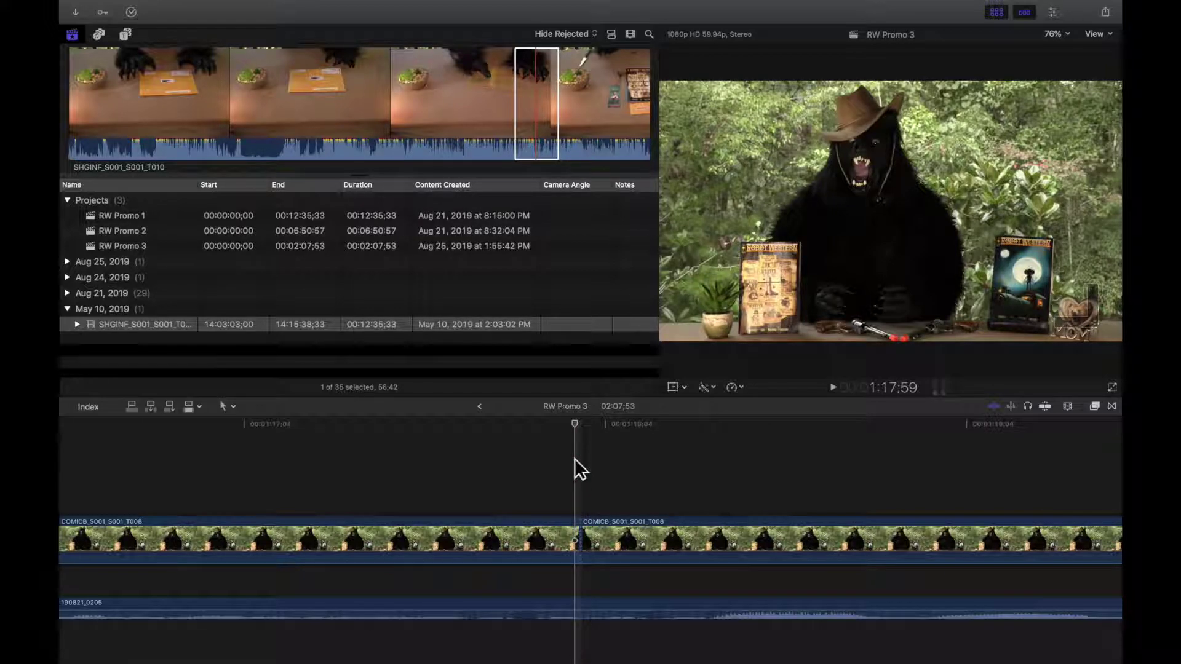
Switch to Final Draft 10 and read the script's Page 8 and Page 22 scenes for the next cutaway's dialogue
{"action": "key", "text": "super+minus"}
{"action": "key", "text": "super+minus"}
{"action": "key", "text": "super+minus"}
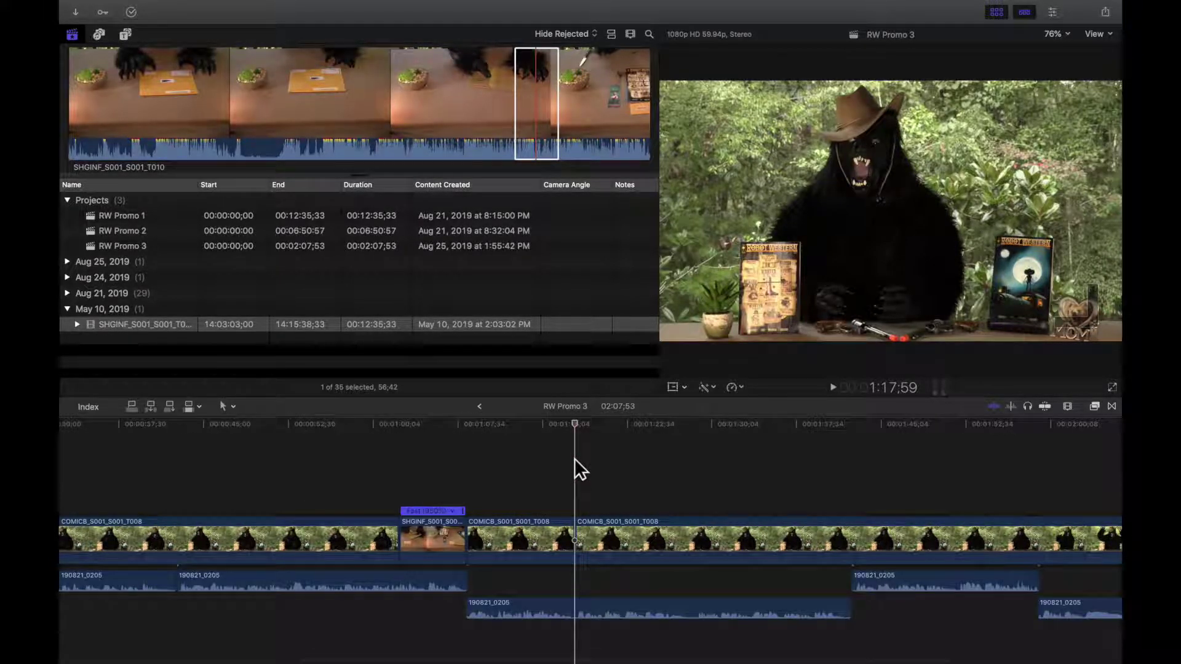
{"action": "mouse_move", "coordinate": [692, 649]}
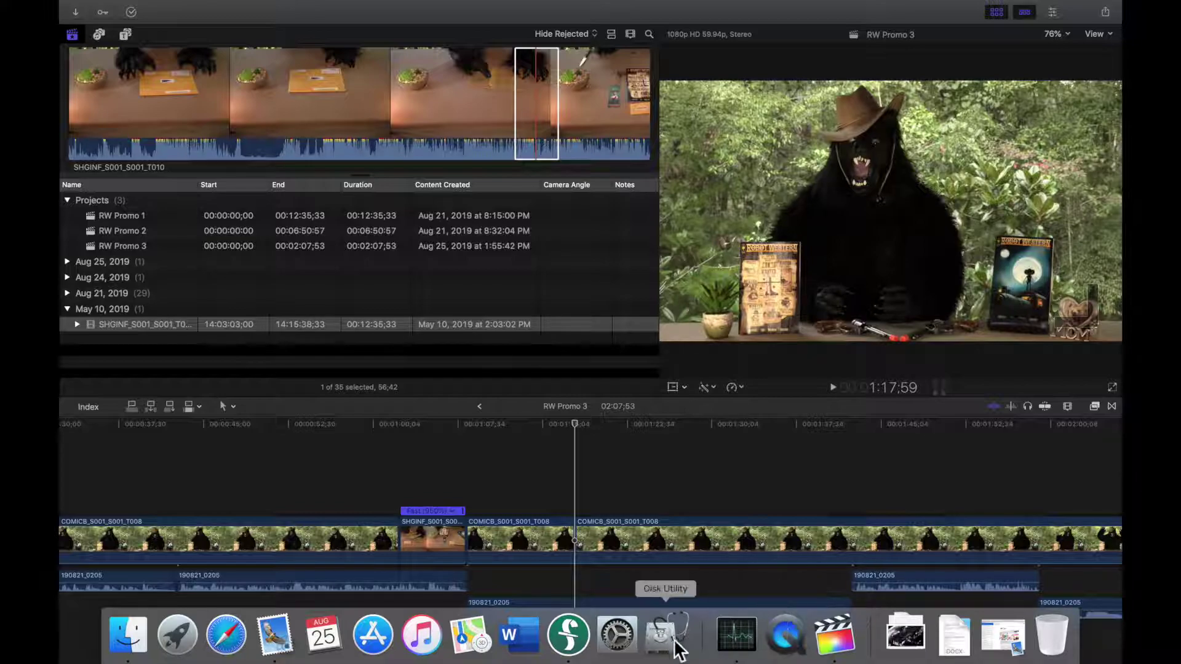
{"action": "left_click", "coordinate": [568, 636]}
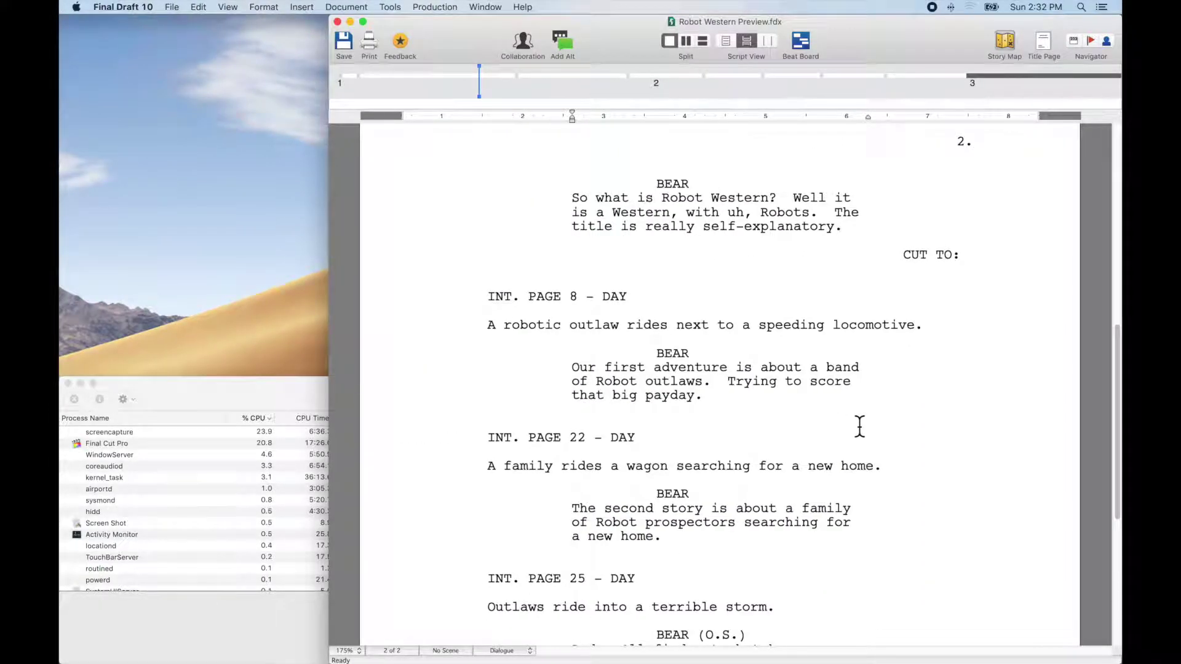
{"action": "scroll", "coordinate": [859, 426], "scroll_direction": "down", "scroll_amount": 3}
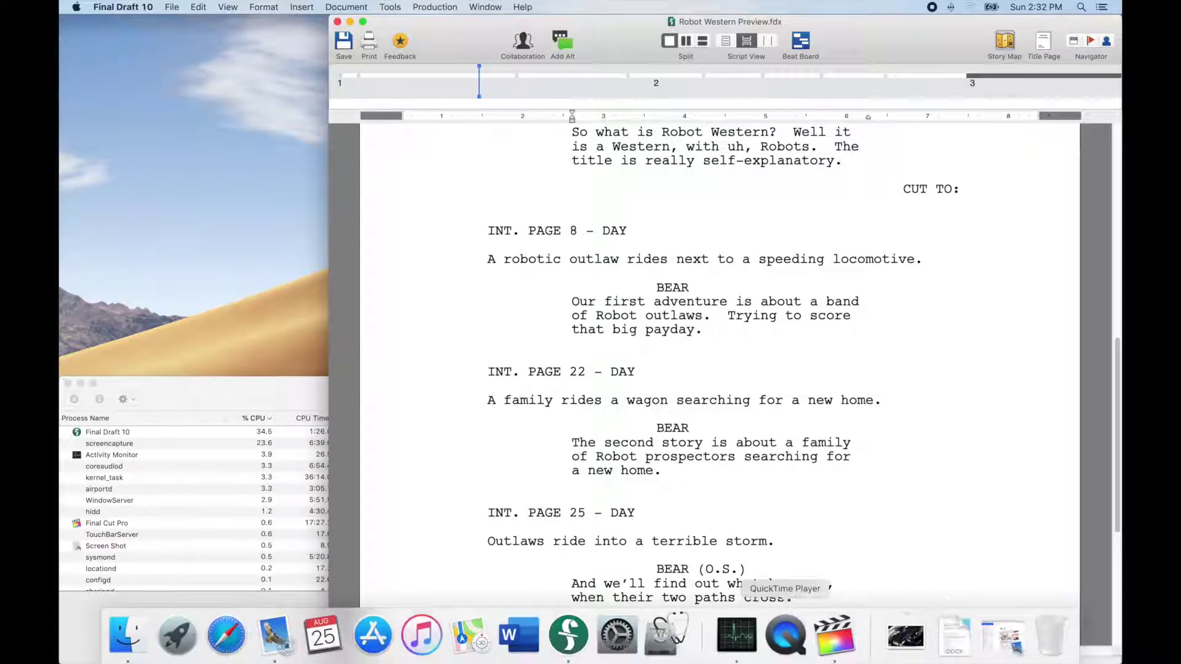
Return to Final Cut Pro, play the bear's Page 8 dialogue, blade the clip at about 1:28, and select the segment before the cut
{"action": "left_click", "coordinate": [851, 643]}
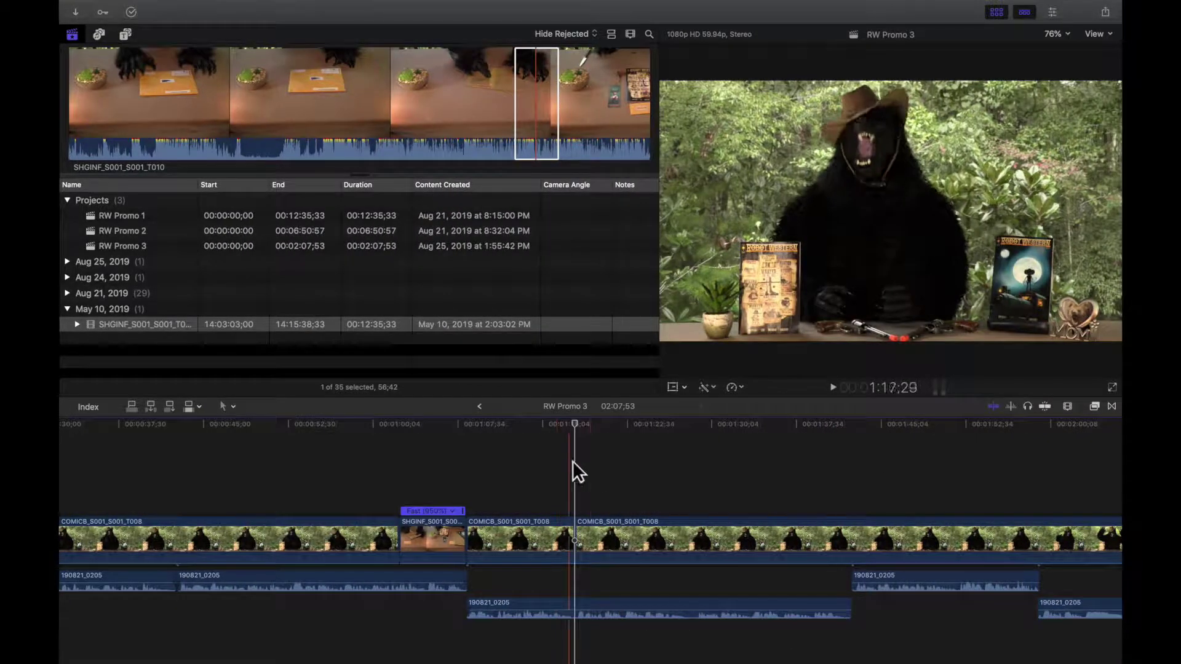
{"action": "key", "text": "space"}
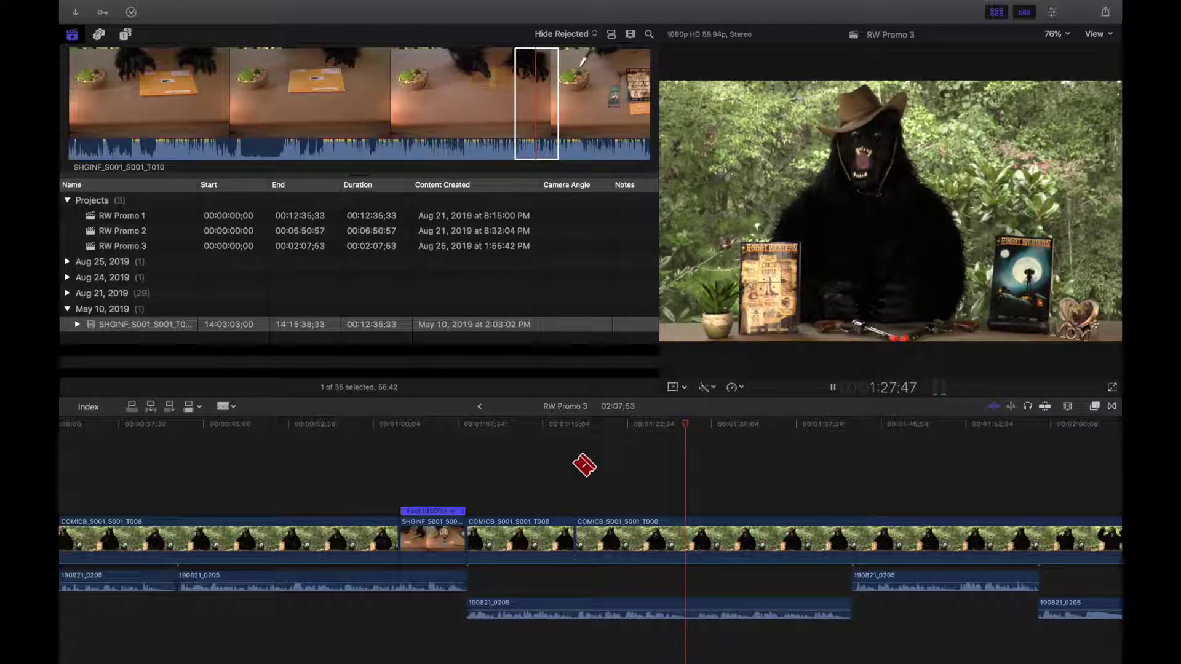
{"action": "key", "text": "super+equal"}
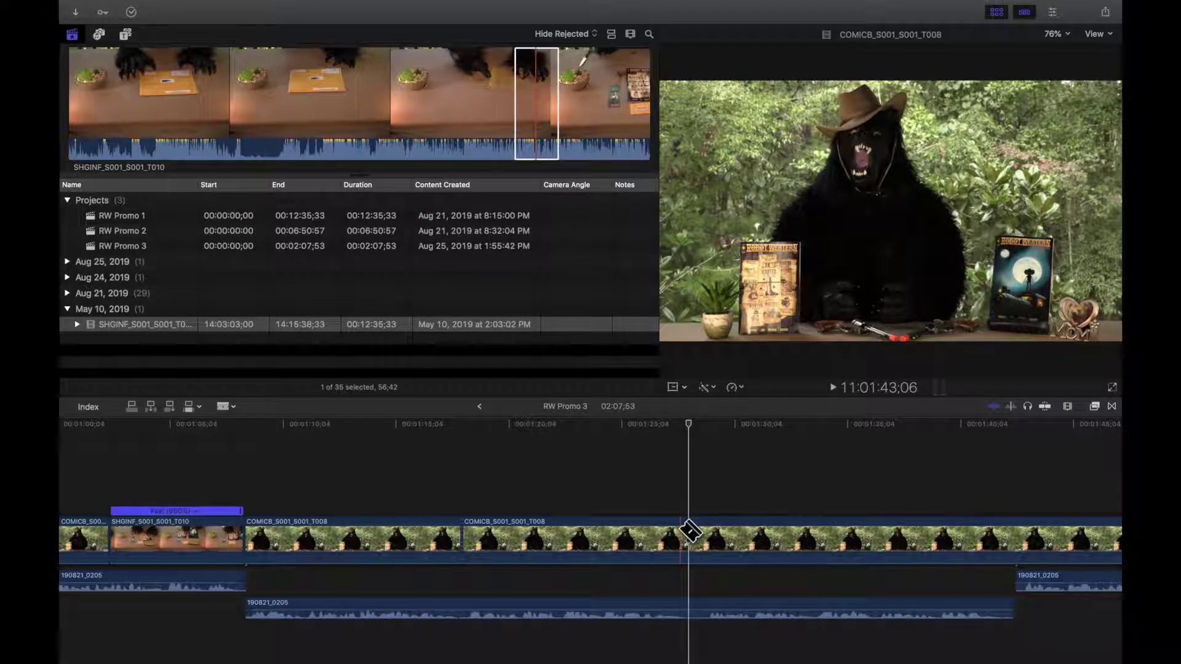
{"action": "key", "text": "super+equal"}
{"action": "key", "text": "super+equal"}
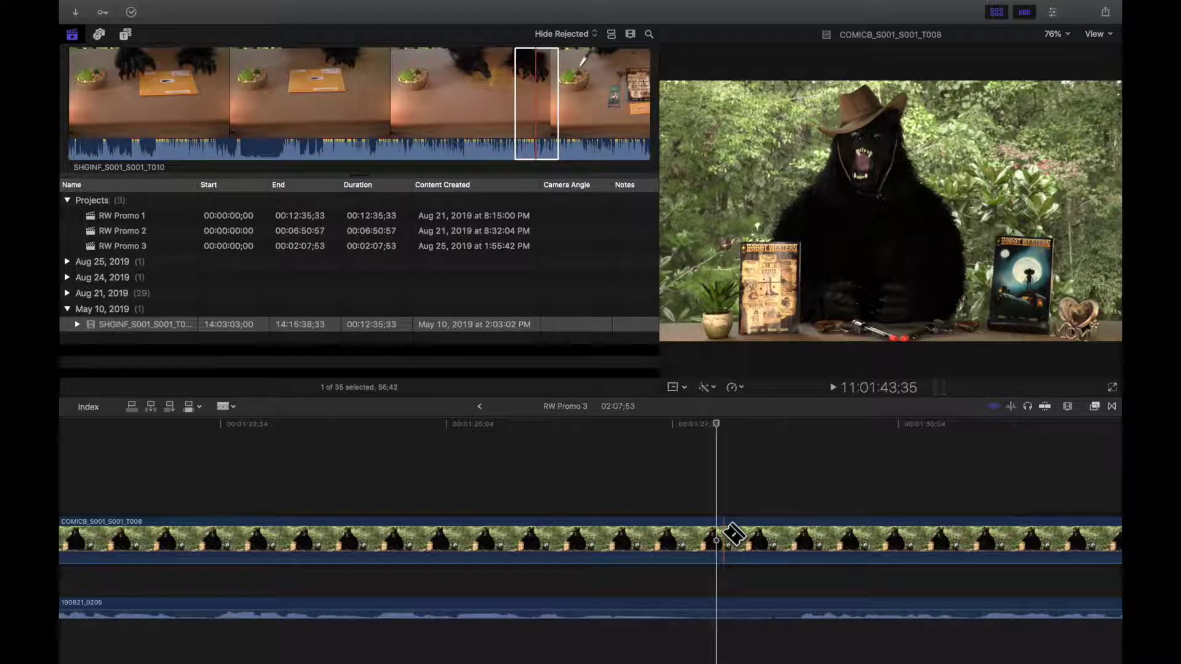
{"action": "left_click", "coordinate": [733, 534]}
{"action": "key", "text": "a"}
{"action": "left_click", "coordinate": [588, 534]}
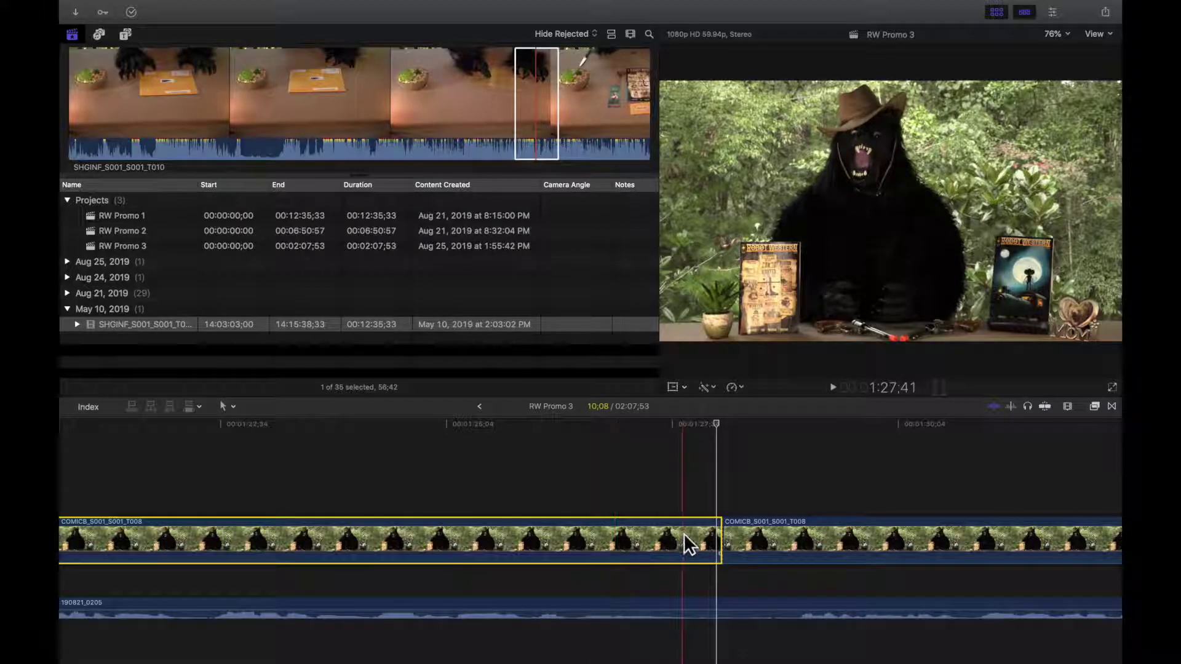
Collapse the May 10, 2019 clip group, expand the Aug 21, 2019 group, and select the Page 8 still
{"action": "scroll", "coordinate": [682, 534], "scroll_direction": "right", "scroll_amount": 1}
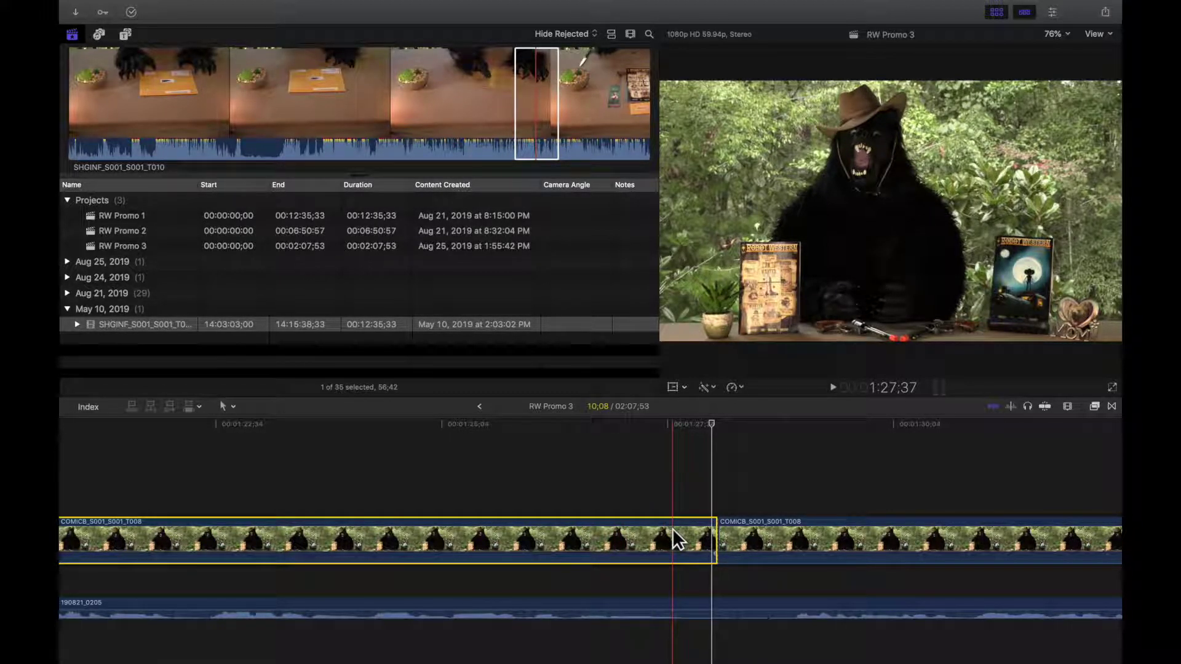
{"action": "scroll", "coordinate": [588, 488], "scroll_direction": "left", "scroll_amount": 5}
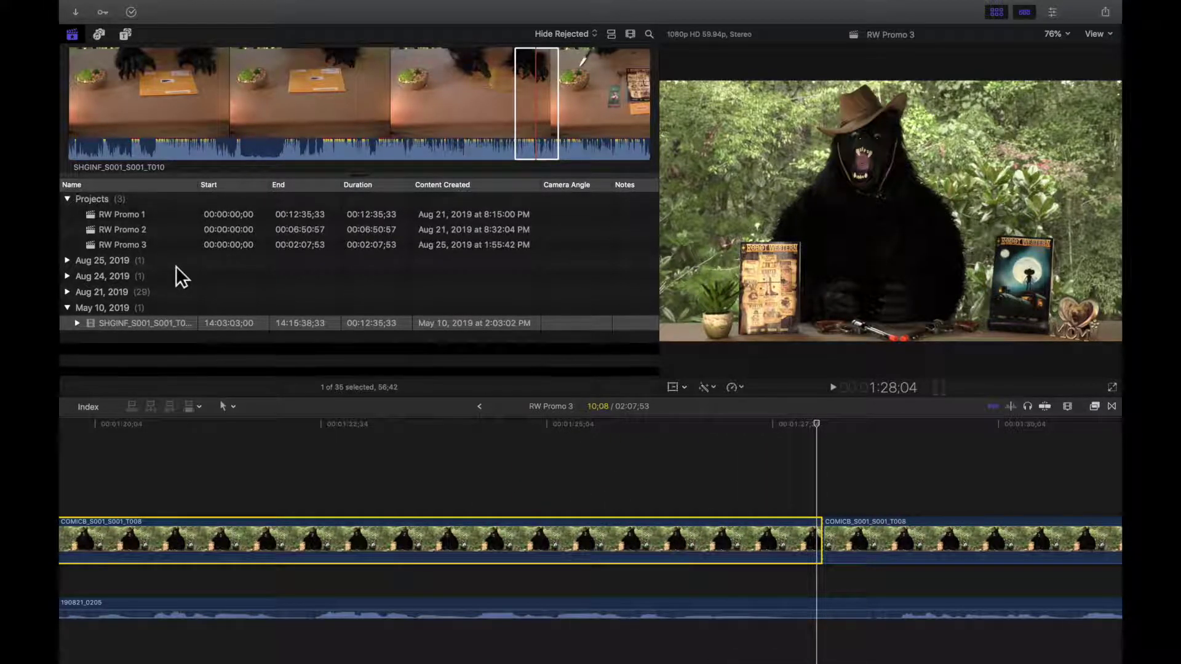
{"action": "left_click", "coordinate": [67, 309]}
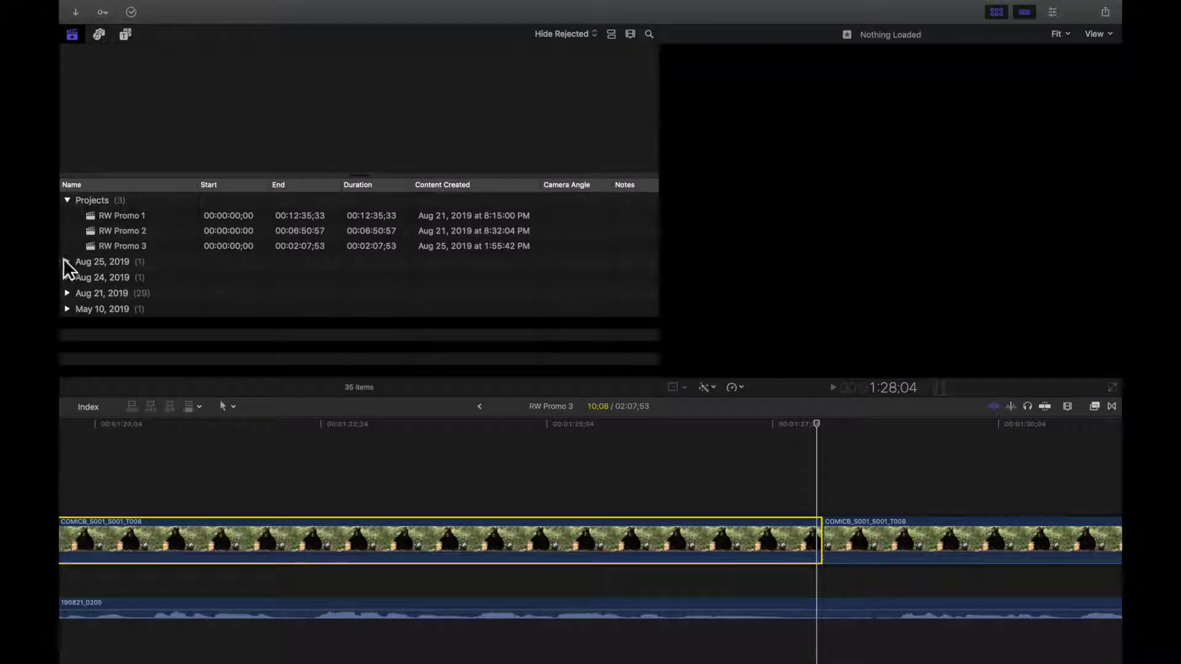
{"action": "left_click", "coordinate": [66, 278]}
{"action": "left_click", "coordinate": [67, 277]}
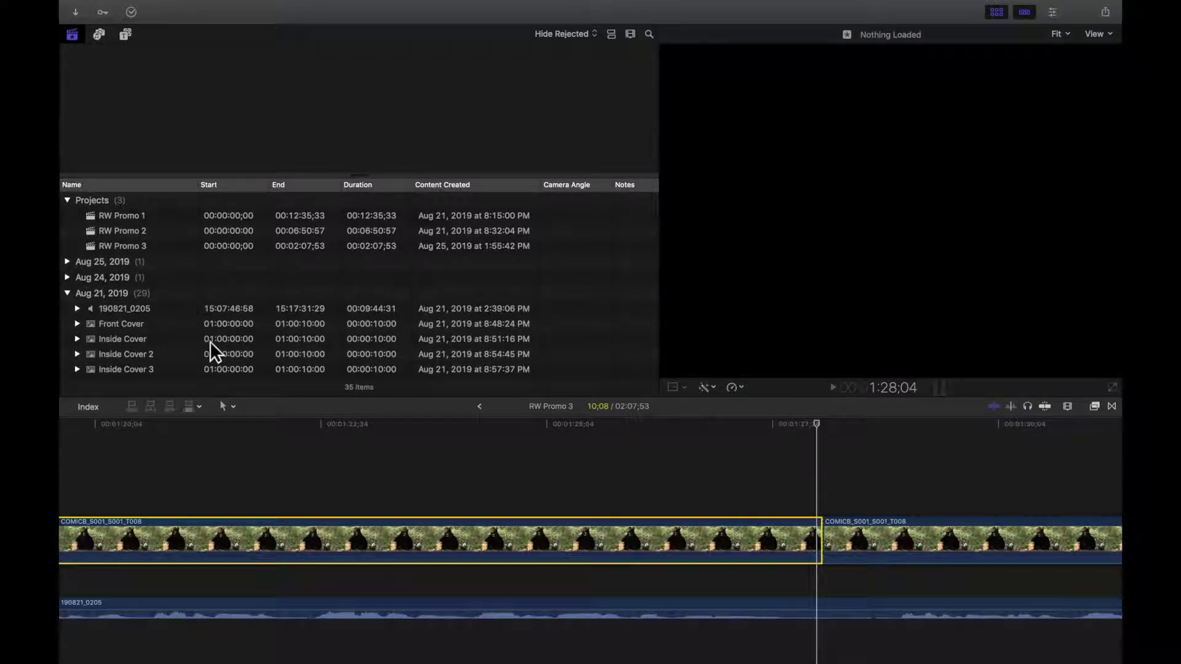
{"action": "scroll", "coordinate": [209, 341], "scroll_direction": "down", "scroll_amount": 5}
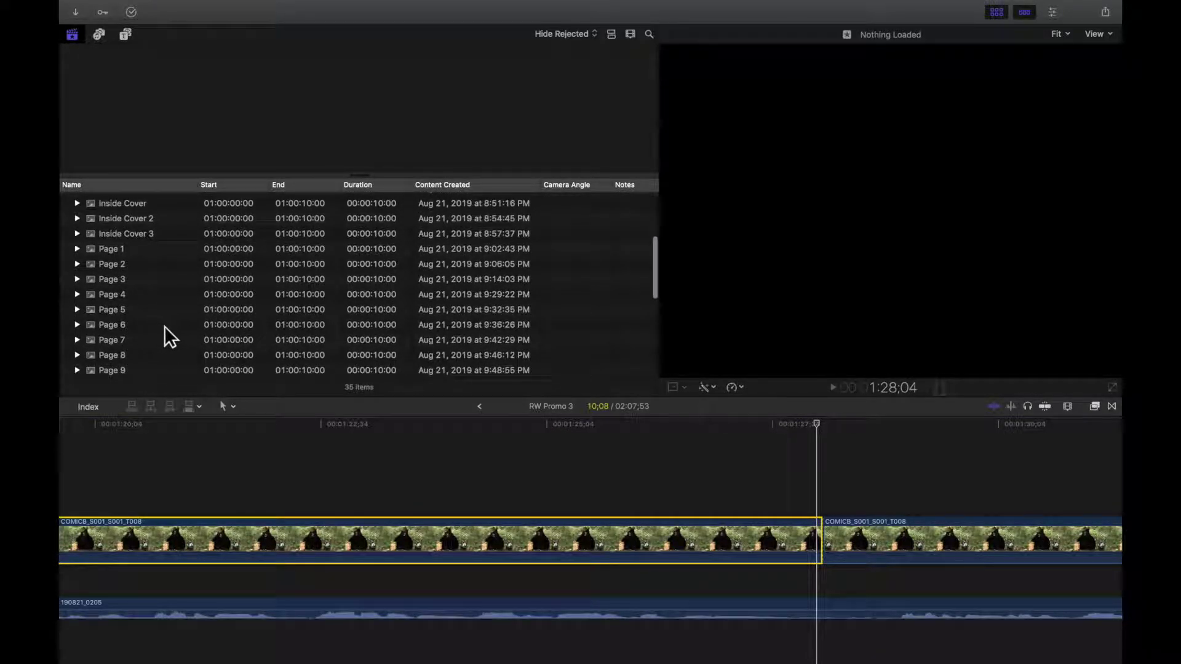
{"action": "scroll", "coordinate": [165, 325], "scroll_direction": "down", "scroll_amount": 1}
{"action": "left_click", "coordinate": [118, 336]}
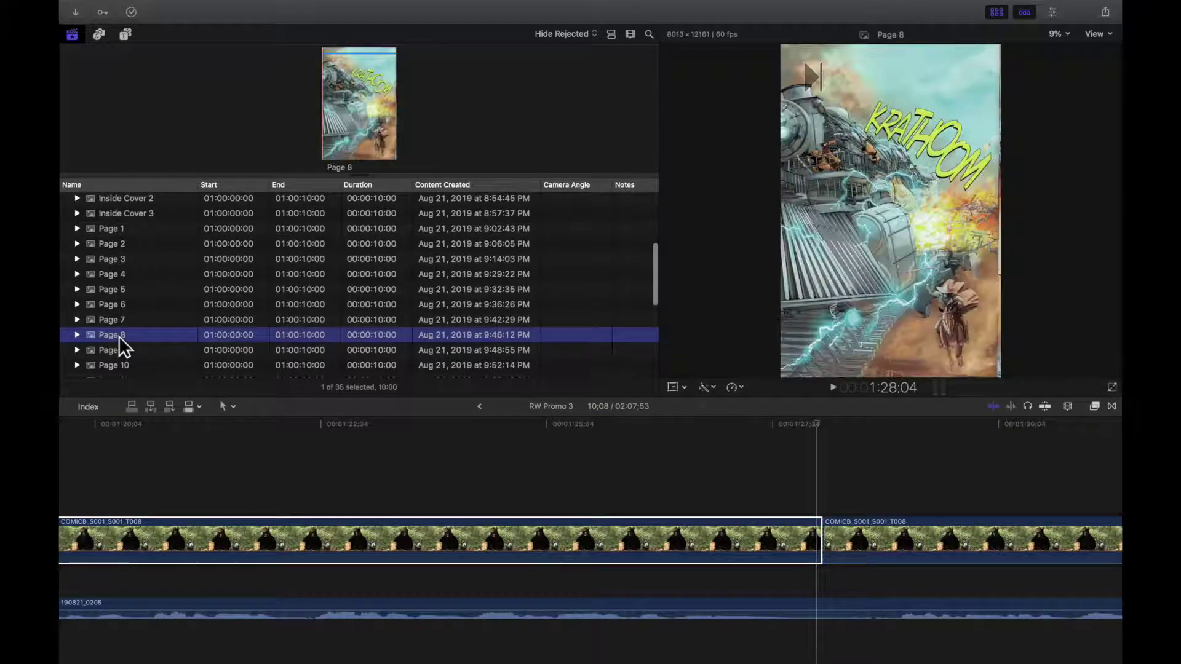
Replace the bear segment ending at about 1:28 with the Page 8 still using Replace with Retime to Fit
{"action": "left_click", "coordinate": [357, 110]}
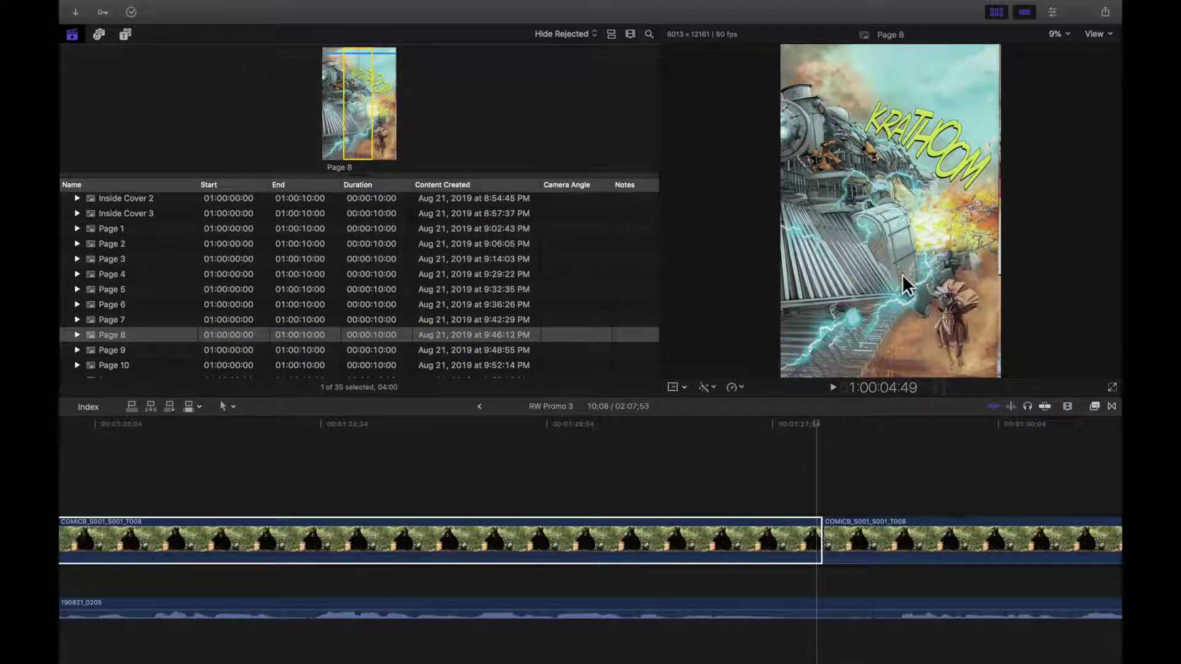
{"action": "left_click", "coordinate": [640, 415]}
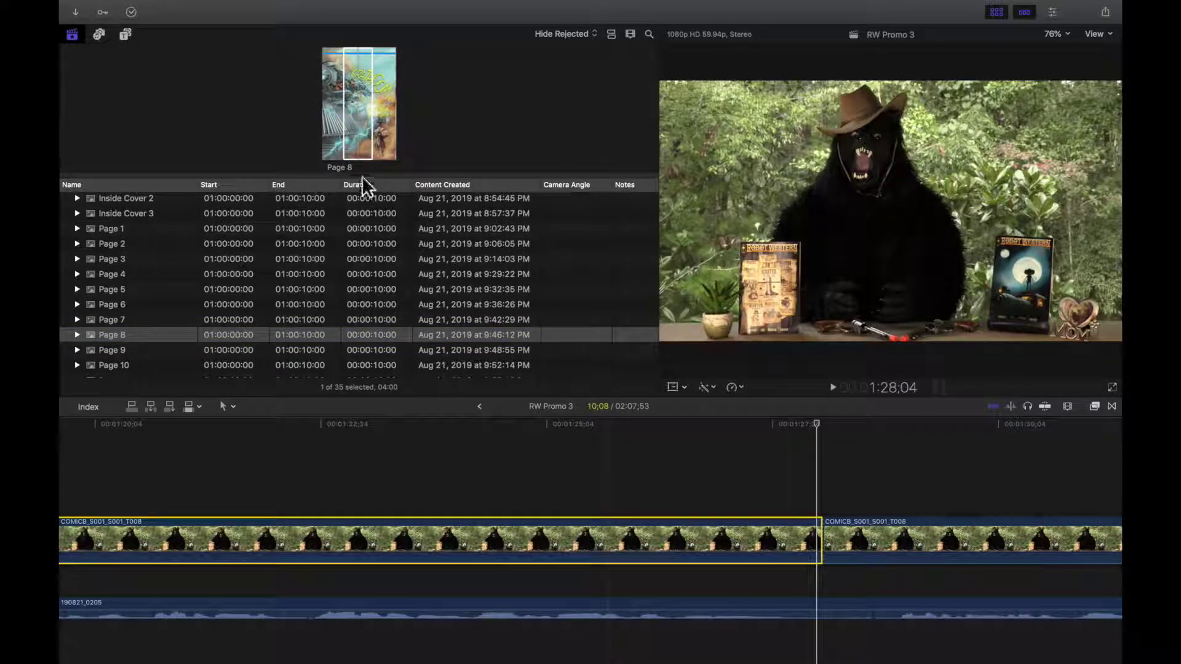
{"action": "left_click", "coordinate": [365, 112]}
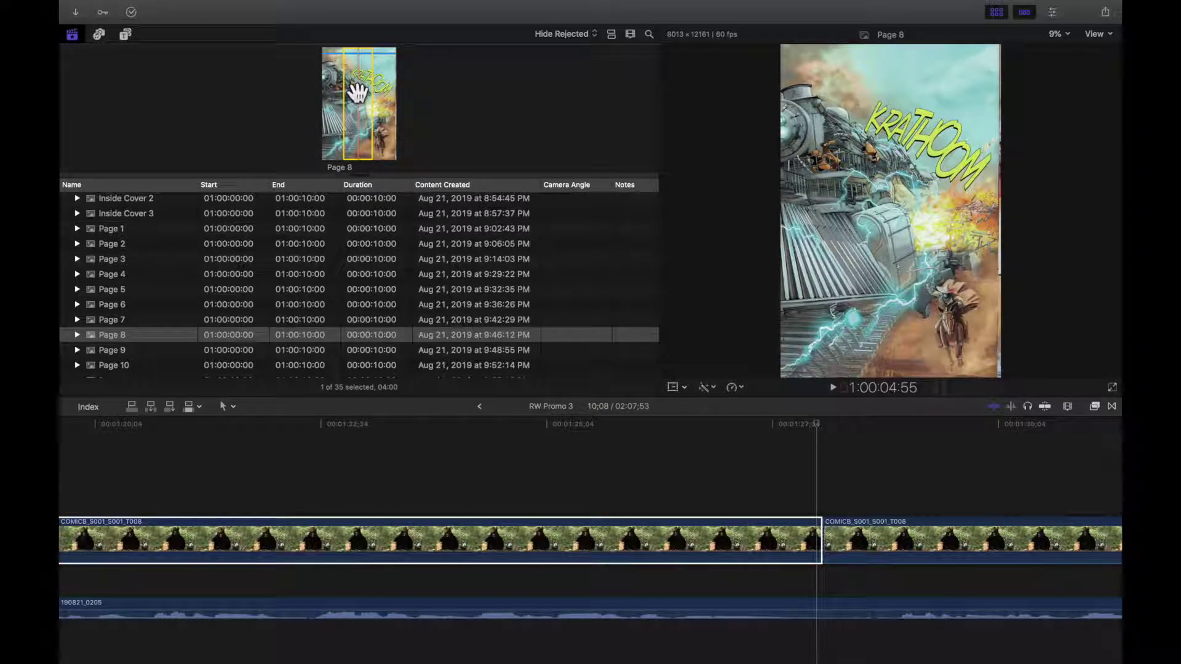
{"action": "left_click_drag", "start_coordinate": [411, 378], "coordinate": [363, 201]}
{"action": "left_click", "coordinate": [363, 129]}
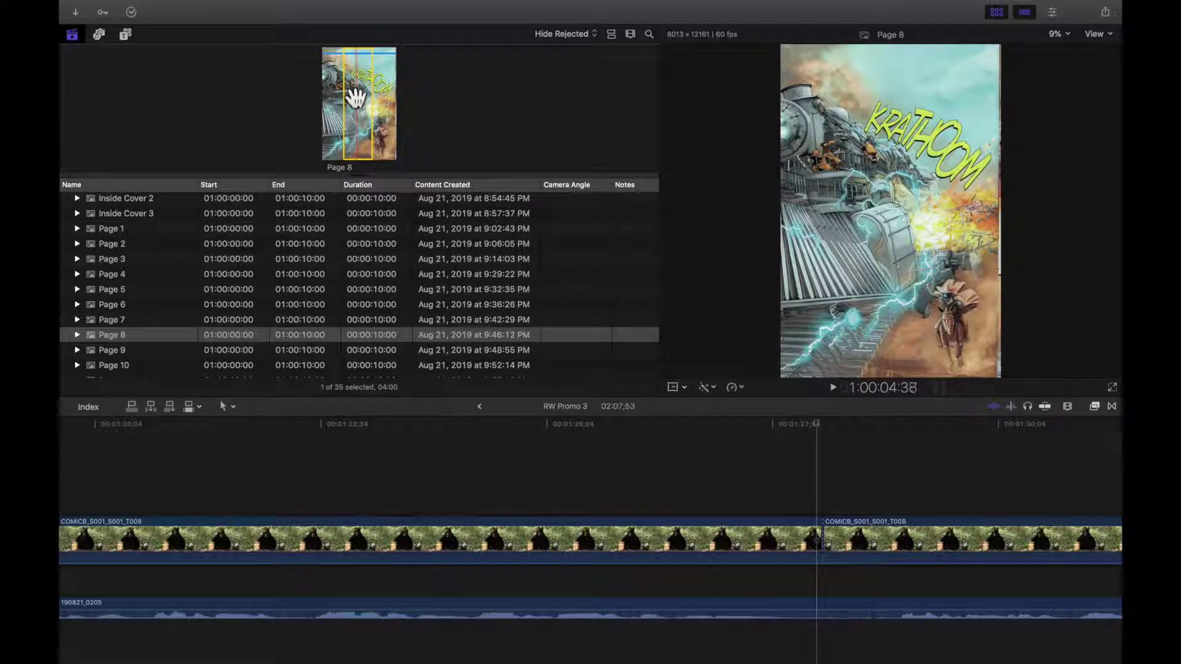
{"action": "left_click_drag", "start_coordinate": [370, 271], "coordinate": [321, 533]}
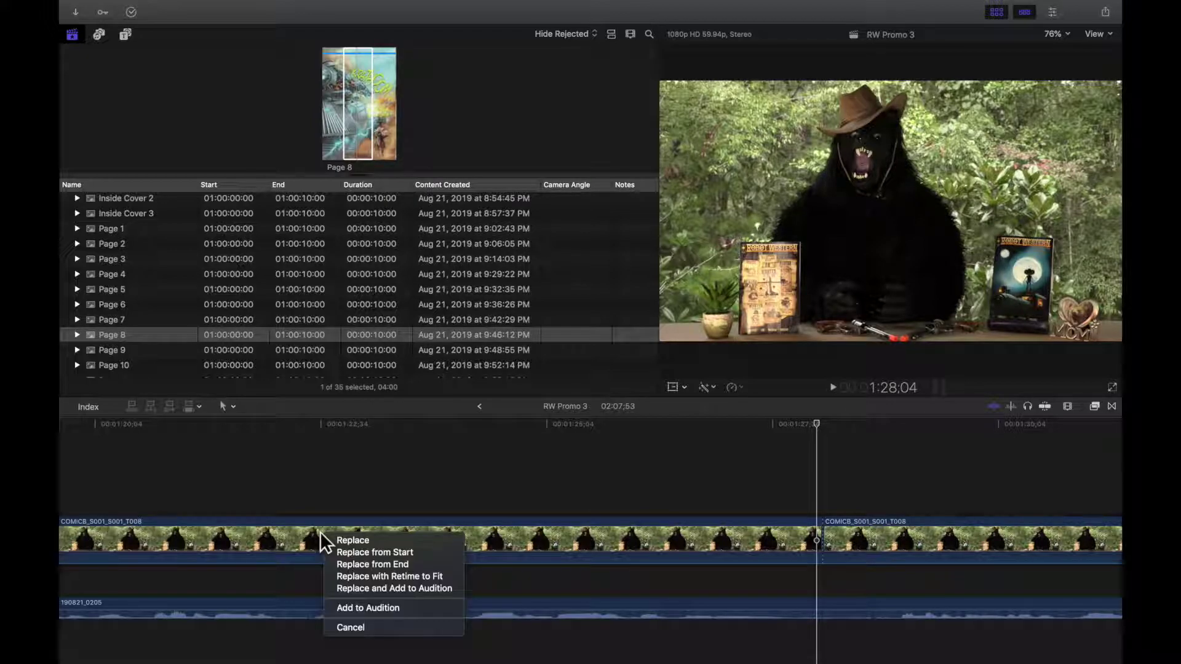
{"action": "left_click", "coordinate": [458, 577]}
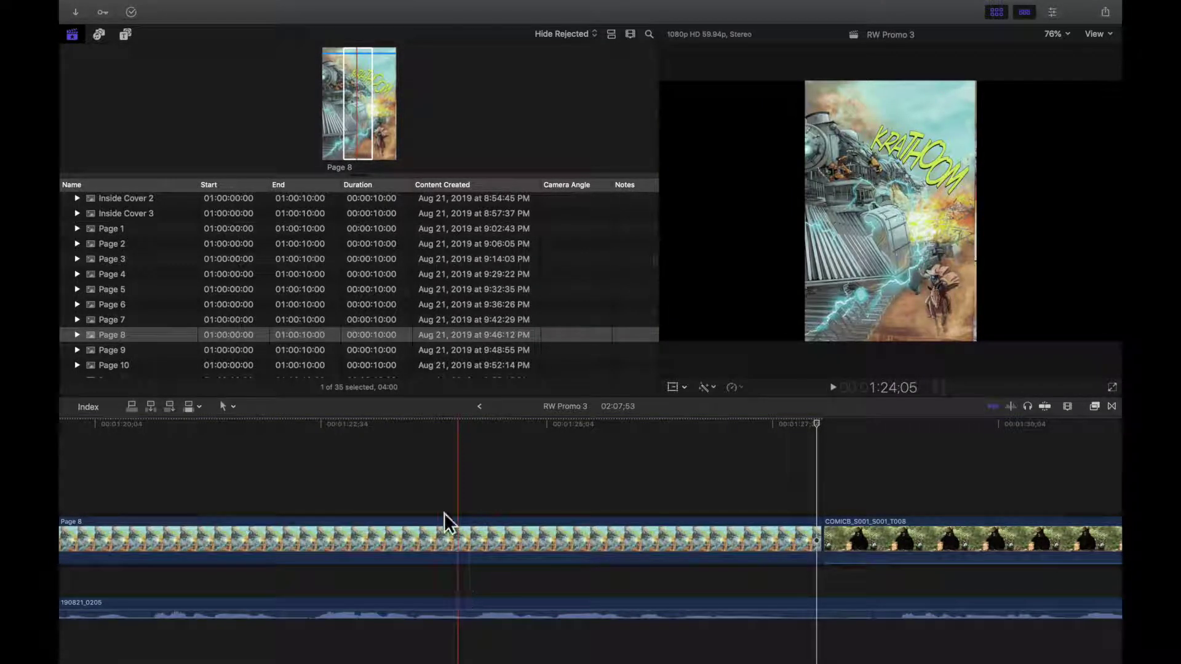
Play the timeline from the Page 8 still past the cut at about 1:28 into the bear footage to review the replacement
{"action": "left_click", "coordinate": [422, 464]}
{"action": "key", "text": "super+minus"}
{"action": "key", "text": "super+minus"}
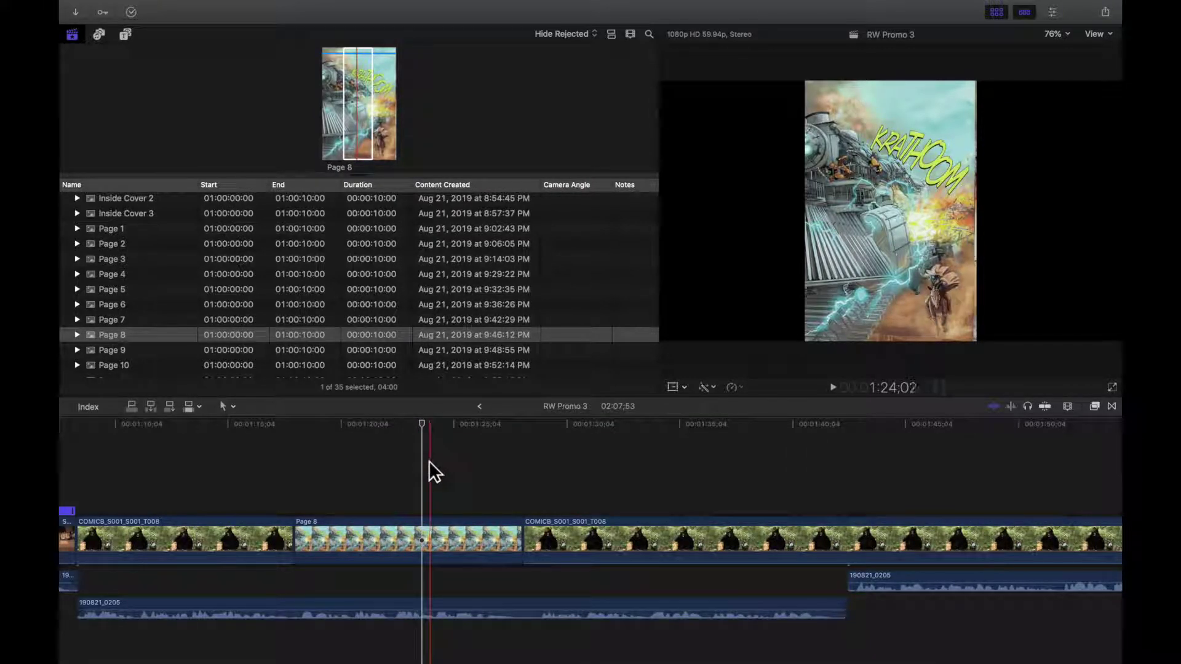
{"action": "key", "text": "super+minus"}
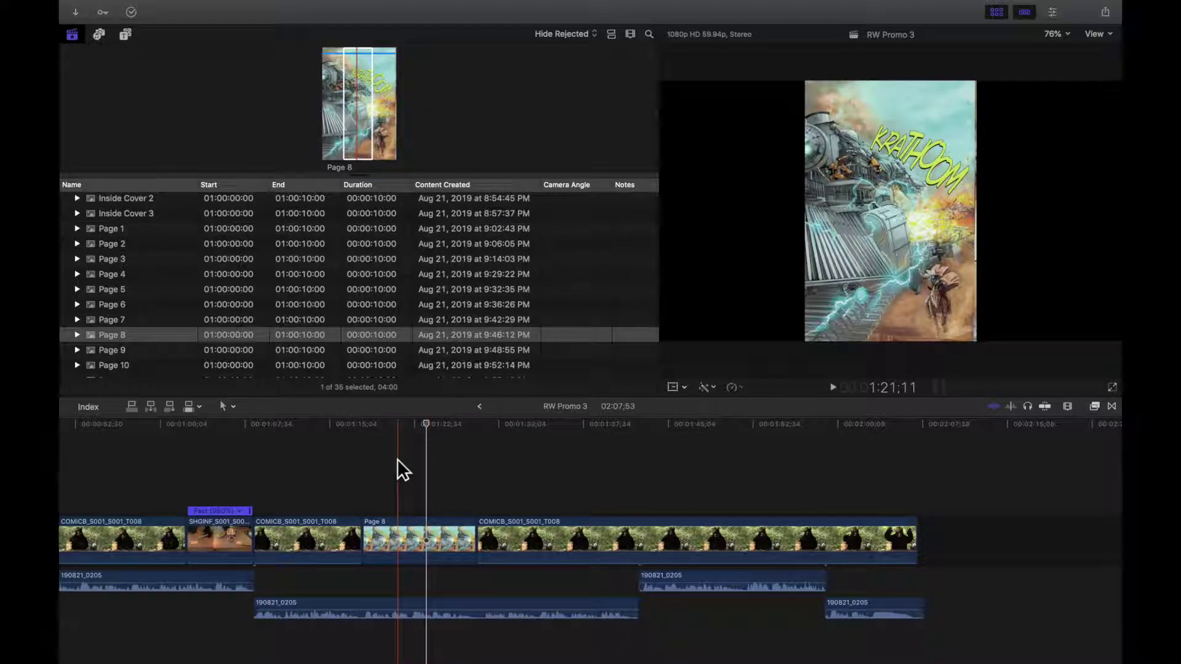
{"action": "scroll", "coordinate": [378, 460], "scroll_direction": "left", "scroll_amount": 3}
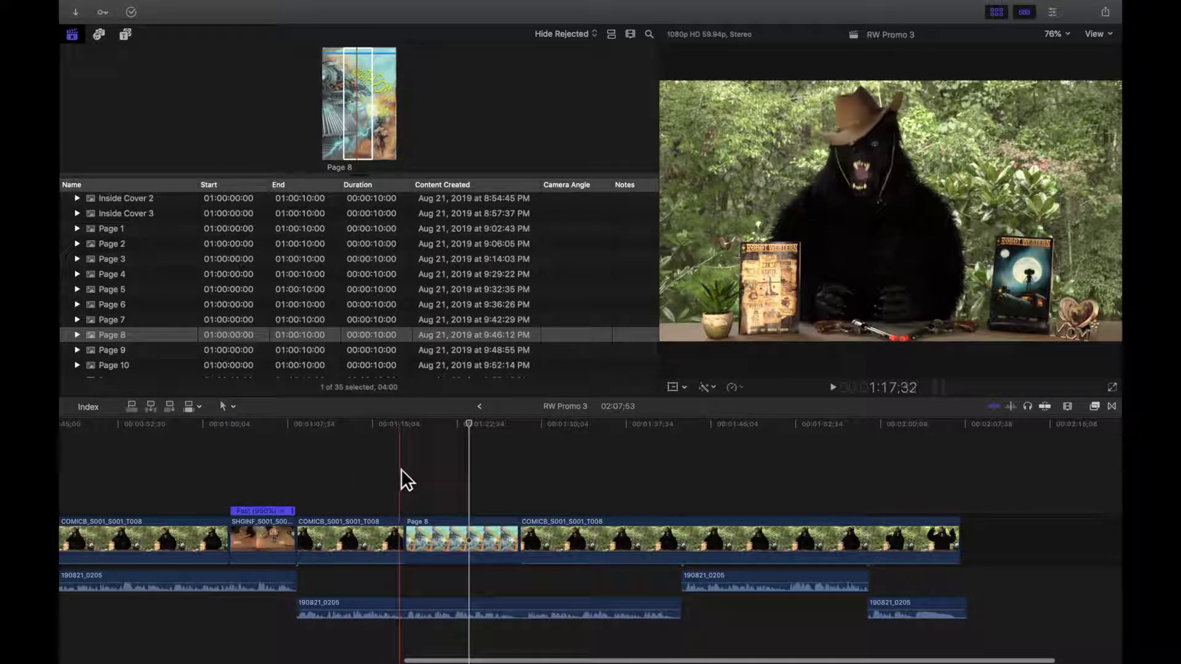
{"action": "left_click", "coordinate": [485, 472]}
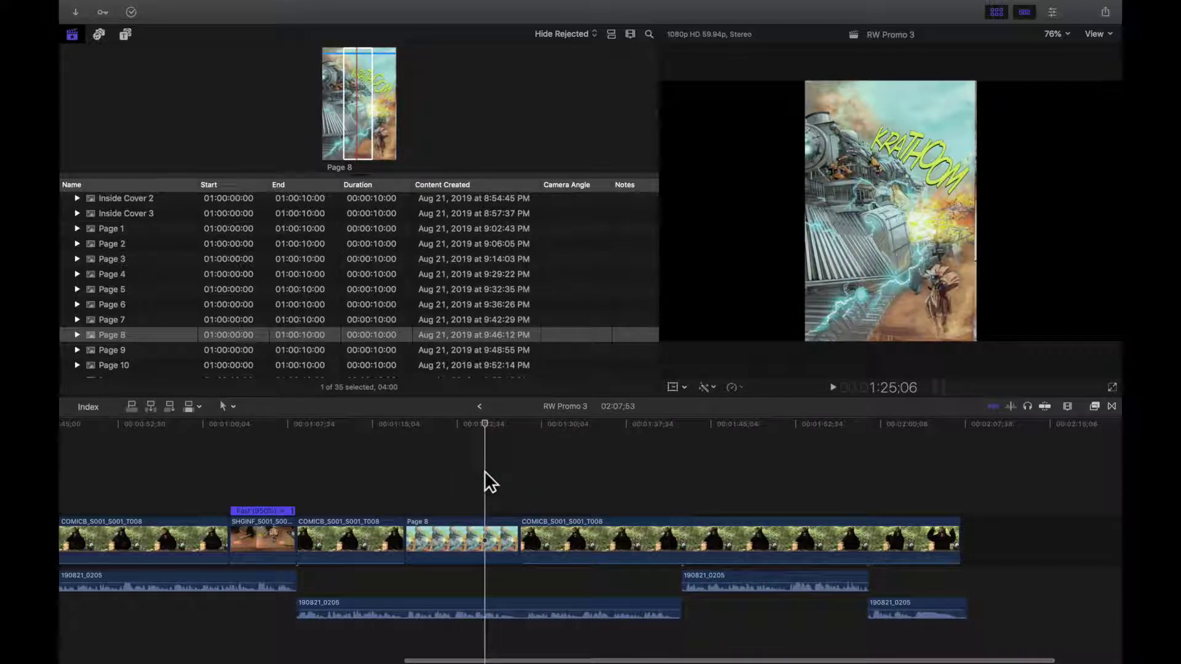
{"action": "key", "text": "super+equal"}
{"action": "key", "text": "space"}
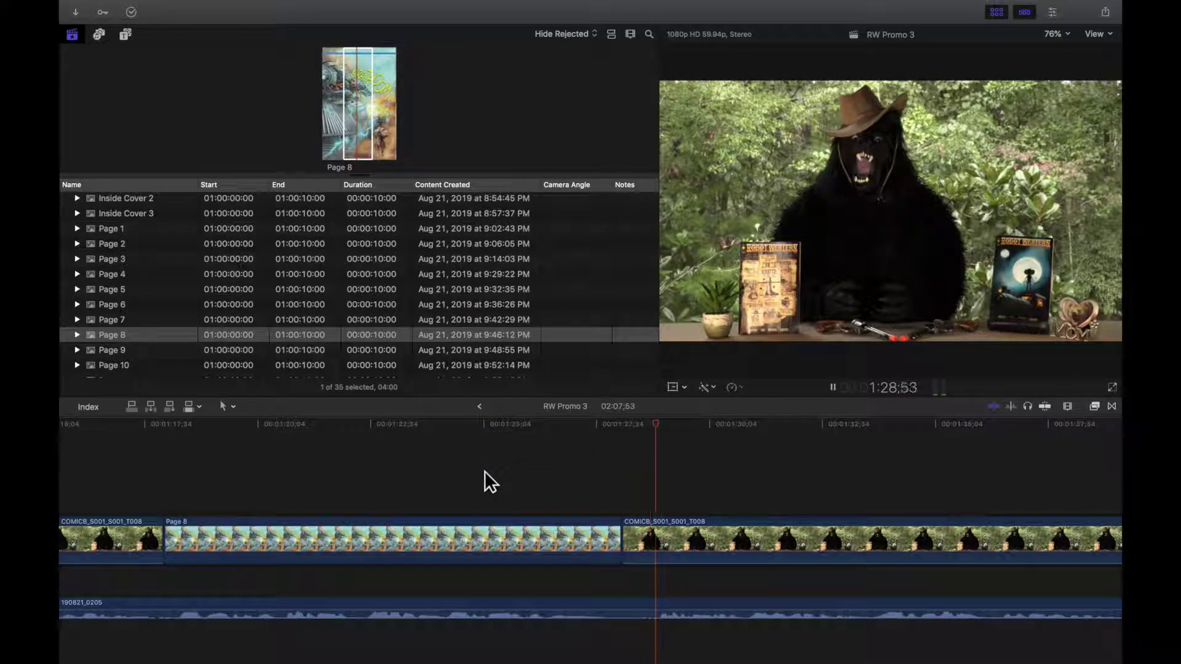
{"action": "key", "text": "space"}
{"action": "scroll", "coordinate": [485, 471], "scroll_direction": "right", "scroll_amount": 5}
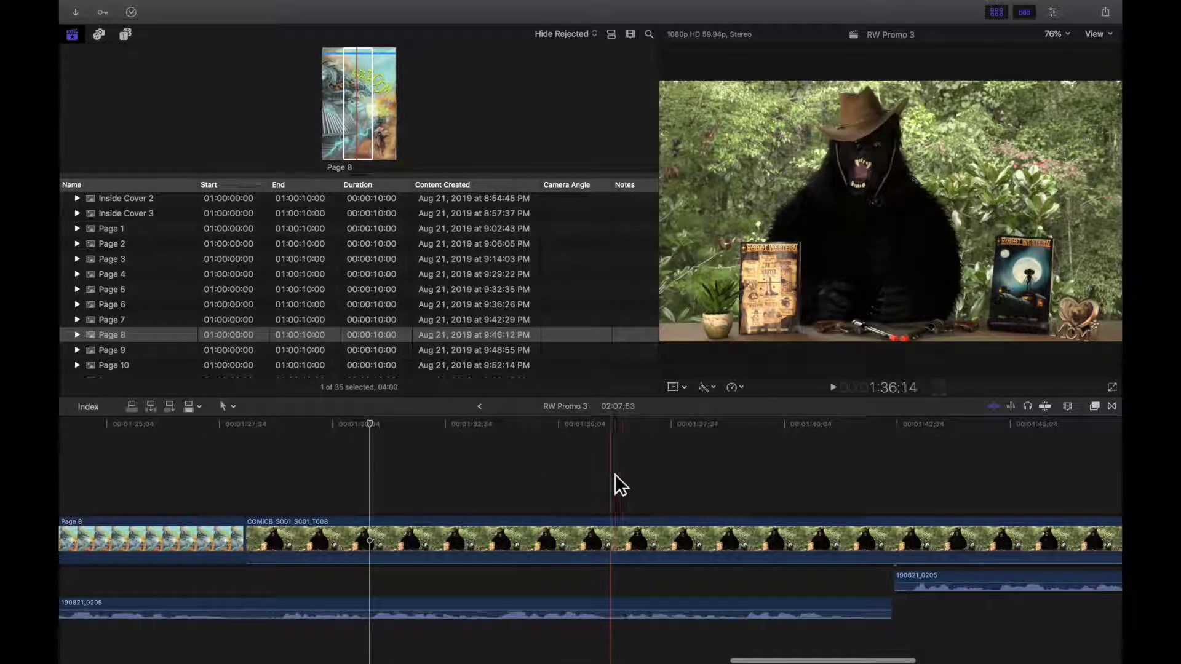
Switch to Final Draft 10, read the script's Page 22 scene for the next cutaway's dialogue, and return to Final Cut Pro
{"action": "mouse_move", "coordinate": [904, 657]}
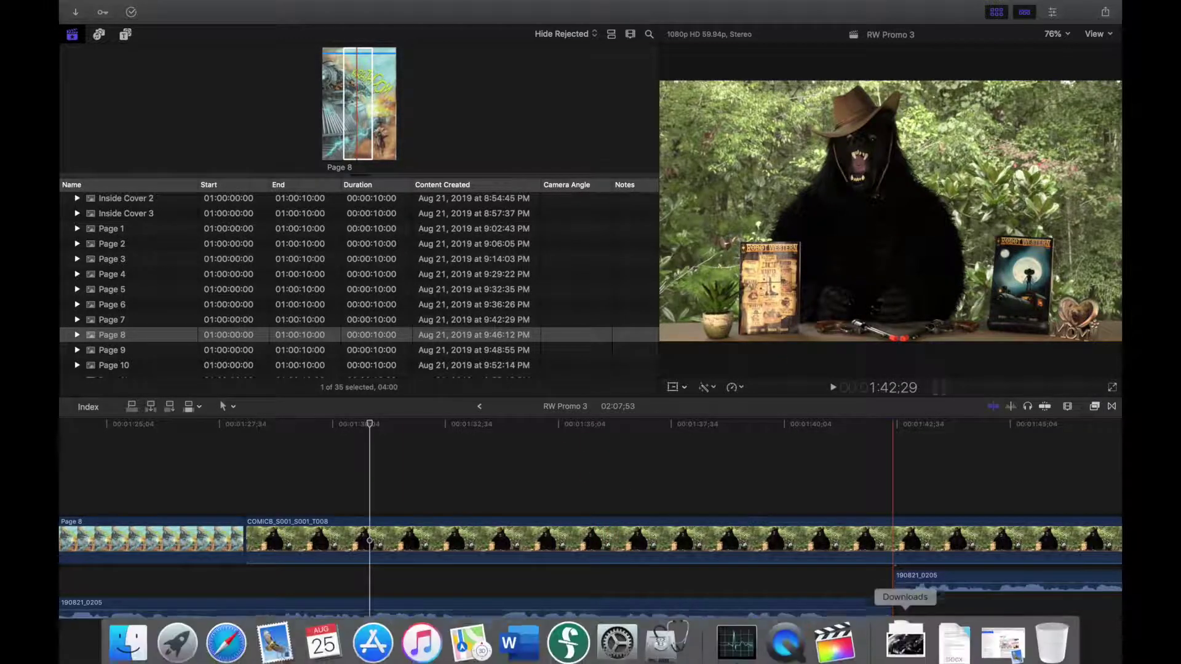
{"action": "left_click", "coordinate": [568, 637]}
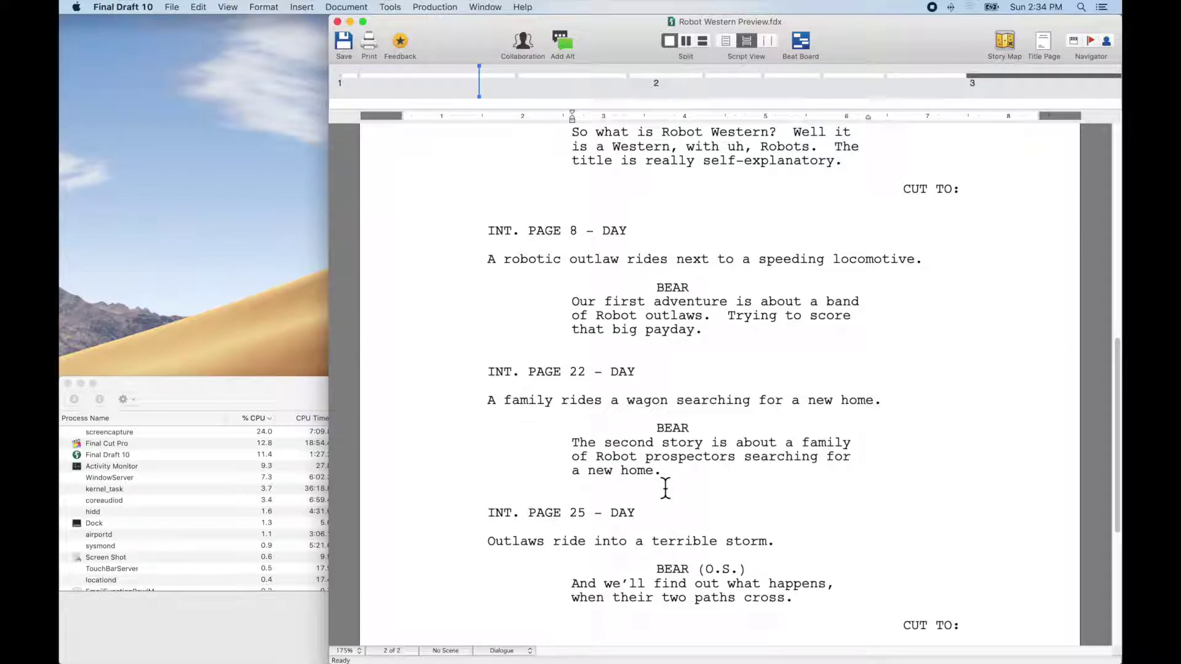
{"action": "mouse_move", "coordinate": [793, 650]}
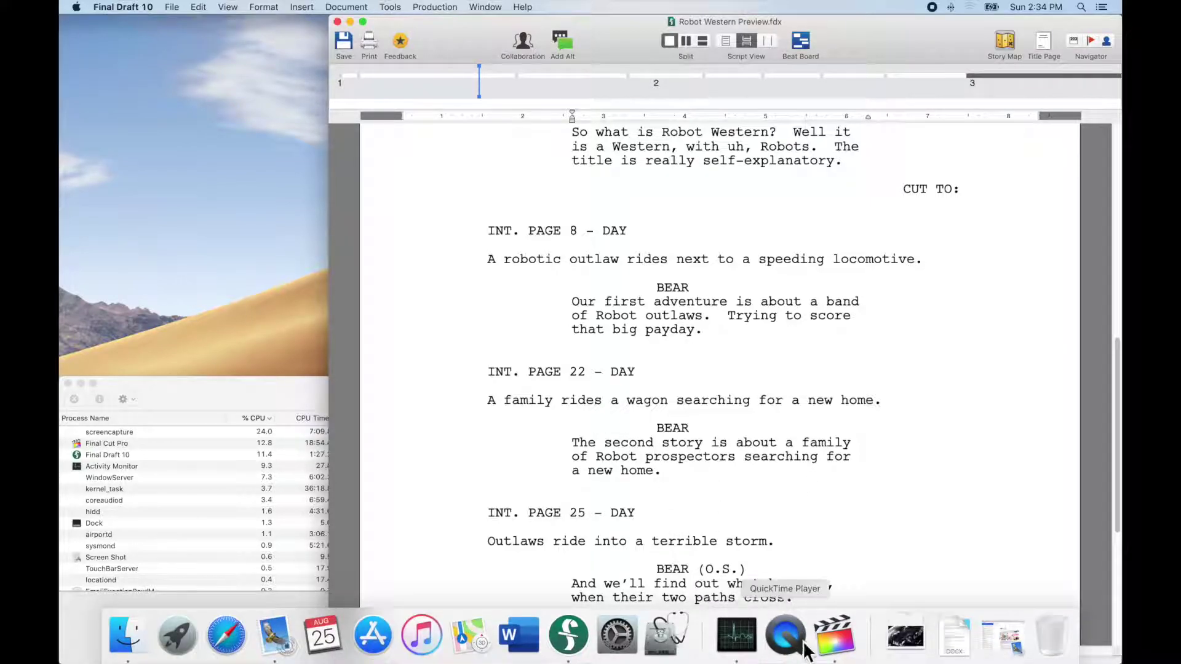
{"action": "left_click", "coordinate": [835, 642]}
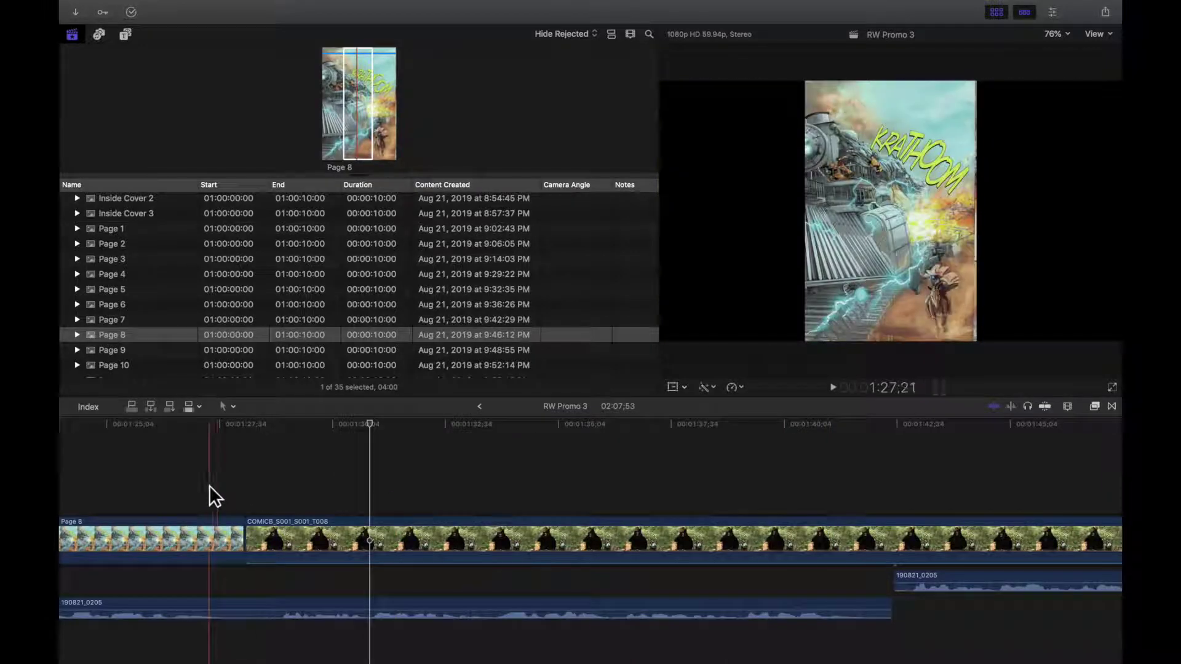
Play the bear's Page 22 dialogue from about 1:28 and extend the end of its 190821_0205 audio clip to overlap the next audio clip
{"action": "left_click", "coordinate": [272, 473]}
{"action": "key", "text": "space"}
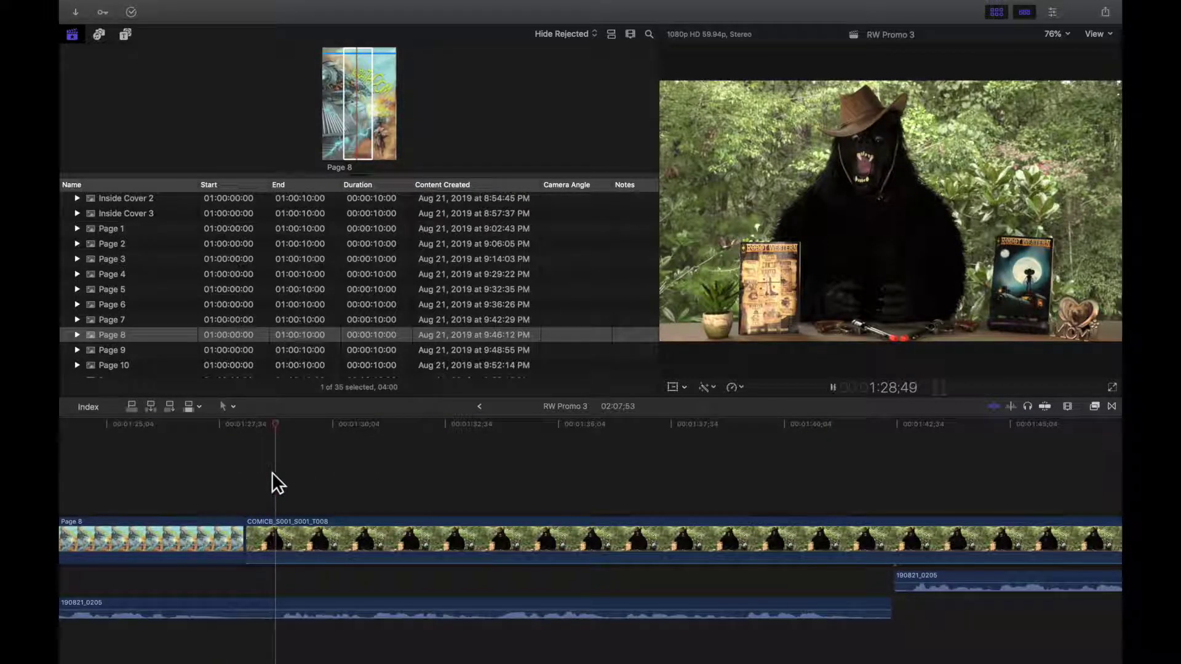
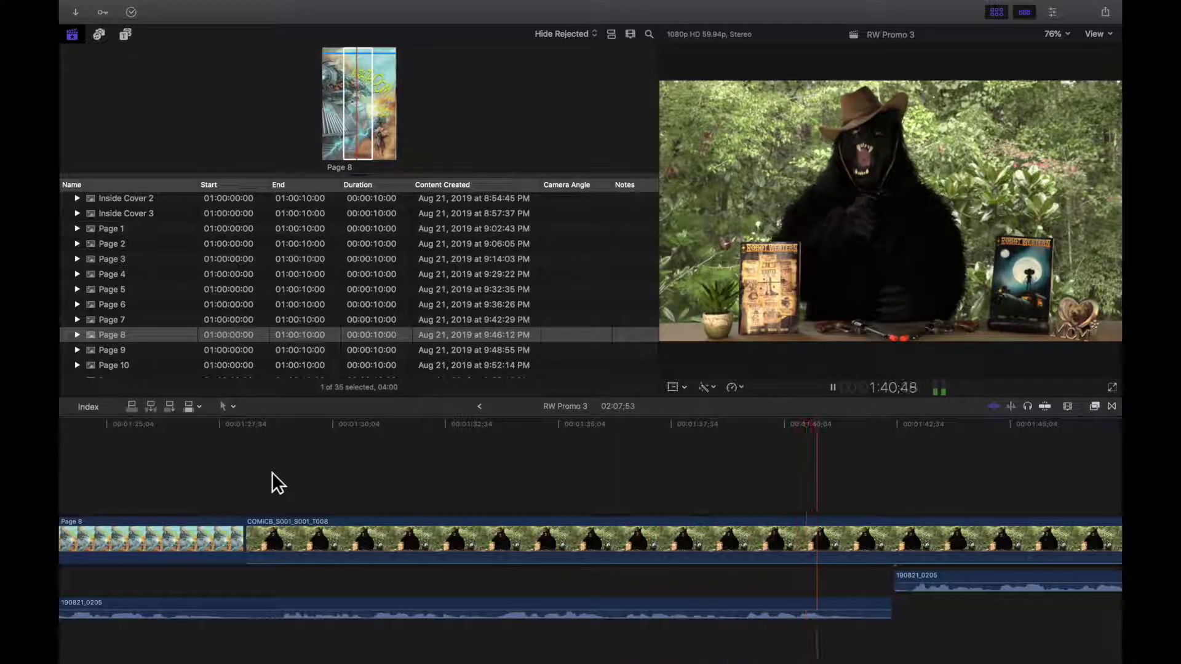
{"action": "key", "text": "space"}
{"action": "key", "text": "super+equal"}
{"action": "key", "text": "super+equal"}
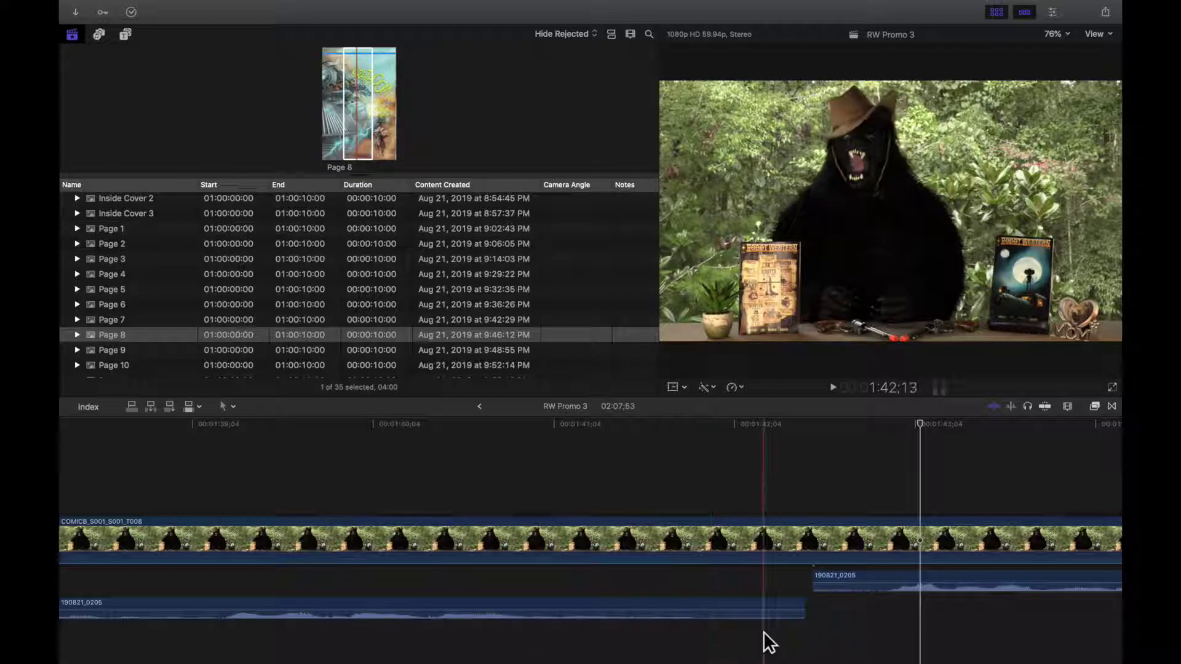
{"action": "left_click_drag", "start_coordinate": [802, 609], "coordinate": [882, 582]}
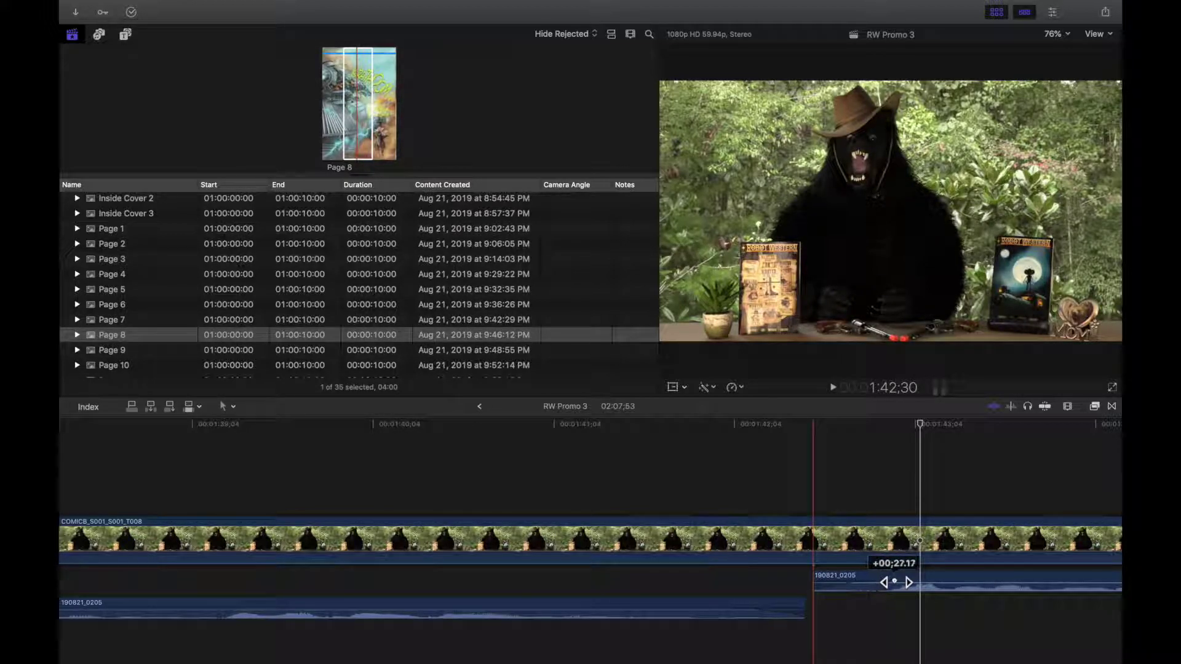
{"action": "left_click_drag", "start_coordinate": [896, 581], "coordinate": [856, 601]}
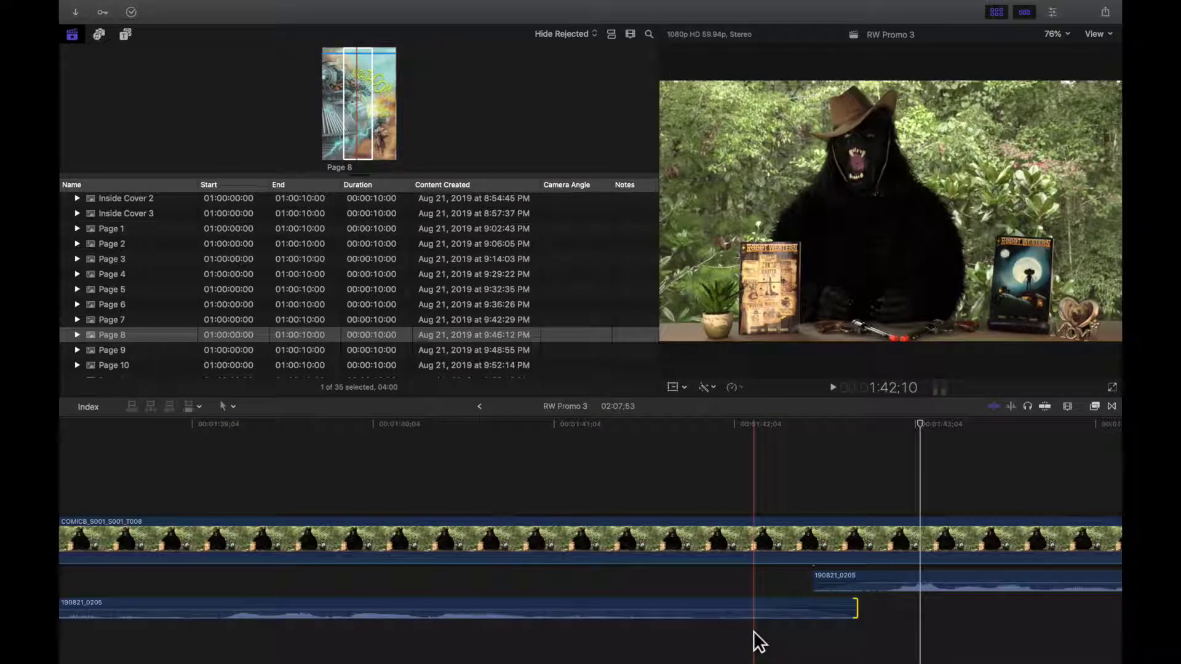
Blade the bear clip at about 1:42, just before the next audio clip starts, and select the segment between Page 8 and the cut
{"action": "left_click", "coordinate": [805, 466]}
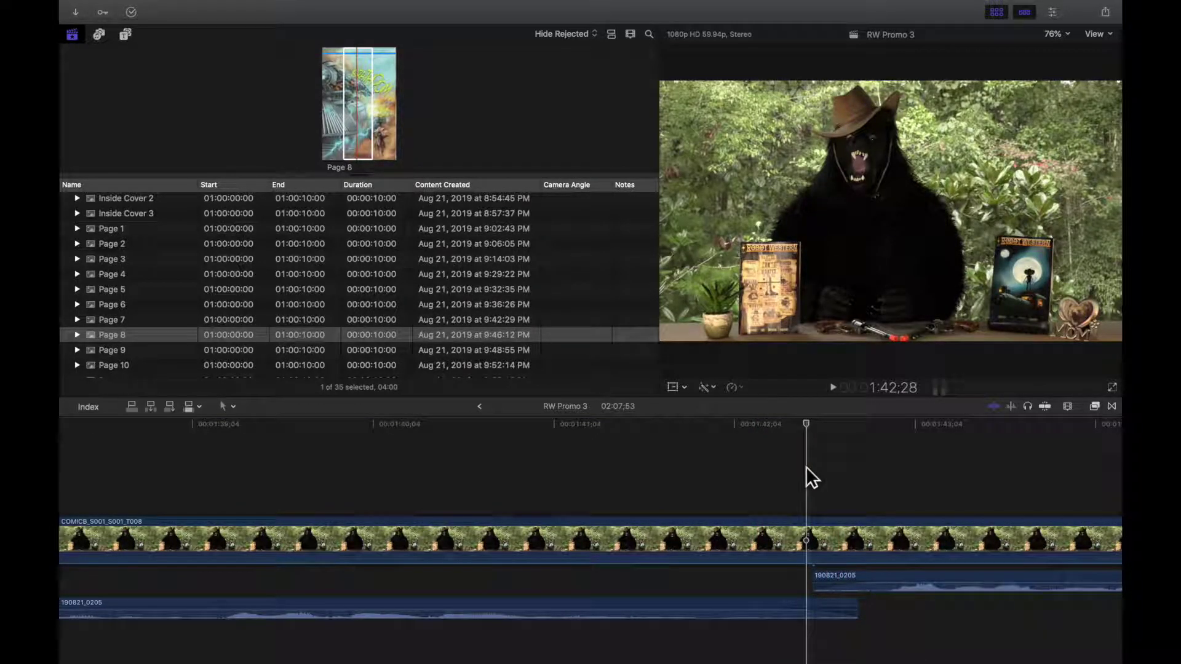
{"action": "key", "text": "super+equal"}
{"action": "key", "text": "super+equal"}
{"action": "key", "text": "super+equal"}
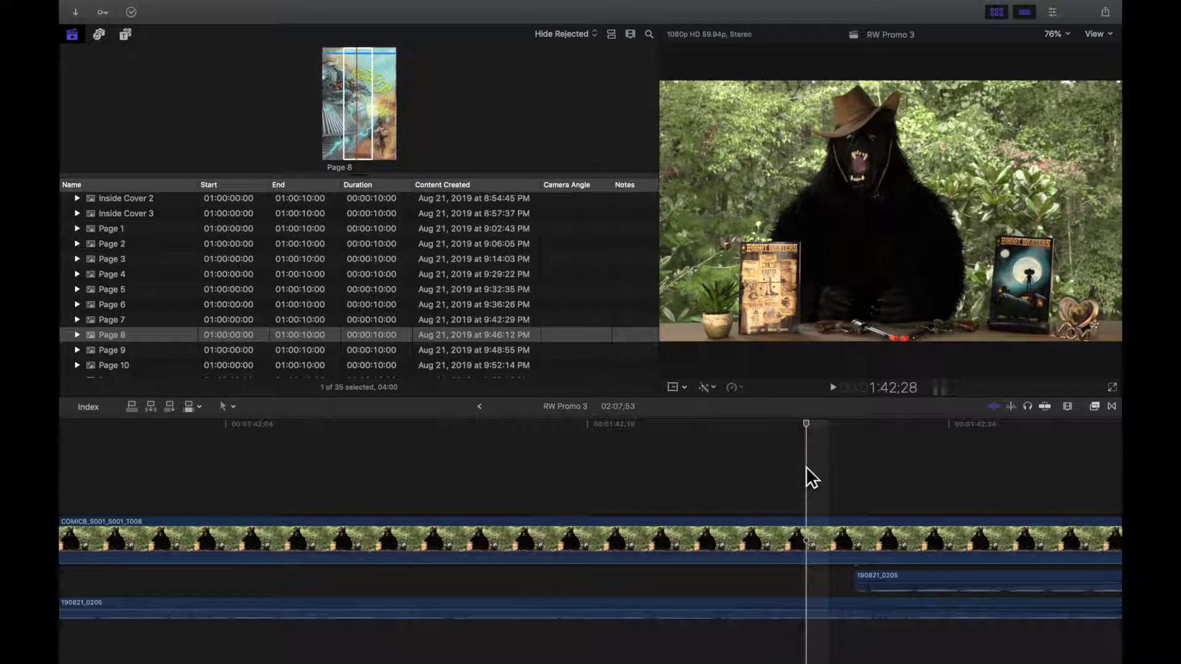
{"action": "key", "text": "b"}
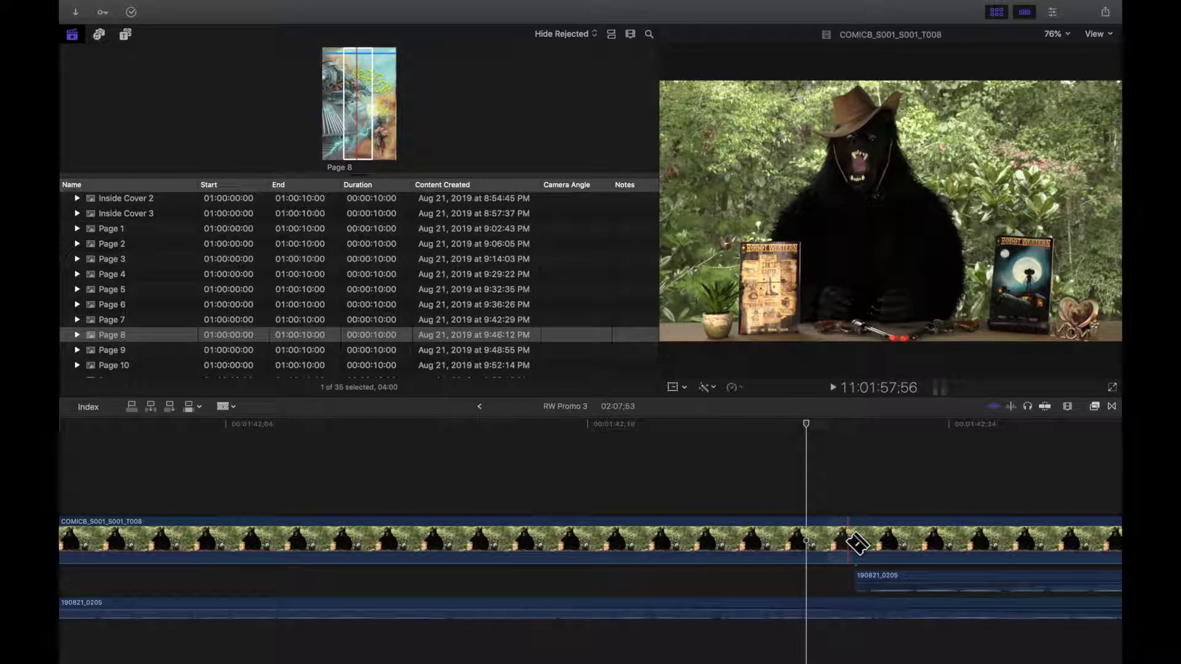
{"action": "left_click", "coordinate": [826, 541]}
{"action": "key", "text": "a"}
{"action": "left_click", "coordinate": [724, 538]}
{"action": "key", "text": "super+minus"}
{"action": "key", "text": "super+minus"}
{"action": "key", "text": "super+minus"}
{"action": "key", "text": "super+minus"}
{"action": "key", "text": "super+minus"}
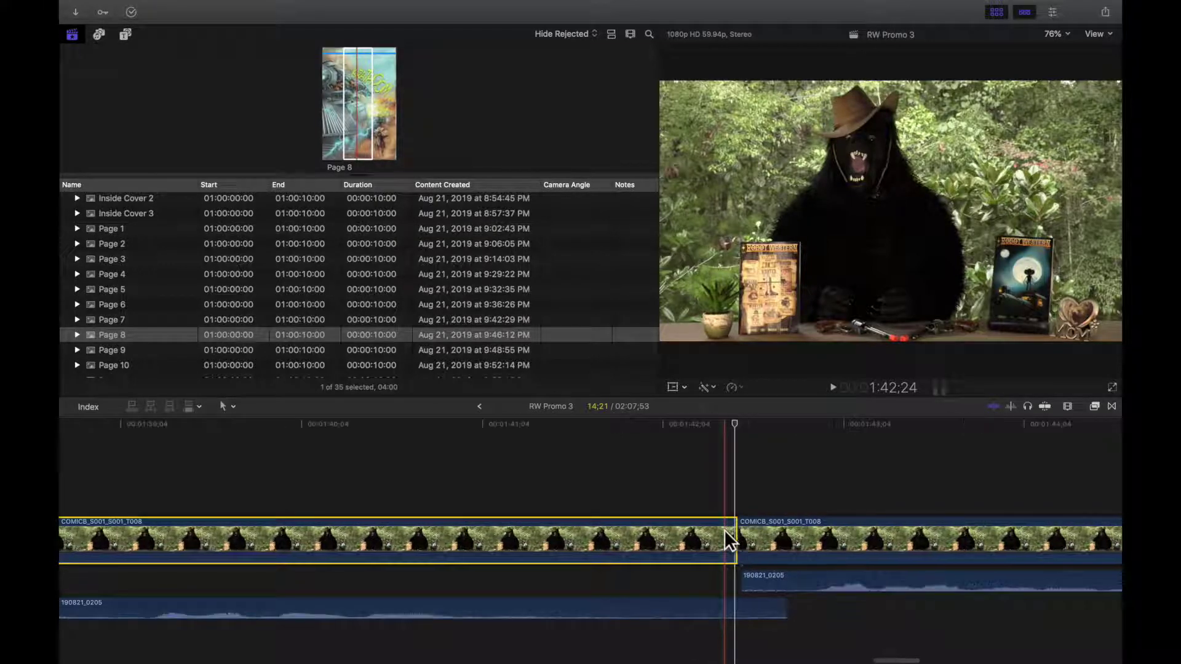
{"action": "key", "text": "super+minus"}
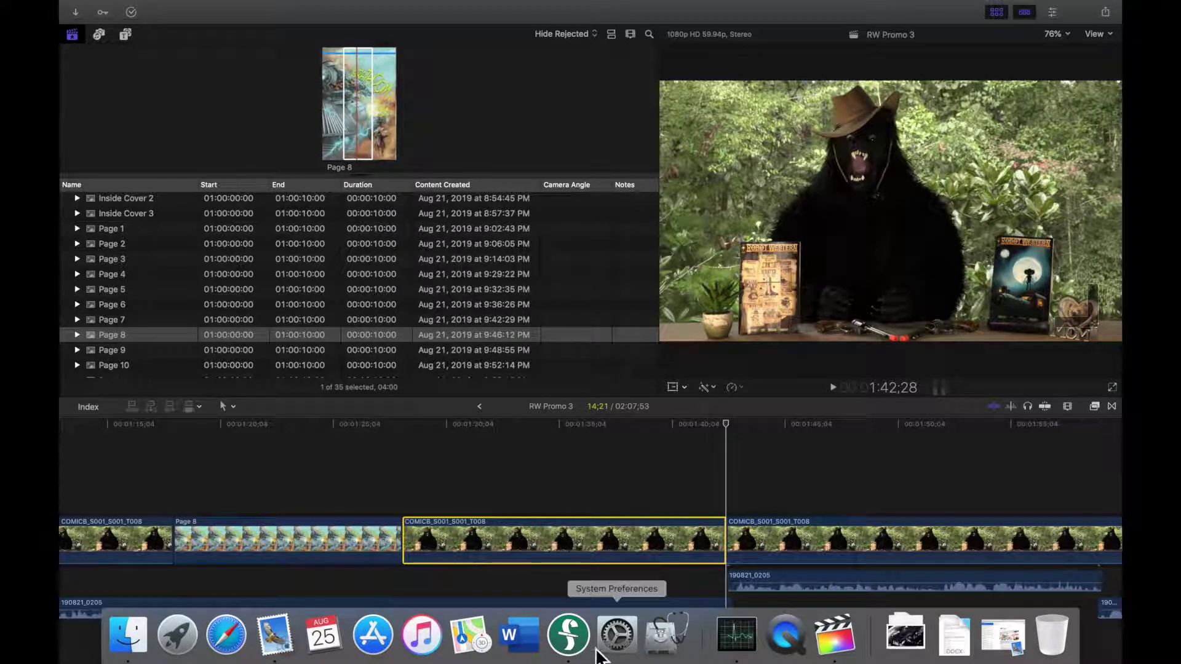
Check the next cutaway's page in the Final Draft 10 script, return to Final Cut Pro, and select the Page 22 still
{"action": "left_click", "coordinate": [571, 638]}
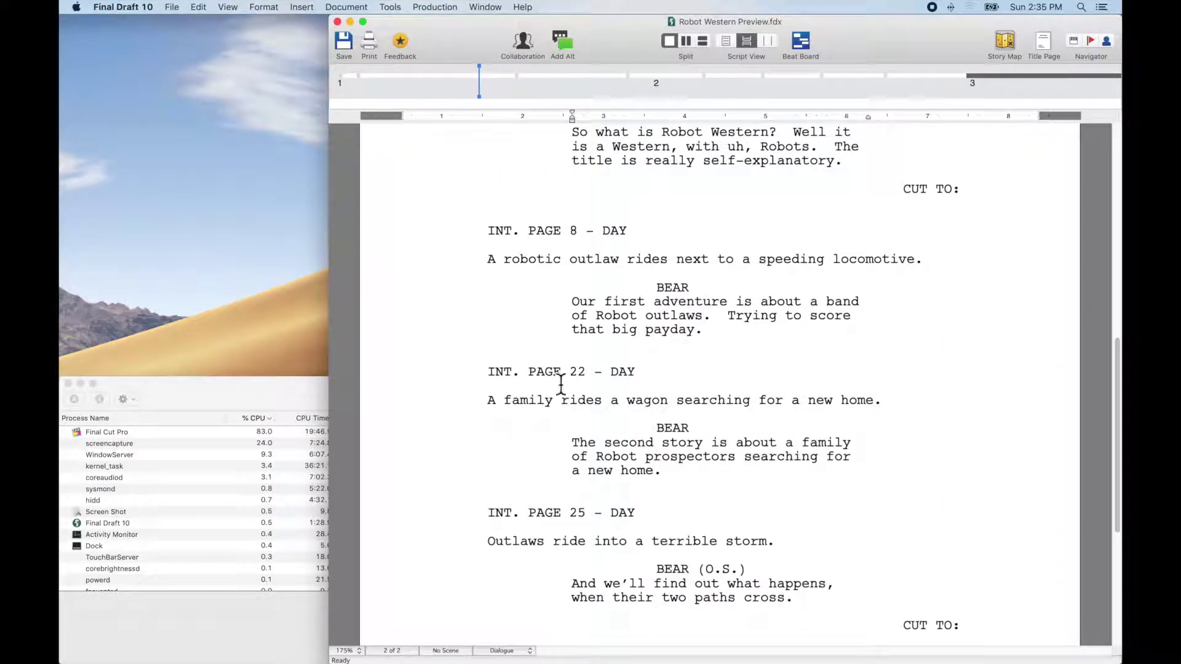
{"action": "left_click", "coordinate": [837, 640]}
{"action": "scroll", "coordinate": [163, 325], "scroll_direction": "down", "scroll_amount": 5}
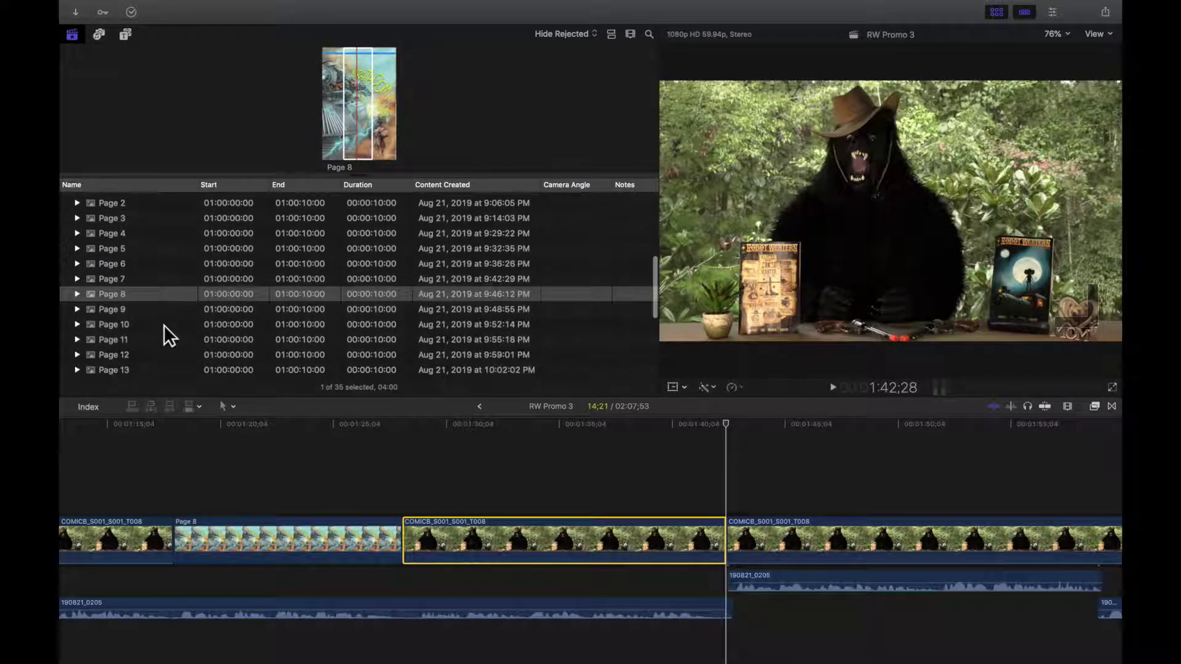
{"action": "scroll", "coordinate": [163, 325], "scroll_direction": "down", "scroll_amount": 6}
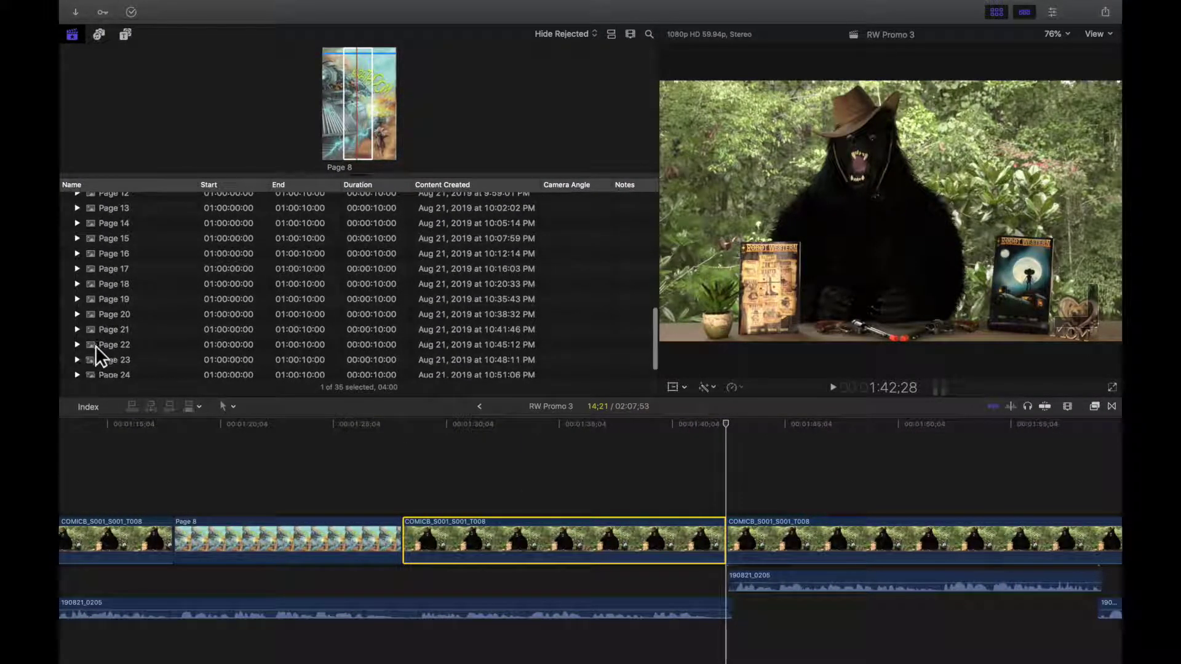
{"action": "left_click", "coordinate": [104, 343]}
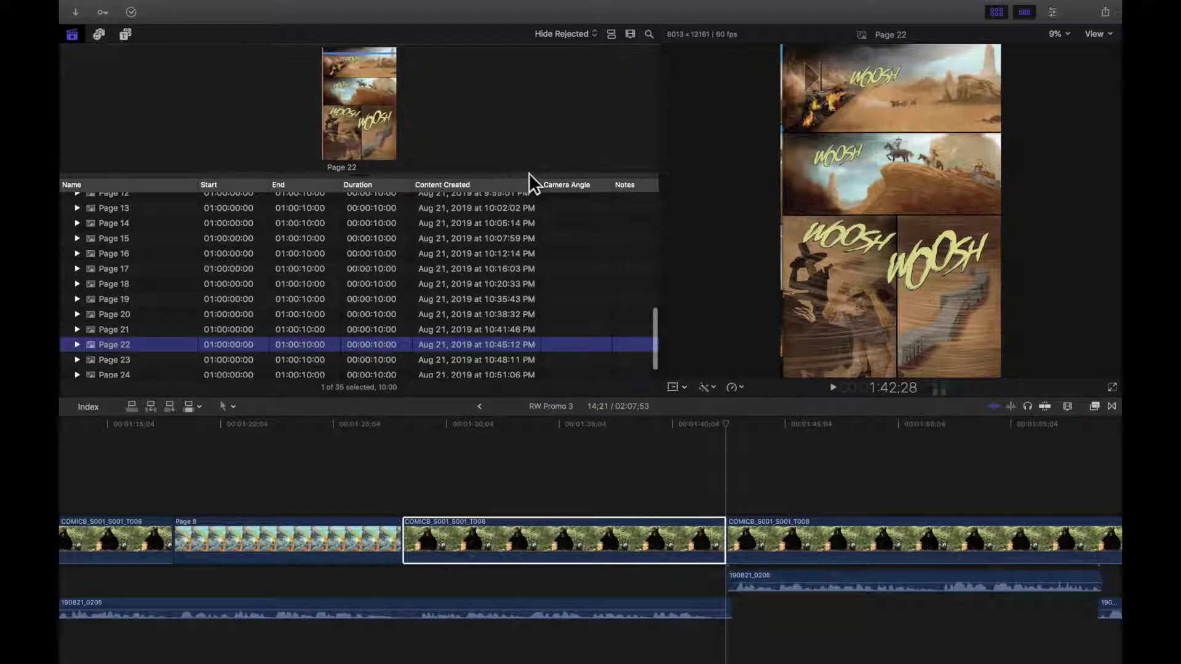
Switch to Final Draft 10, recheck the Page 22 scene description against the selected still, and return to Final Cut Pro
{"action": "left_click", "coordinate": [580, 440]}
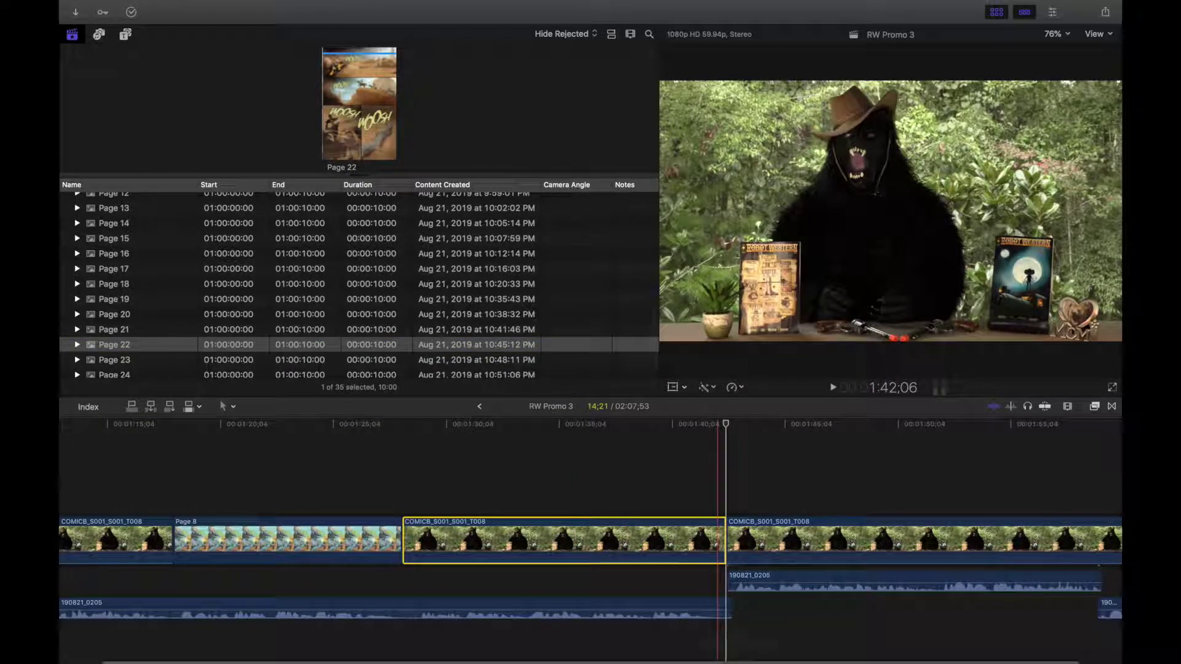
{"action": "mouse_move", "coordinate": [789, 658]}
{"action": "left_click", "coordinate": [842, 651]}
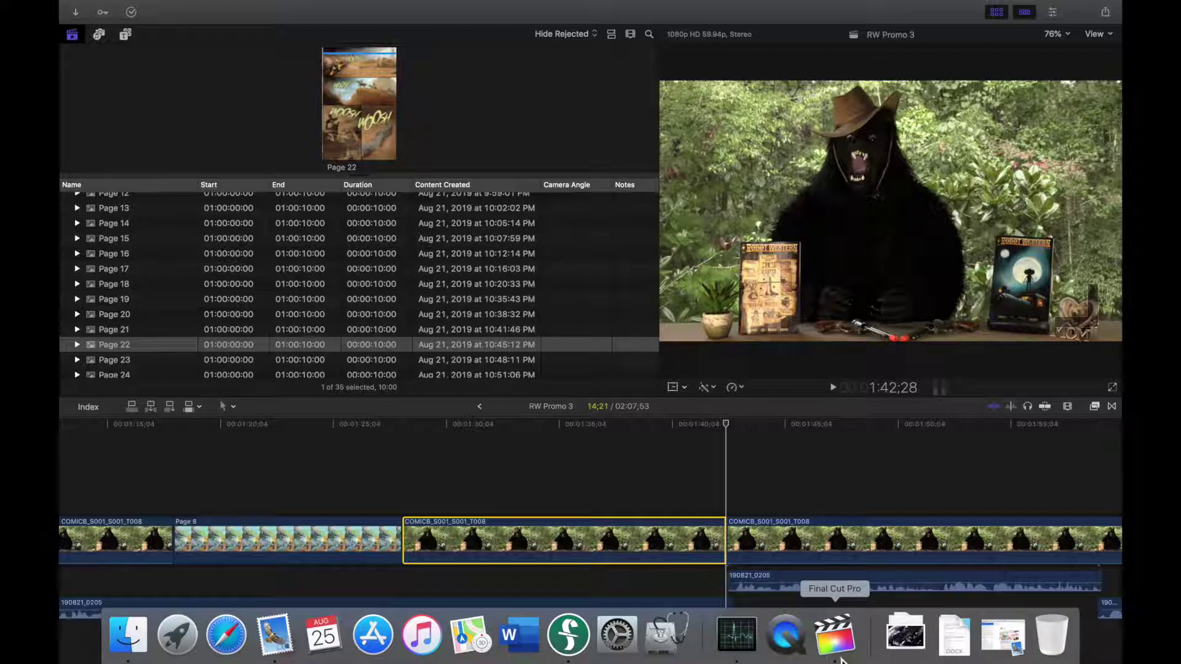
{"action": "left_click", "coordinate": [583, 643]}
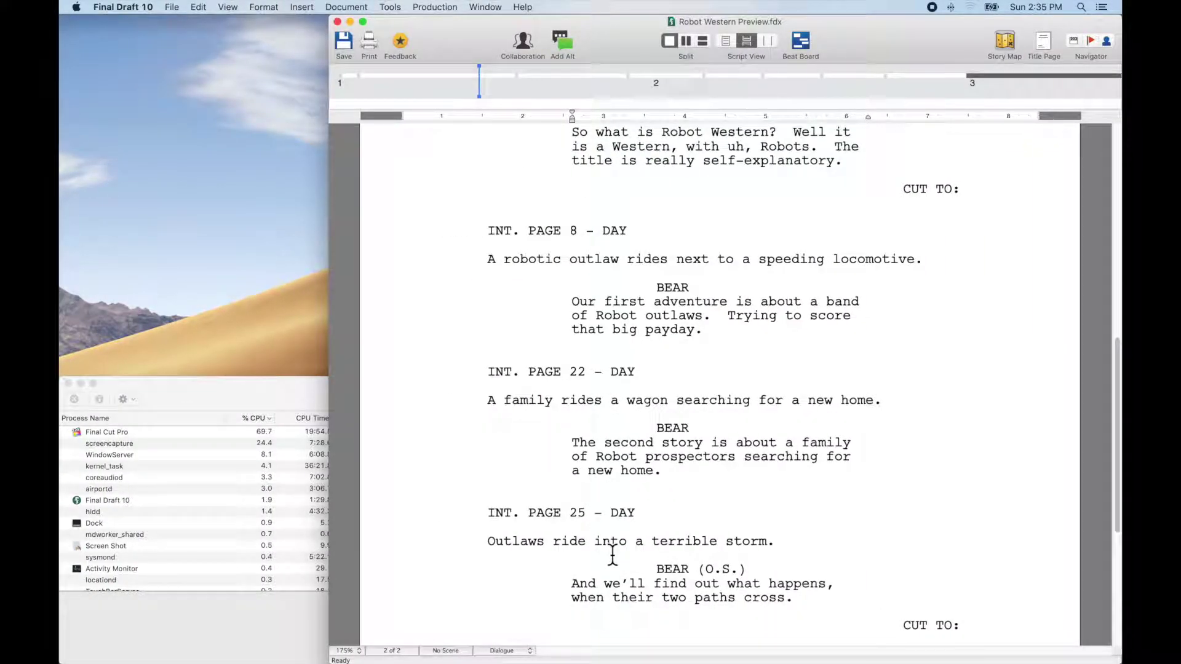
{"action": "mouse_move", "coordinate": [842, 643]}
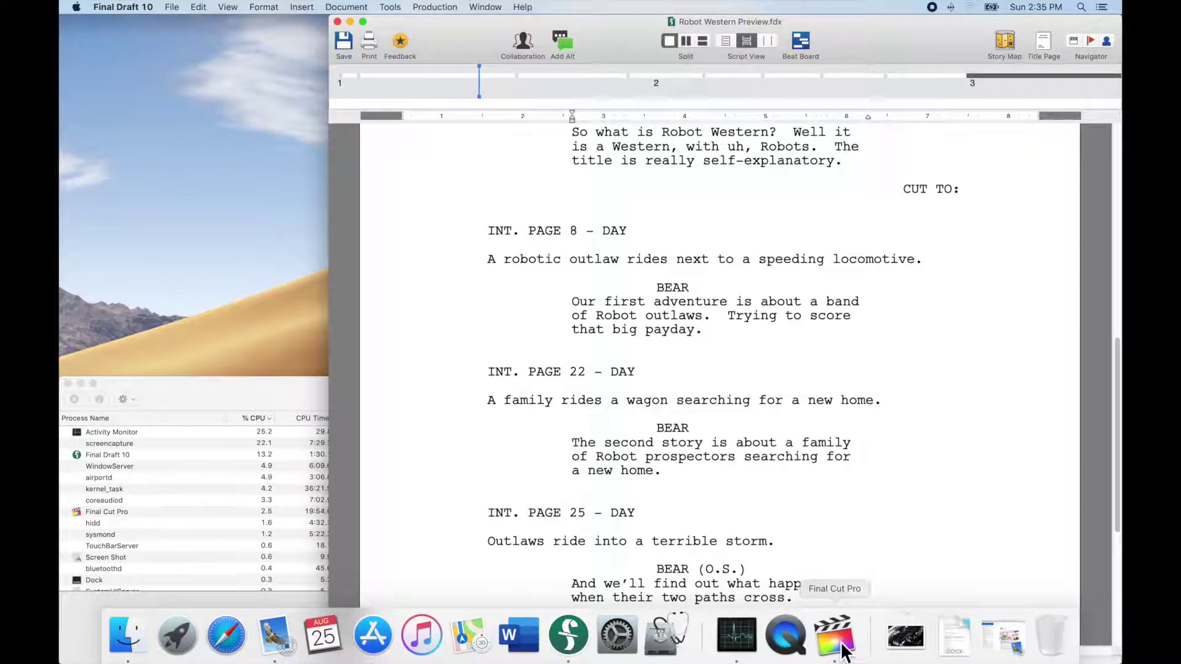
{"action": "left_click", "coordinate": [842, 644]}
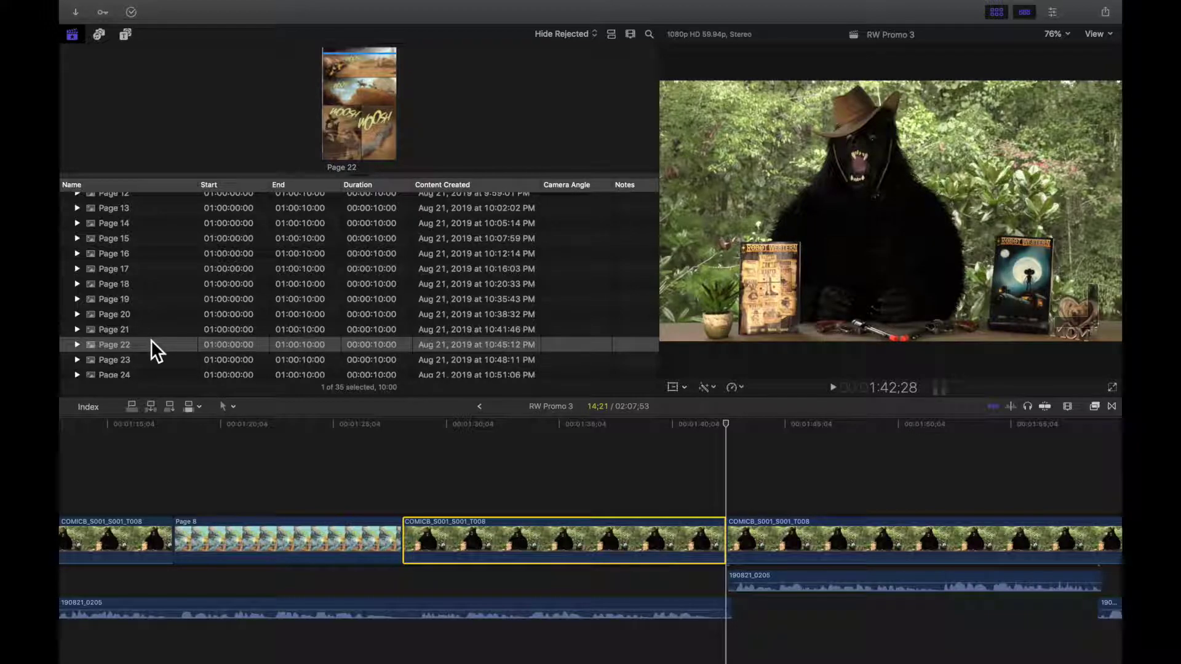
Preview the comic page stills from Page 18 to Page 24 for the family's wagon, then reselect Page 22 and return to the timeline
{"action": "scroll", "coordinate": [214, 340], "scroll_direction": "down", "scroll_amount": 2}
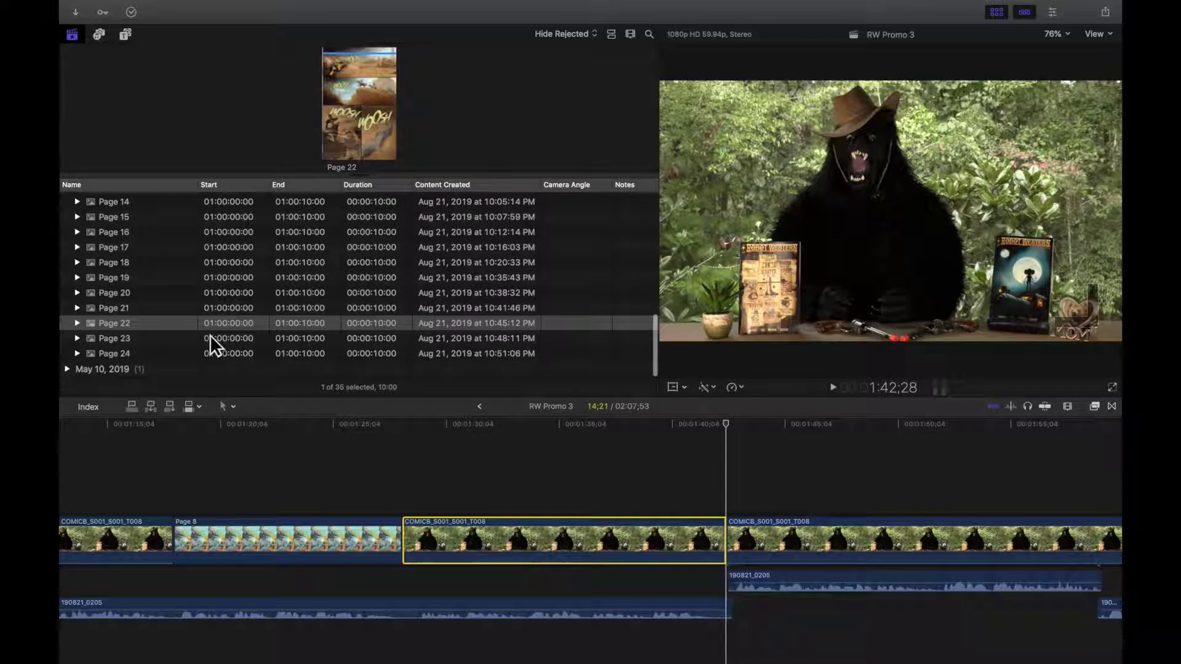
{"action": "left_click", "coordinate": [142, 350]}
{"action": "left_click", "coordinate": [134, 309]}
{"action": "left_click", "coordinate": [136, 290]}
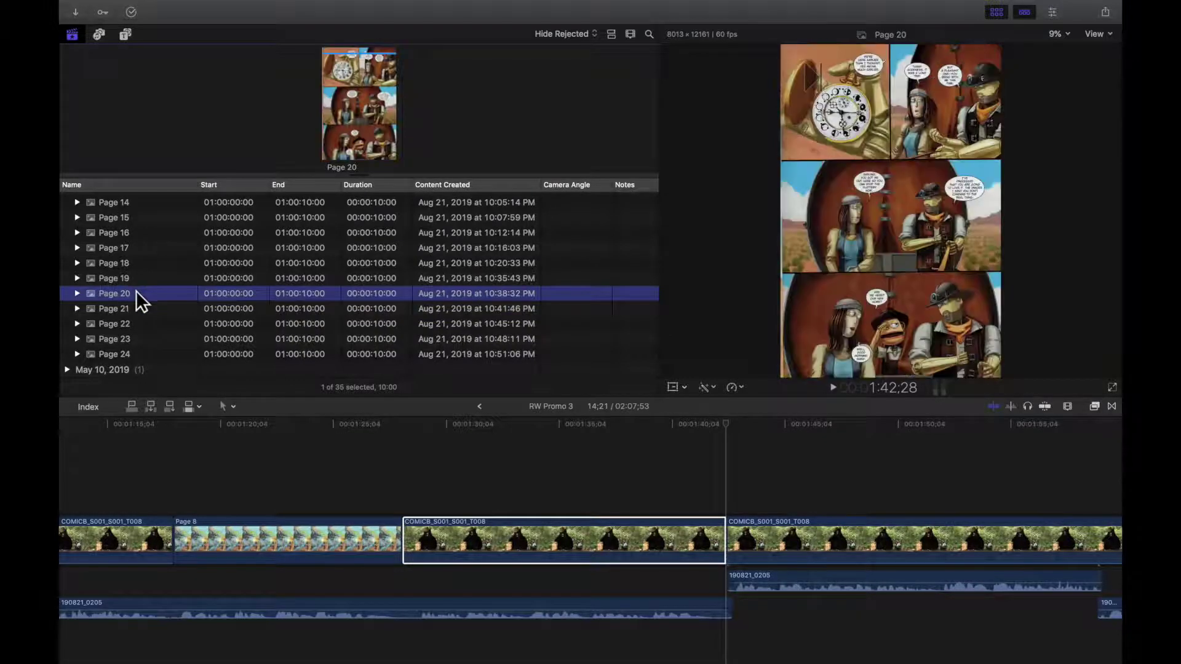
{"action": "left_click", "coordinate": [135, 276]}
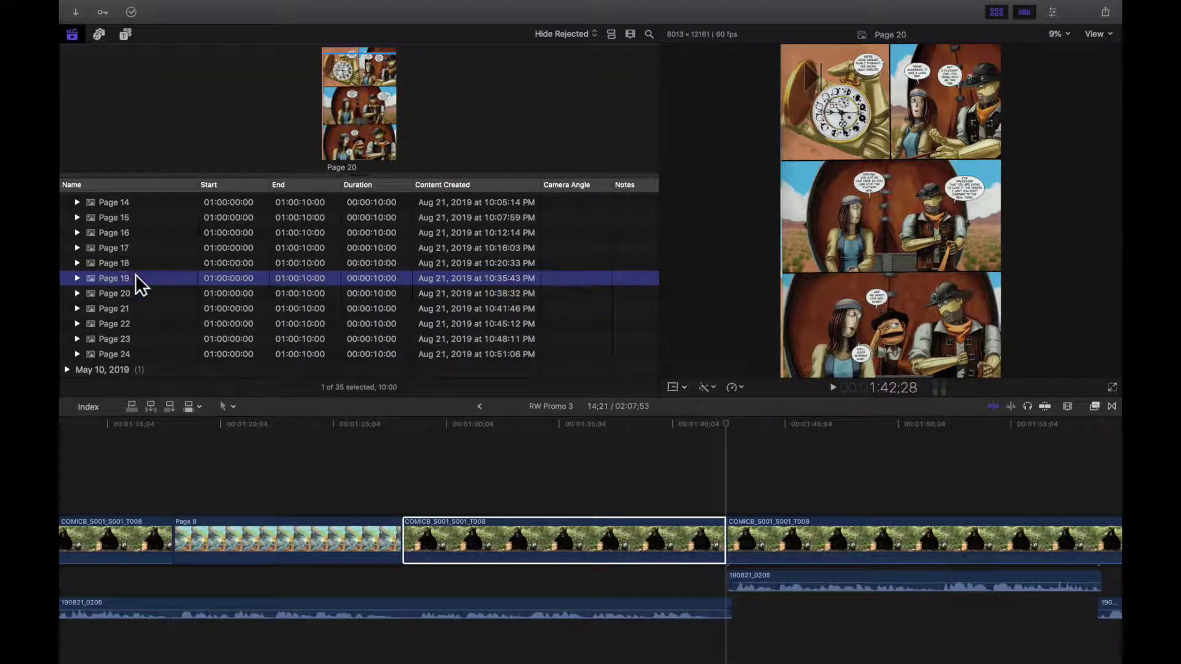
{"action": "left_click", "coordinate": [146, 260]}
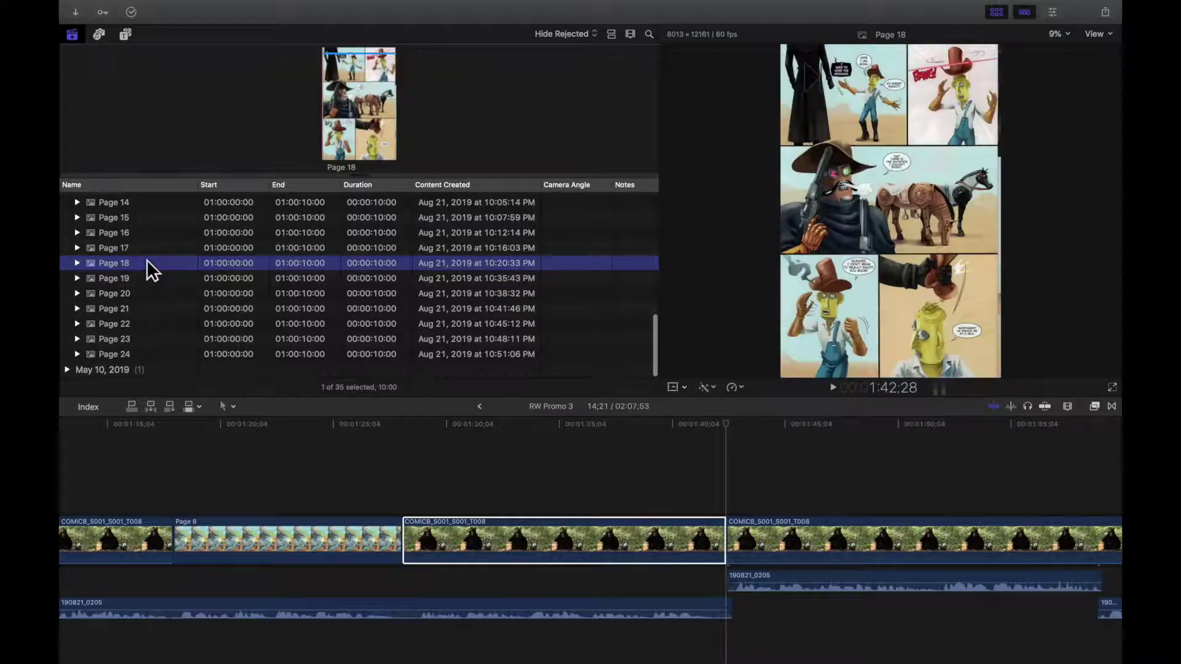
{"action": "left_click", "coordinate": [135, 275]}
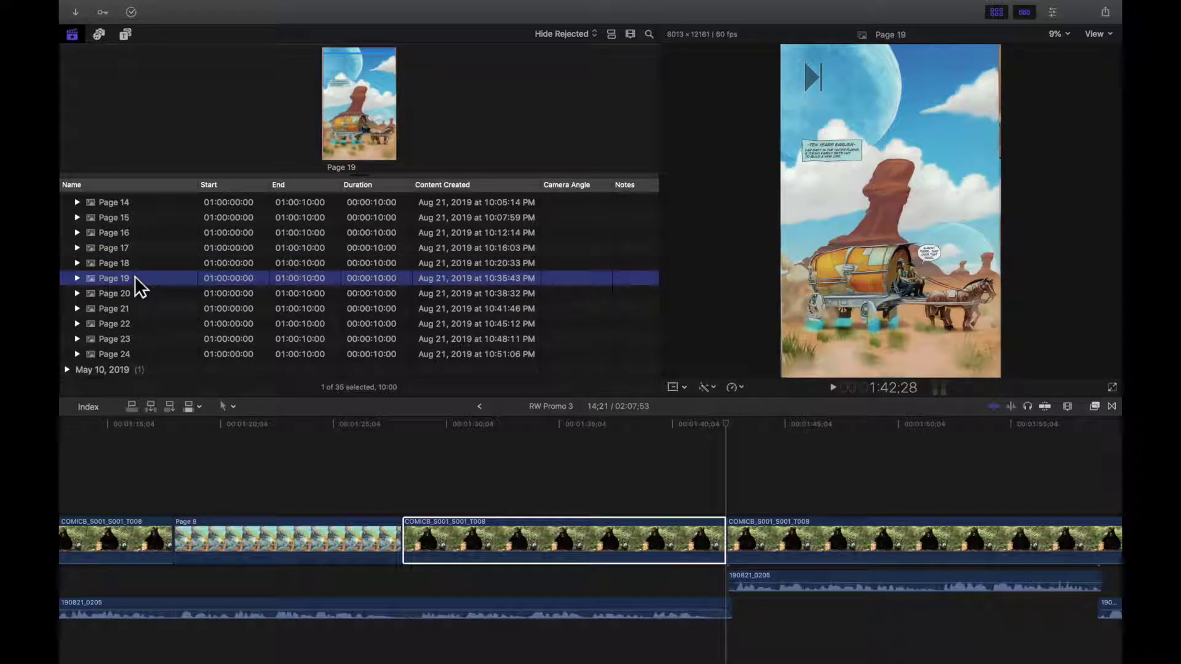
{"action": "left_click", "coordinate": [131, 324]}
{"action": "key", "text": "super+2"}
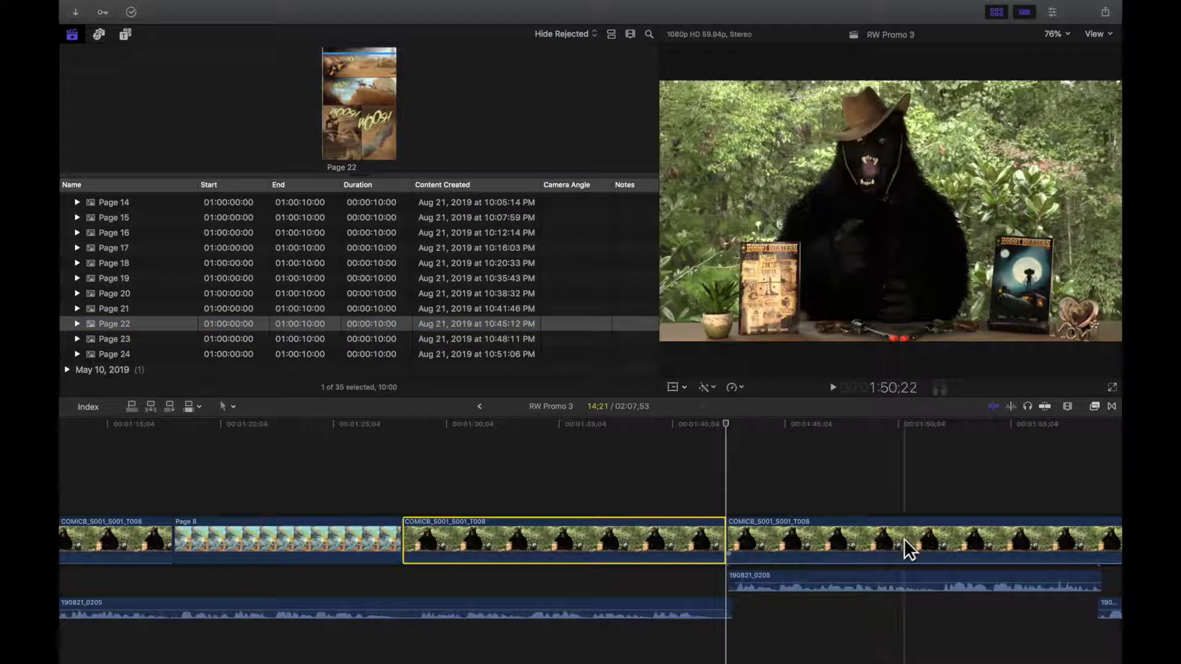
Compare the Page 20 through Page 23 comic stills and mark a 4-second range on Page 20
{"action": "left_click", "coordinate": [124, 312]}
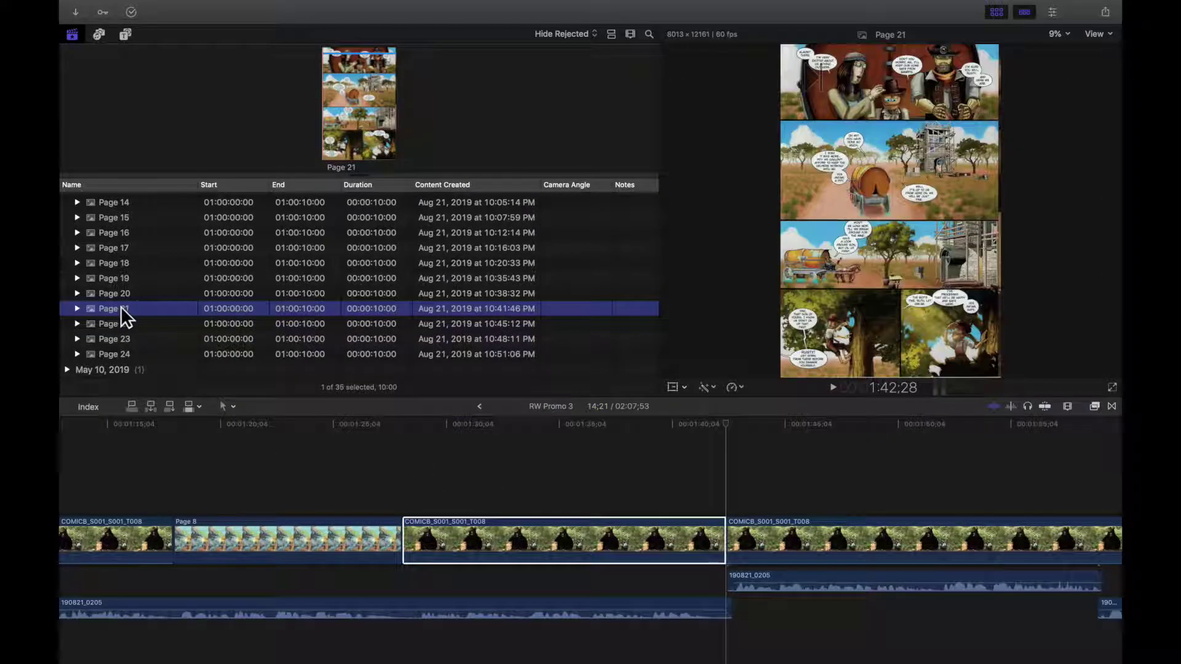
{"action": "left_click", "coordinate": [122, 294]}
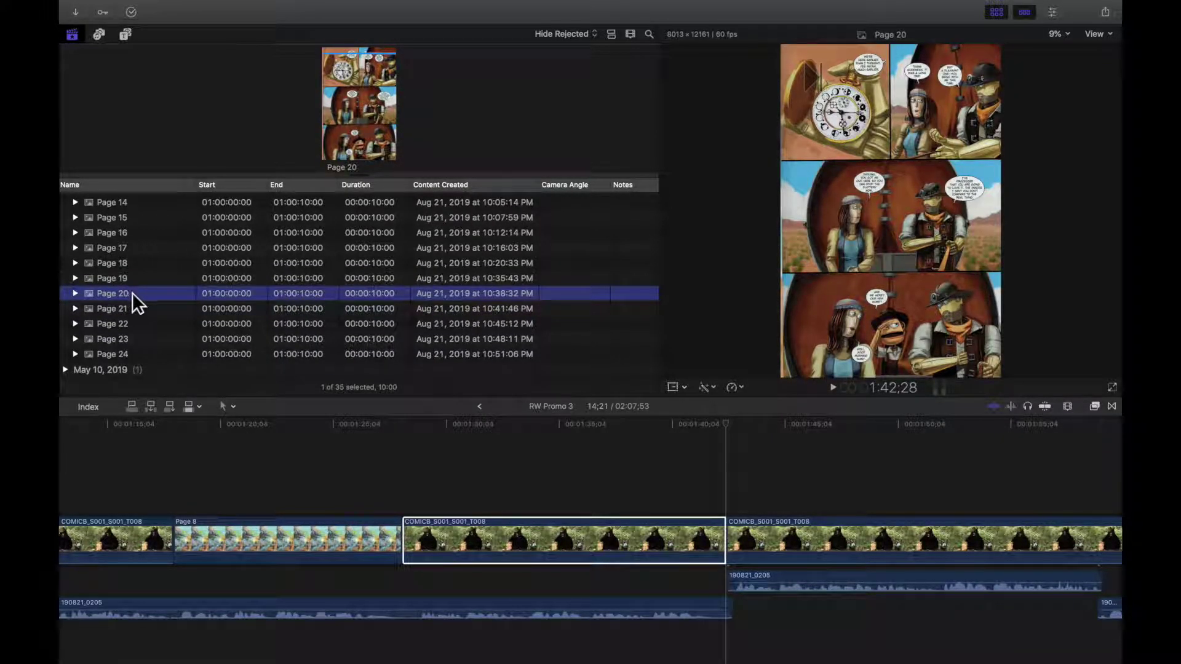
{"action": "left_click_drag", "start_coordinate": [339, 129], "coordinate": [368, 117]}
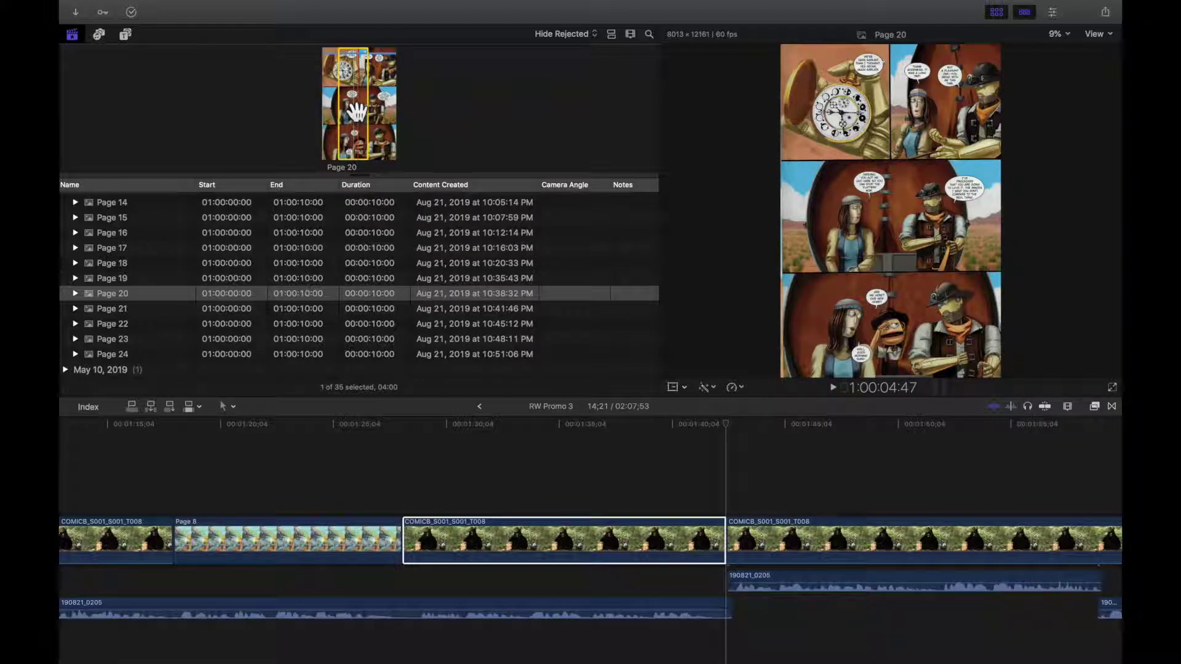
{"action": "left_click", "coordinate": [124, 341]}
{"action": "left_click", "coordinate": [125, 327]}
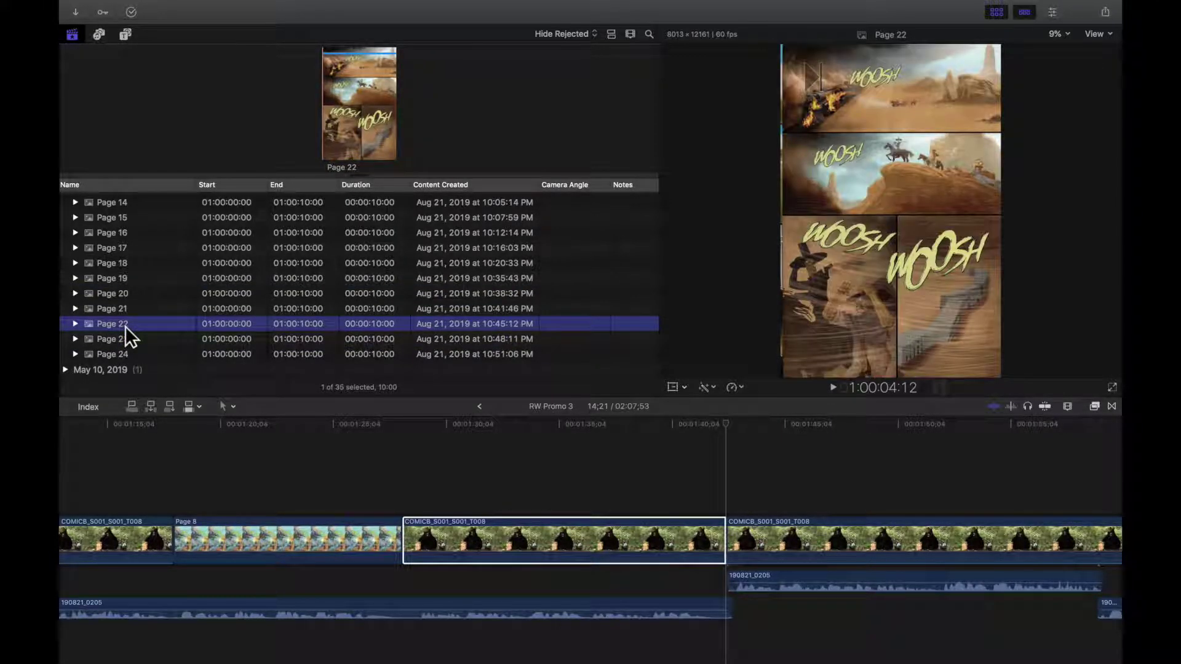
{"action": "left_click", "coordinate": [131, 298]}
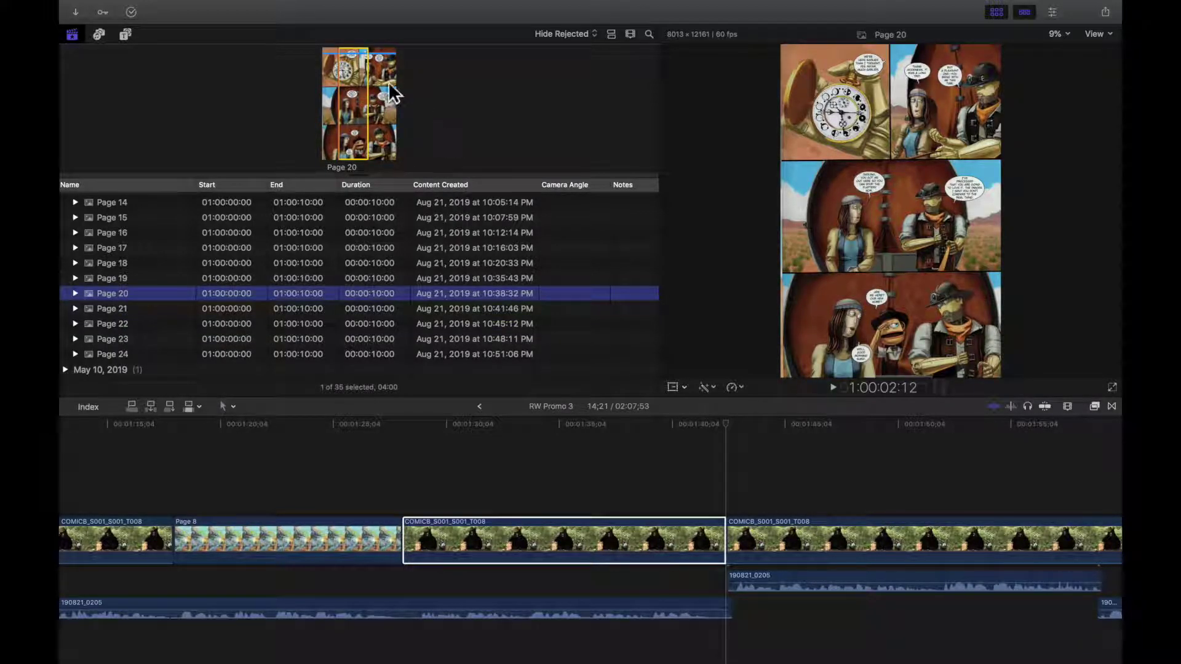
{"action": "left_click", "coordinate": [352, 95]}
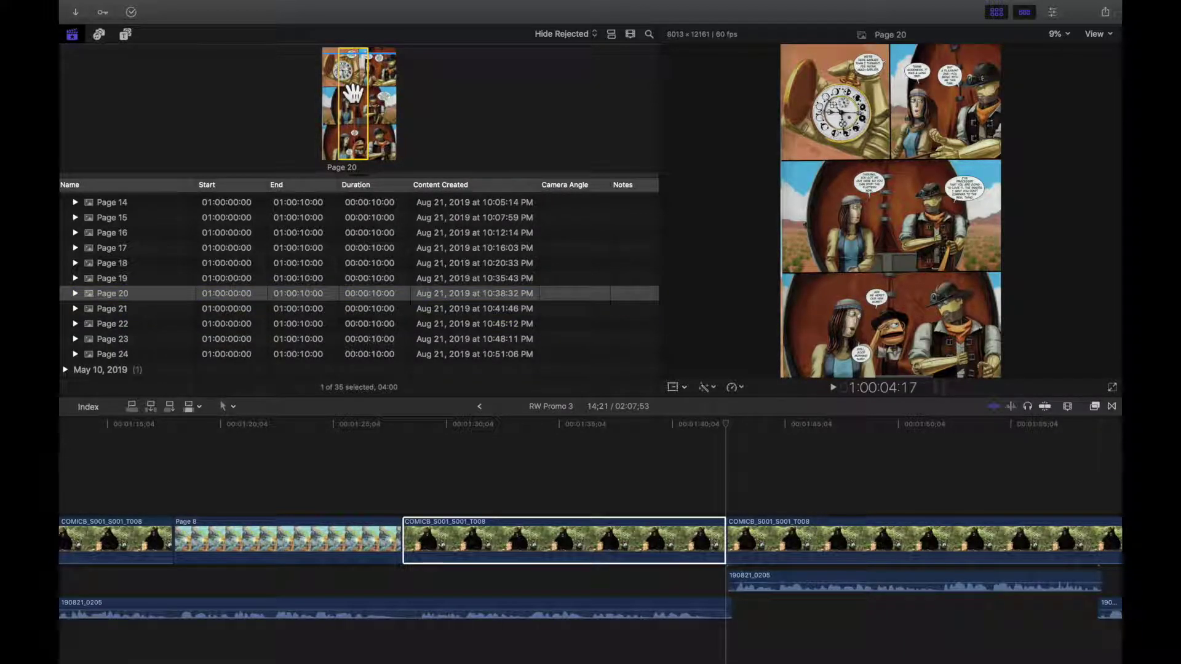
Replace the bear segment between Page 8 and the cut at about 1:42 with the Page 20 range, fitted to the segment's length
{"action": "left_click", "coordinate": [557, 536]}
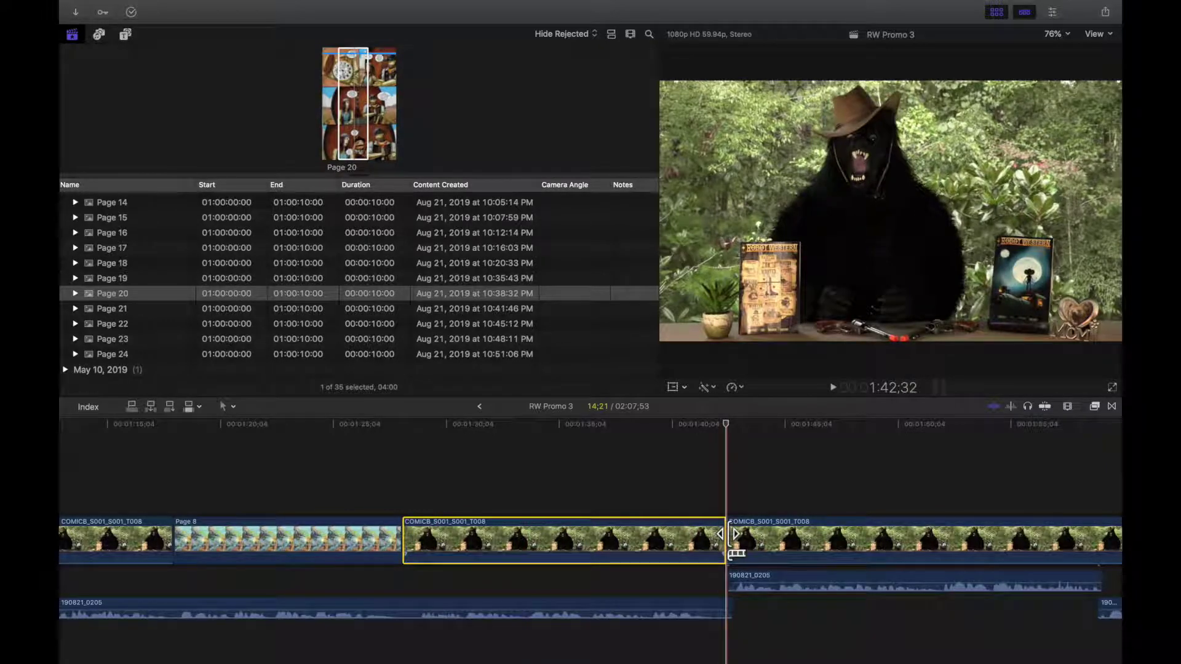
{"action": "left_click", "coordinate": [358, 66]}
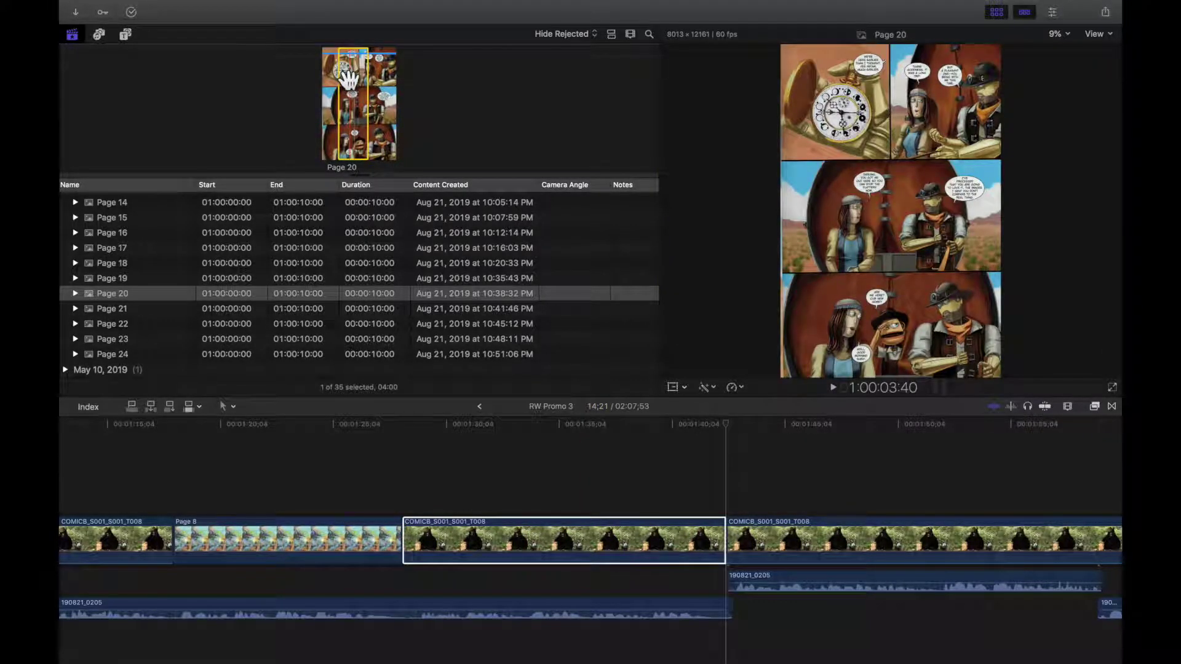
{"action": "left_click_drag", "start_coordinate": [378, 149], "coordinate": [523, 544]}
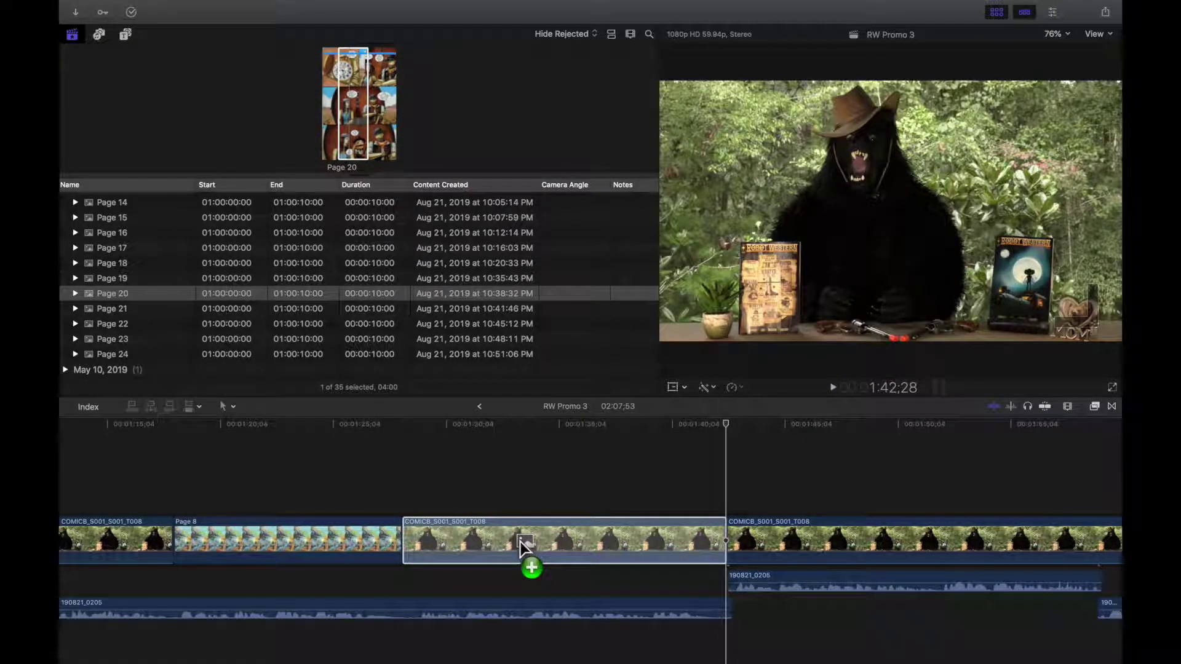
{"action": "left_click", "coordinate": [592, 588]}
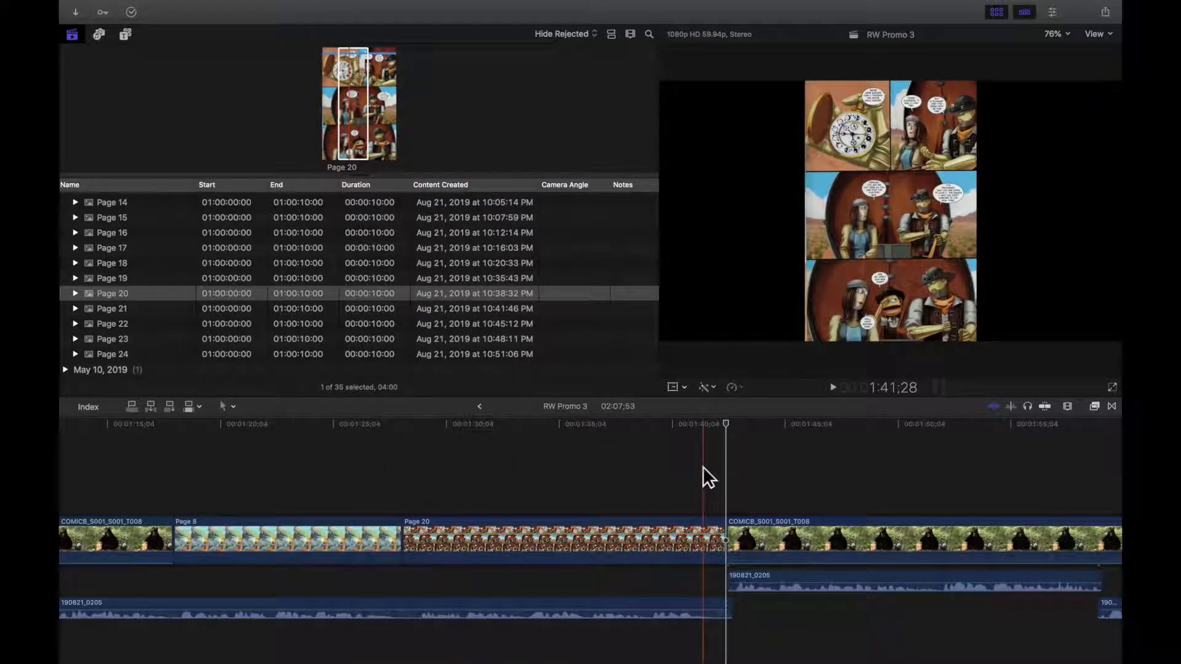
Play back the narration over Page 20 to find the page change and blade the Page 20 clip at about 1:36
{"action": "scroll", "coordinate": [680, 464], "scroll_direction": "right", "scroll_amount": 5}
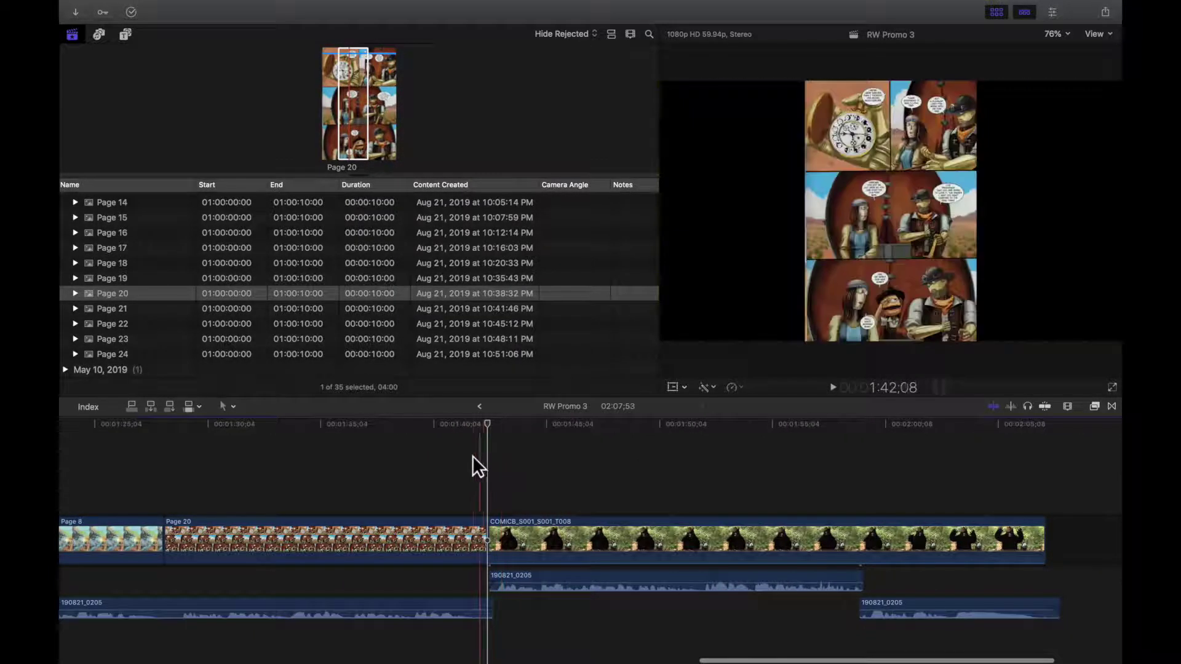
{"action": "key", "text": "space"}
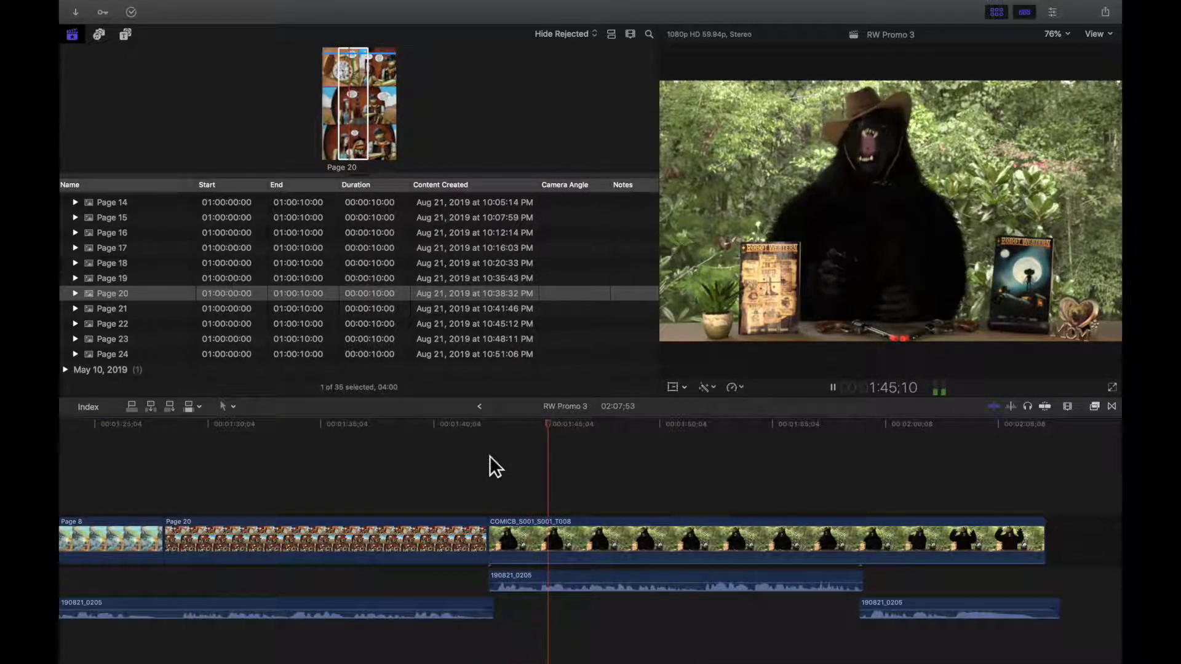
{"action": "key", "text": "space"}
{"action": "key", "text": "space"}
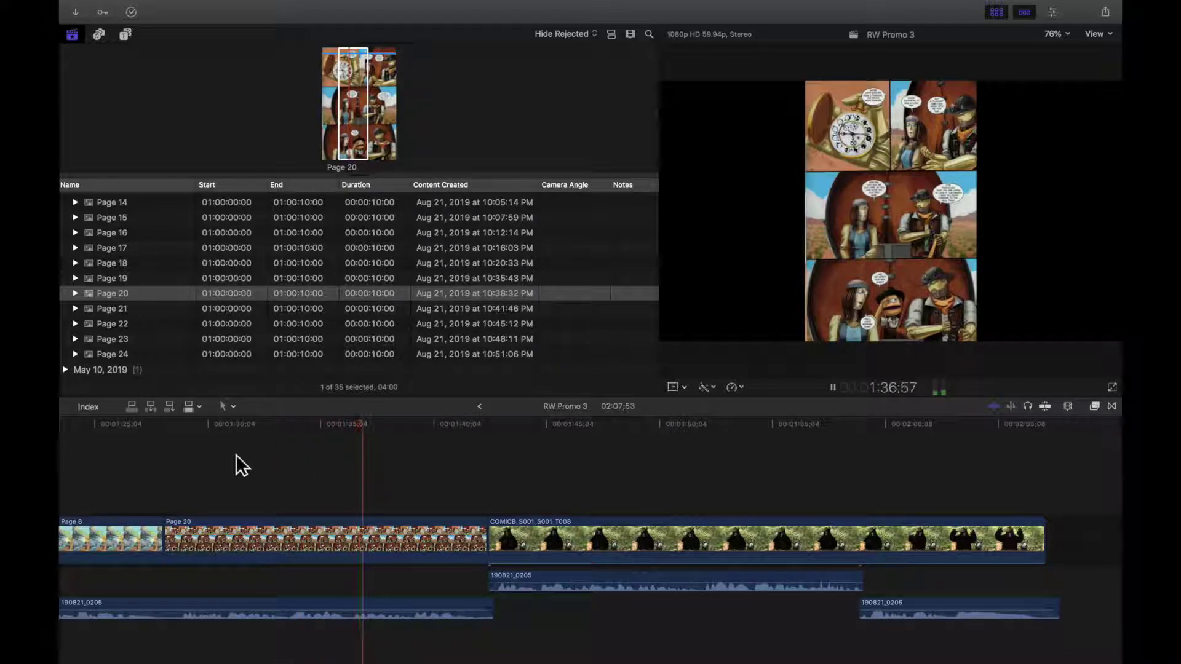
{"action": "key", "text": "space"}
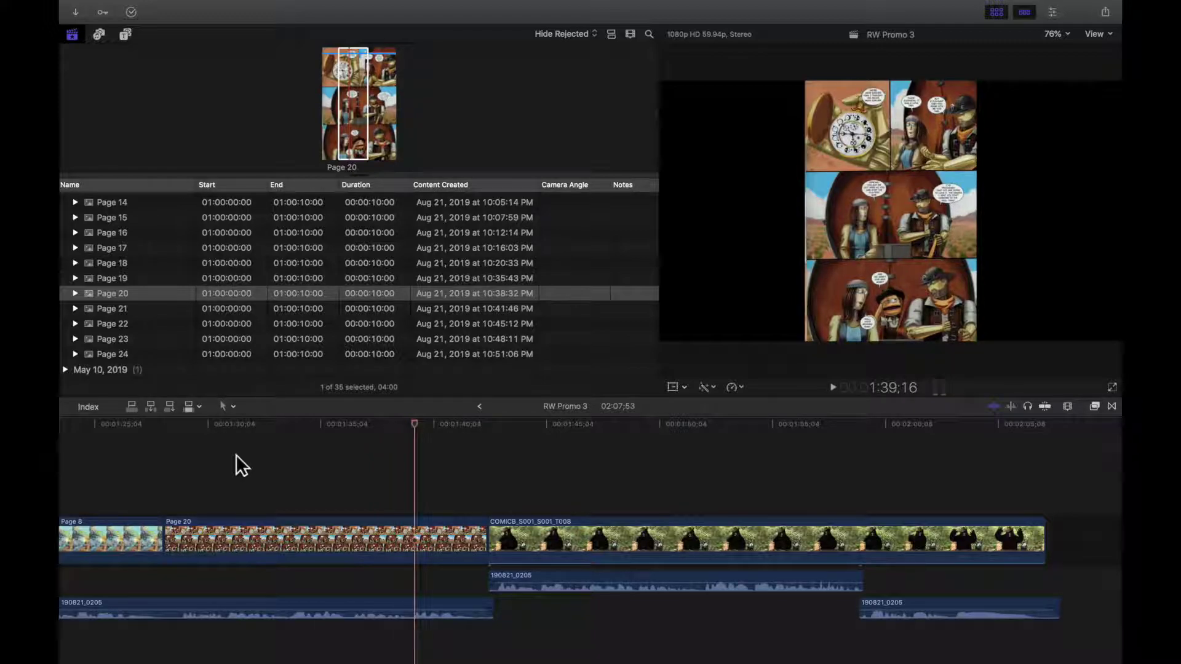
{"action": "left_click", "coordinate": [348, 462]}
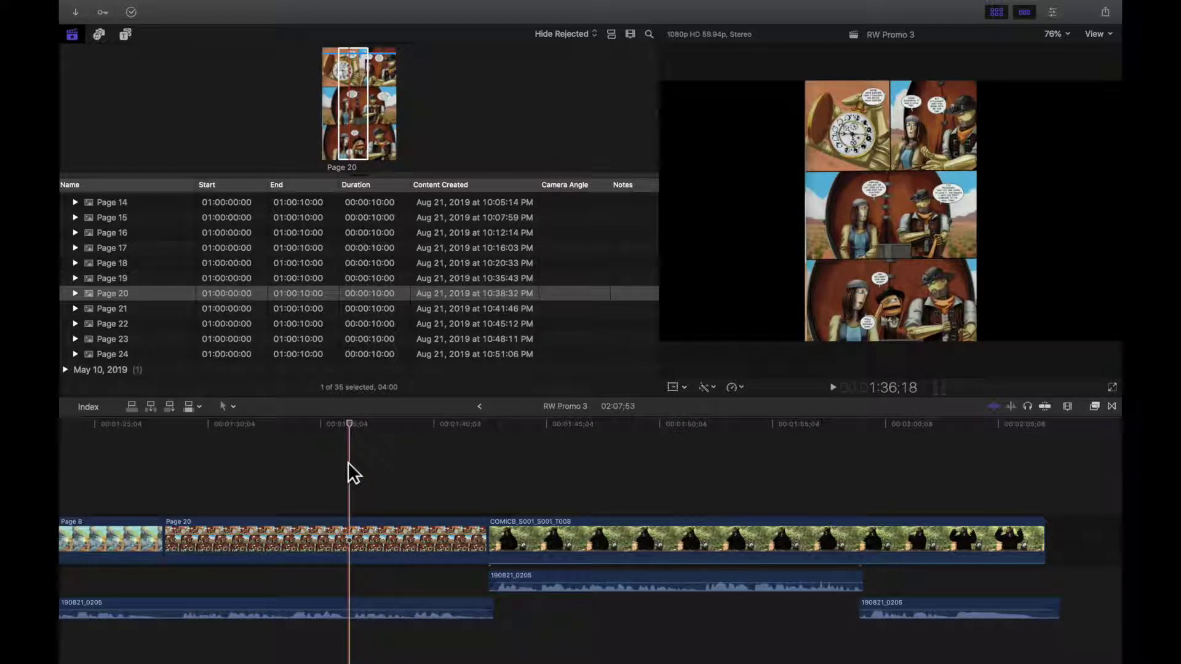
{"action": "key", "text": "super+equal"}
{"action": "key", "text": "super+equal"}
{"action": "key", "text": "super+equal"}
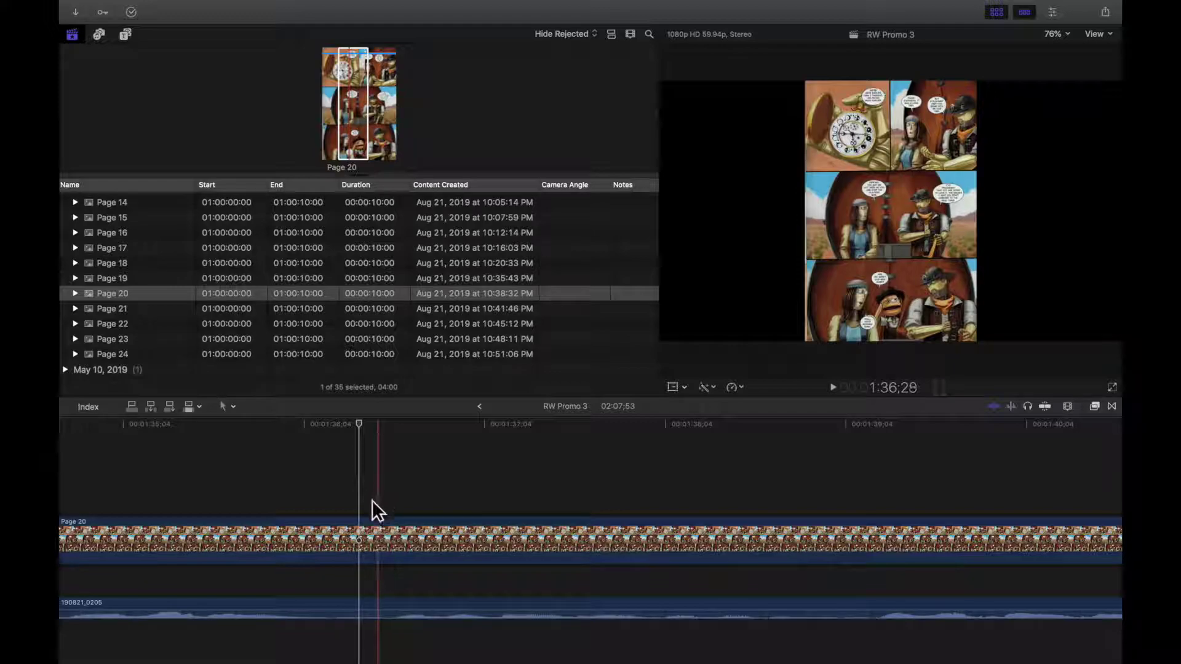
{"action": "key", "text": "b"}
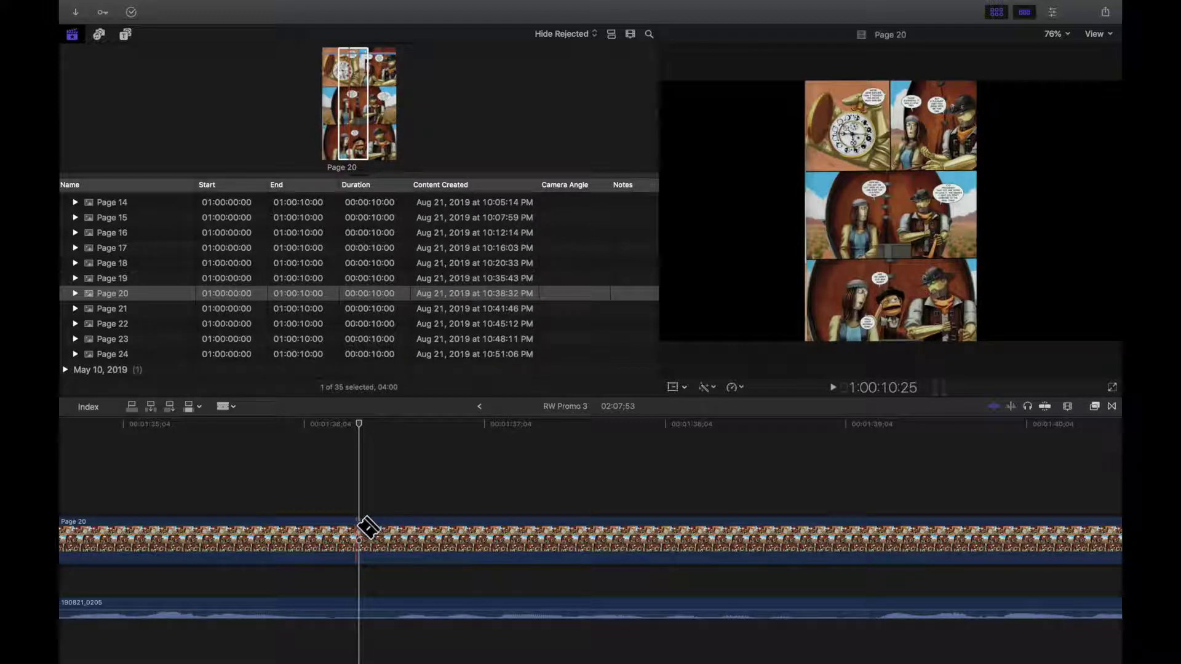
{"action": "left_click", "coordinate": [360, 528]}
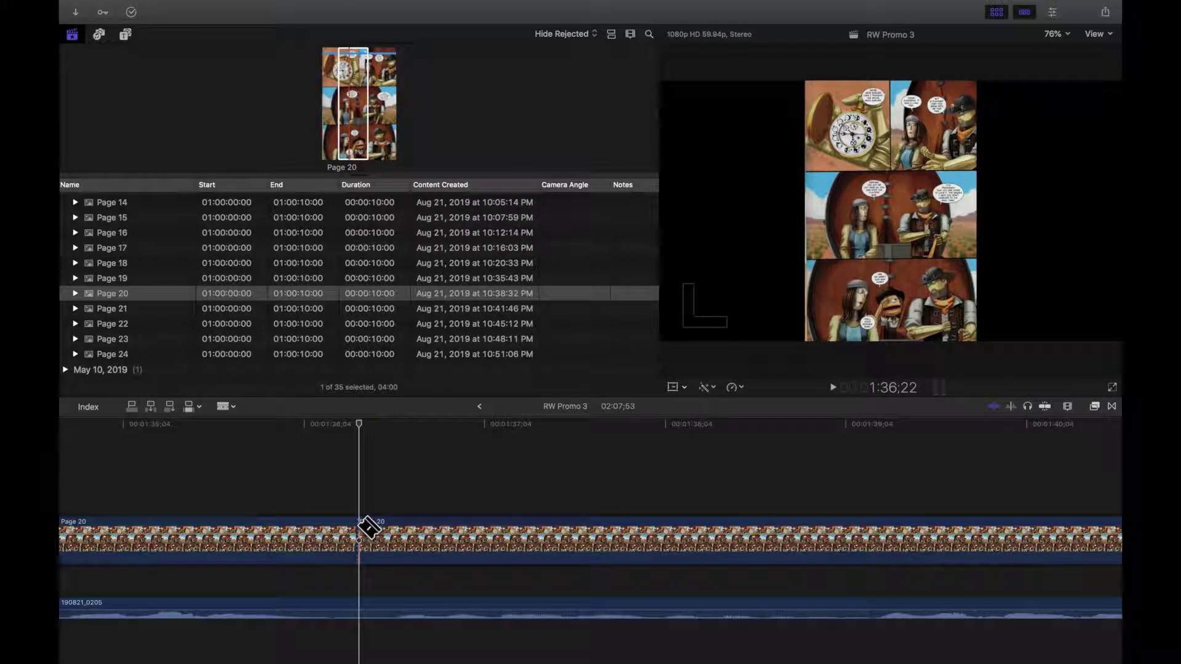
{"action": "key", "text": "a"}
Replace the second Page 20 segment with a 4-second range of Page 22, using Replace with Retime to Fit
{"action": "left_click", "coordinate": [148, 323]}
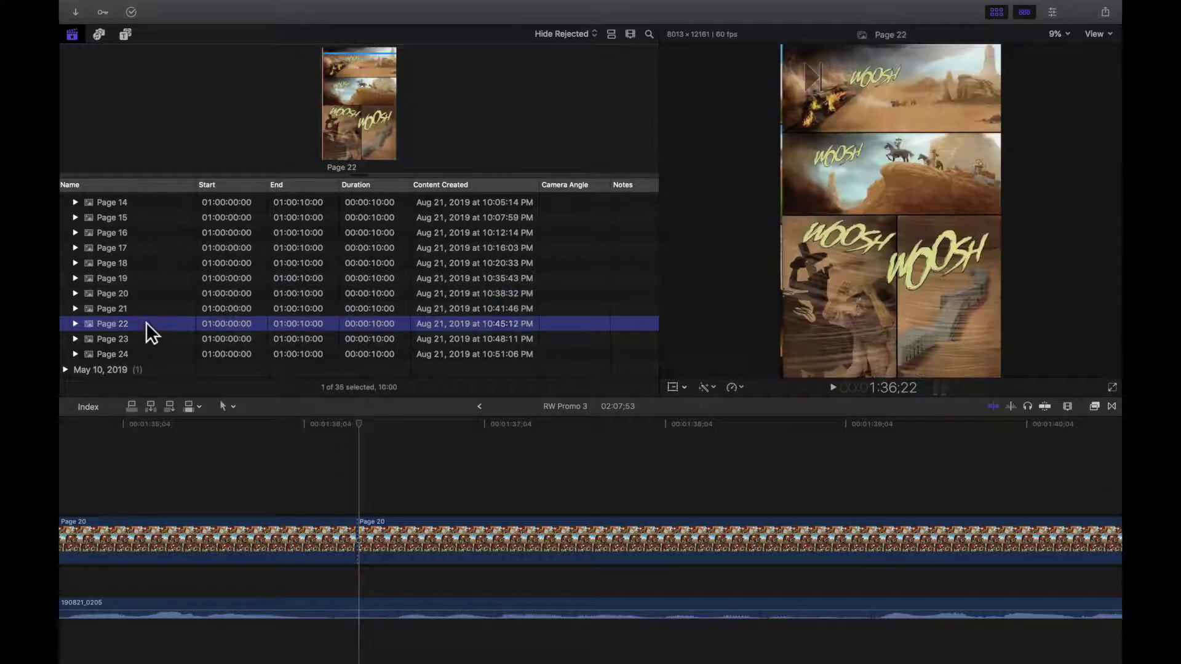
{"action": "left_click_drag", "start_coordinate": [341, 98], "coordinate": [580, 547]}
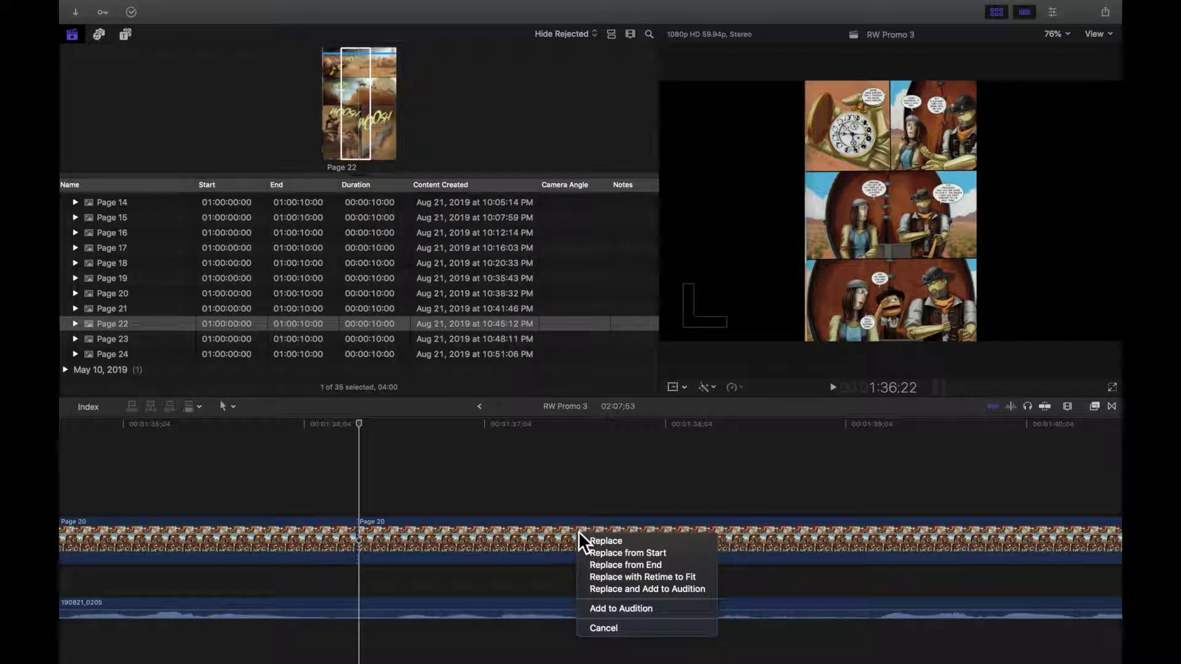
{"action": "left_click", "coordinate": [665, 578]}
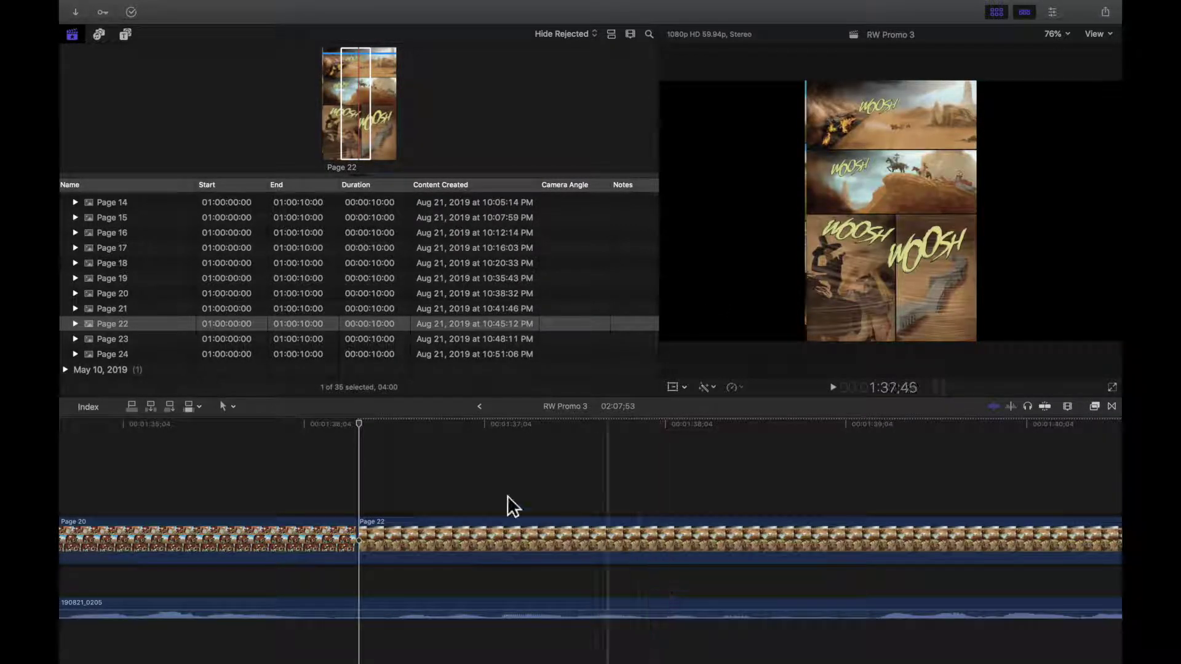
Play back the cut from Page 8 through Page 20 and into Page 22 to check the stills against the narration
{"action": "left_click", "coordinate": [286, 468]}
{"action": "key", "text": "super+minus"}
{"action": "key", "text": "super+minus"}
{"action": "key", "text": "super+minus"}
{"action": "key", "text": "super+minus"}
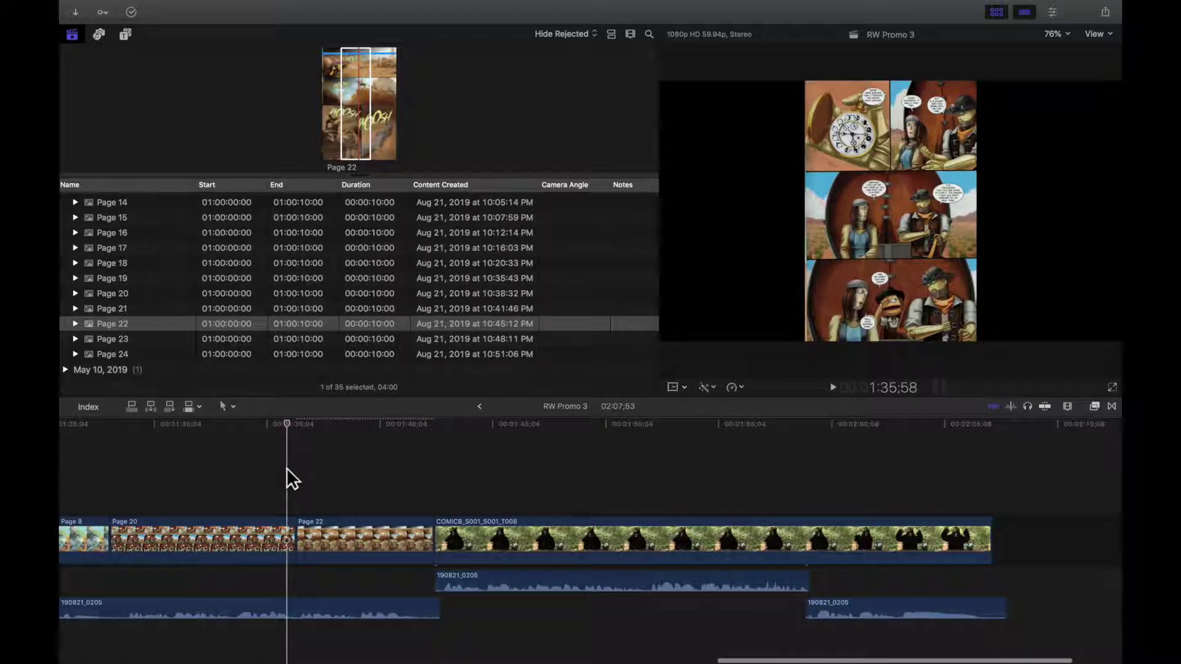
{"action": "scroll", "coordinate": [286, 467], "scroll_direction": "left", "scroll_amount": 5}
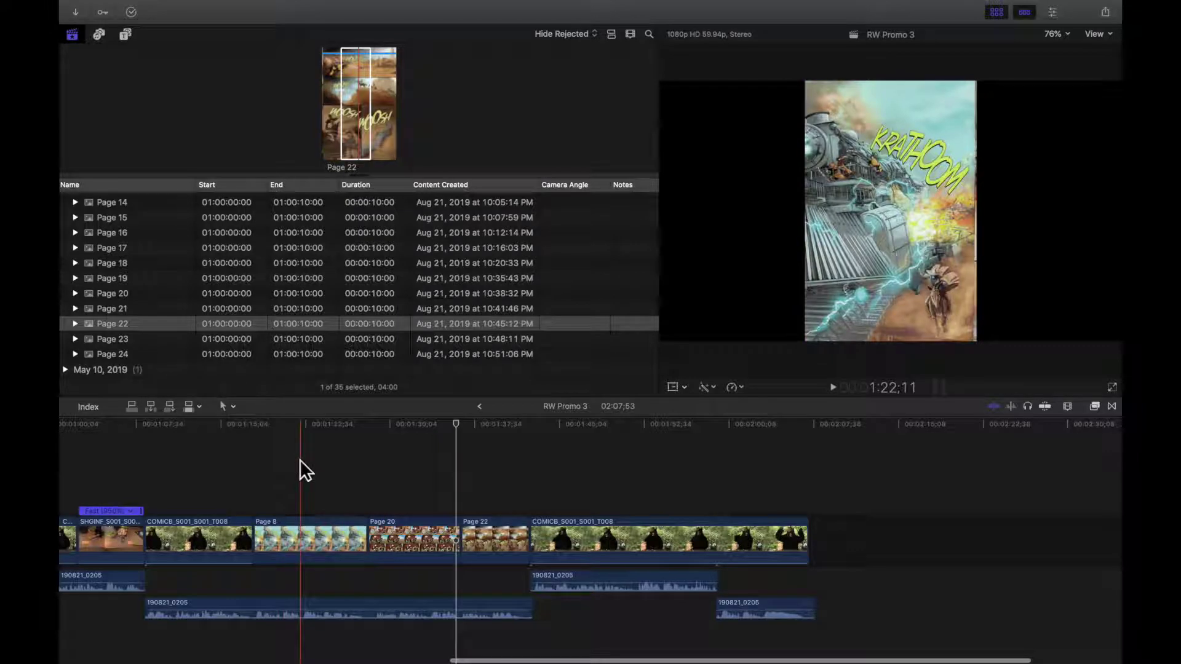
{"action": "left_click", "coordinate": [334, 465]}
{"action": "key", "text": "space"}
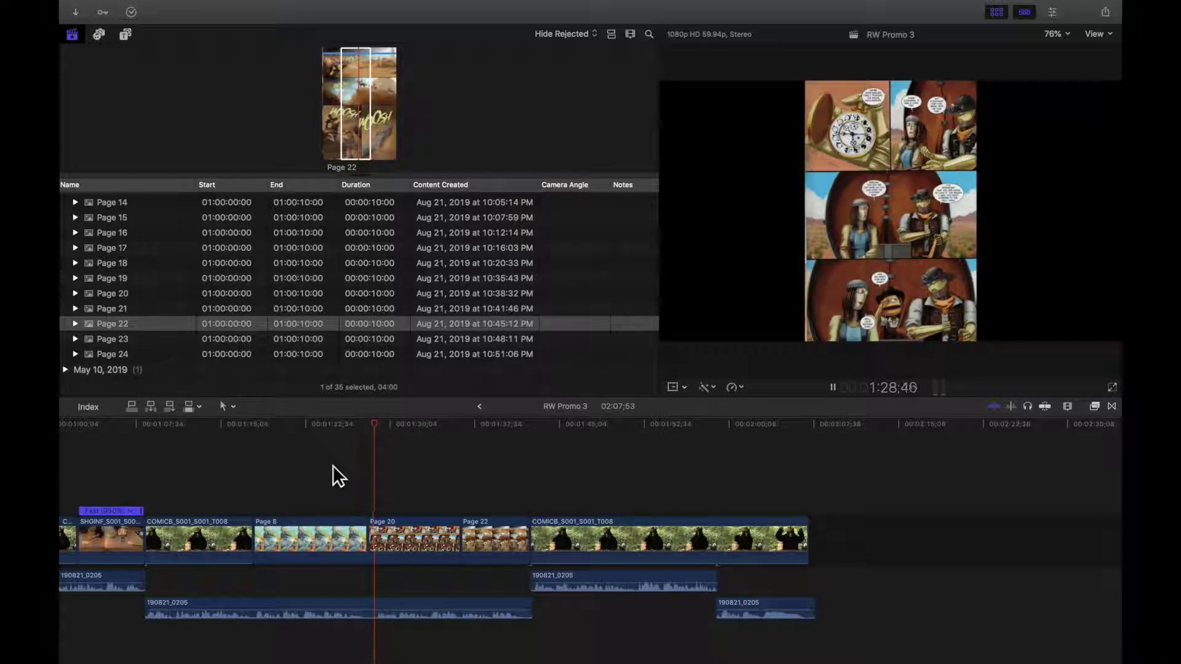
{"action": "key", "text": "space"}
{"action": "key", "text": "space"}
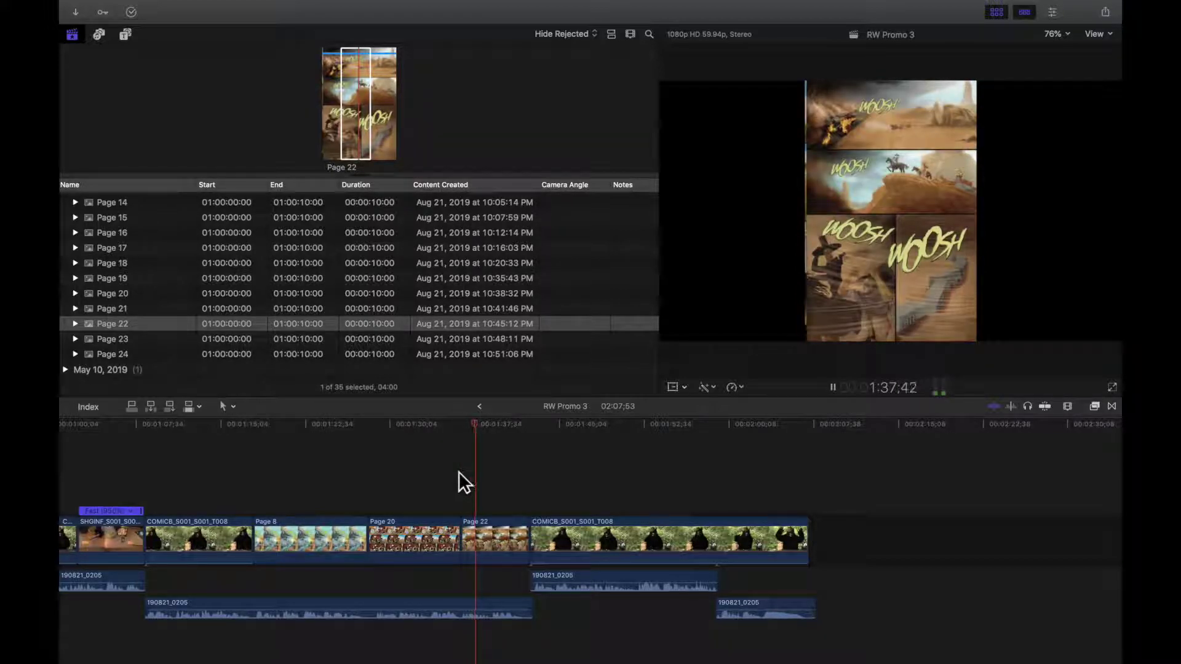
{"action": "key", "text": "space"}
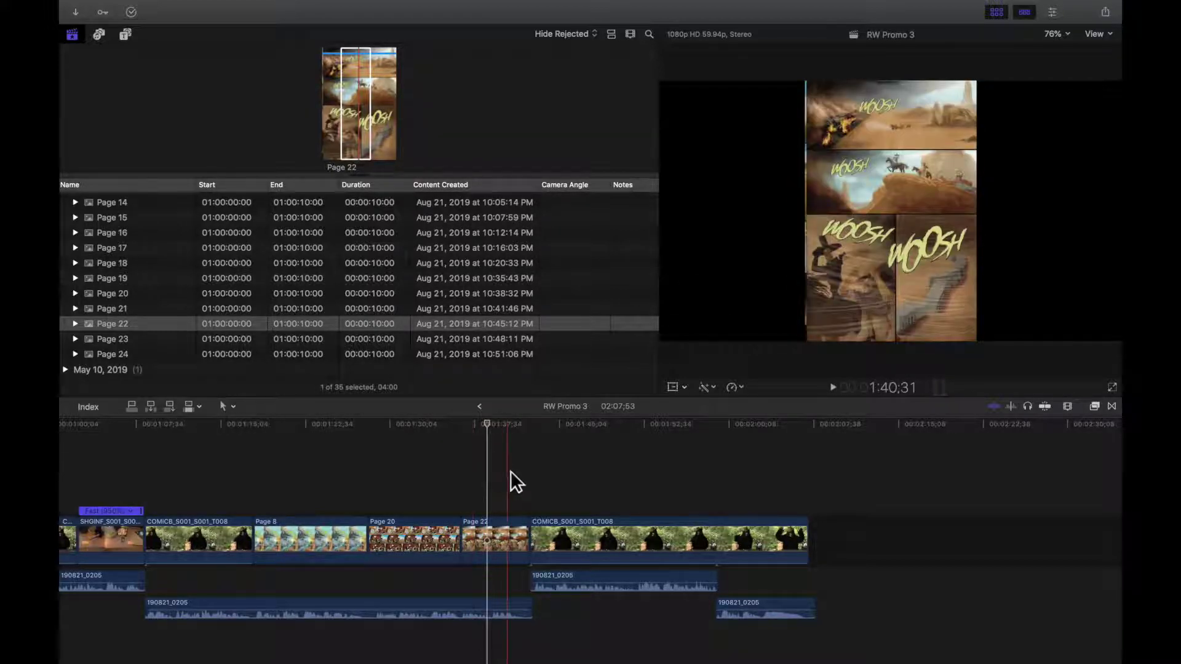
Read the remaining scenes of the script in Final Draft 10, from Page 22 to the fade out, and return to Final Cut Pro
{"action": "mouse_move", "coordinate": [834, 661]}
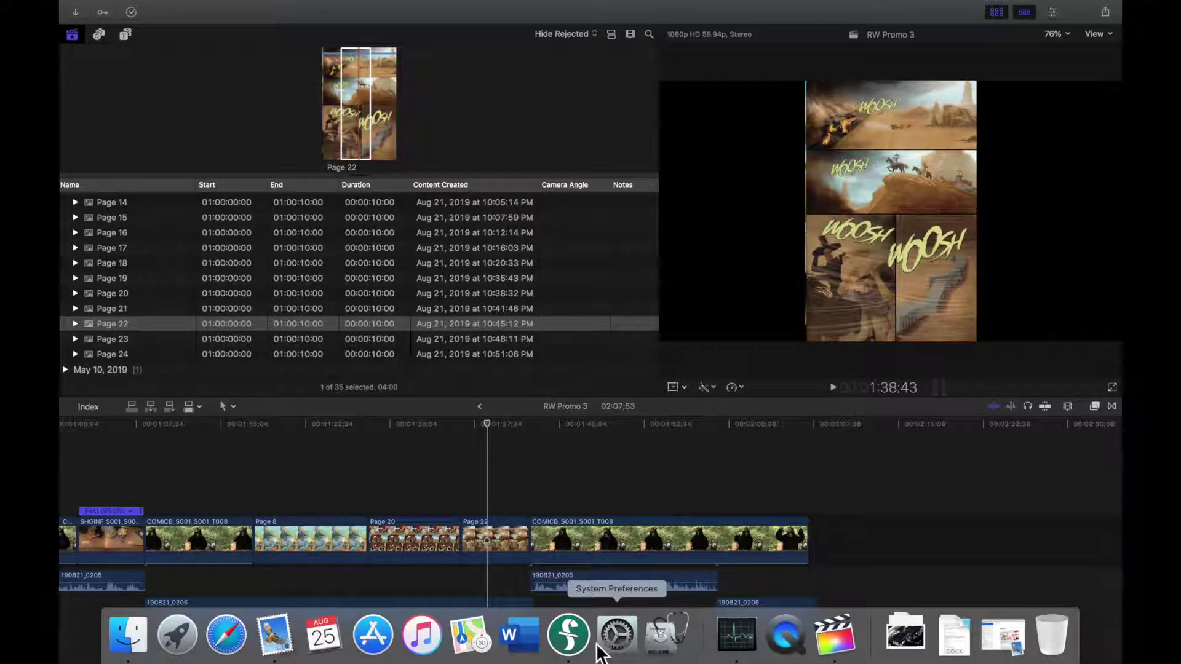
{"action": "left_click", "coordinate": [578, 646]}
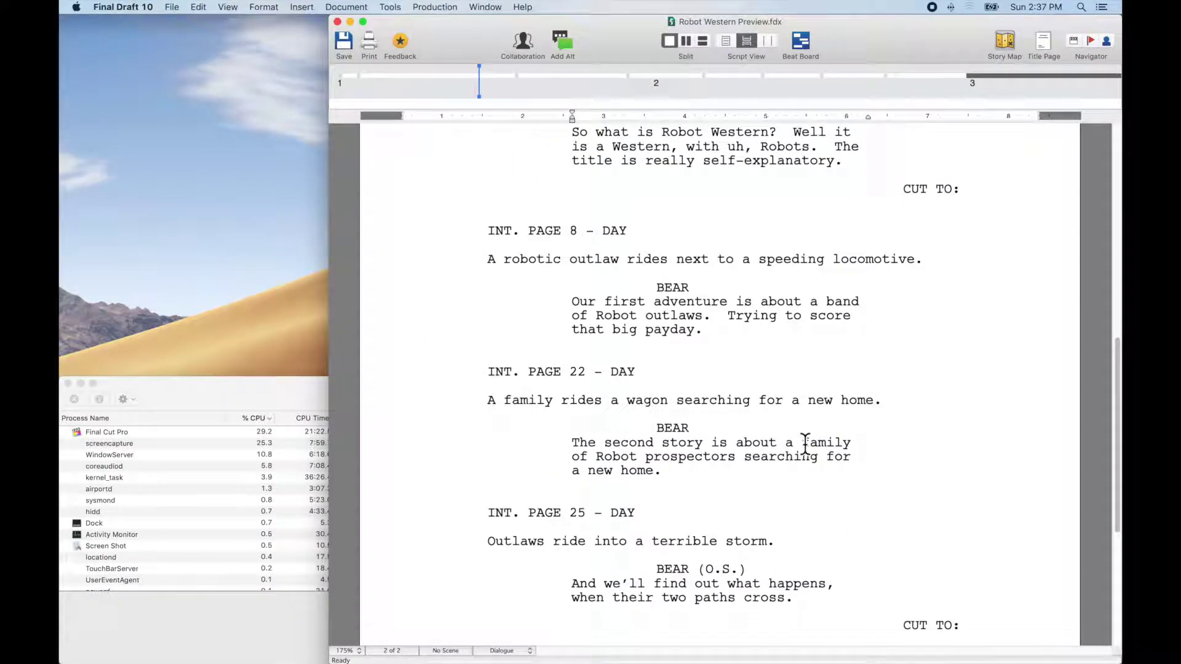
{"action": "scroll", "coordinate": [805, 443], "scroll_direction": "down", "scroll_amount": 10}
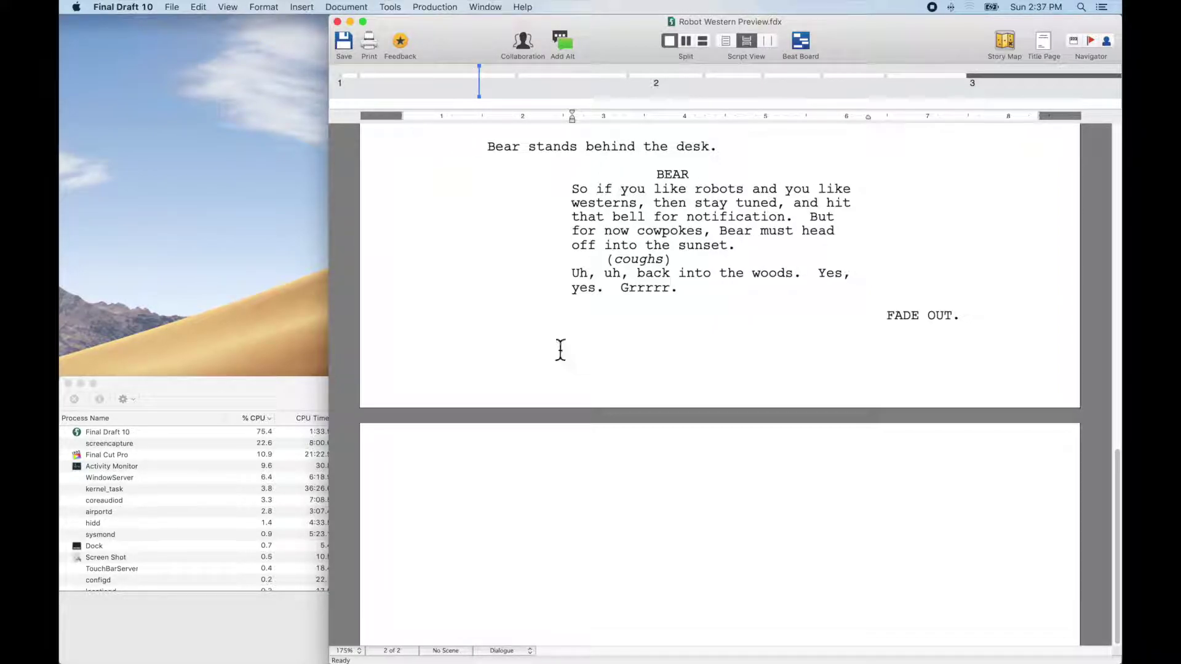
{"action": "mouse_move", "coordinate": [800, 657]}
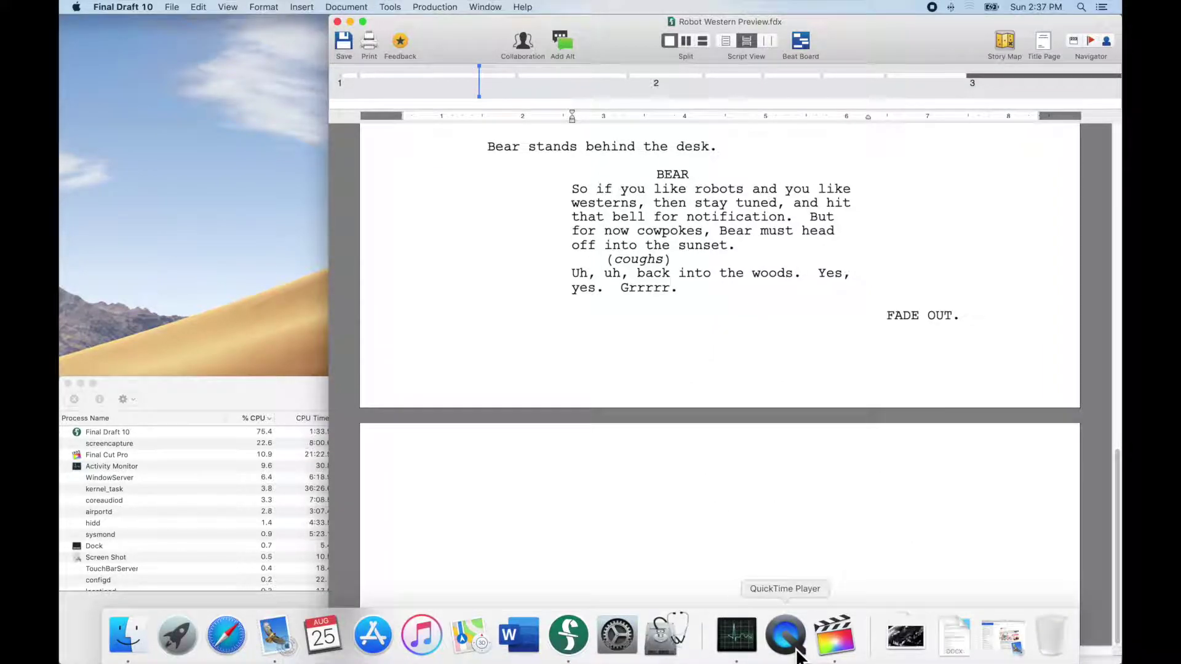
{"action": "left_click", "coordinate": [837, 640]}
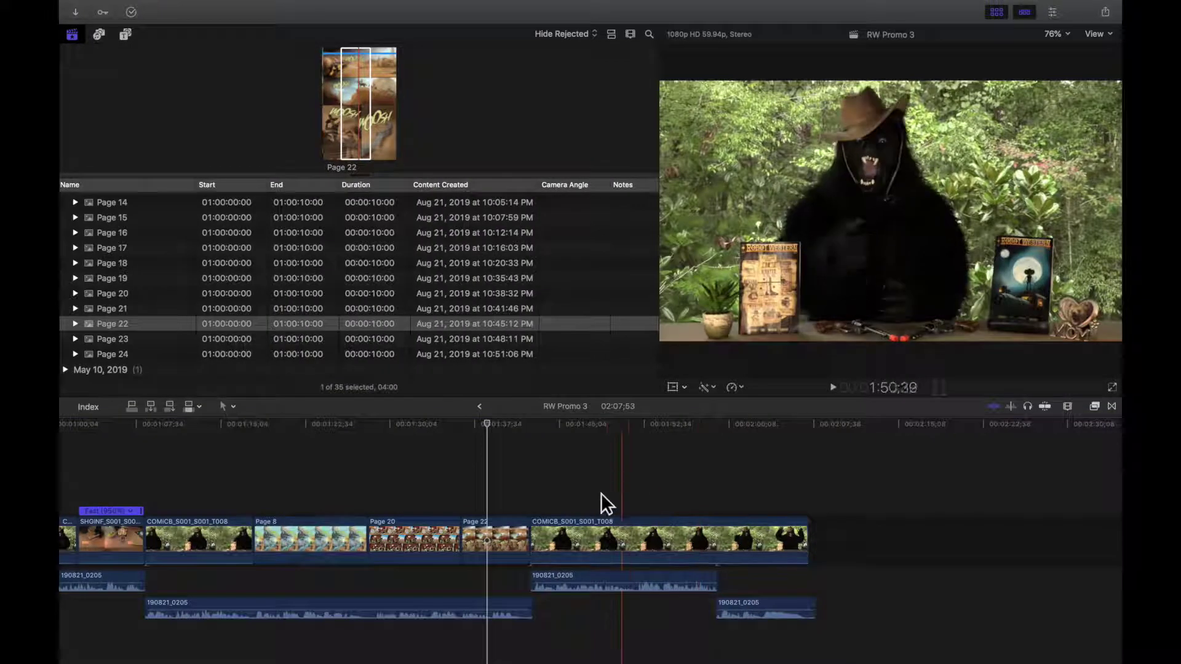
Play back the bear clip that follows Page 22 and go back to review the earlier part of the timeline
{"action": "key", "text": "space"}
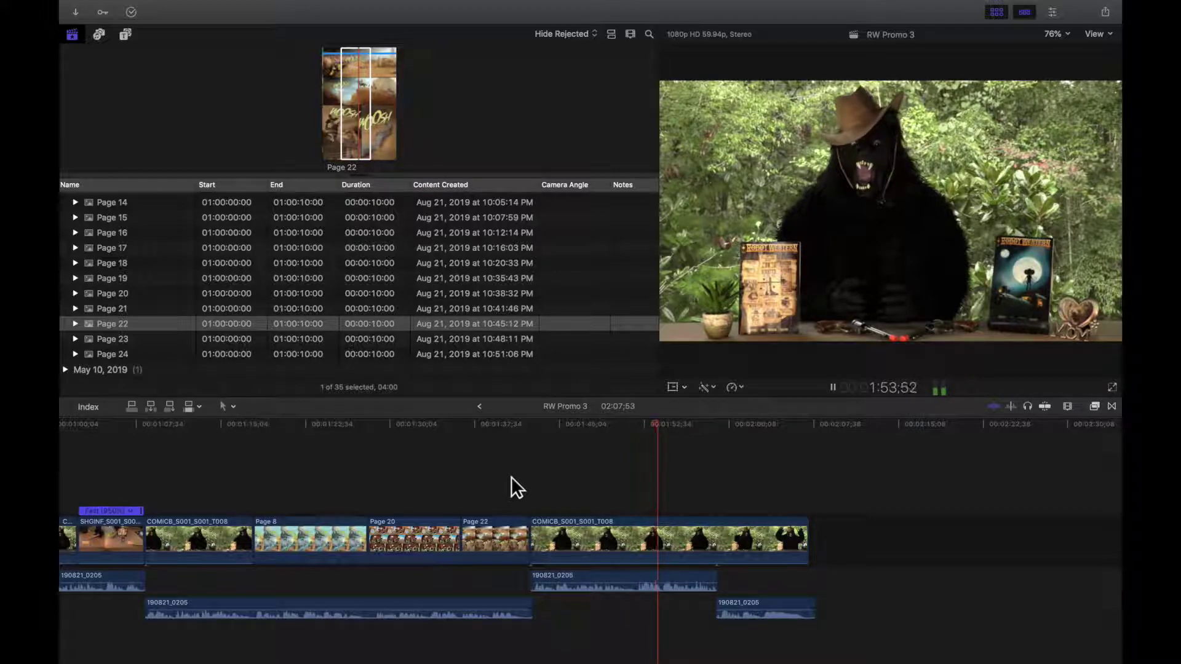
{"action": "key", "text": "space"}
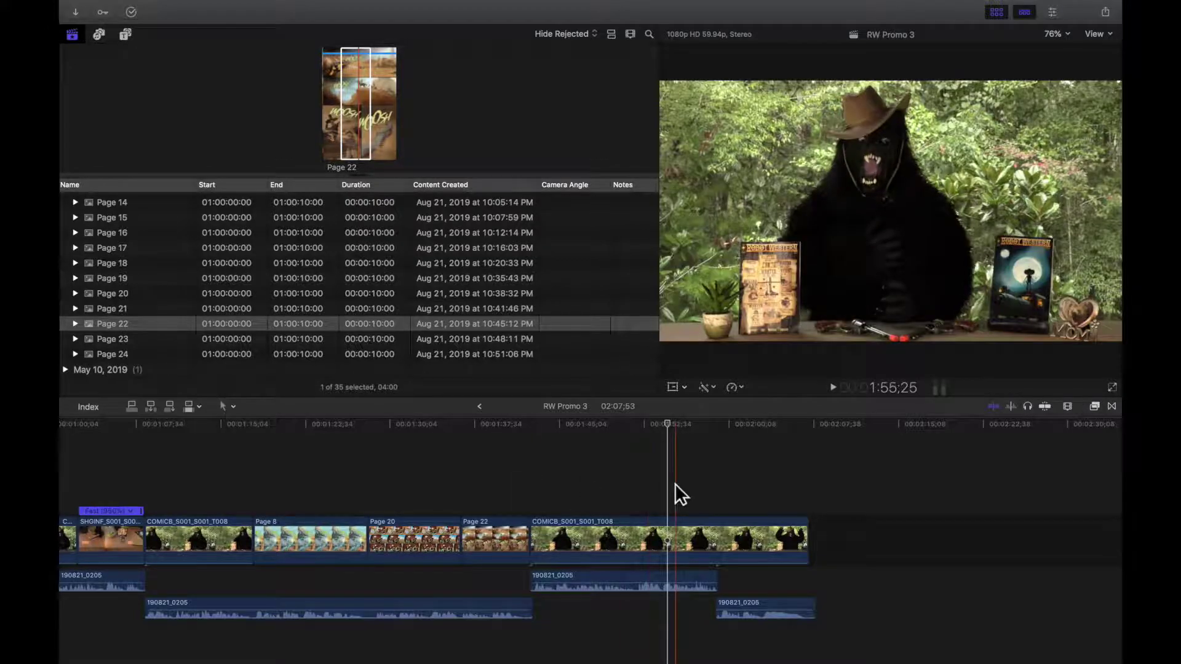
{"action": "scroll", "coordinate": [454, 460], "scroll_direction": "left", "scroll_amount": 5}
{"action": "scroll", "coordinate": [454, 472], "scroll_direction": "left", "scroll_amount": 2}
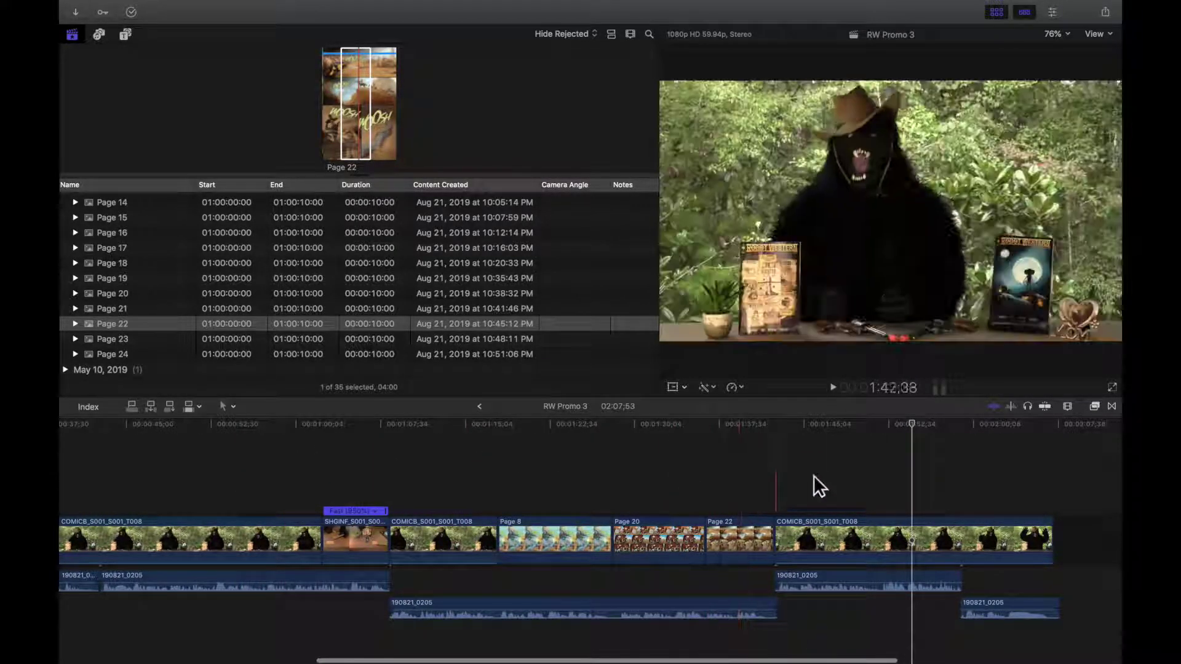
{"action": "scroll", "coordinate": [493, 441], "scroll_direction": "left", "scroll_amount": 3}
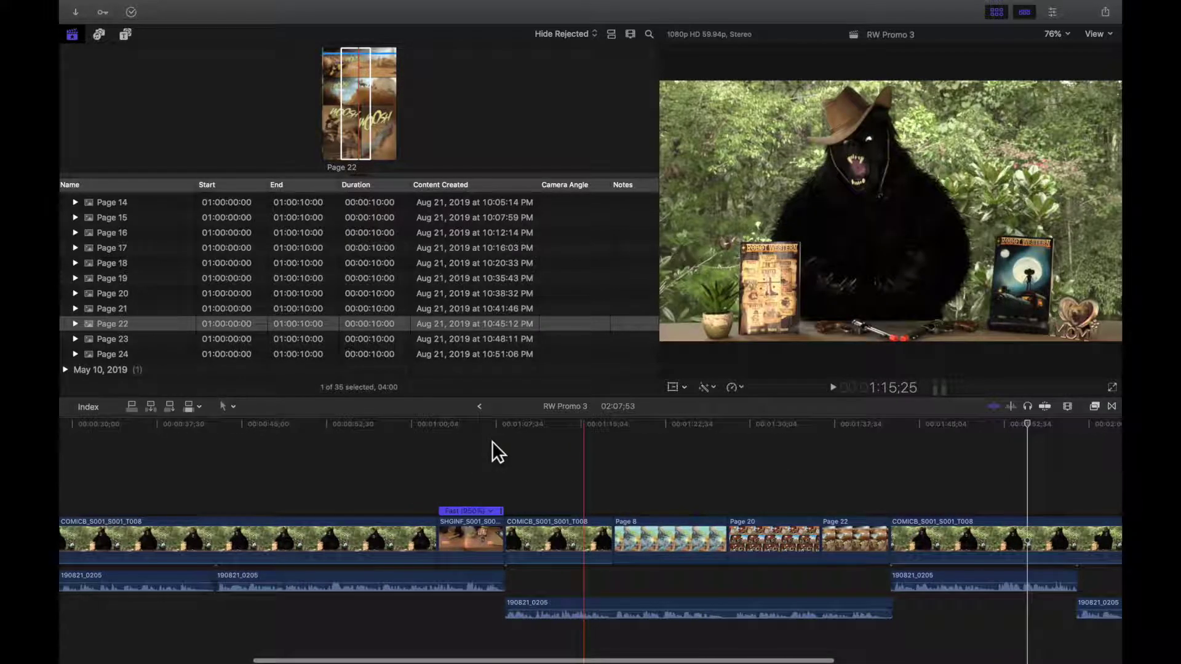
Review the order of the primary storyline by selecting its clips in turn, from the opening bear clip to the final bear clip
{"action": "key", "text": "super+minus"}
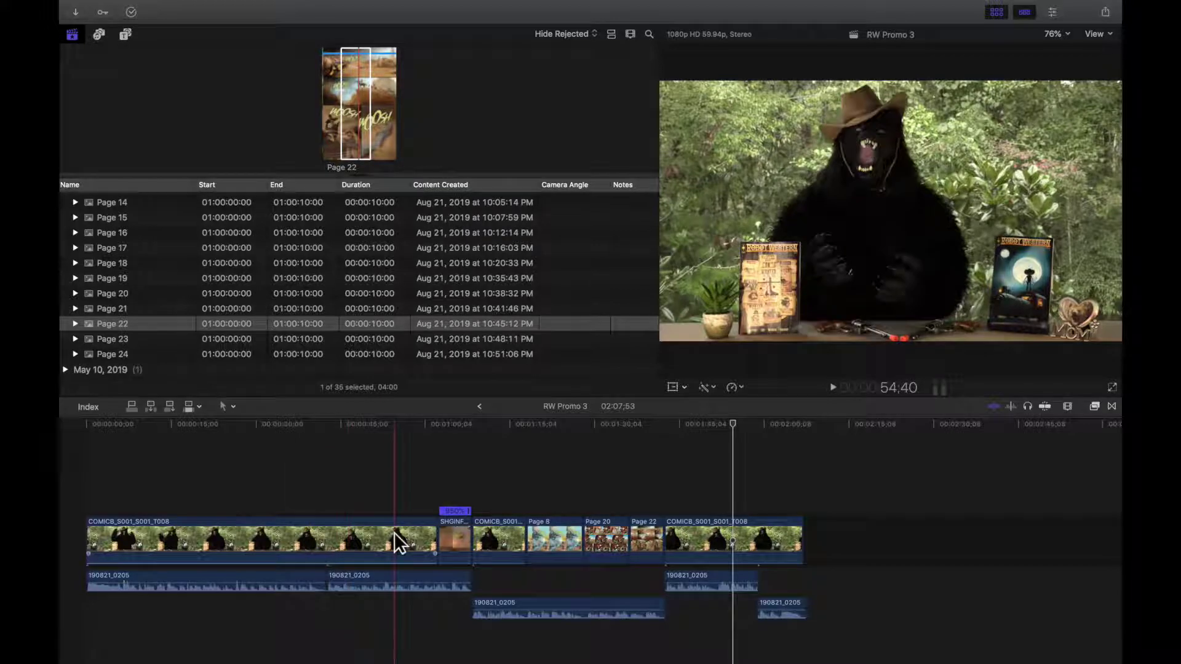
{"action": "left_click", "coordinate": [384, 532]}
{"action": "left_click", "coordinate": [456, 528]}
{"action": "left_click", "coordinate": [504, 530]}
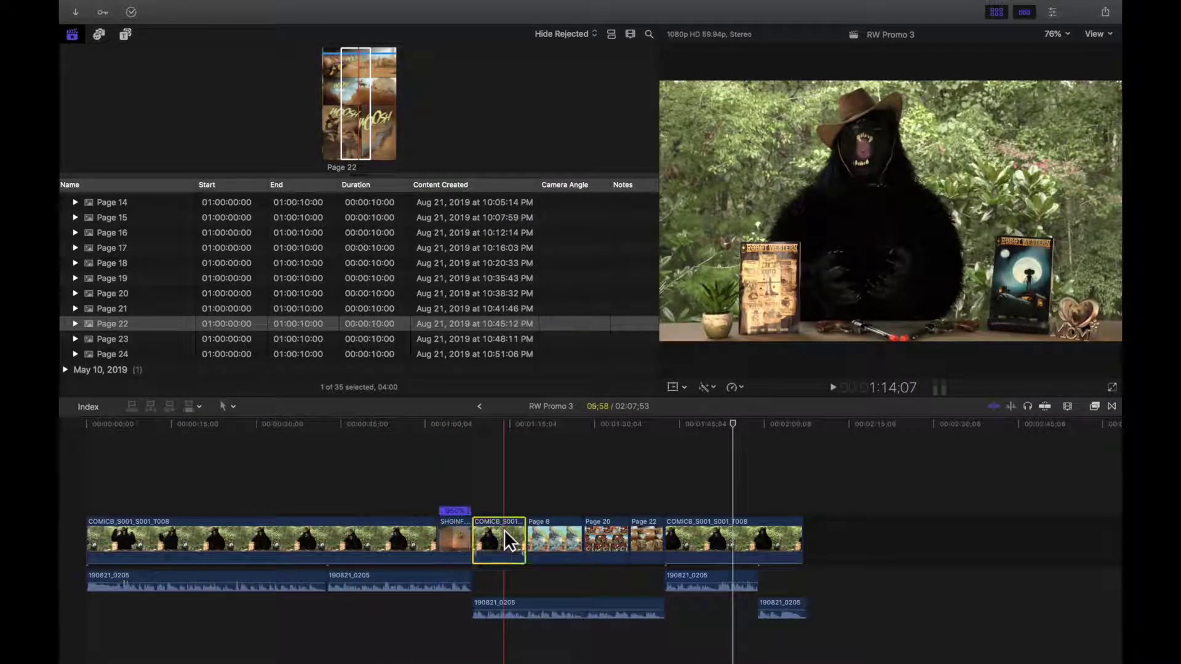
{"action": "left_click", "coordinate": [566, 533]}
{"action": "left_click", "coordinate": [611, 533]}
{"action": "left_click", "coordinate": [652, 528]}
{"action": "left_click", "coordinate": [690, 534]}
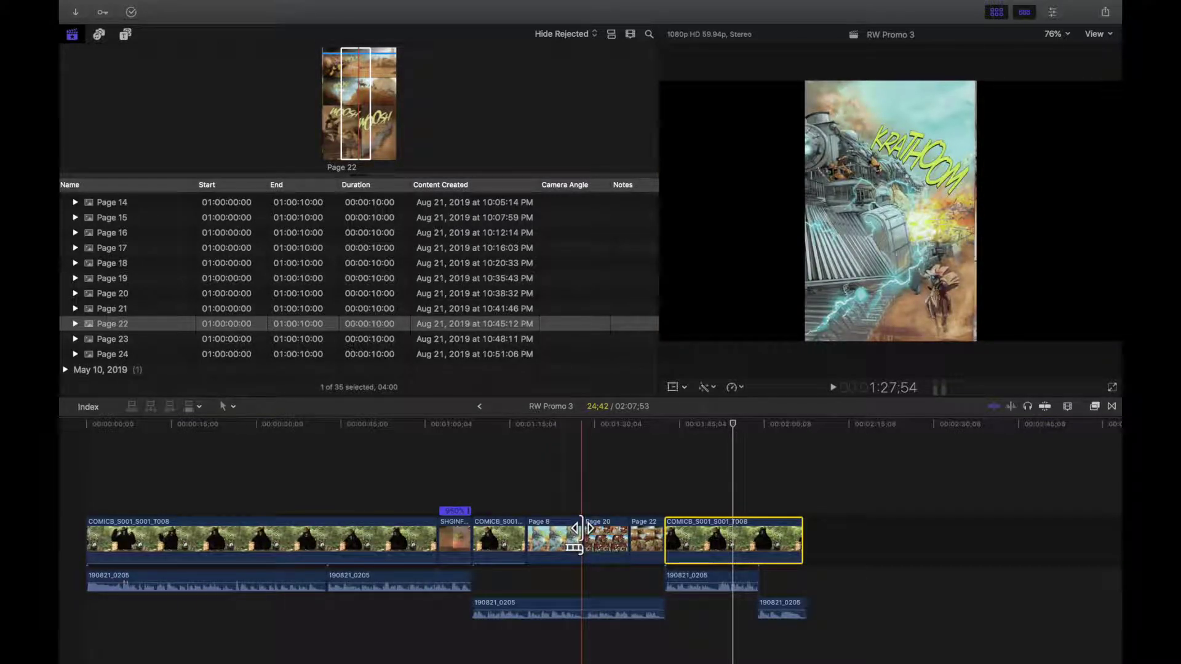
Try moving the Page 22 still ahead of Page 20, try extending its end, and undo each change
{"action": "key", "text": "super+equal"}
{"action": "key", "text": "super+equal"}
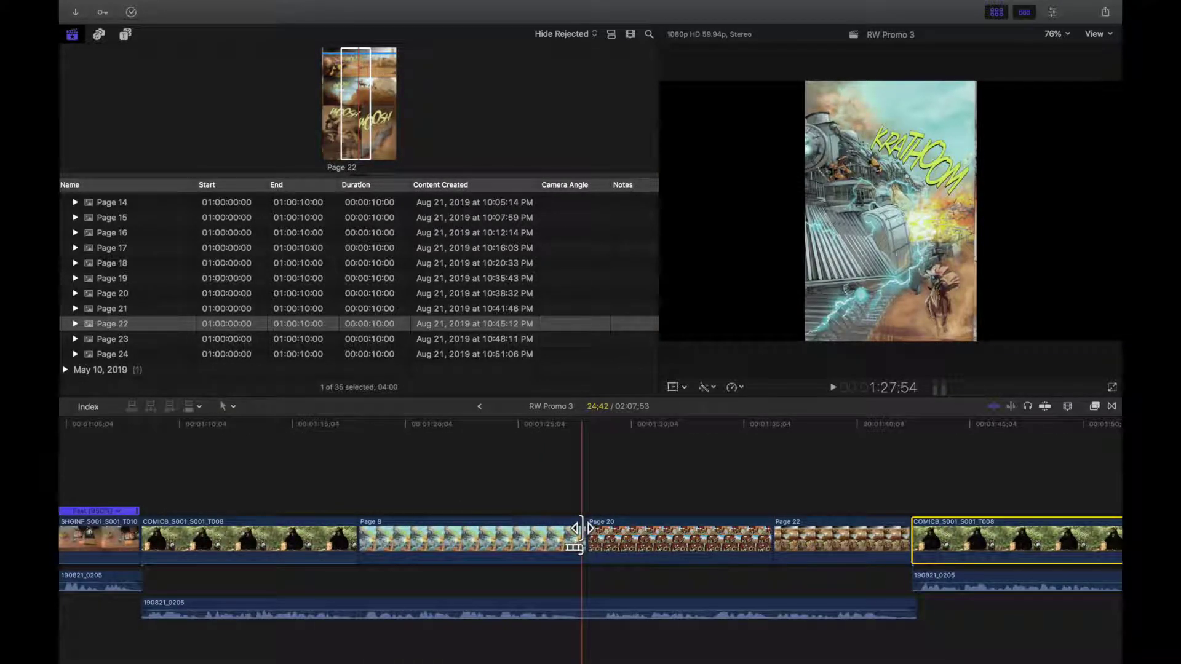
{"action": "left_click", "coordinate": [836, 500]}
{"action": "left_click", "coordinate": [862, 530]}
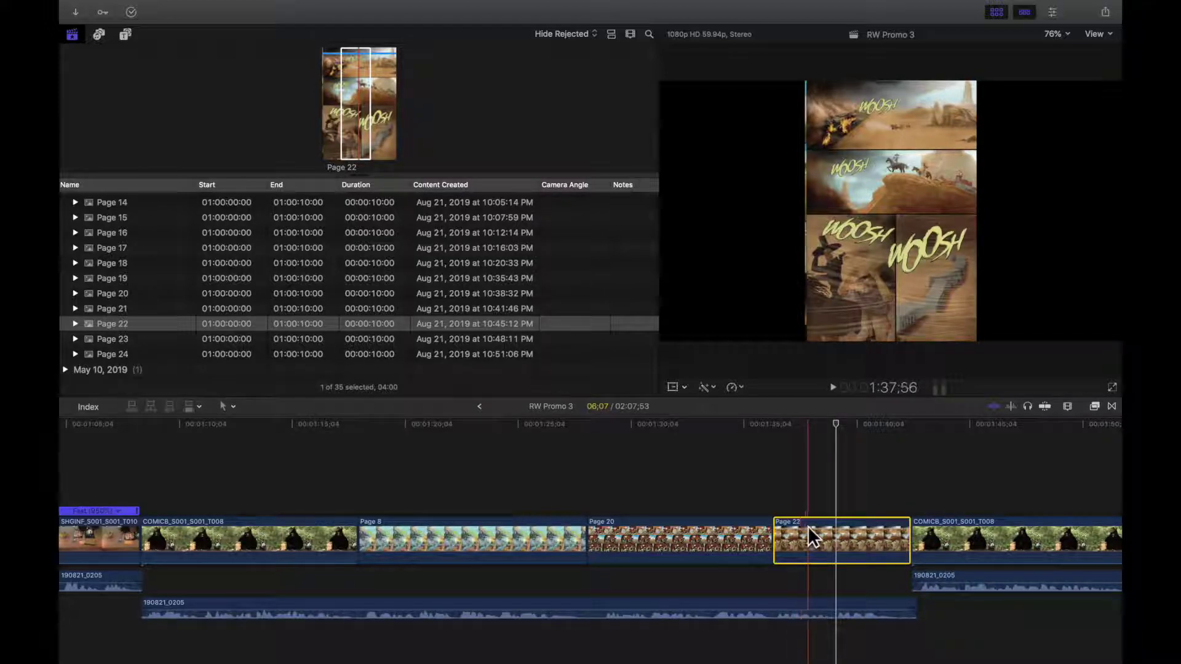
{"action": "left_click_drag", "start_coordinate": [795, 535], "coordinate": [624, 537]}
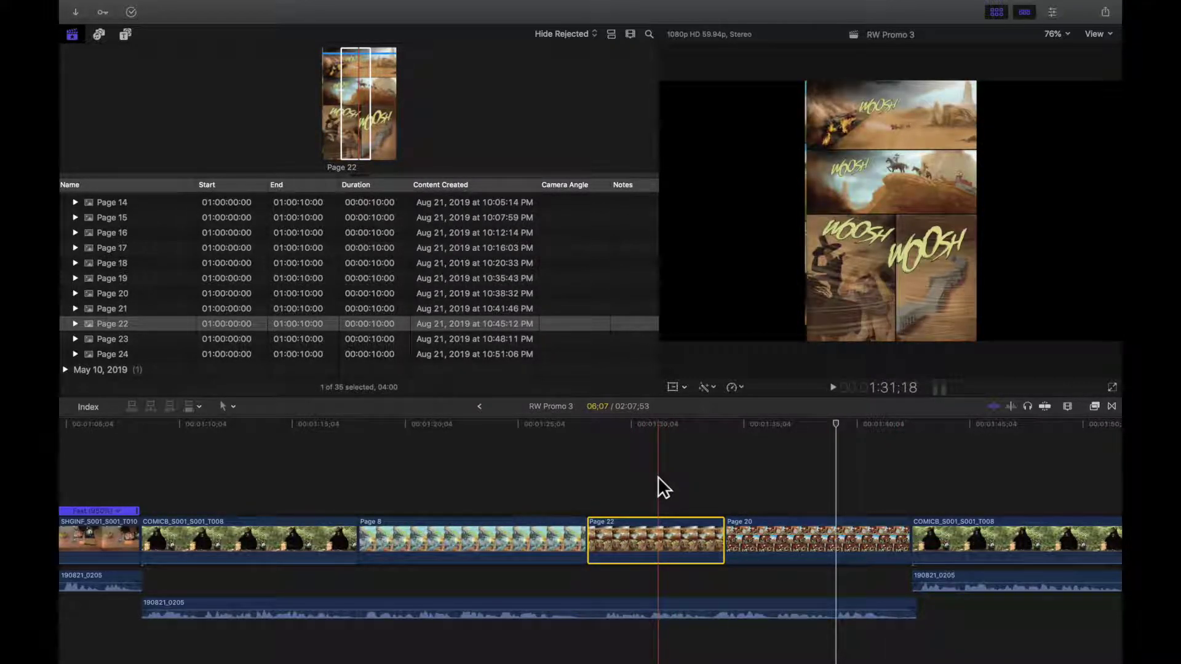
{"action": "key", "text": "super+z"}
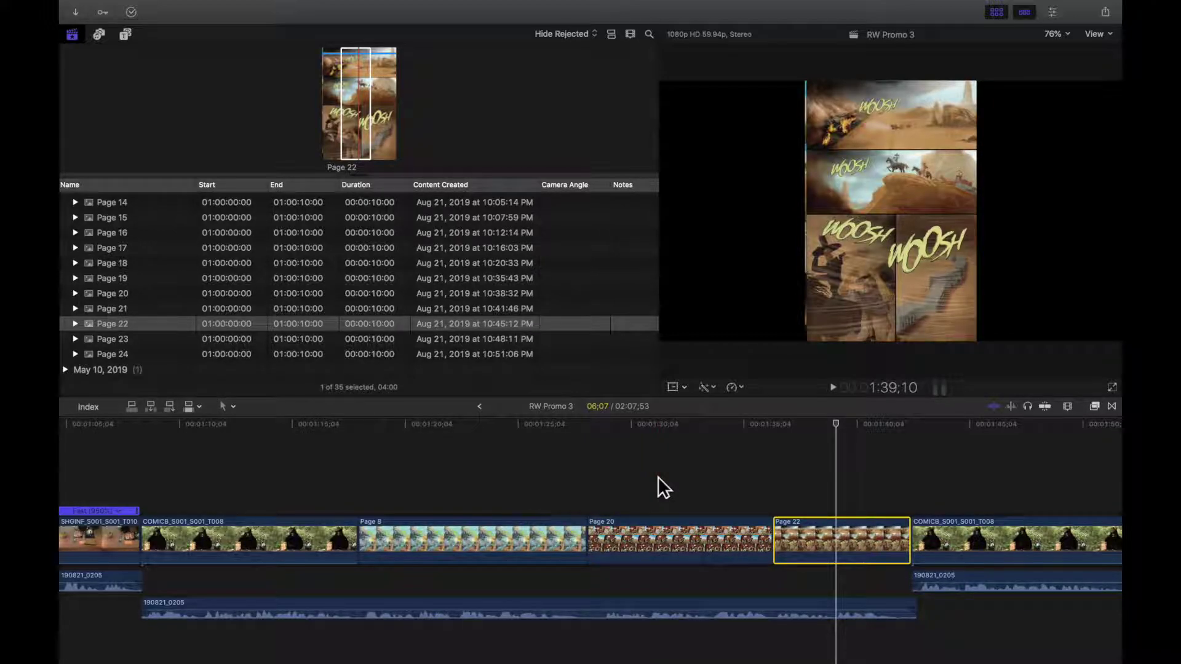
{"action": "left_click_drag", "start_coordinate": [911, 535], "coordinate": [978, 540]}
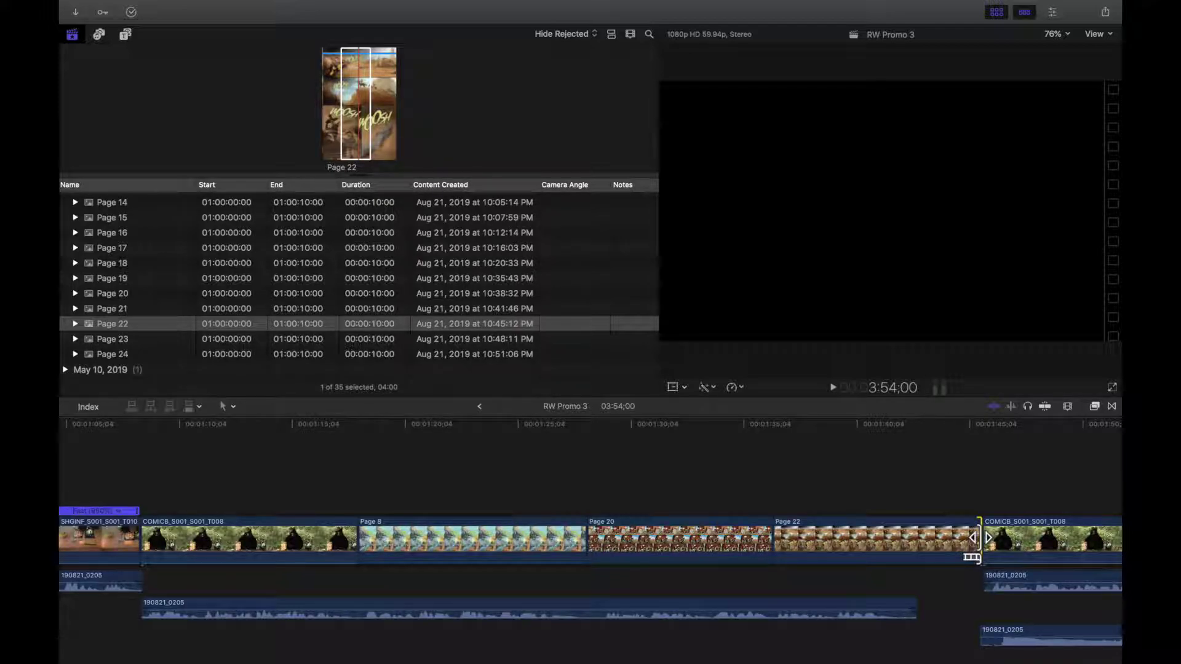
{"action": "key", "text": "super+z"}
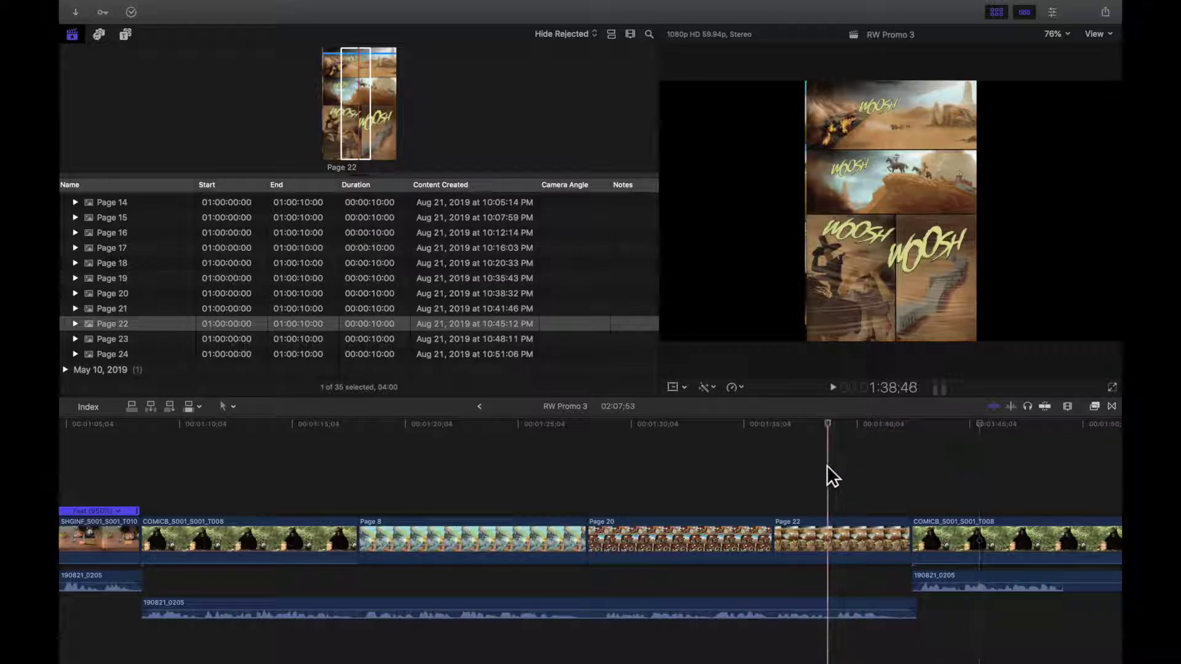
Play back part of the Page 22 still and review the whole timeline from the bear clip before Page 8 back to its start
{"action": "key", "text": "space"}
{"action": "key", "text": "space"}
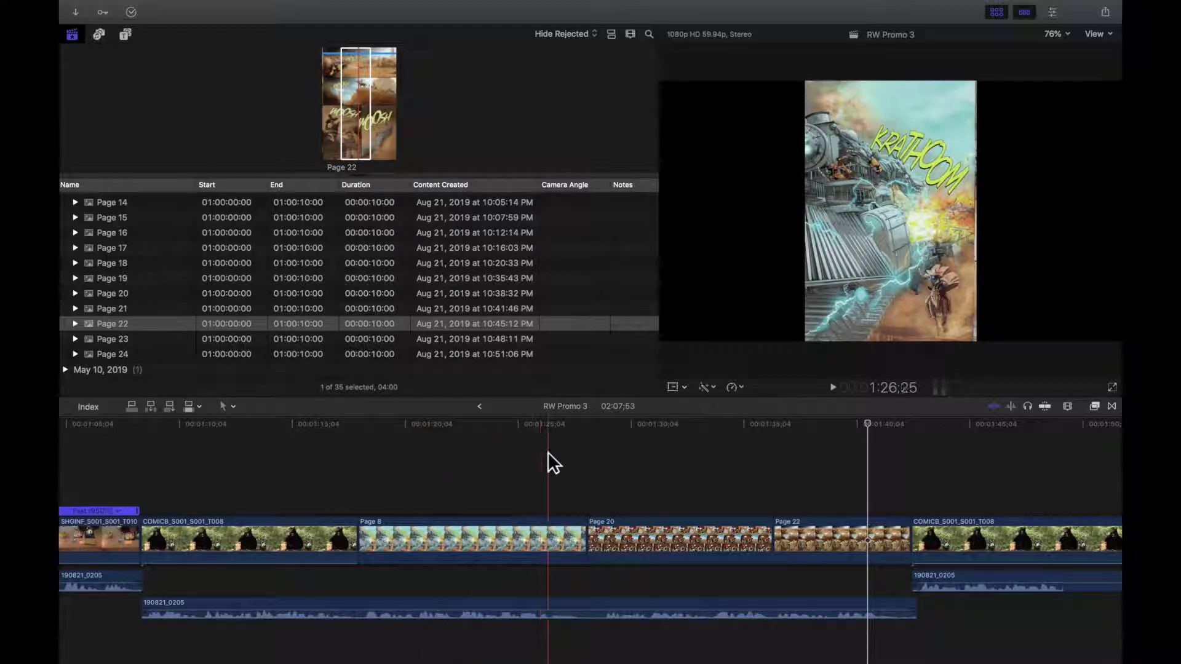
{"action": "left_click", "coordinate": [271, 482]}
{"action": "key", "text": "super+minus"}
{"action": "key", "text": "super+minus"}
{"action": "key", "text": "super+minus"}
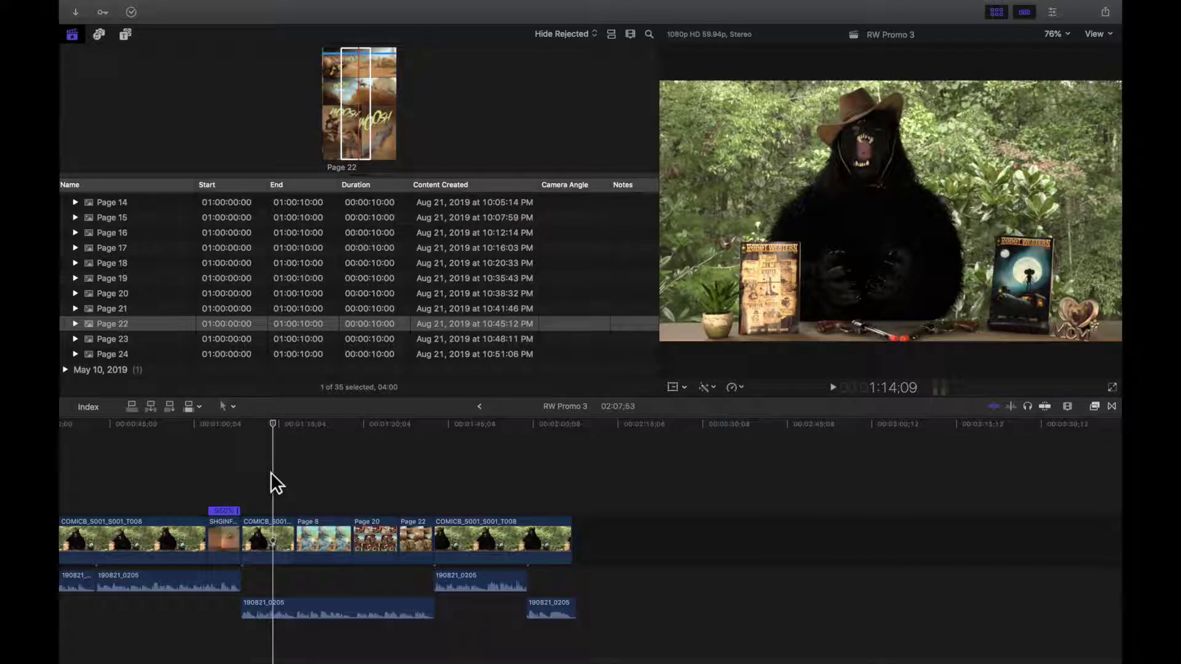
{"action": "scroll", "coordinate": [271, 472], "scroll_direction": "left", "scroll_amount": 5}
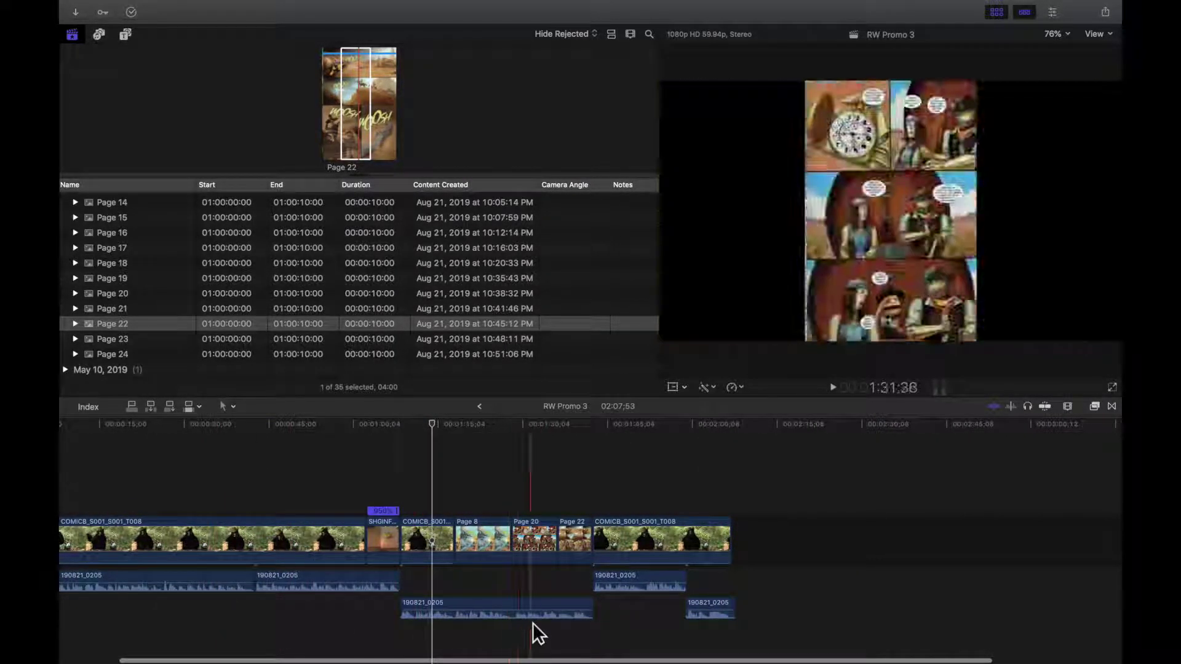
{"action": "scroll", "coordinate": [277, 499], "scroll_direction": "left", "scroll_amount": 2}
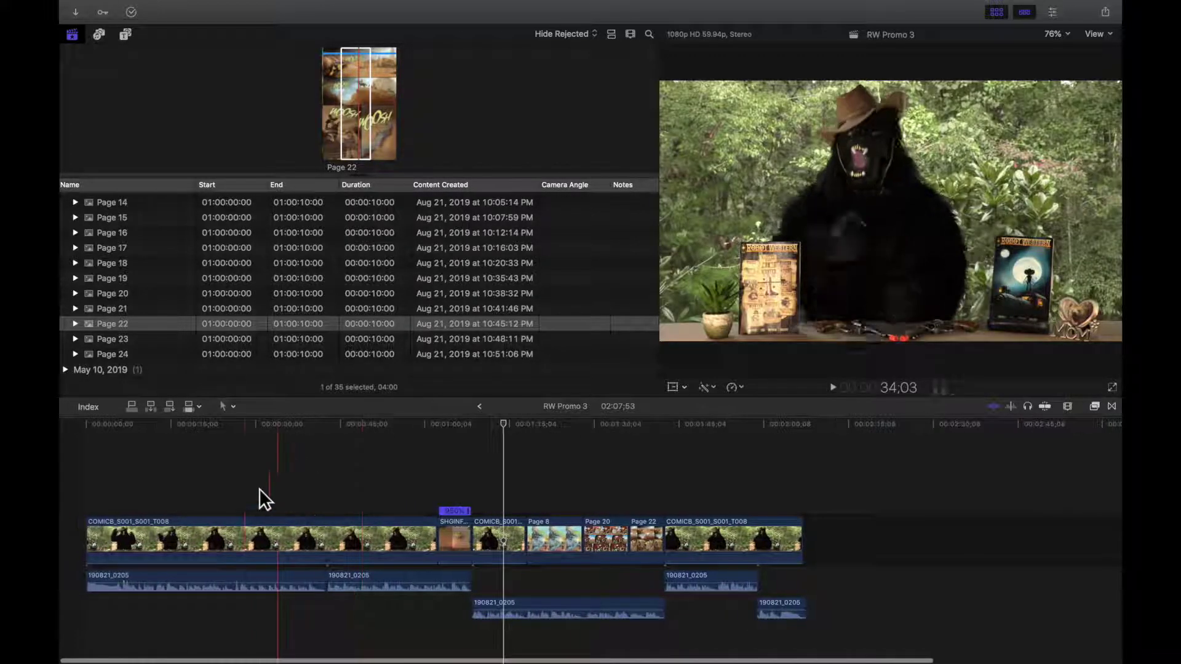